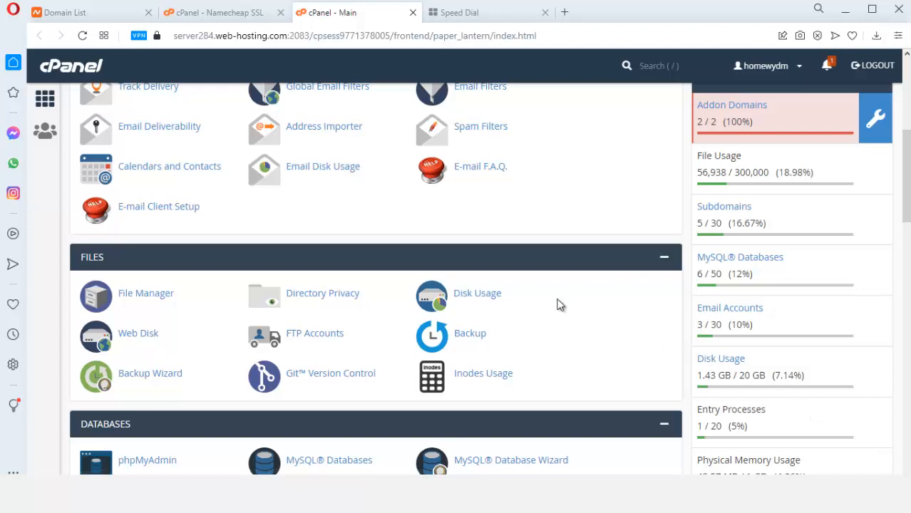
Load namecheap.com in a new Chrome tab
click(563, 14)
text(name)
key(Return)
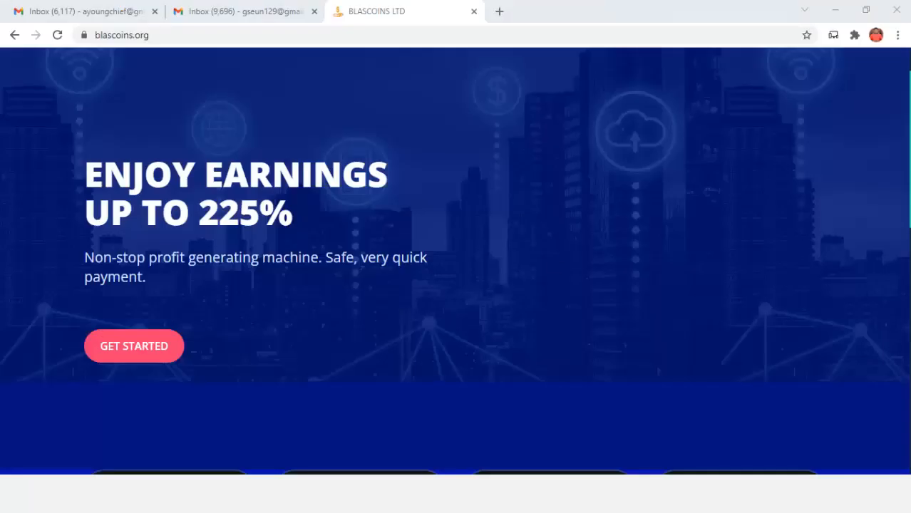
Go to namelix.com in a new tab
click(499, 11)
click(474, 36)
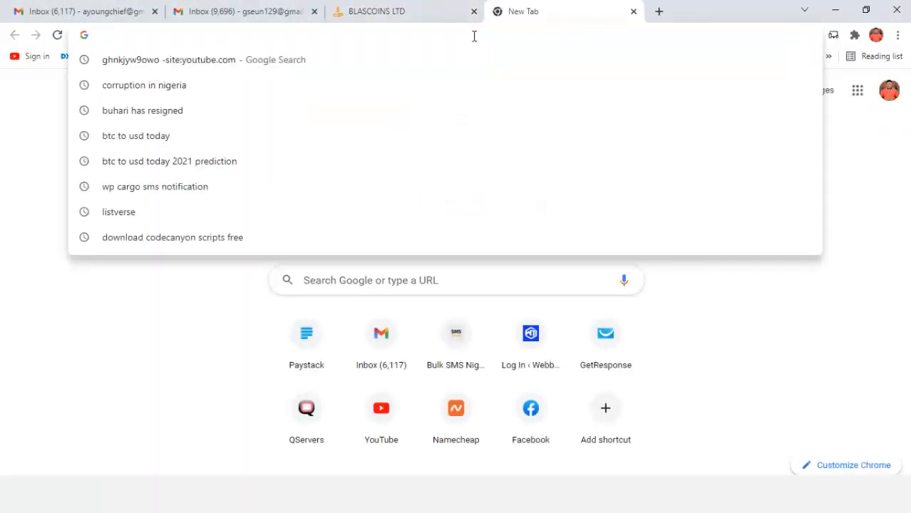
text(namelix.com)
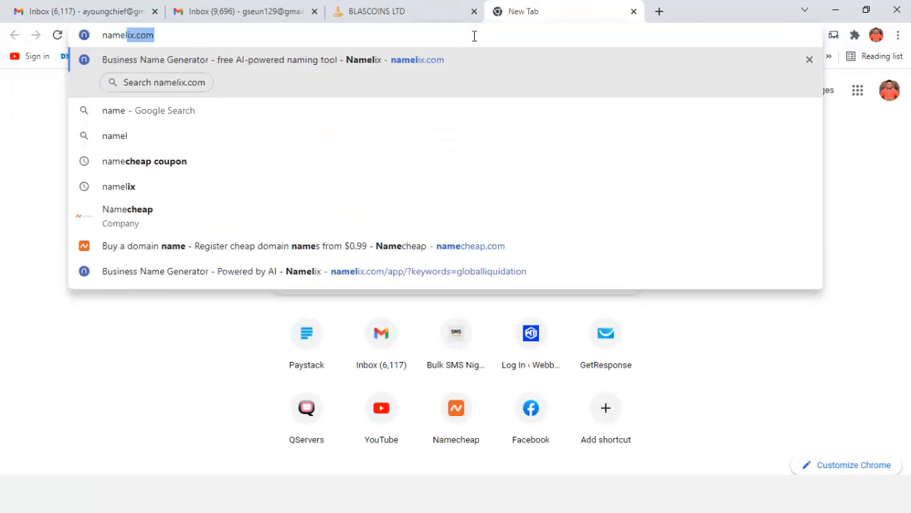
key(Return)
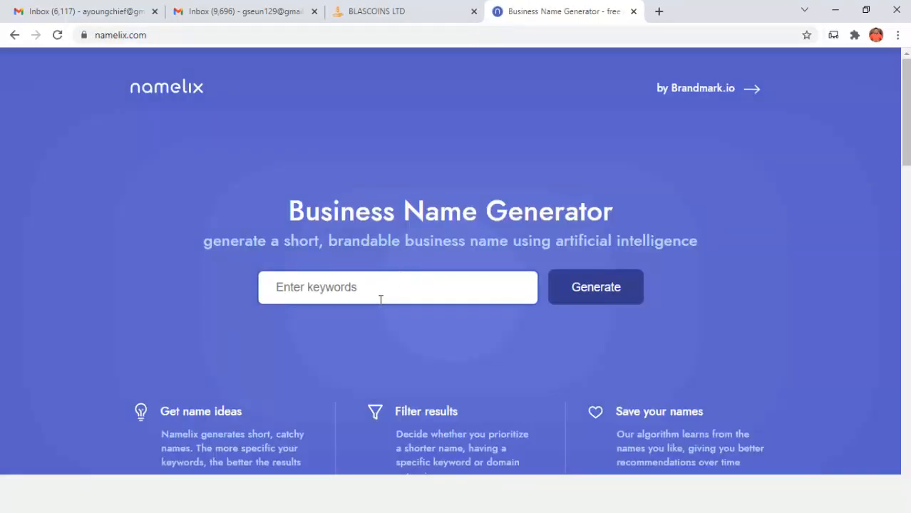
Enter the keywords 'bitcoin investment' and generate names with all lengths allowed
click(380, 298)
text(b)
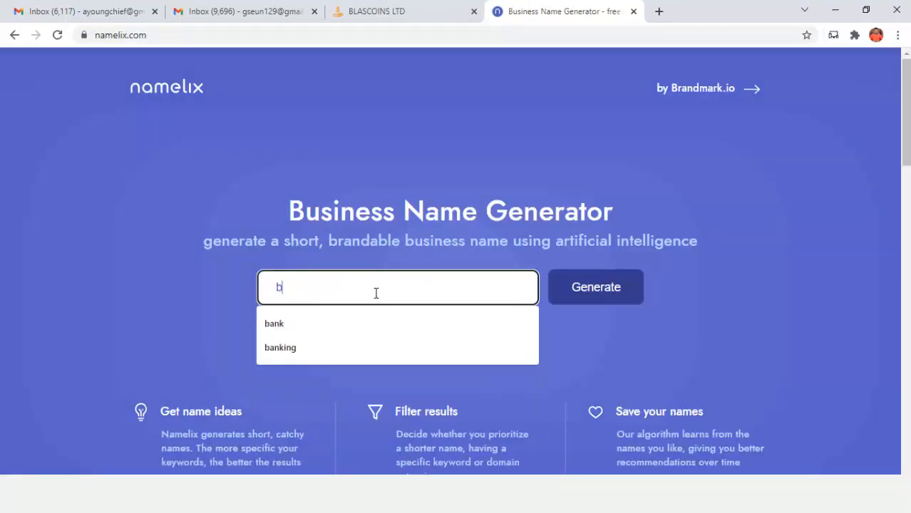
text(itcoin invest)
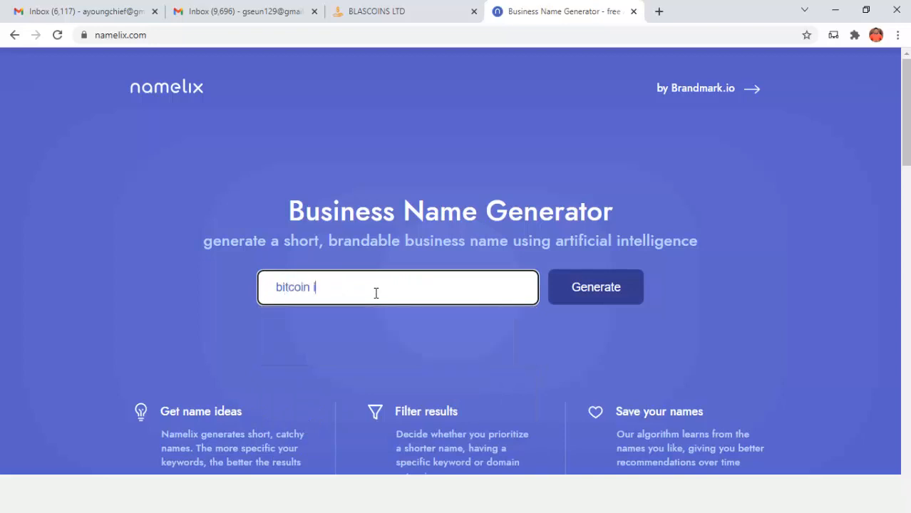
text(ment)
key(Return)
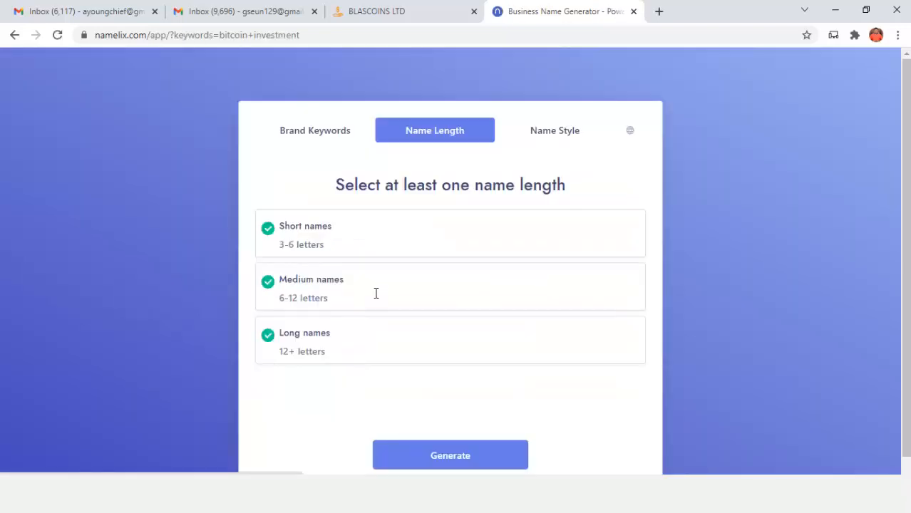
click(397, 456)
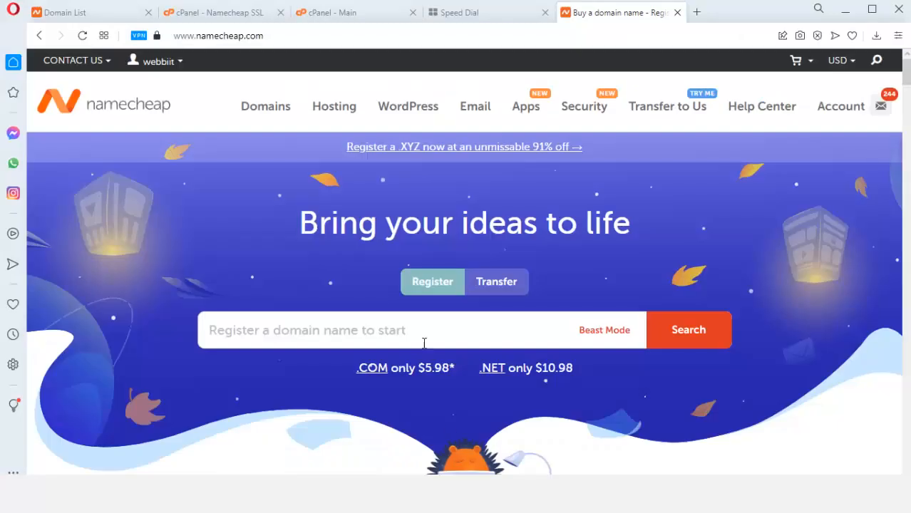
Search Namecheap's domain box for slatscoins.com
click(418, 333)
text(sla)
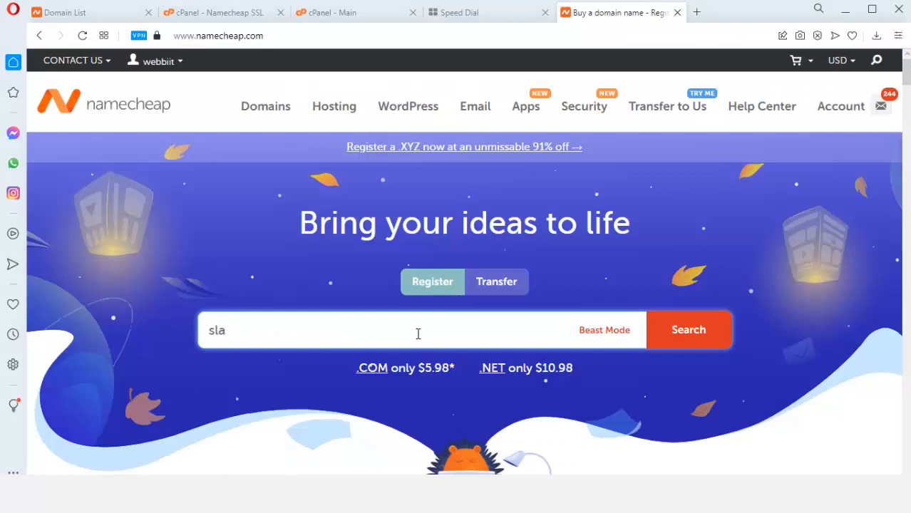
text(n)
key(BackSpace)
text(tcoins)
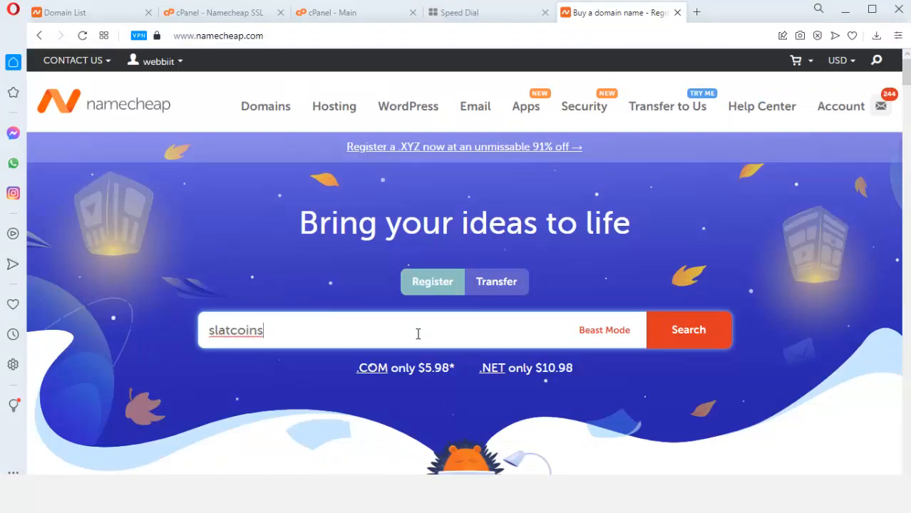
text(.)
click(231, 331)
text(s)
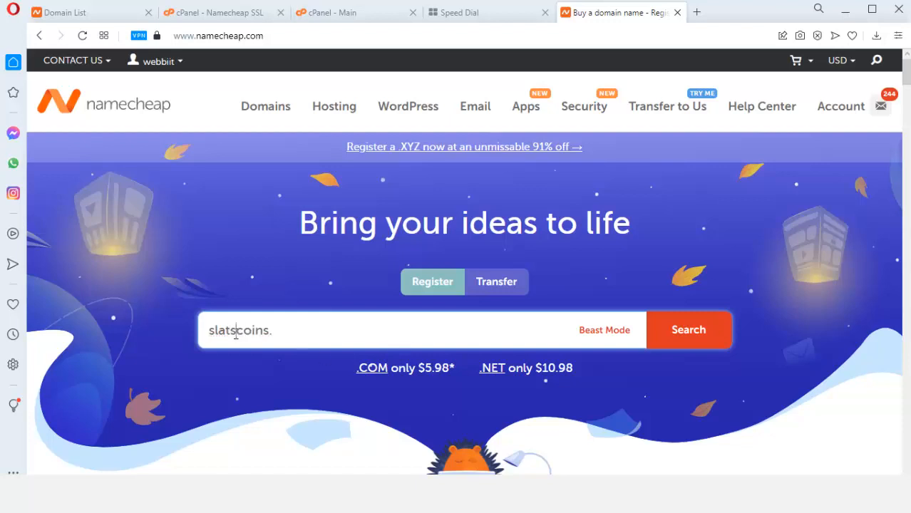
click(302, 334)
text(com)
click(689, 332)
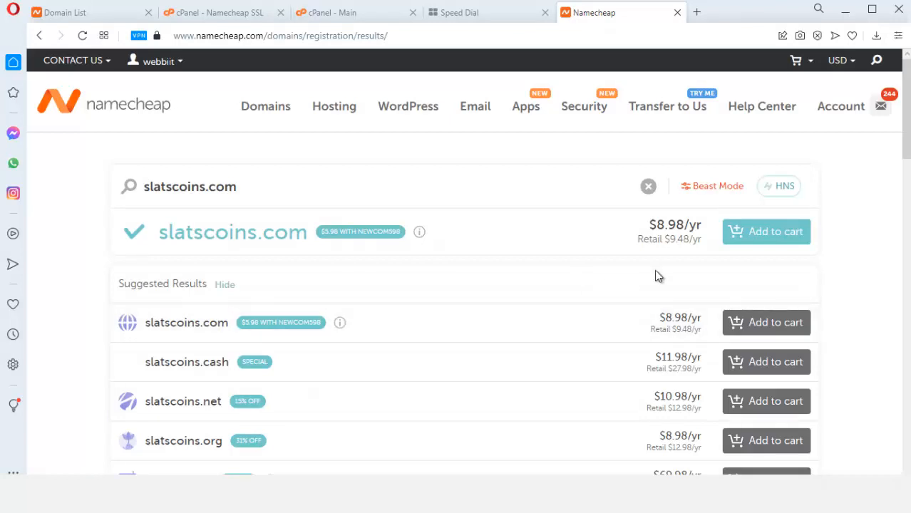
Add slatscoins.com to the cart and go to the Shared Hosting plans
click(754, 241)
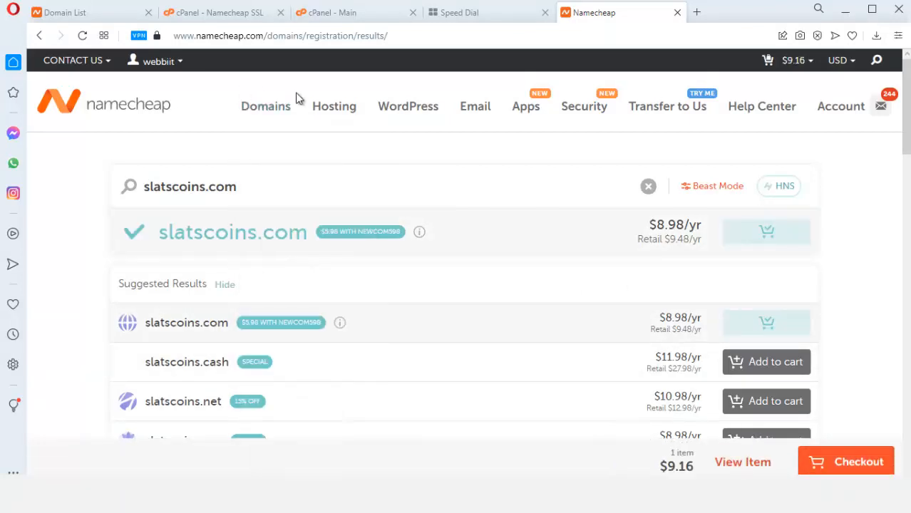
mouse_move(334, 107)
click(351, 147)
Add the Stellar shared hosting plan for the domain to the cart, then return to cPanel
scroll(277, 276, down, 3)
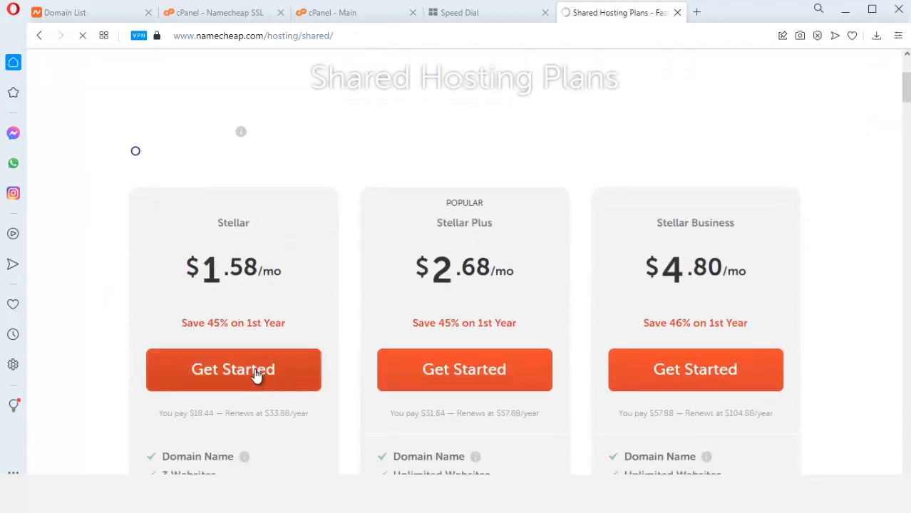
click(258, 374)
scroll(249, 349, up, 3)
scroll(320, 372, down, 3)
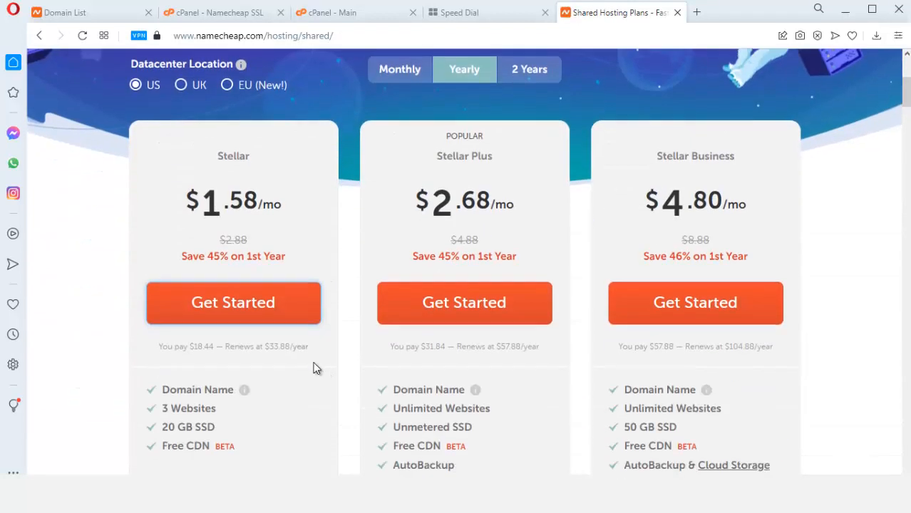
click(254, 316)
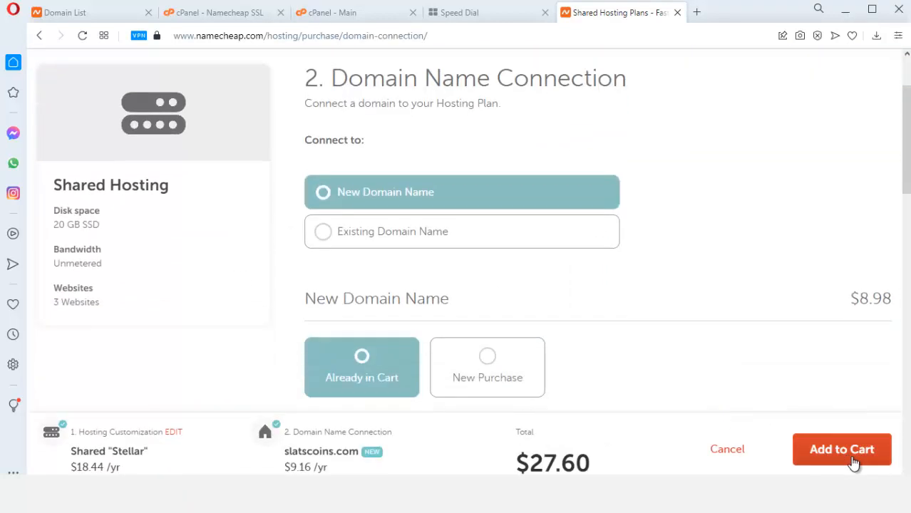
click(856, 450)
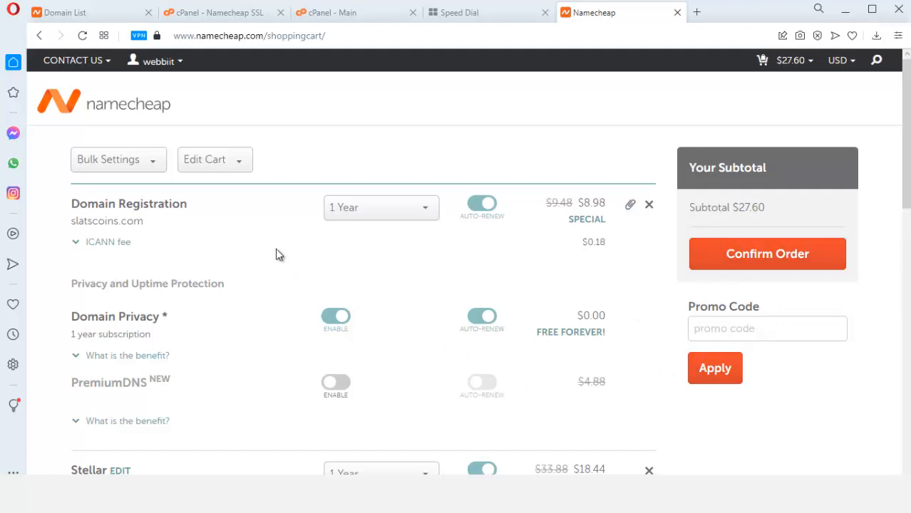
click(330, 12)
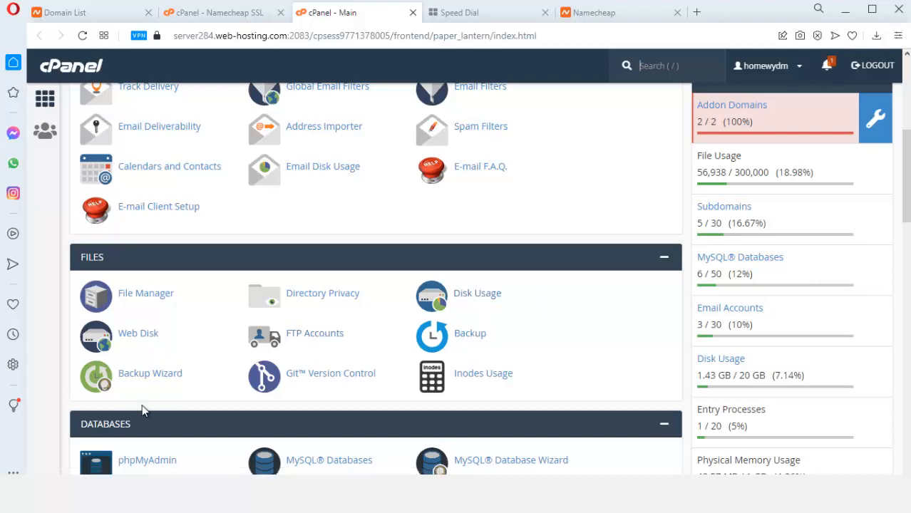
Launch File Manager and open the public_html folder
click(139, 298)
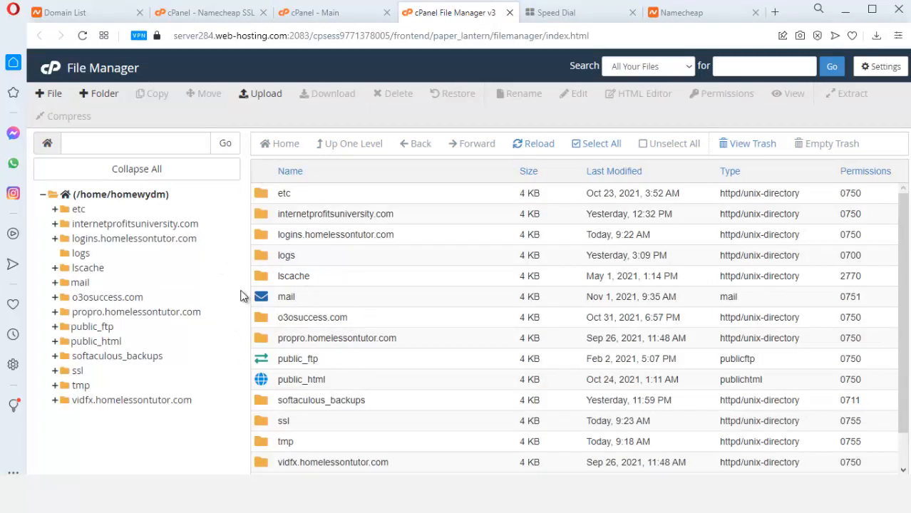
click(263, 381)
double_click(263, 381)
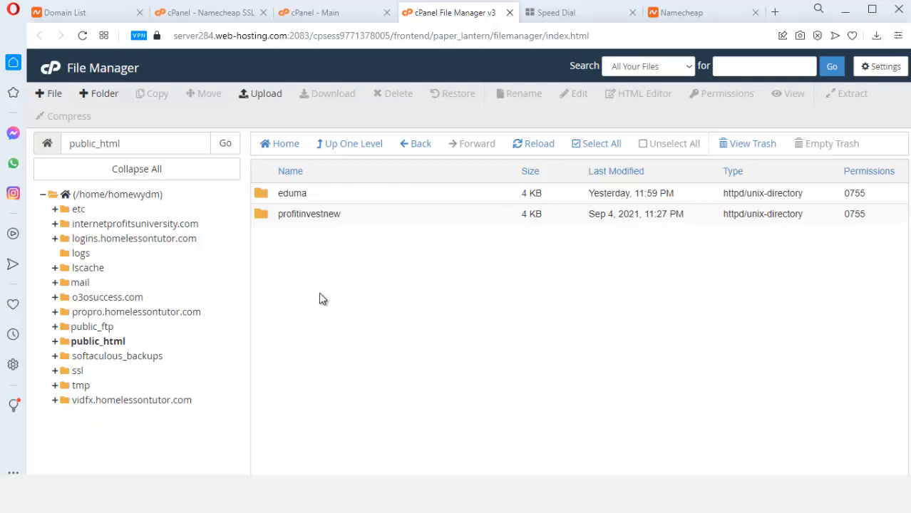
Create a folder named coinweb inside public_html
right_click(331, 277)
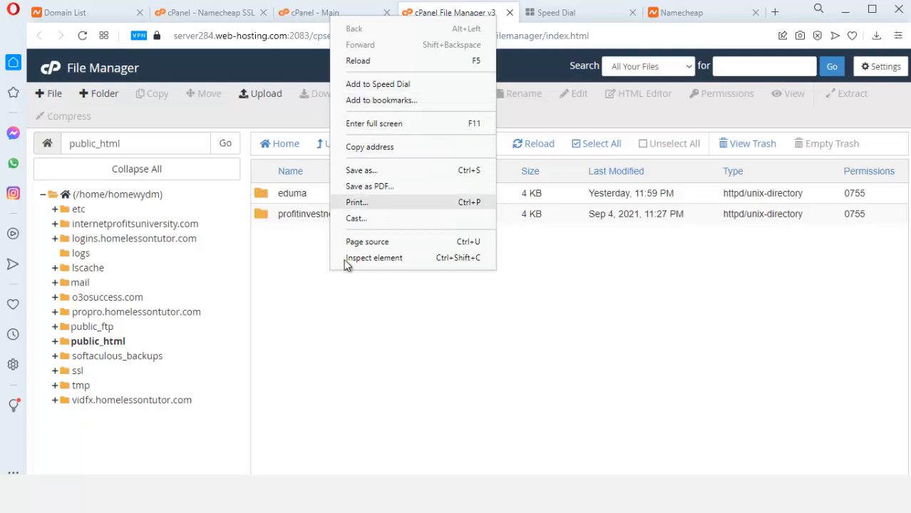
click(96, 94)
click(96, 95)
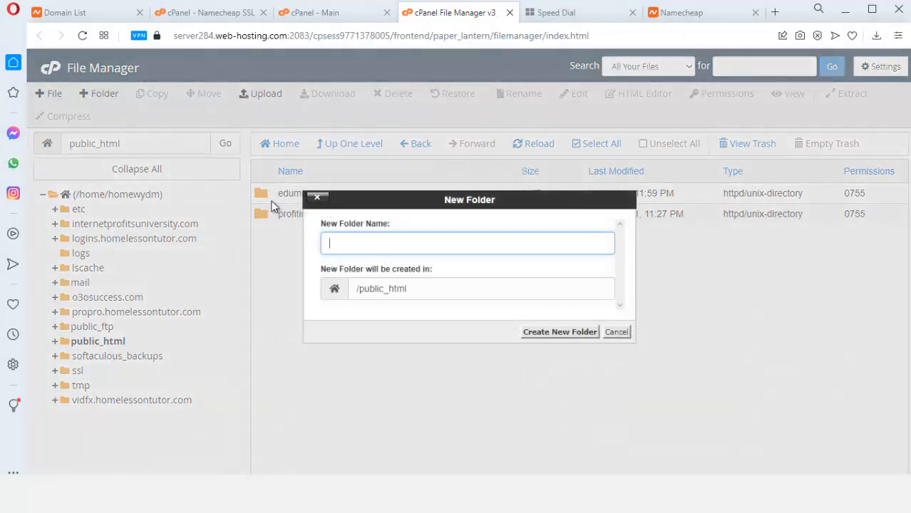
text(coinweb)
click(536, 332)
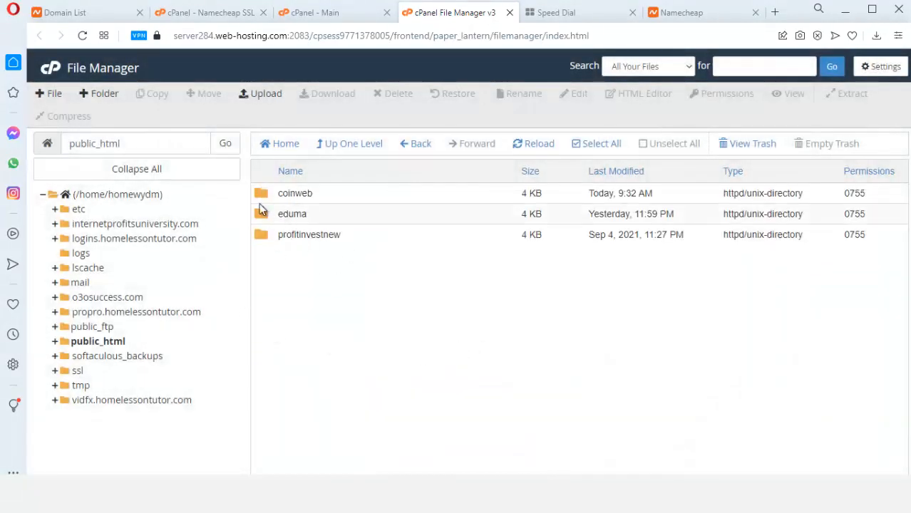
Upload webcoin.zip from Desktop > Webcoin into the coinweb folder
double_click(262, 197)
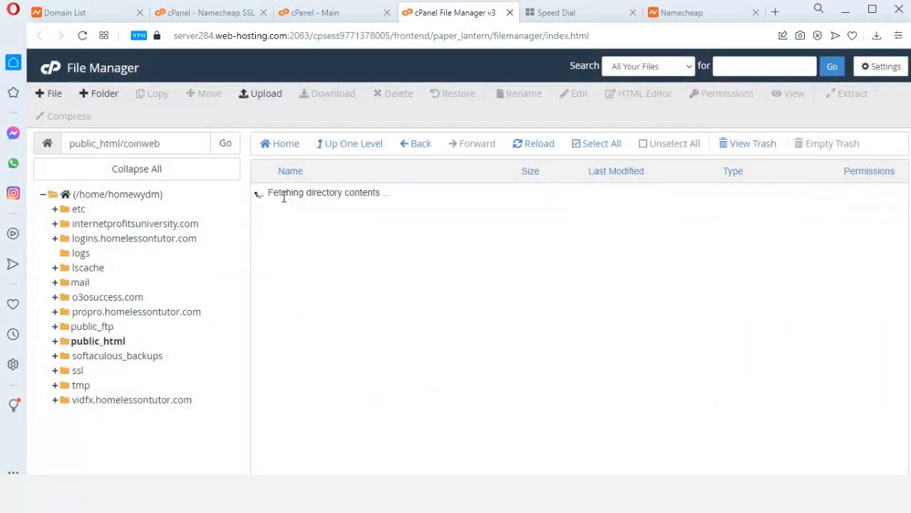
click(269, 96)
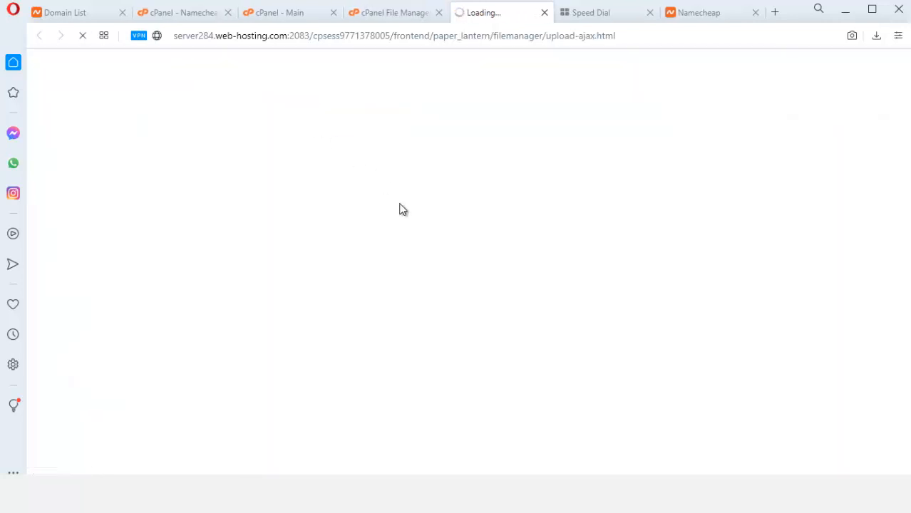
click(472, 285)
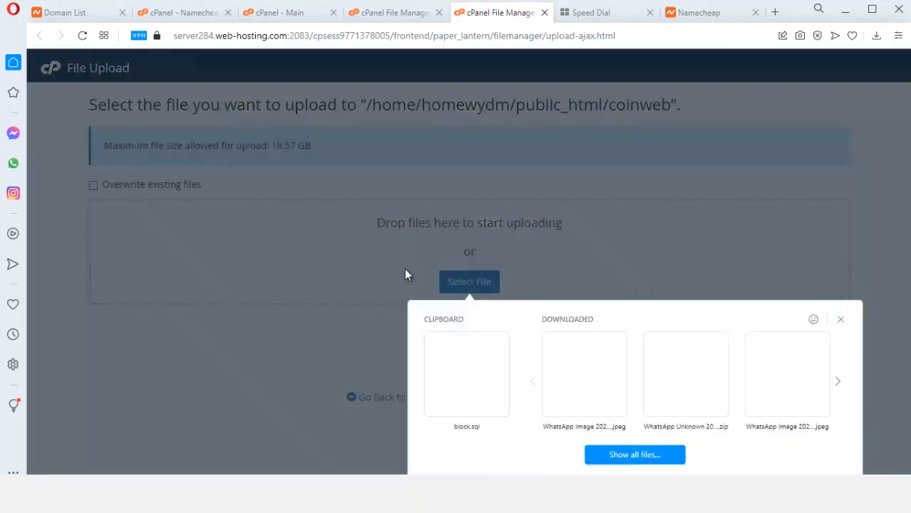
click(635, 455)
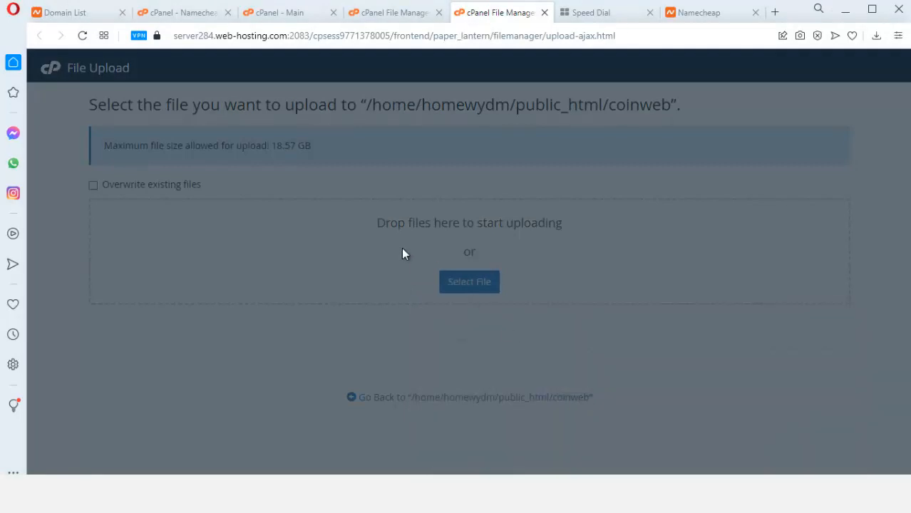
scroll(314, 196, down, 3)
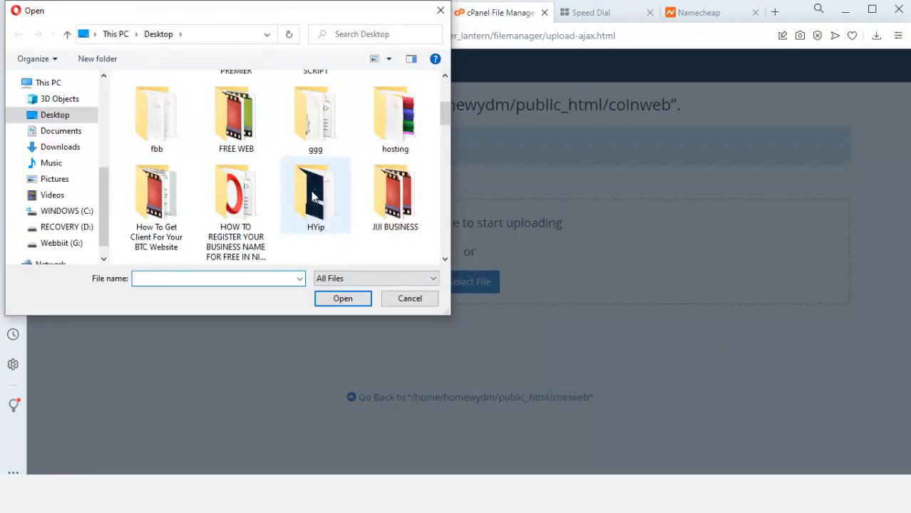
click(331, 199)
key(w)
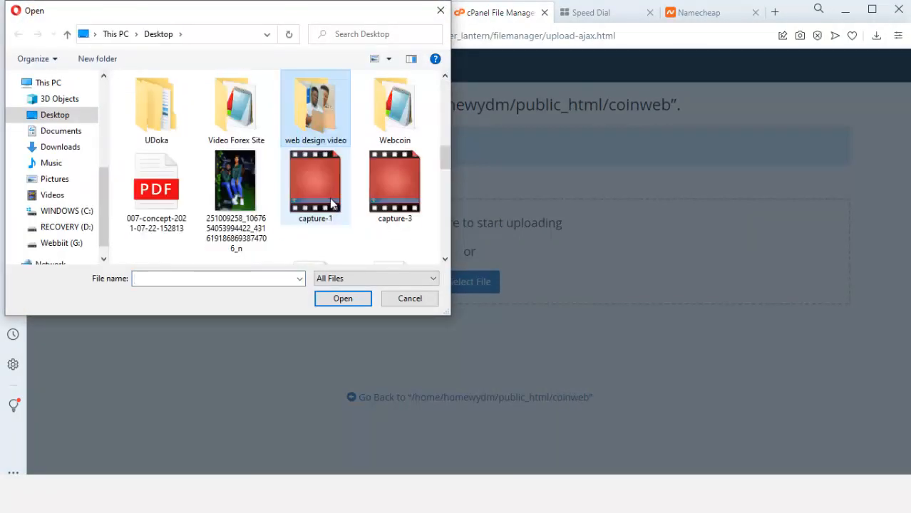
double_click(398, 128)
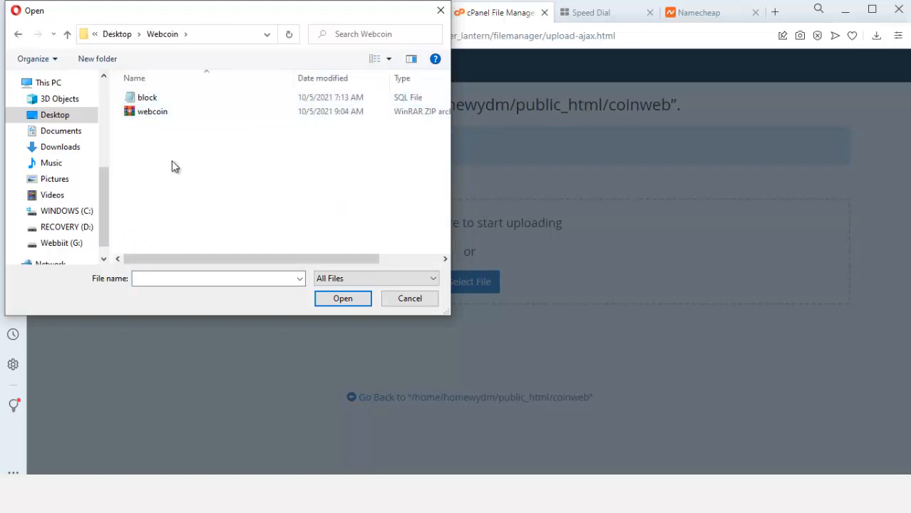
click(163, 116)
double_click(163, 115)
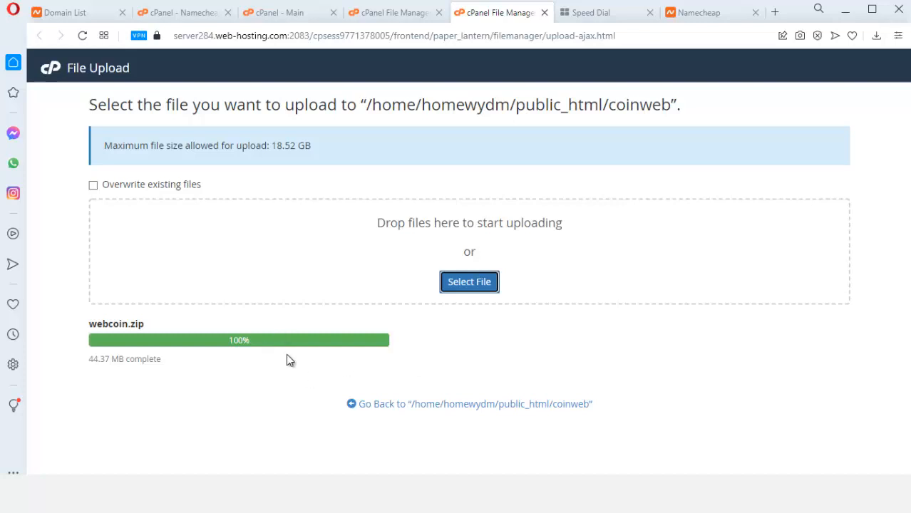
Extract webcoin.zip into coinweb and reload the listing to show the site files
click(456, 404)
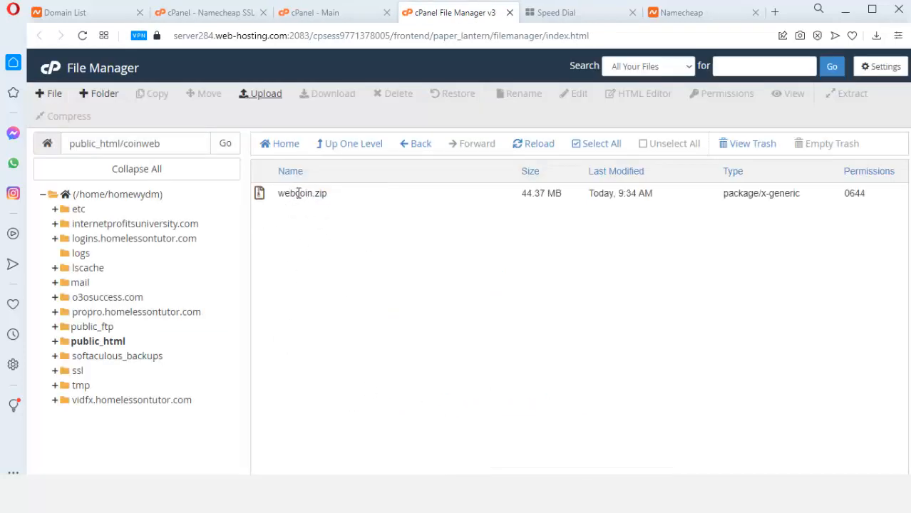
right_click(298, 193)
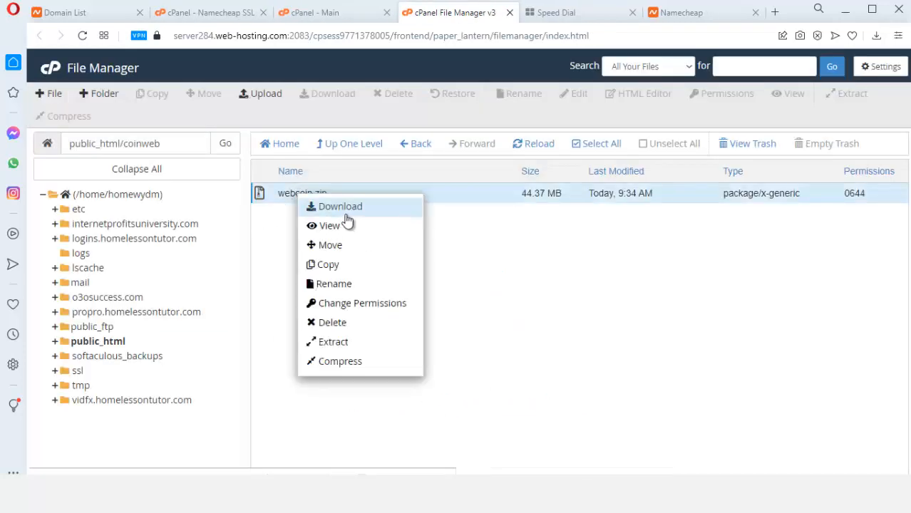
click(352, 342)
click(567, 334)
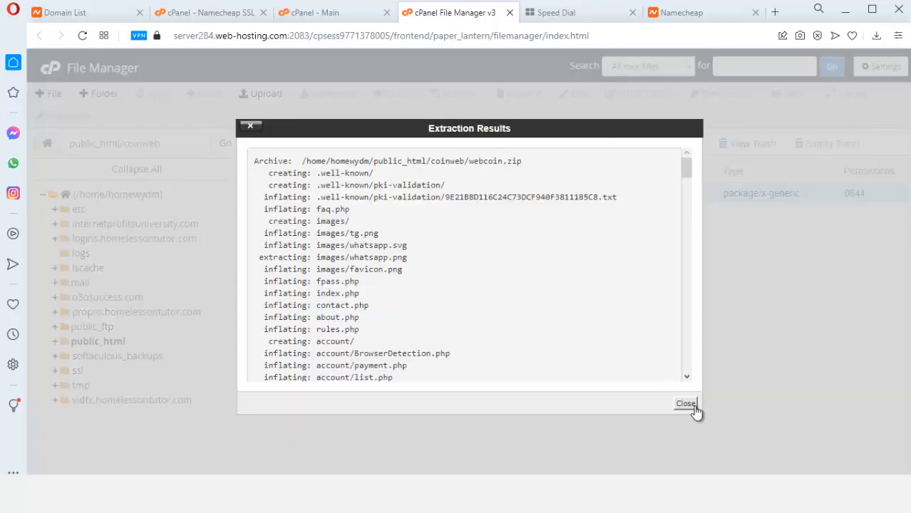
click(694, 408)
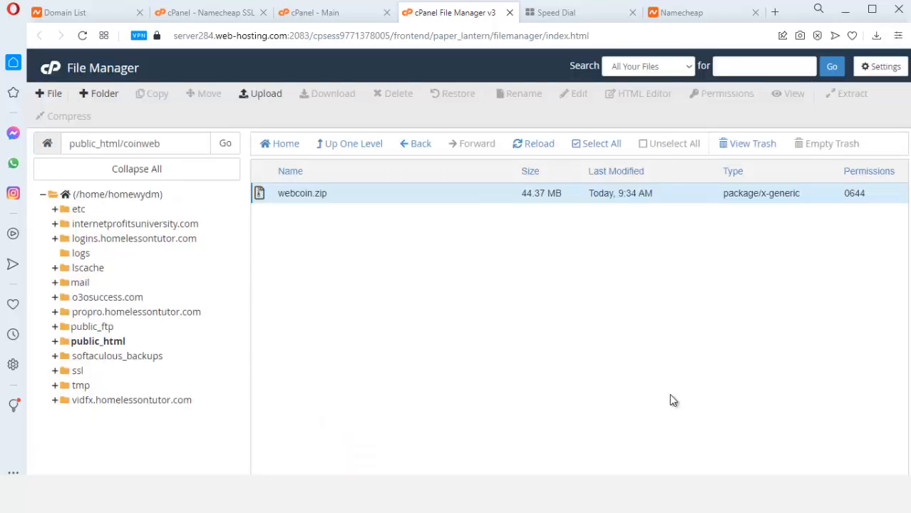
click(535, 144)
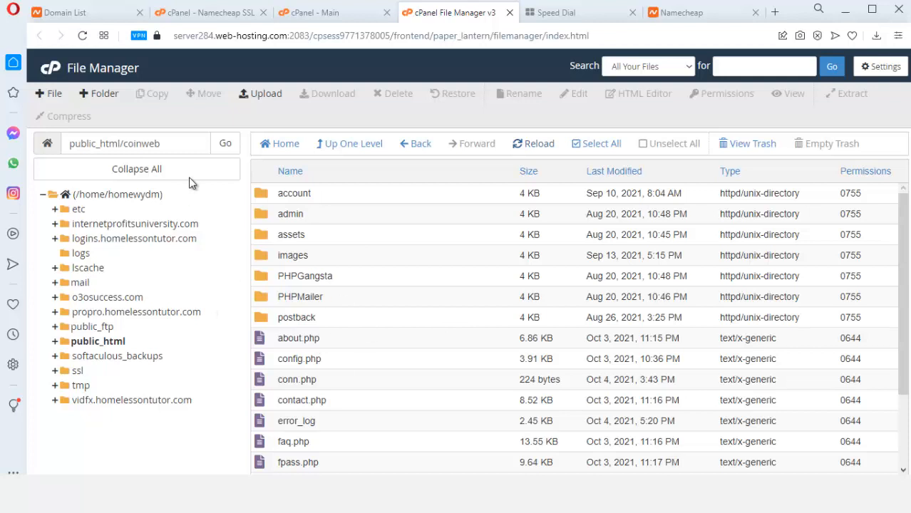
Select coinweb in the path field and go back to the cPanel main dashboard
click(173, 145)
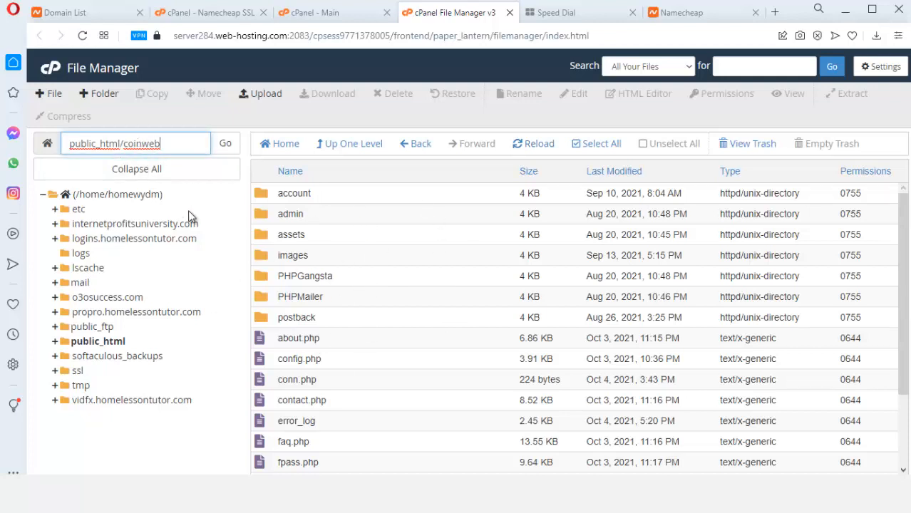
drag(165, 145, 124, 144)
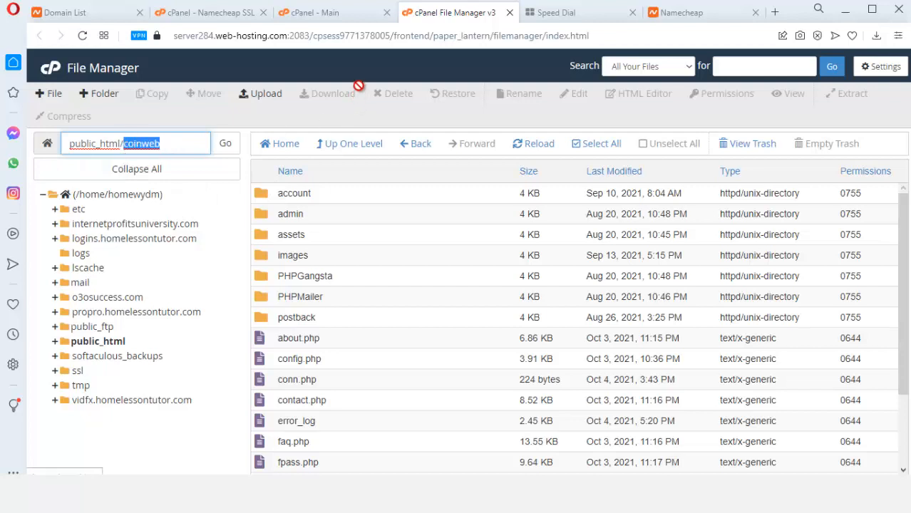
click(316, 12)
scroll(780, 313, up, 5)
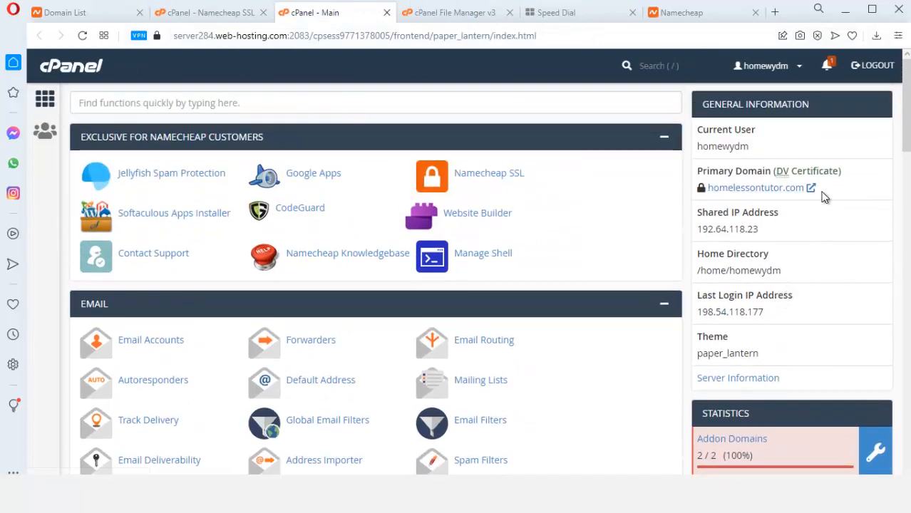
Copy the primary domain and load homelessontutor.com/coinweb in a new tab
drag(821, 193, 711, 192)
key(ctrl+c)
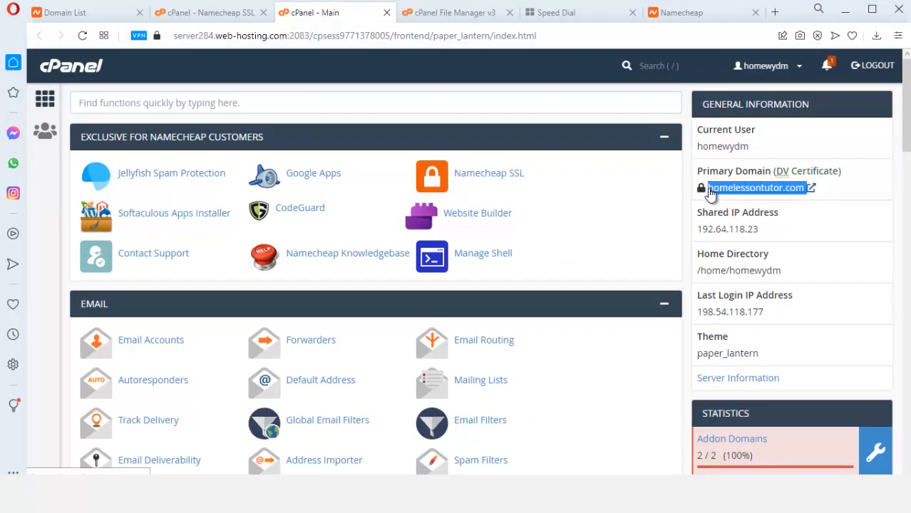
click(775, 12)
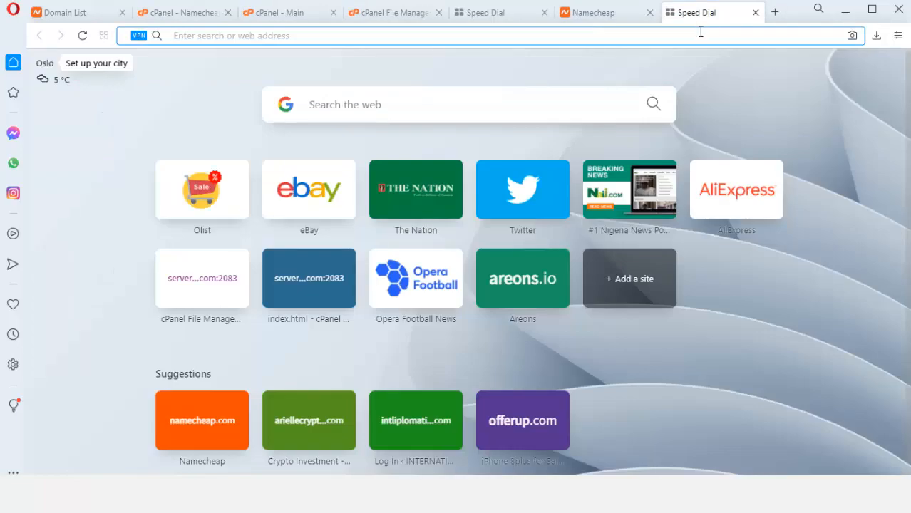
key(ctrl+v)
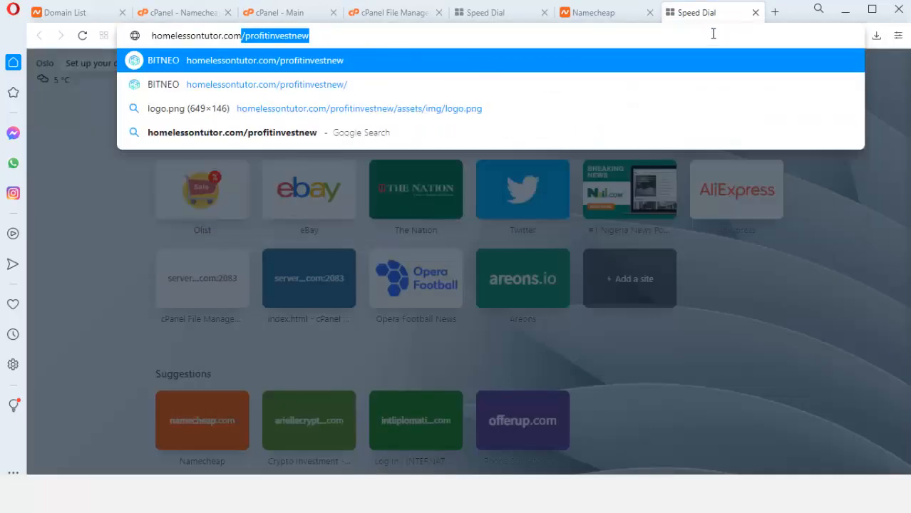
key(Delete)
text(/coinweb)
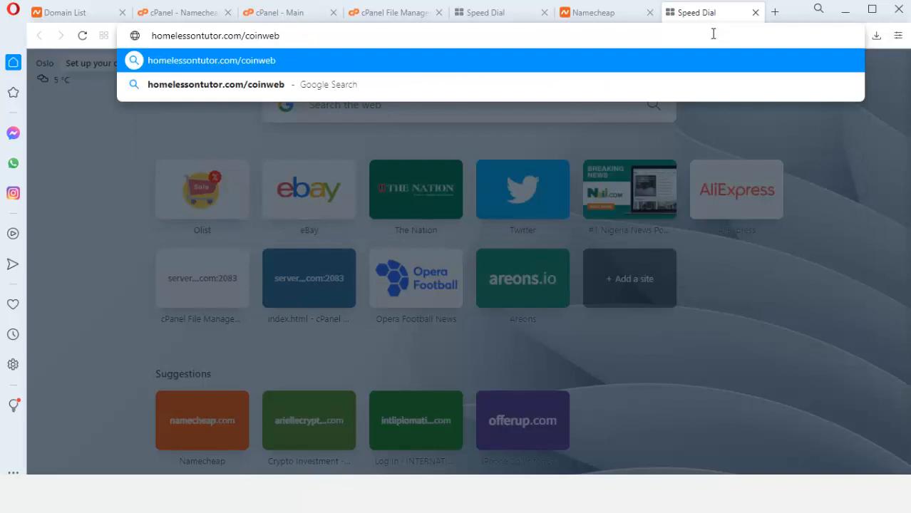
key(Return)
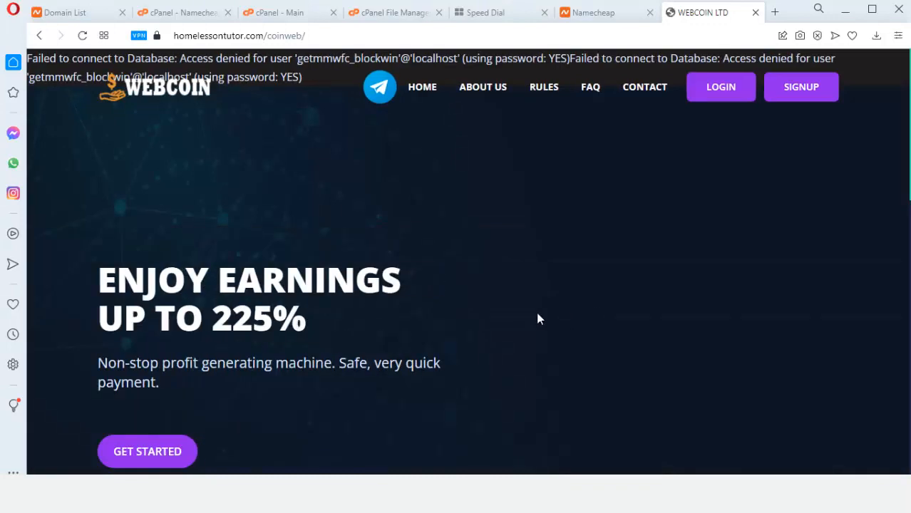
Browse the Webcoin site's rules and FAQ pages, expanding the question about listing on a blog
scroll(538, 318, down, 10)
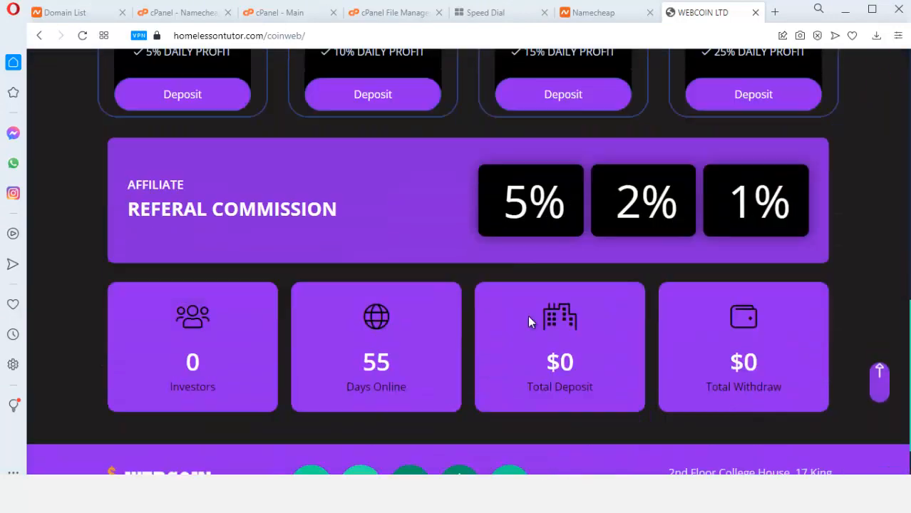
scroll(528, 315, down, 2)
scroll(529, 319, up, 11)
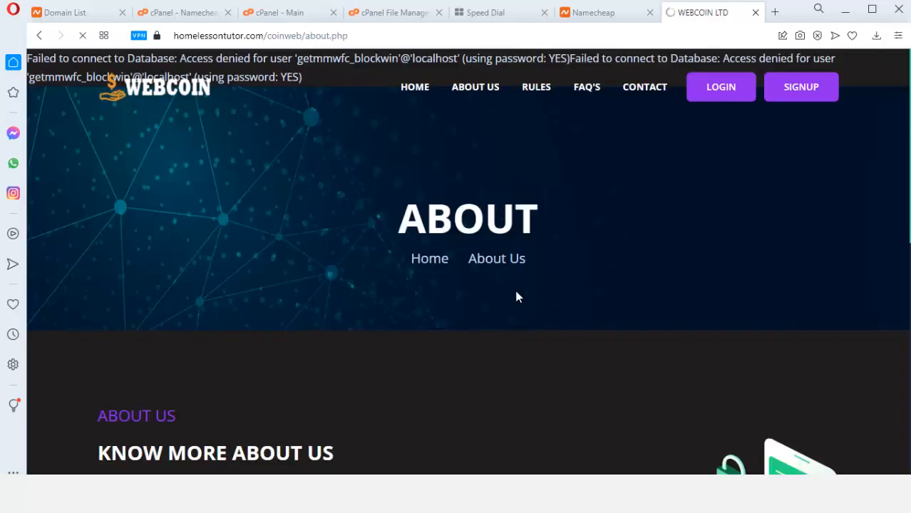
scroll(516, 300, down, 6)
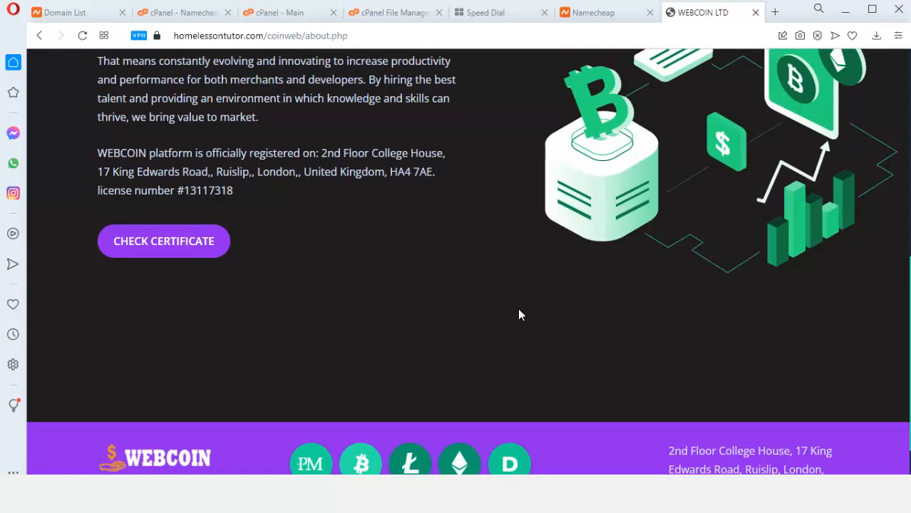
scroll(518, 314, up, 6)
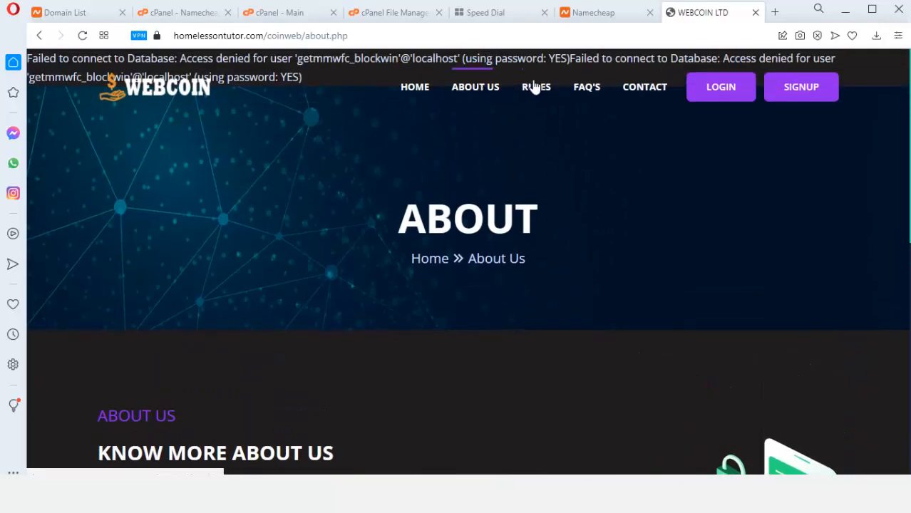
click(536, 87)
scroll(527, 319, down, 9)
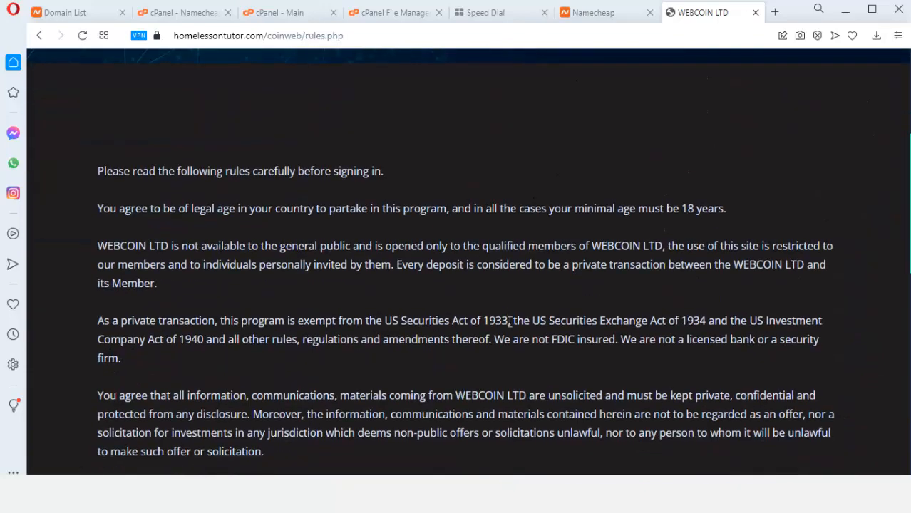
scroll(509, 324, up, 6)
scroll(513, 317, up, 3)
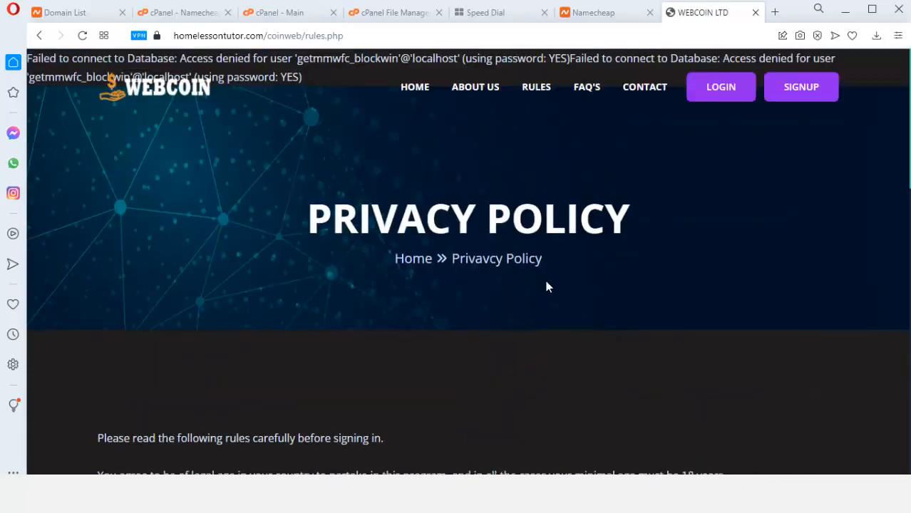
click(585, 91)
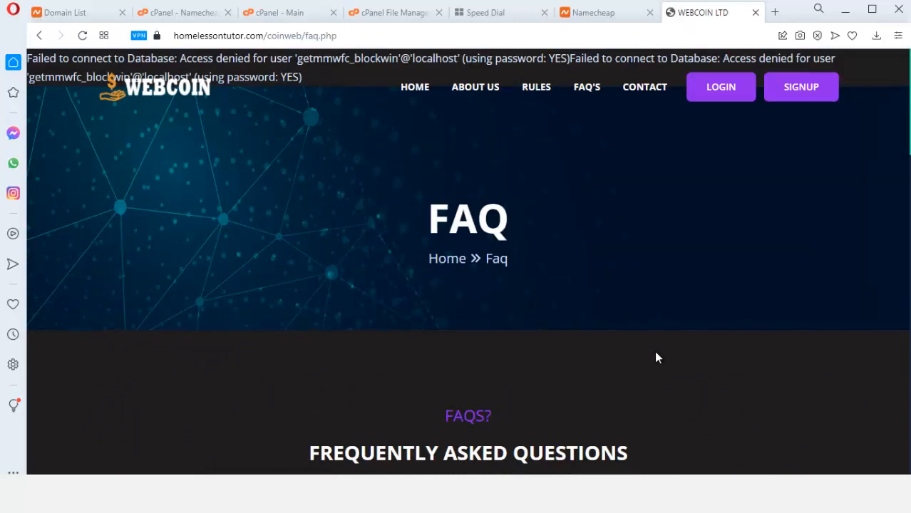
scroll(655, 356, down, 8)
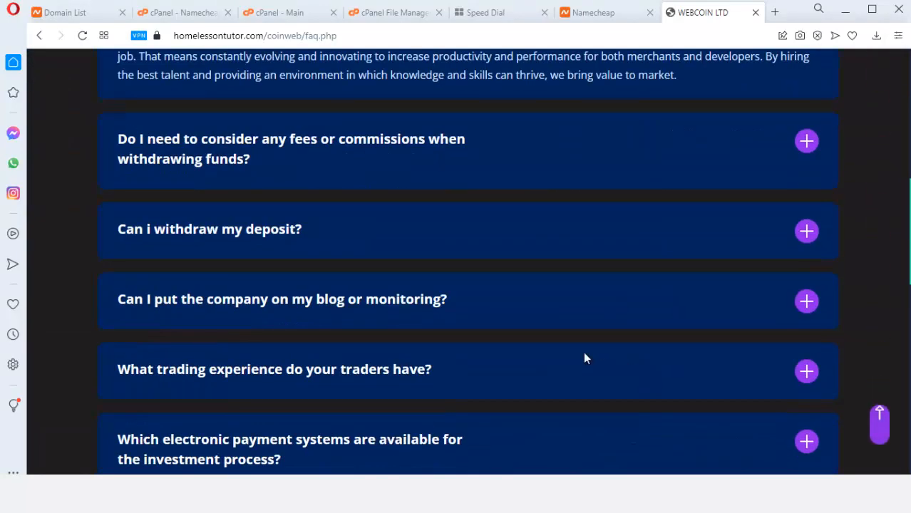
click(564, 312)
scroll(556, 321, up, 10)
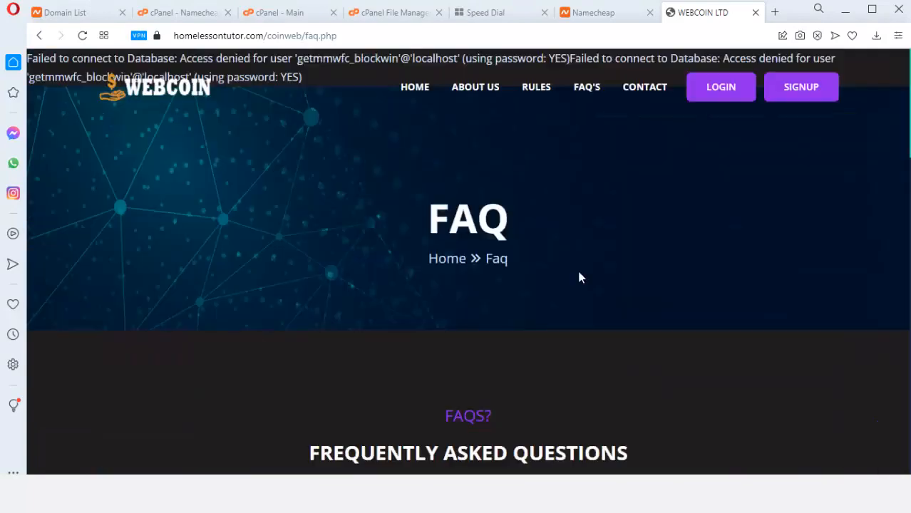
Check the contact and home pages showing the database access-denied error, then return to File Manager
click(637, 89)
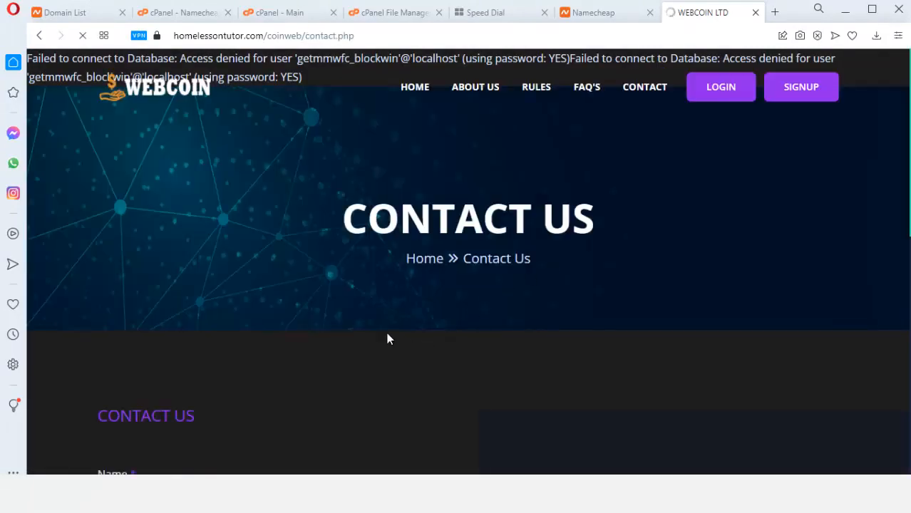
click(407, 95)
scroll(439, 323, down, 5)
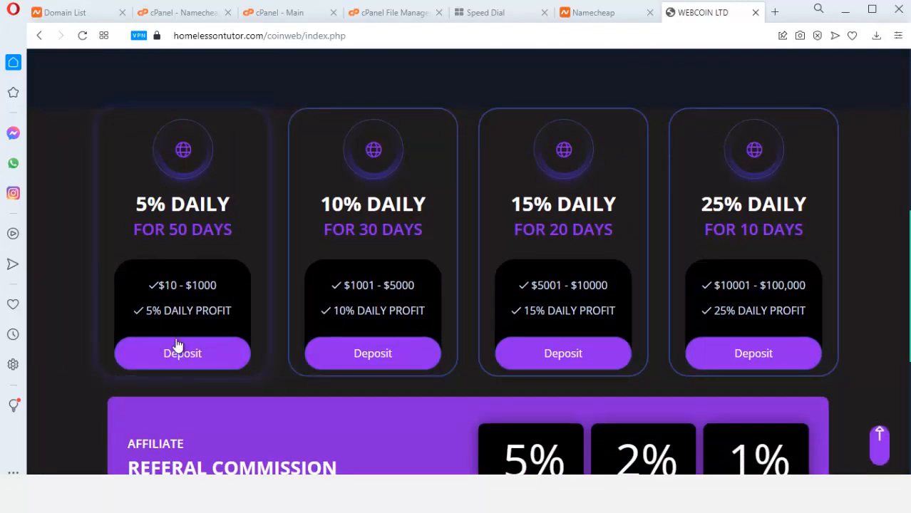
scroll(559, 363, down, 5)
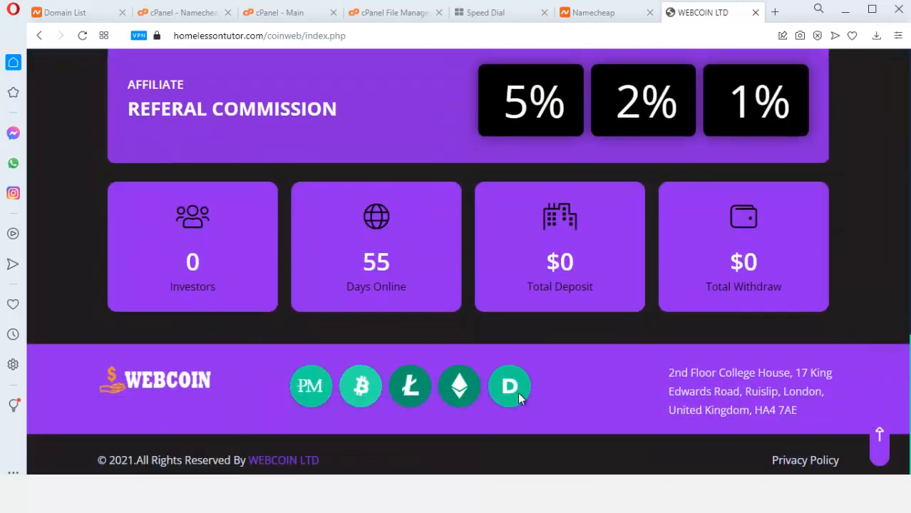
scroll(499, 399, up, 15)
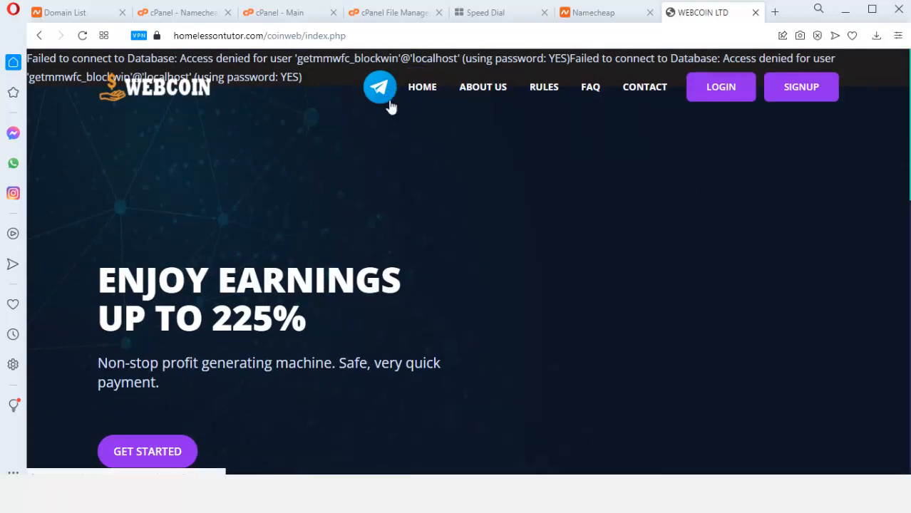
scroll(542, 292, down, 3)
scroll(563, 337, up, 3)
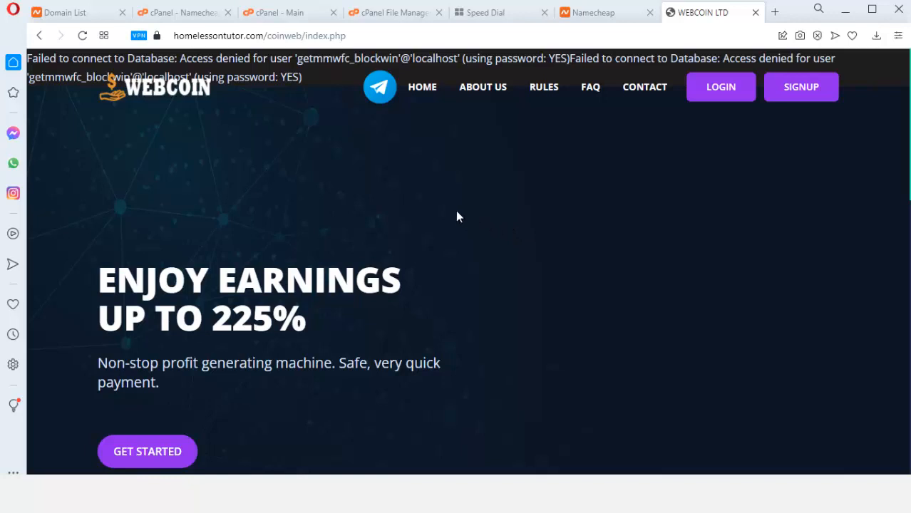
click(396, 14)
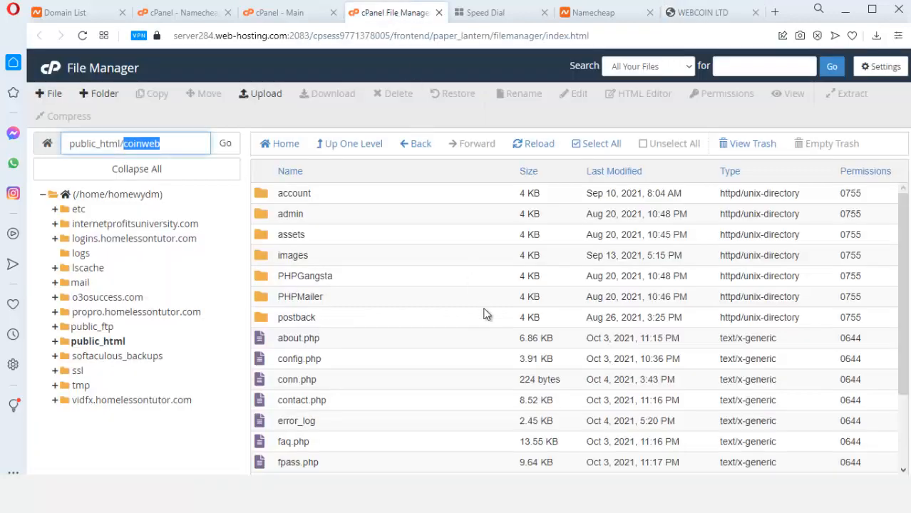
From the cPanel dashboard, search functions for 'da' and launch the MySQL Database Wizard
scroll(364, 375, down, 1)
scroll(428, 342, up, 1)
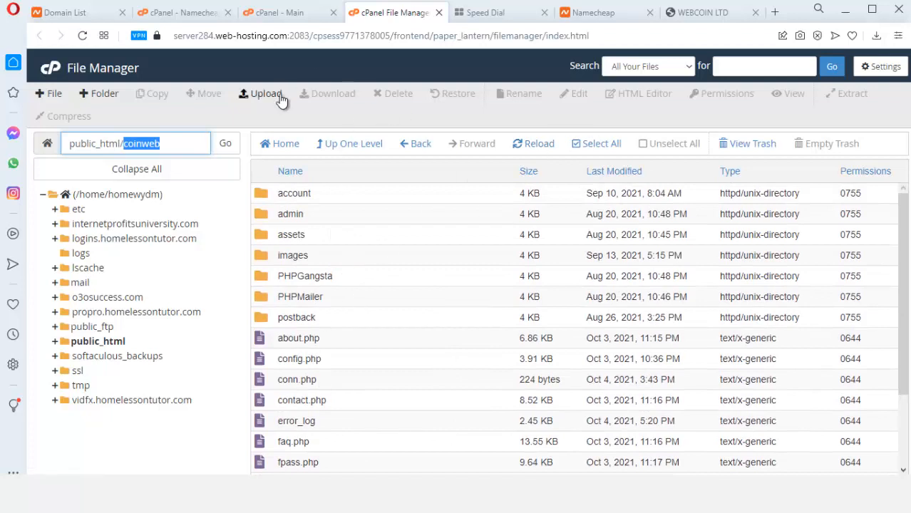
click(314, 12)
click(230, 105)
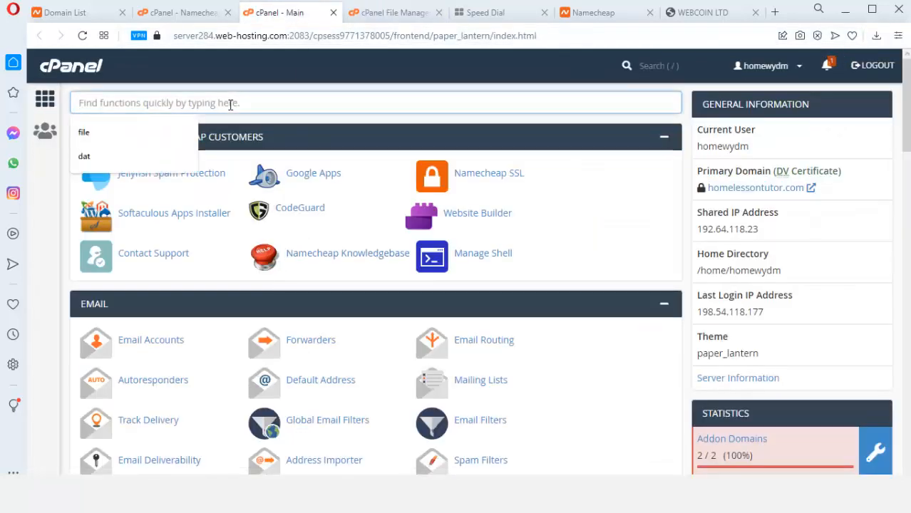
text(sat)
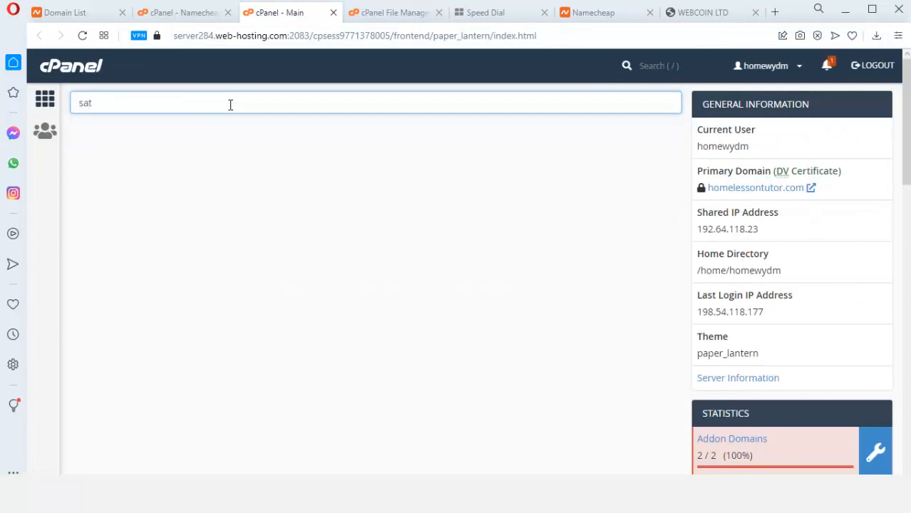
key(BackSpace)
key(BackSpace)
key(BackSpace)
text(da)
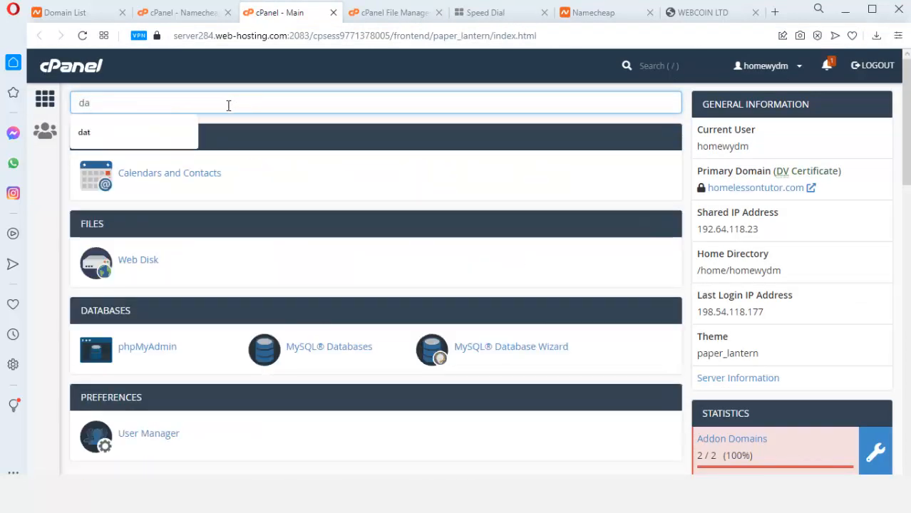
click(541, 357)
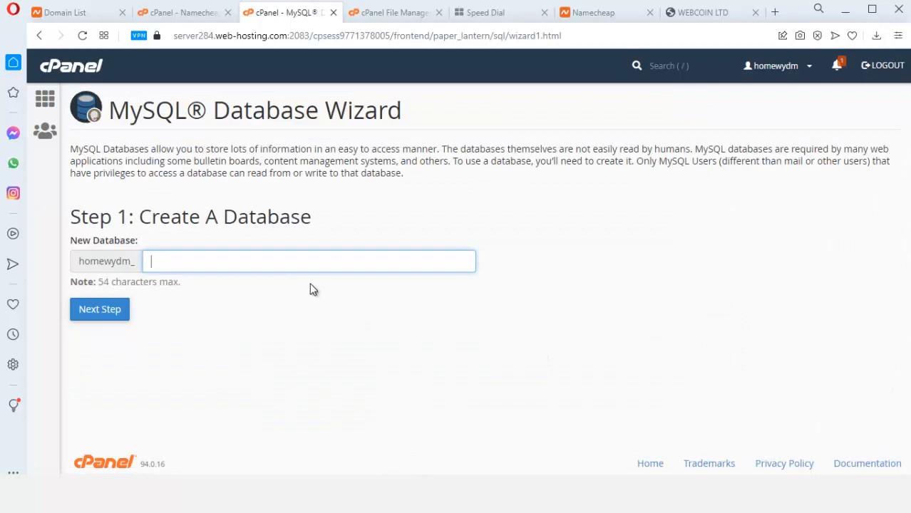
Create the coinwebdb database and enter coinwebusr as the new user name
text(coinwebdb)
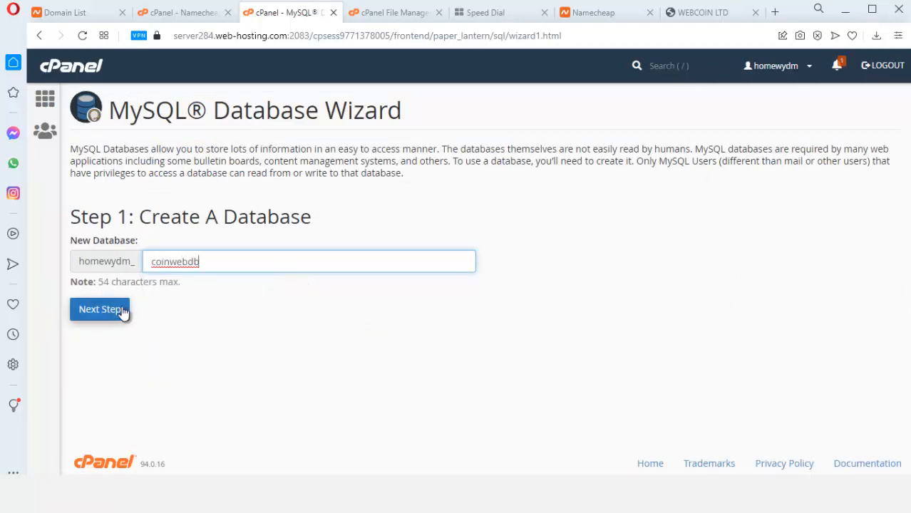
click(114, 312)
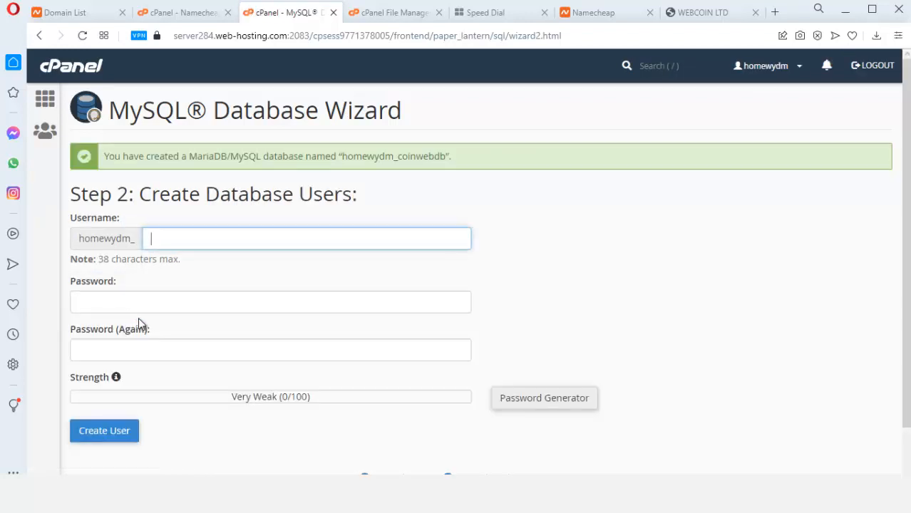
text(coin)
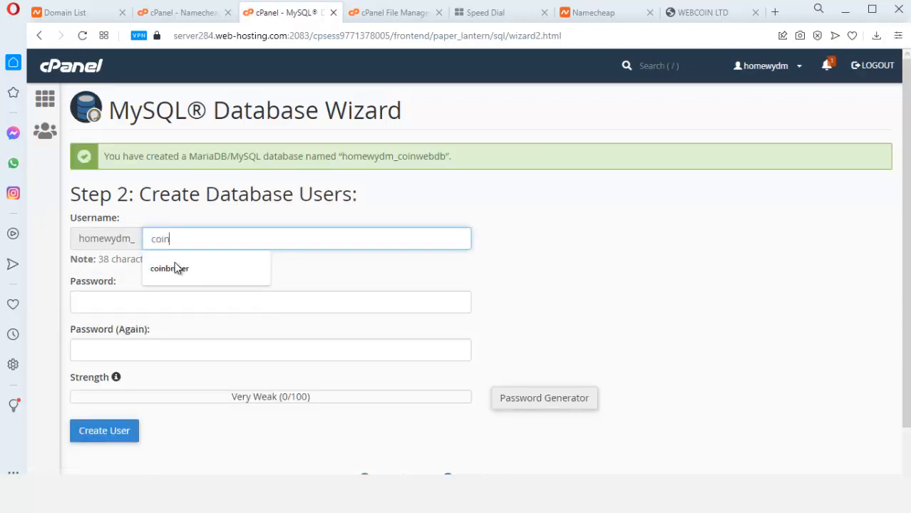
text(web)
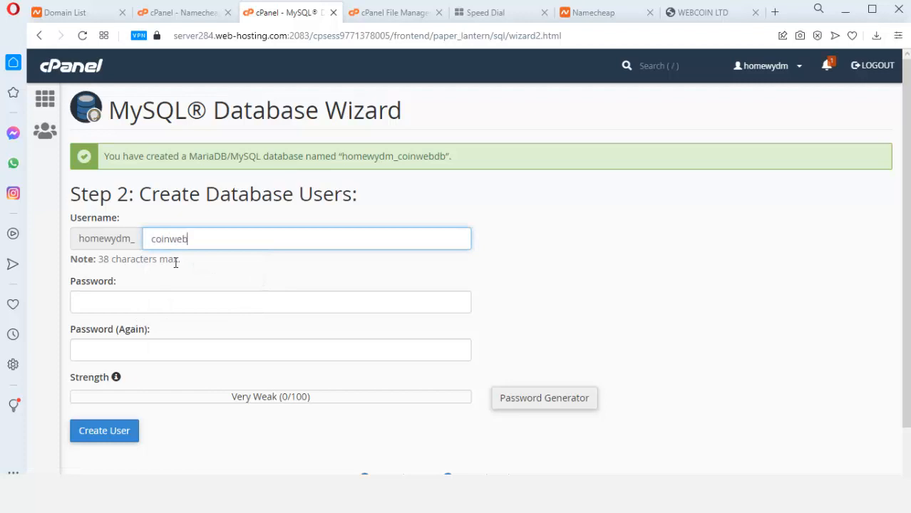
text(usrt)
key(BackSpace)
Generate a strong password for the user and paste a copy into Notepad
click(527, 398)
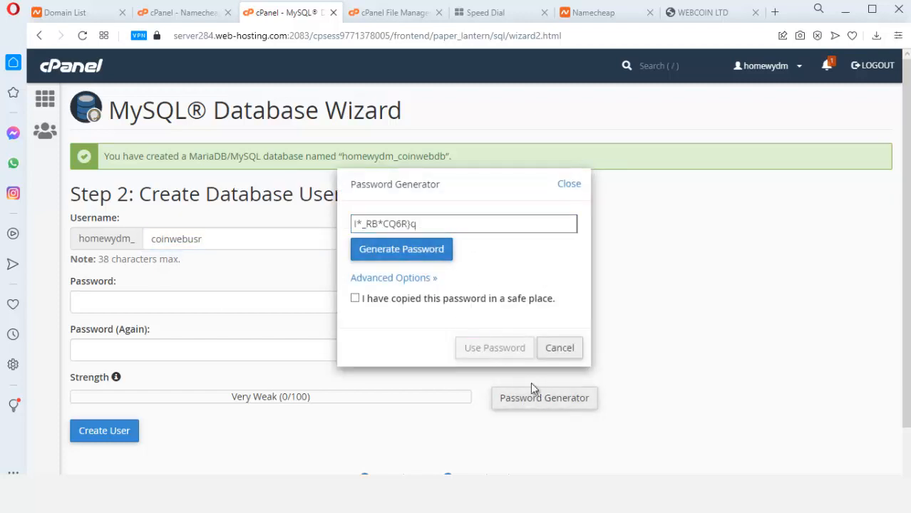
click(427, 225)
key(ctrl+a)
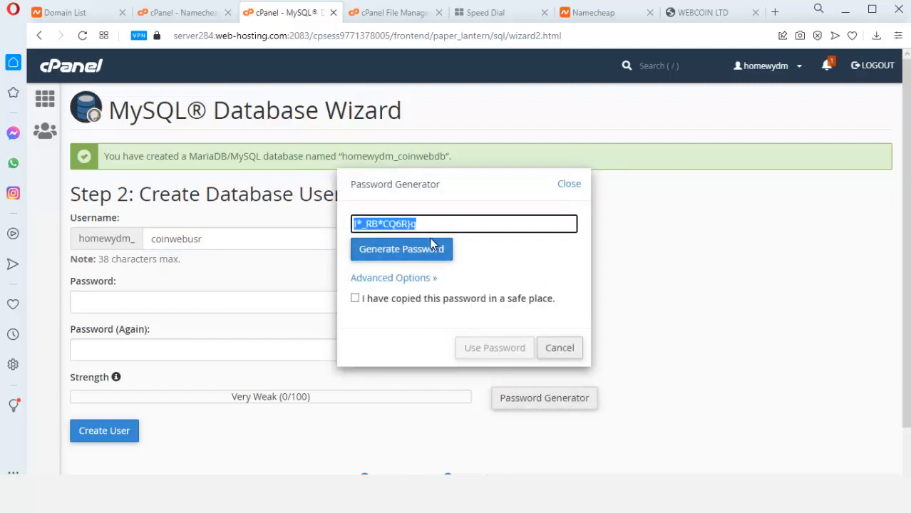
key(super)
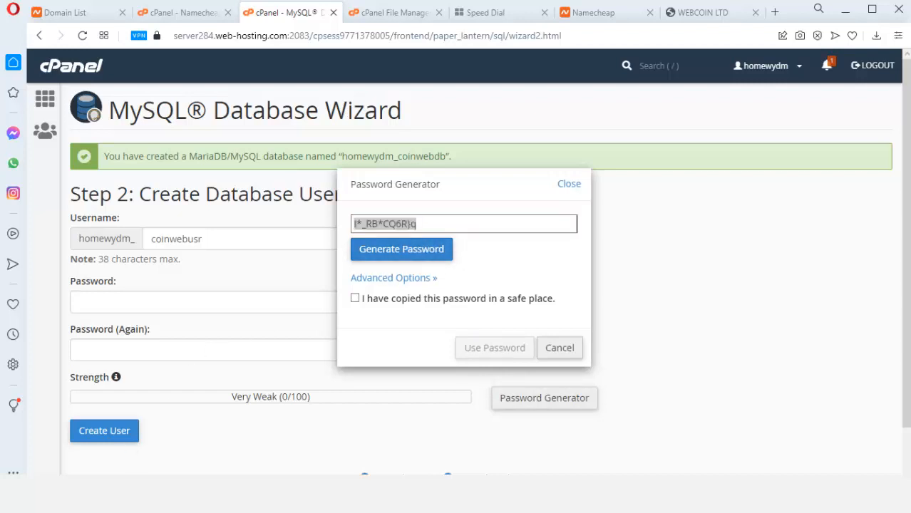
text(note)
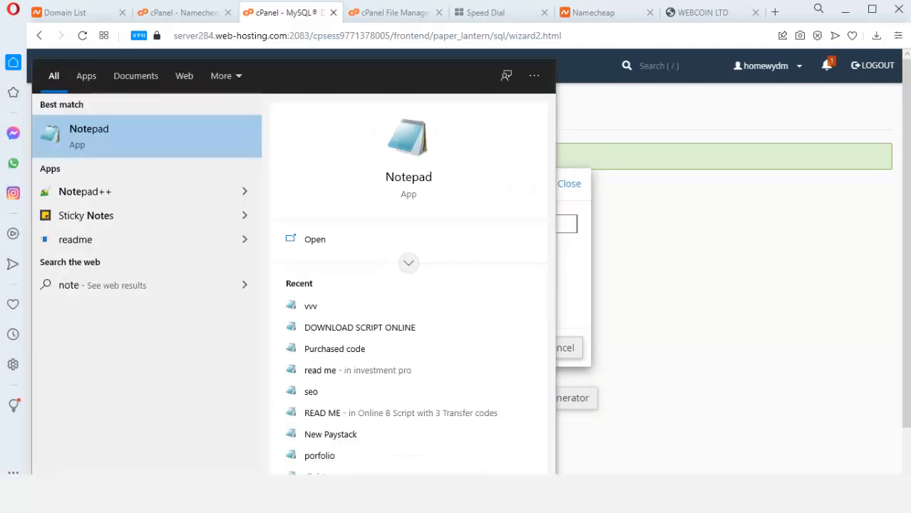
click(76, 146)
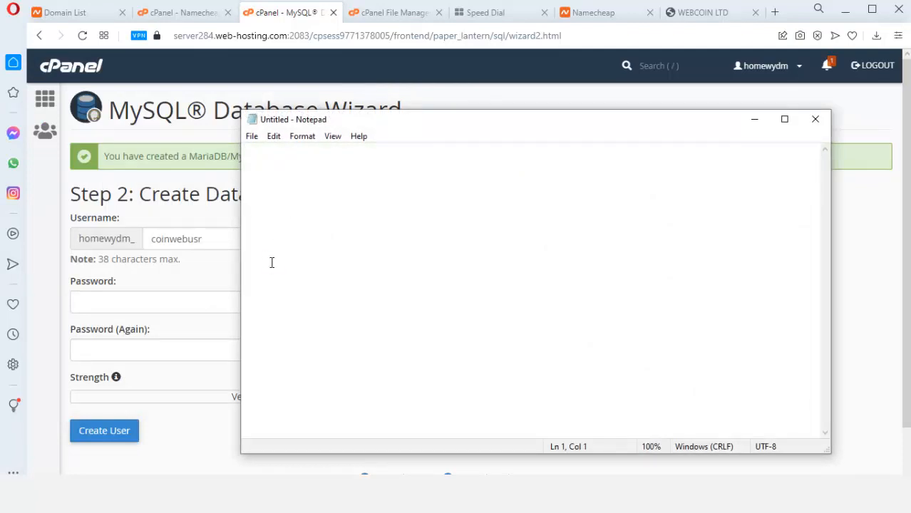
key(ctrl+v)
Confirm the password is saved, apply it to both password fields, and create the user
click(766, 127)
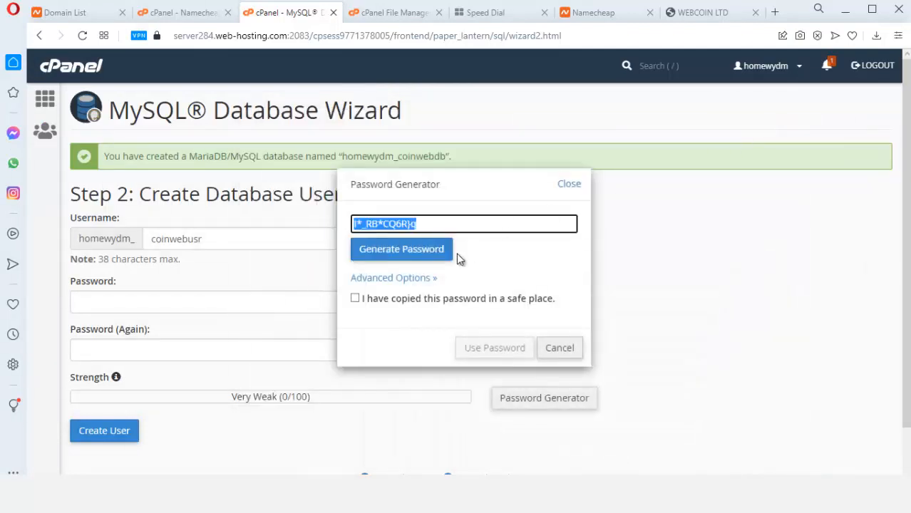
click(355, 298)
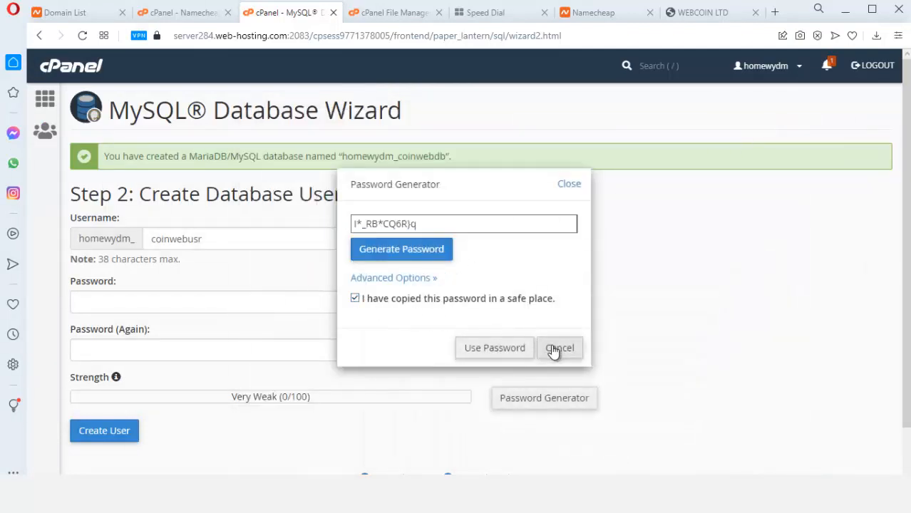
click(493, 348)
scroll(240, 372, down, 1)
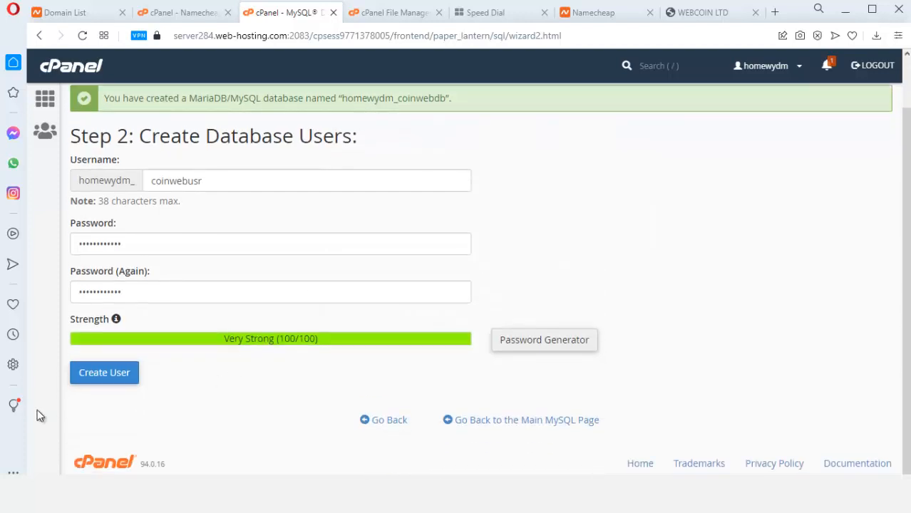
click(114, 376)
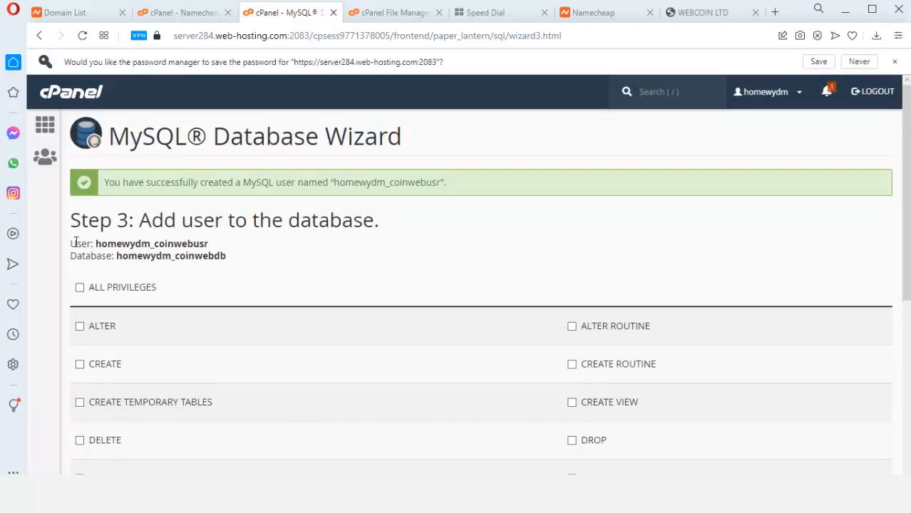
Copy the database user and database names into the Notepad notes
drag(77, 244, 232, 257)
key(ctrl+c)
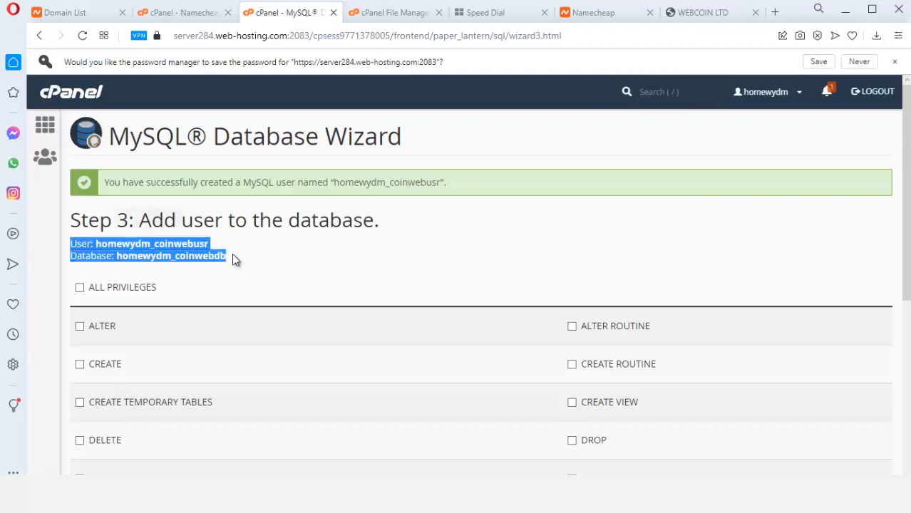
key(alt+Tab)
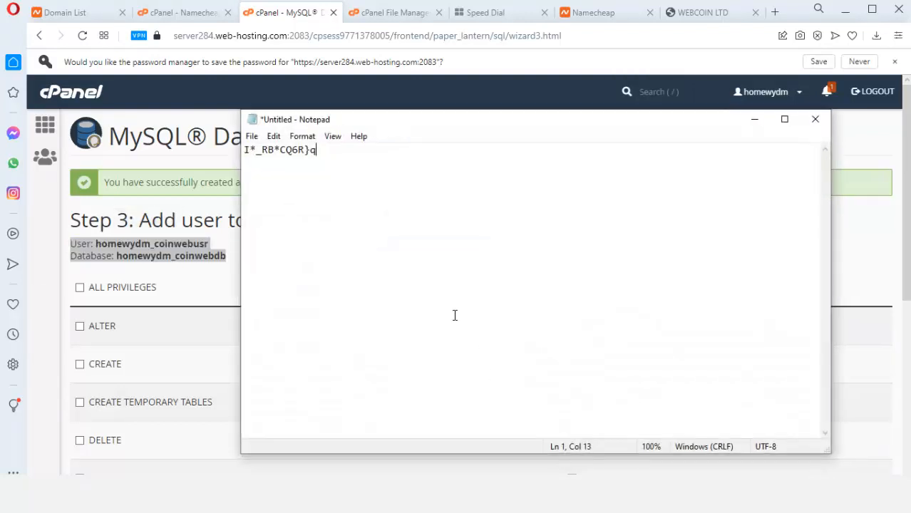
key(ctrl+v)
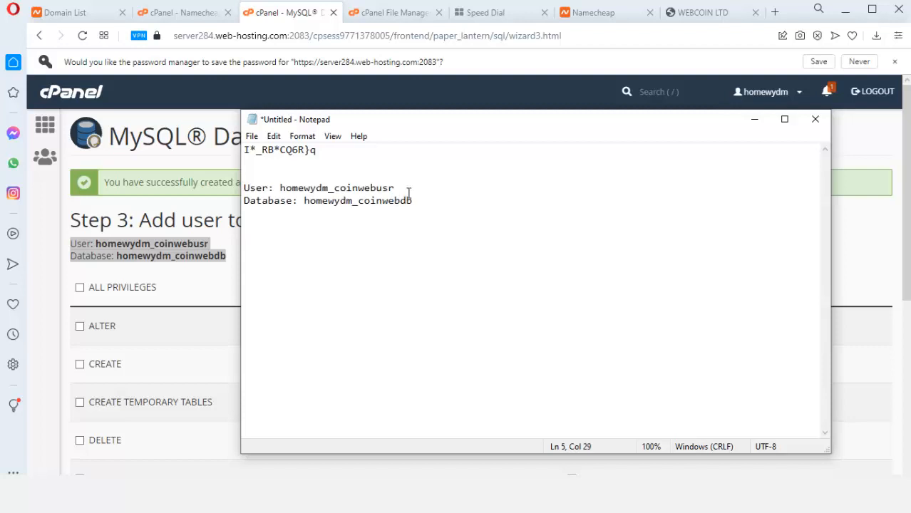
click(754, 119)
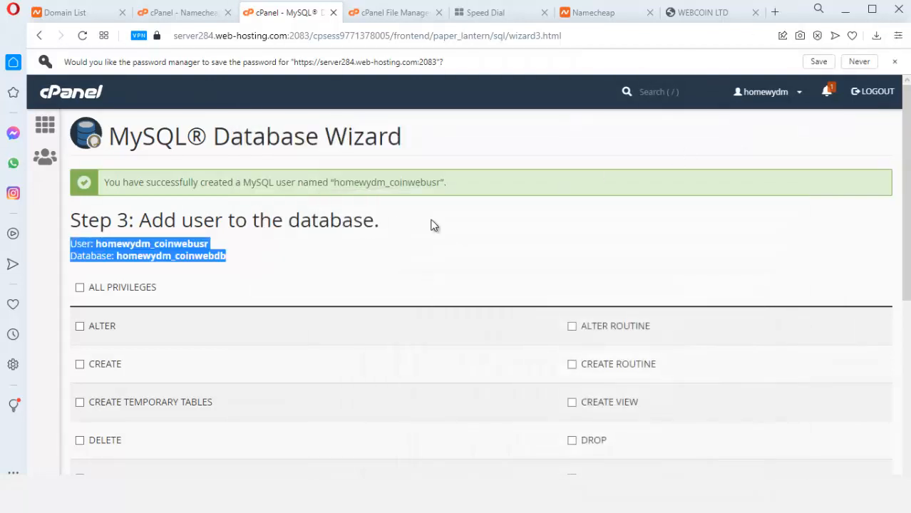
Grant coinwebusr ALL PRIVILEGES on coinwebdb and finish the wizard
click(80, 288)
click(138, 244)
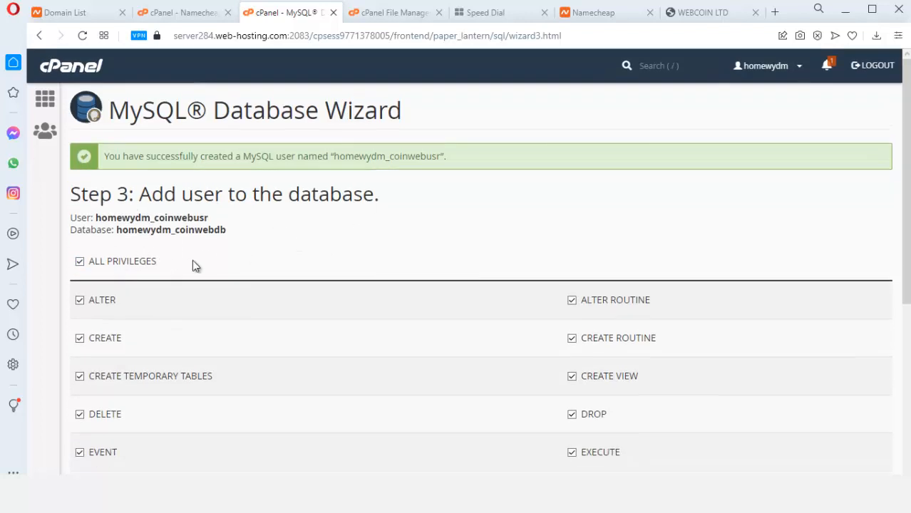
scroll(194, 262, down, 3)
scroll(164, 312, down, 1)
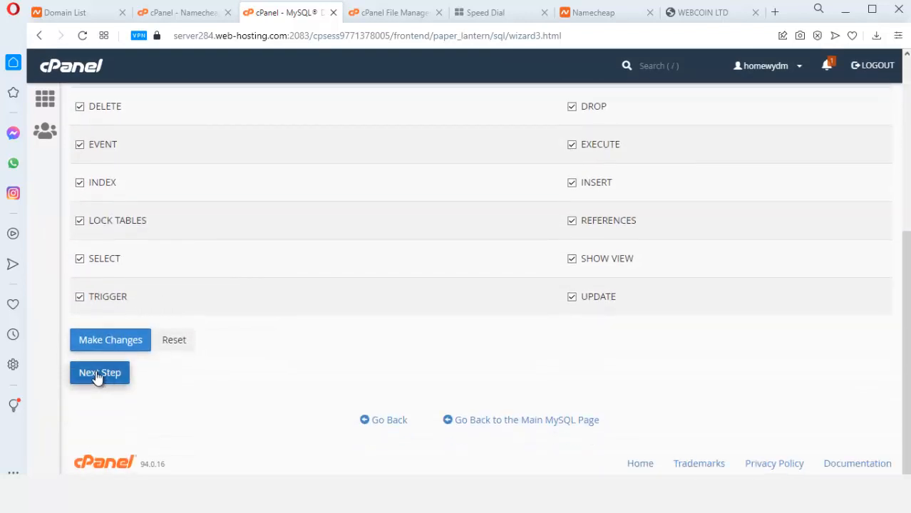
click(97, 377)
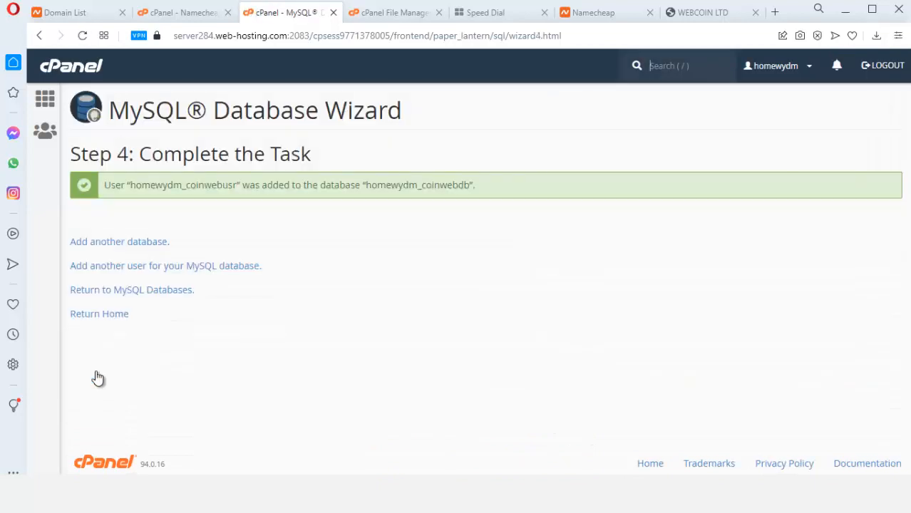
Find phpMyAdmin with a 'php' search and open the Import page for homewydm_coinwebdb
click(49, 105)
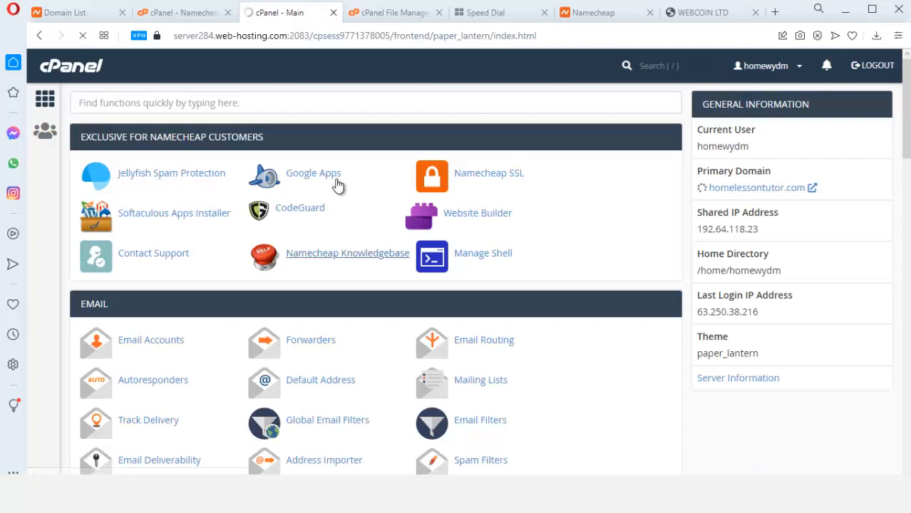
click(282, 105)
text(php)
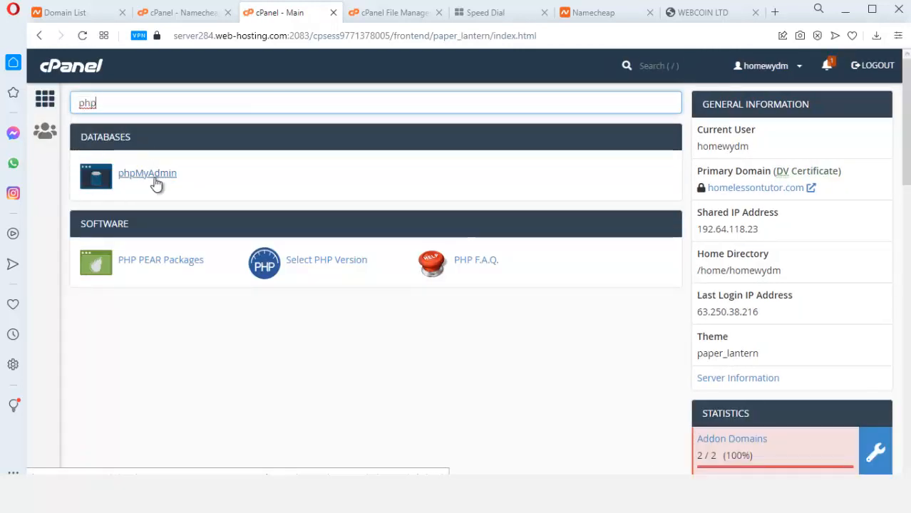
click(165, 176)
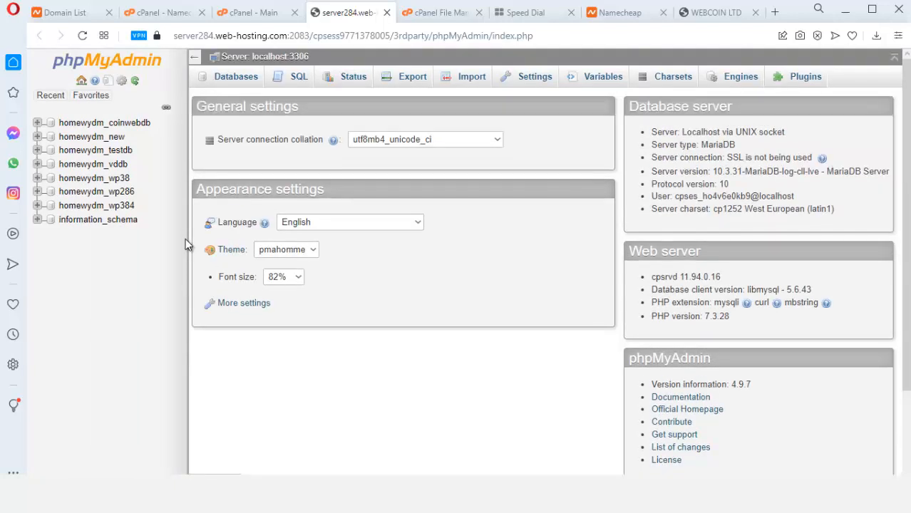
click(130, 127)
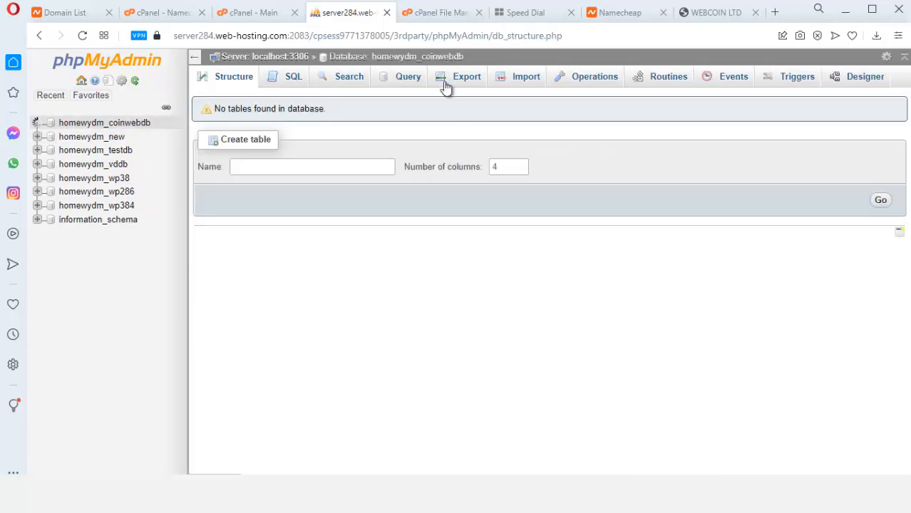
click(519, 83)
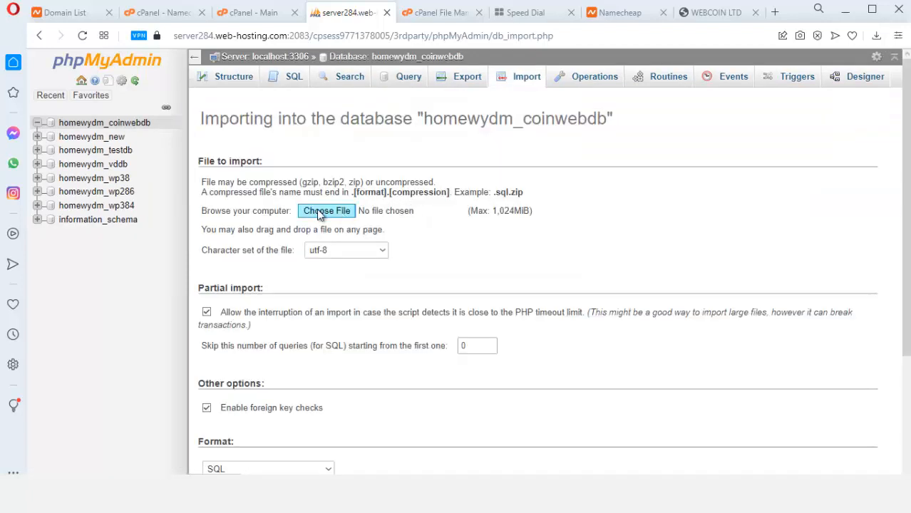
Import block.sql from Desktop\Webcoin into homewydm_coinwebdb, running all 41 queries successfully
click(318, 212)
click(455, 378)
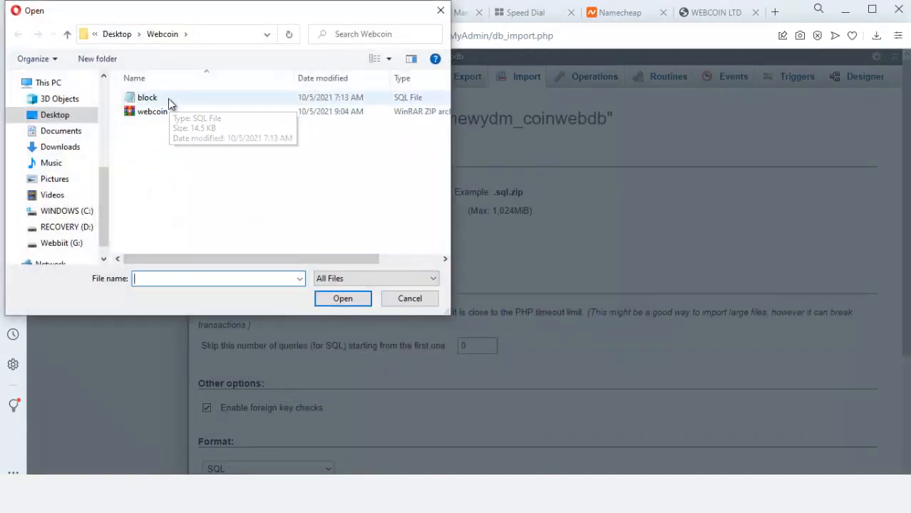
double_click(168, 100)
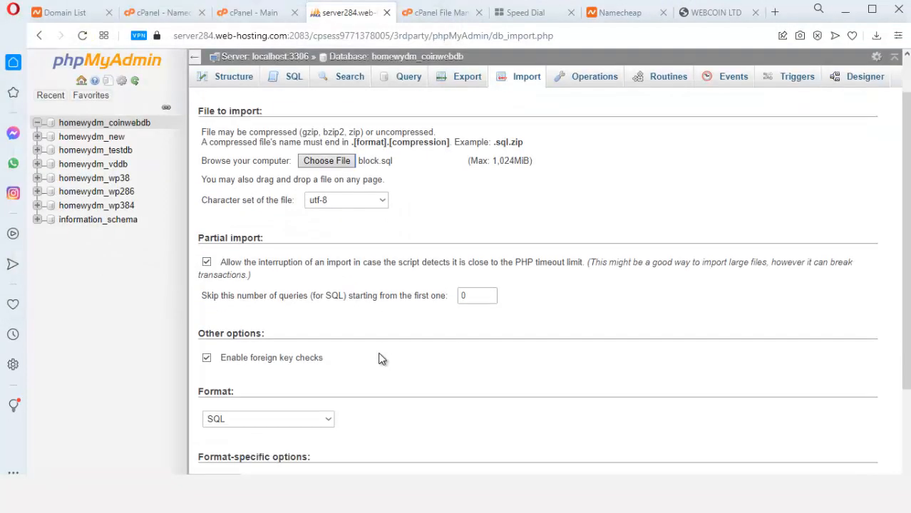
scroll(382, 358, down, 2)
click(222, 429)
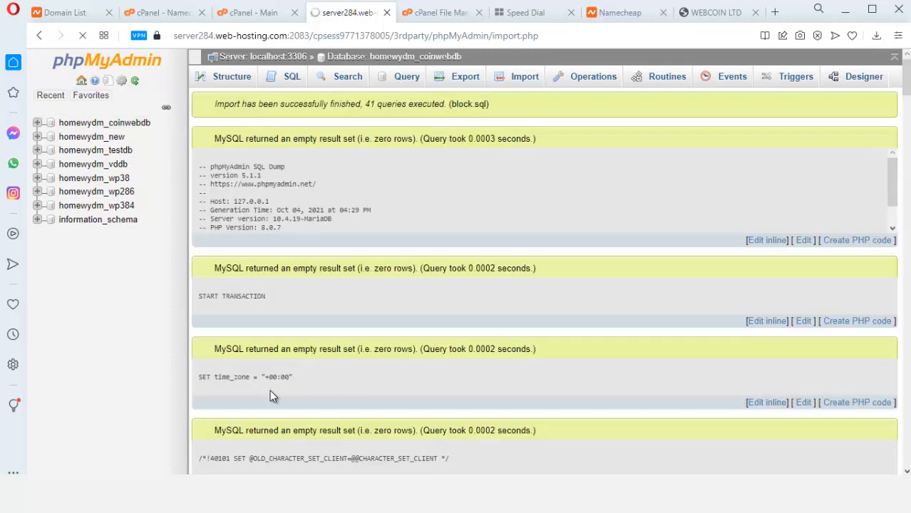
scroll(271, 397, down, 1)
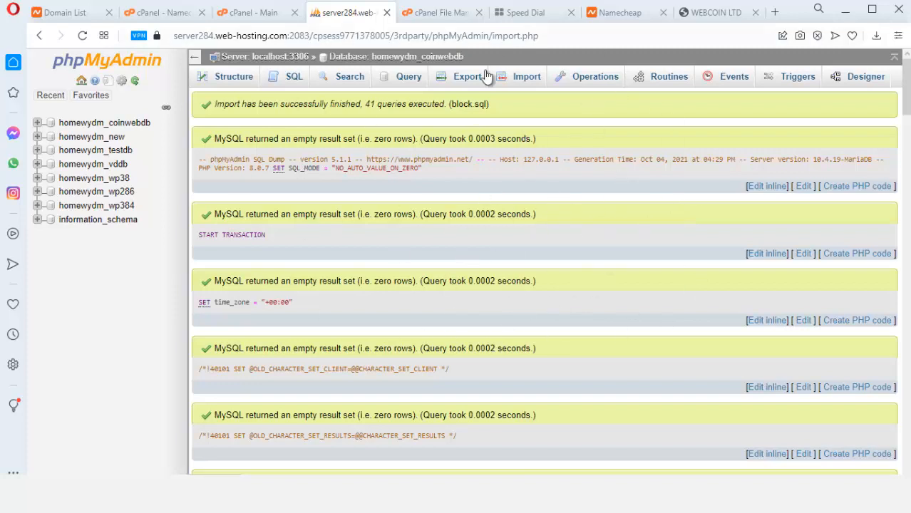
Reload the coinweb file listing and open conn.php in the editor
click(437, 13)
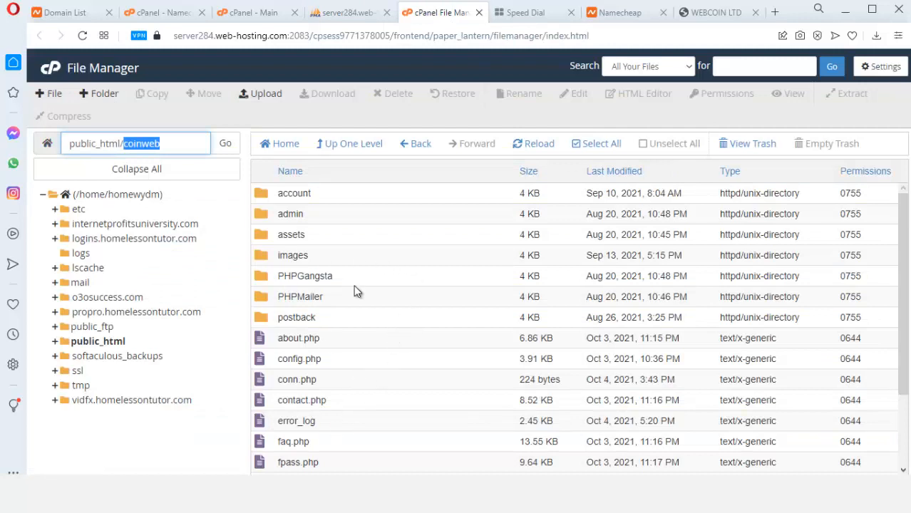
scroll(301, 376, down, 3)
scroll(392, 317, up, 3)
click(533, 147)
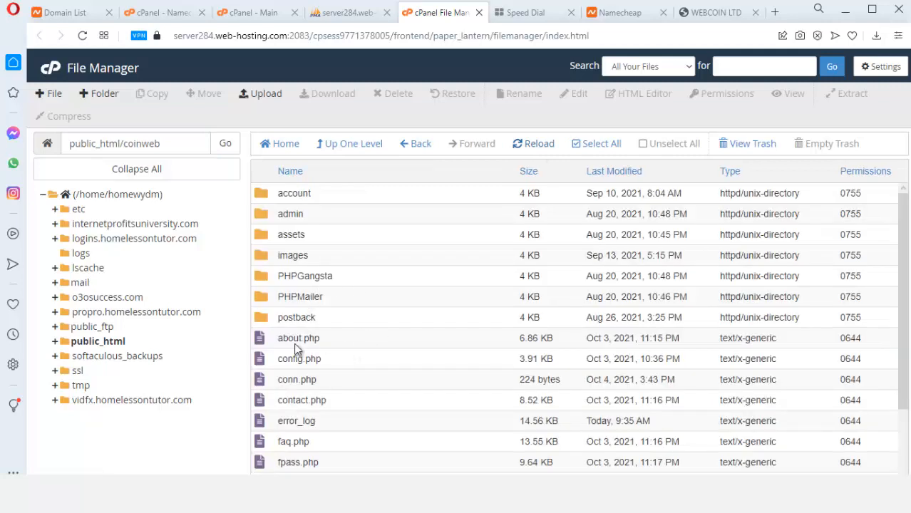
scroll(306, 335, down, 3)
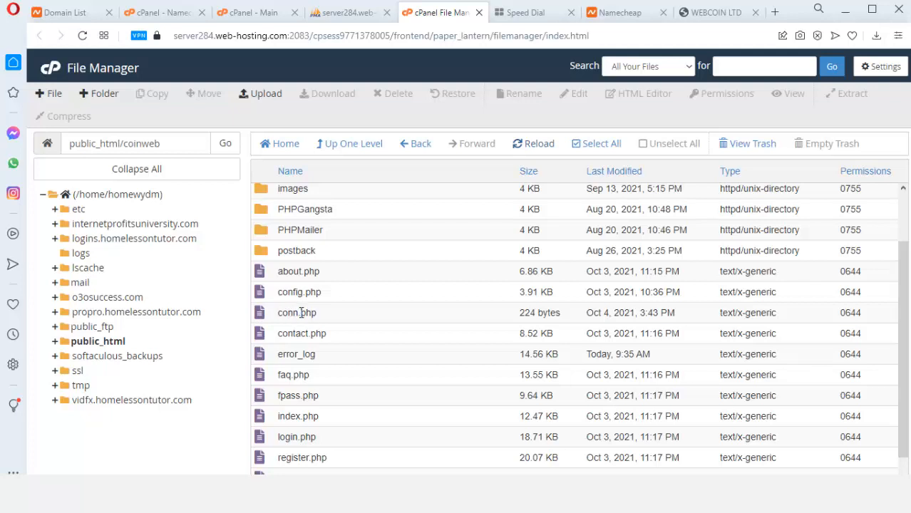
right_click(301, 312)
click(338, 349)
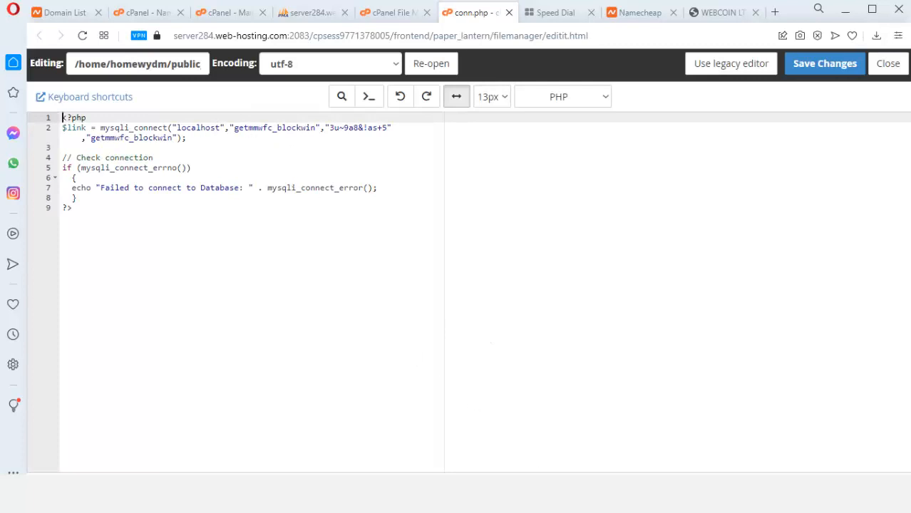
Replace the old password on line 2 of conn.php with the new generated one
key(alt+Tab)
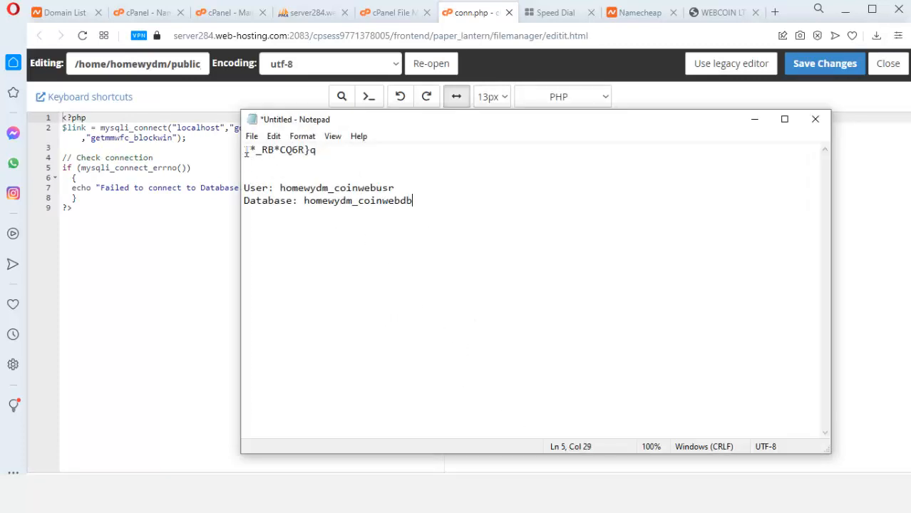
drag(244, 150, 315, 156)
key(ctrl+c)
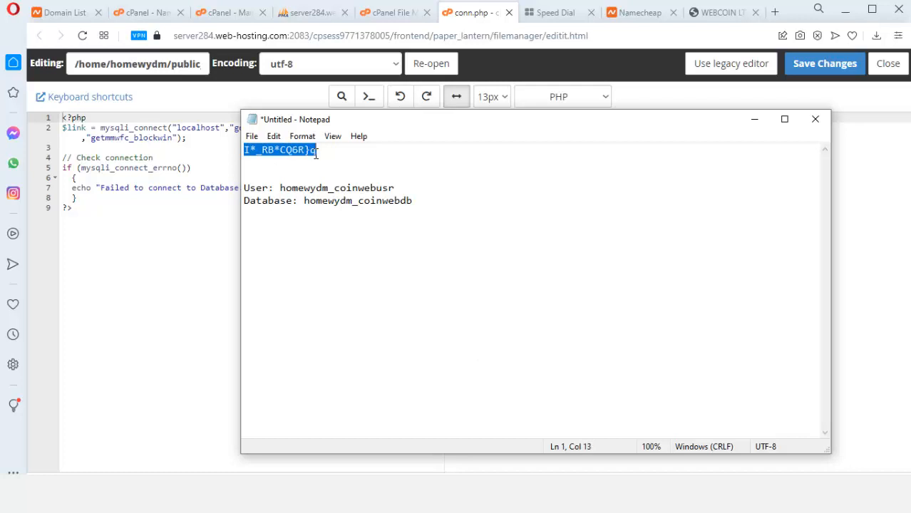
click(754, 119)
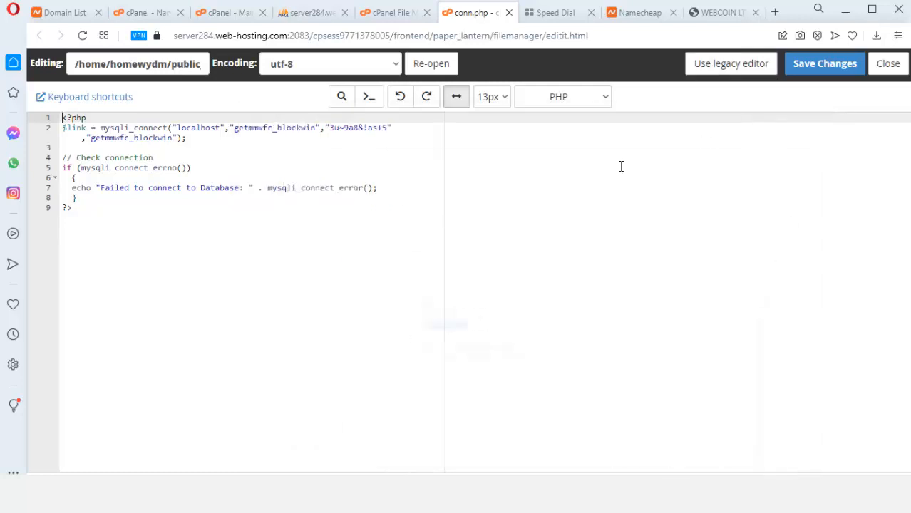
click(332, 128)
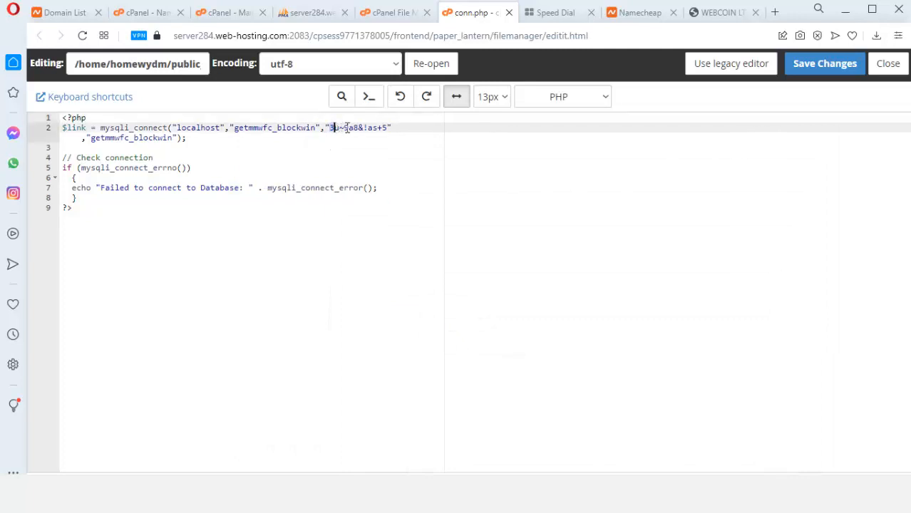
drag(347, 128, 383, 127)
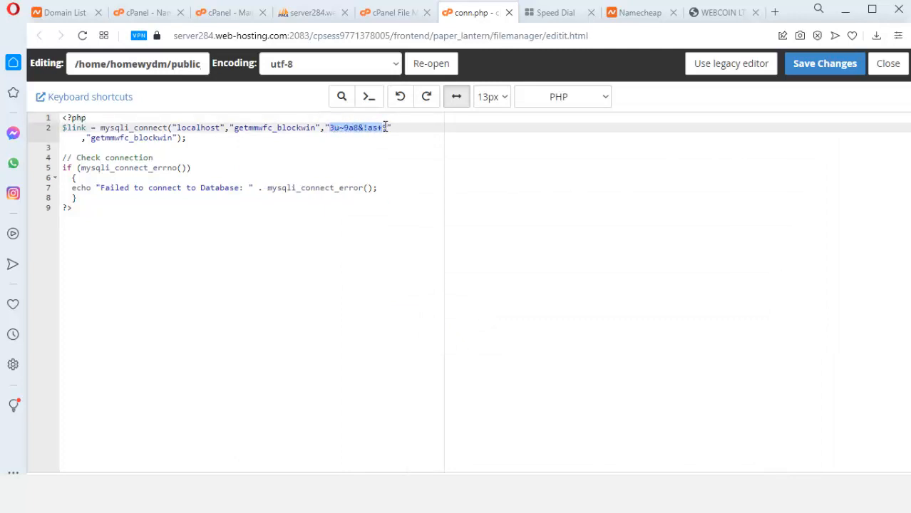
key(ctrl+v)
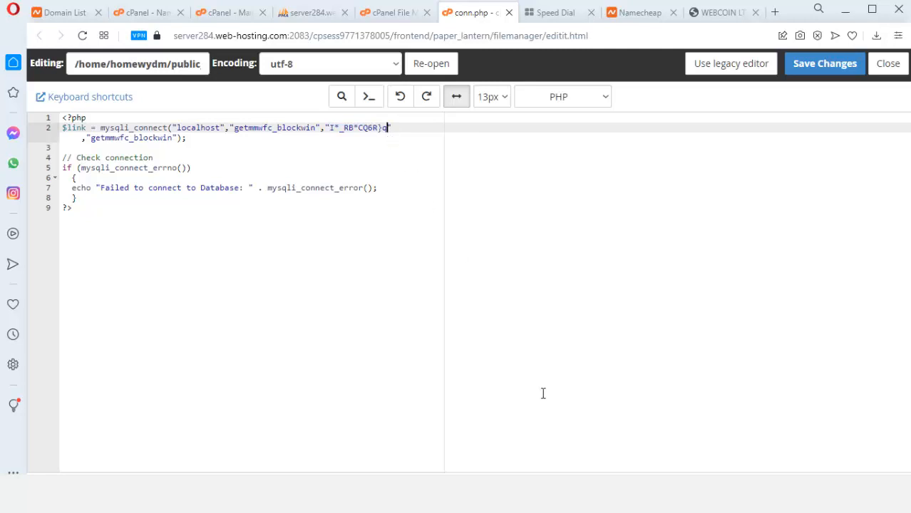
Replace the old database user name on line 2 with homewydm_coinwebusr
key(alt+Tab)
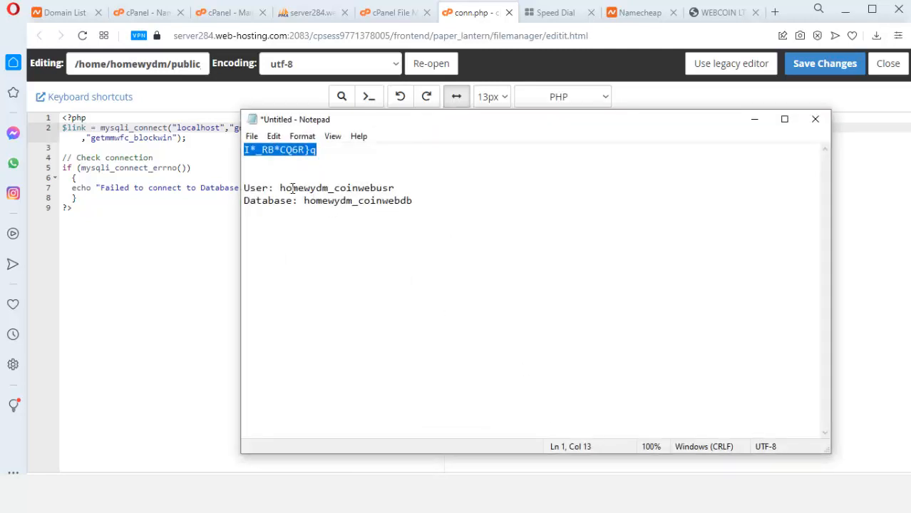
drag(279, 190, 395, 189)
key(ctrl+c)
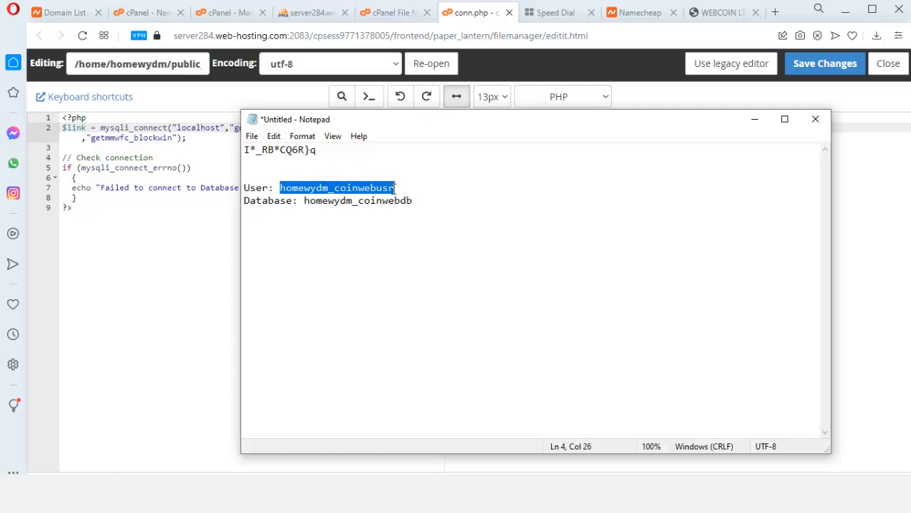
click(757, 121)
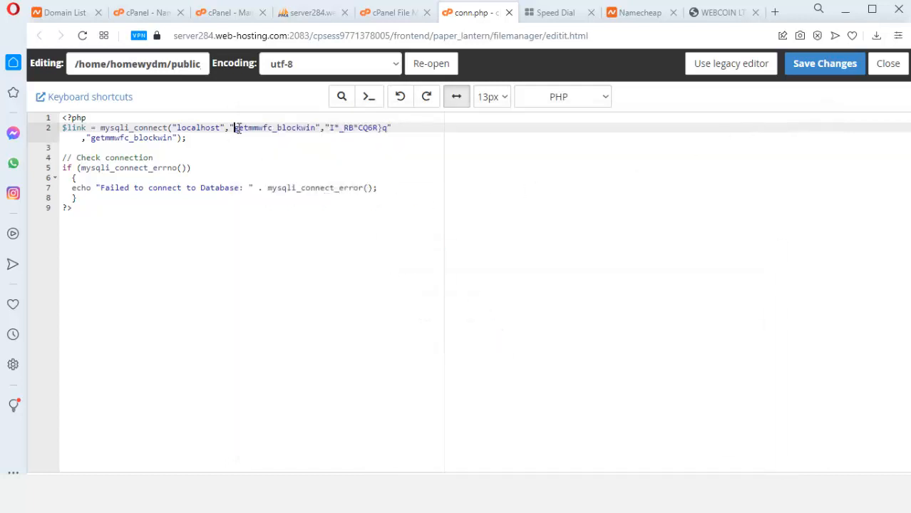
drag(235, 127, 316, 127)
key(ctrl+v)
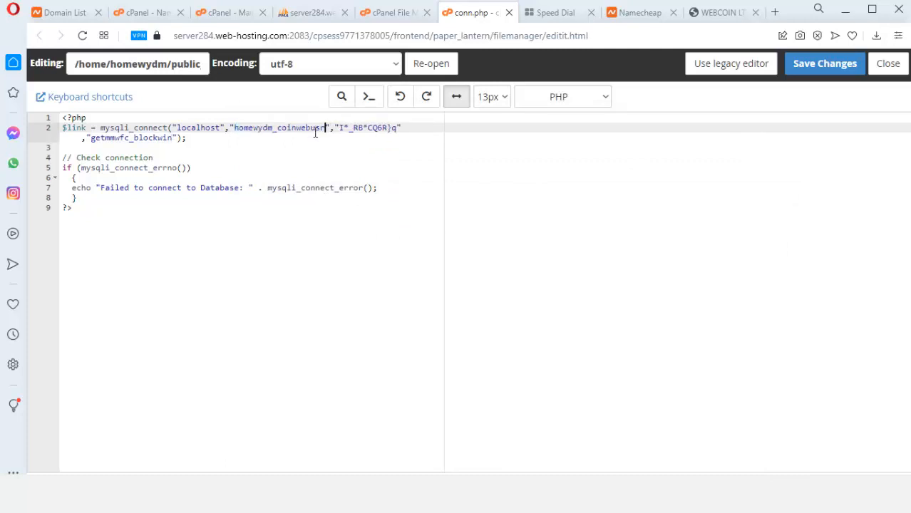
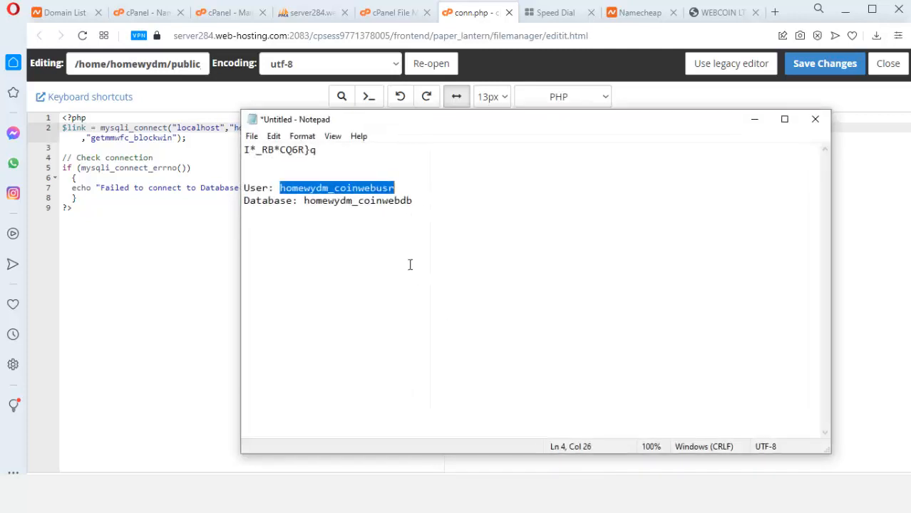
Paste the new coinweb database name over the old blockwin one in conn.php and save it
click(309, 203)
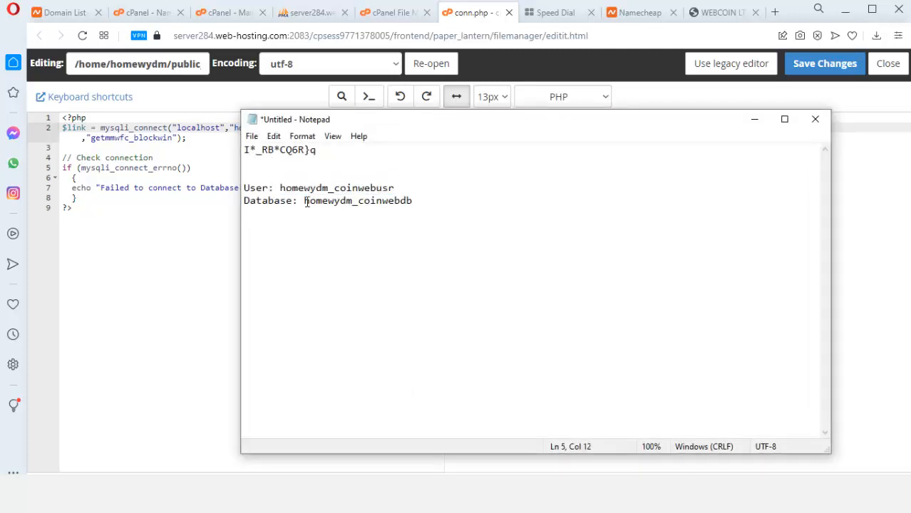
drag(313, 200, 412, 201)
key(ctrl+c)
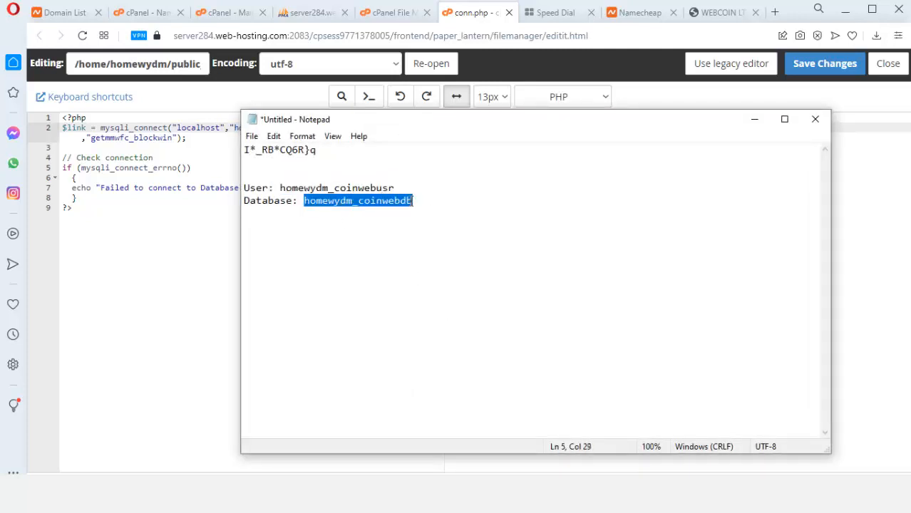
click(755, 119)
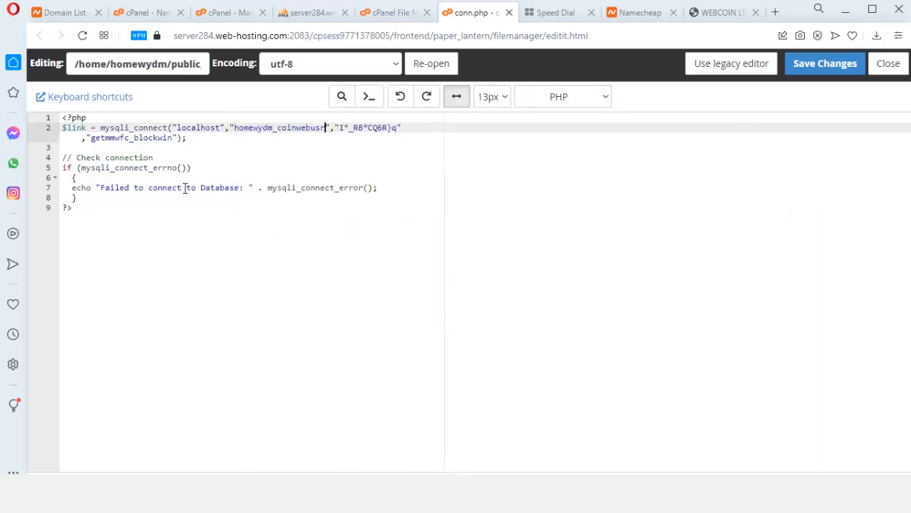
drag(91, 137, 169, 137)
key(ctrl+v)
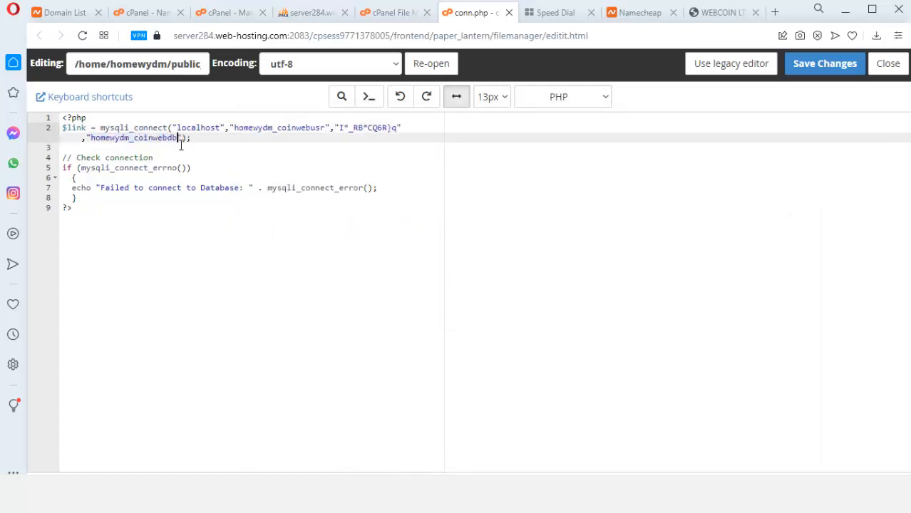
click(800, 69)
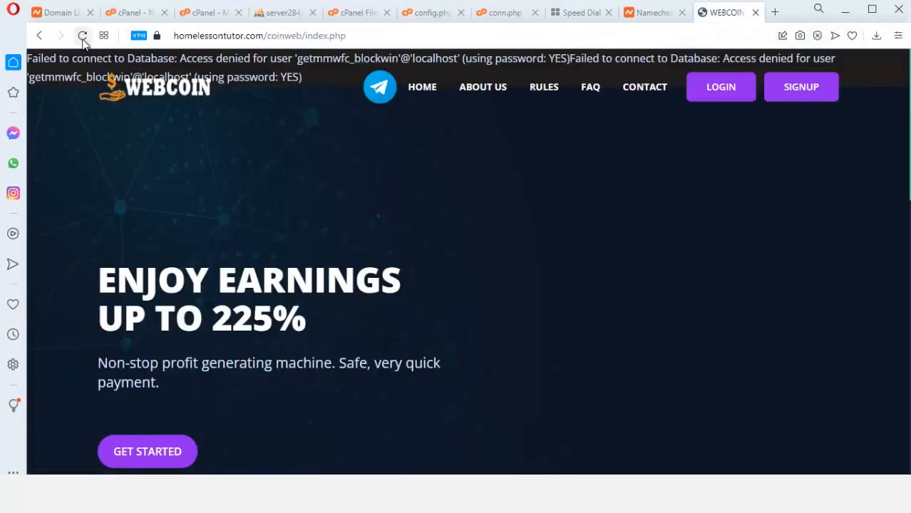
On the WEBCOIN site, load the LOGIN page, then the SIGNUP register form and scroll through it
click(82, 34)
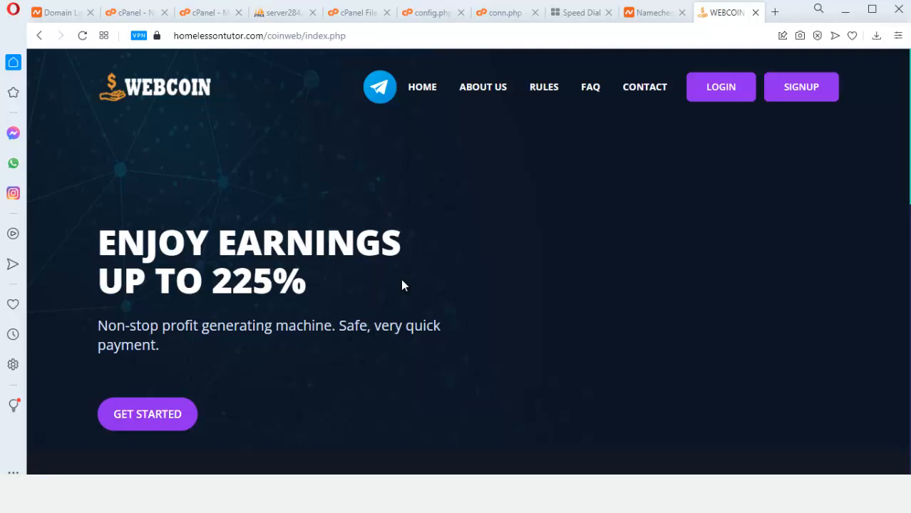
click(726, 94)
scroll(449, 267, down, 4)
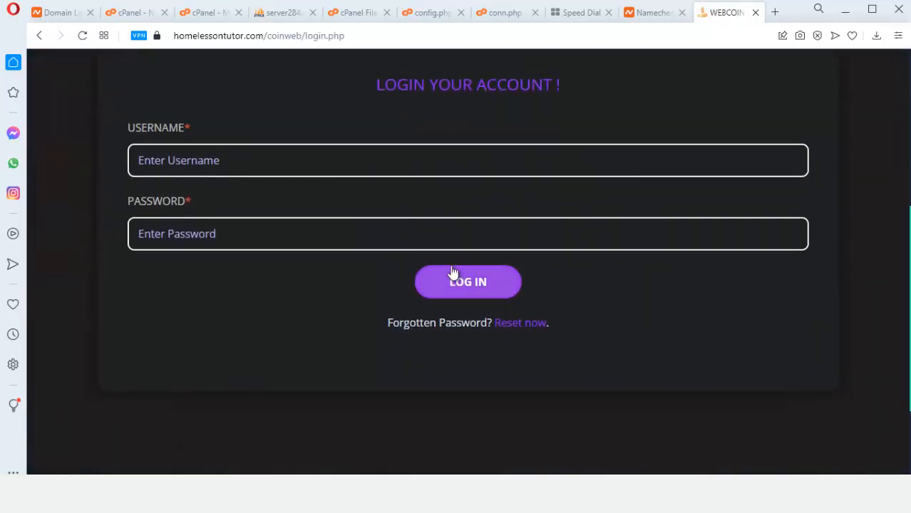
scroll(350, 243, up, 3)
scroll(348, 246, up, 1)
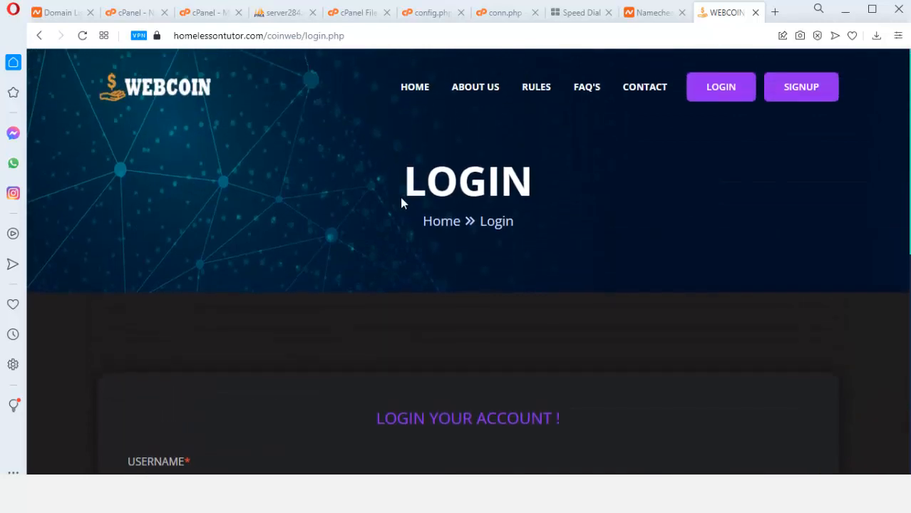
click(802, 88)
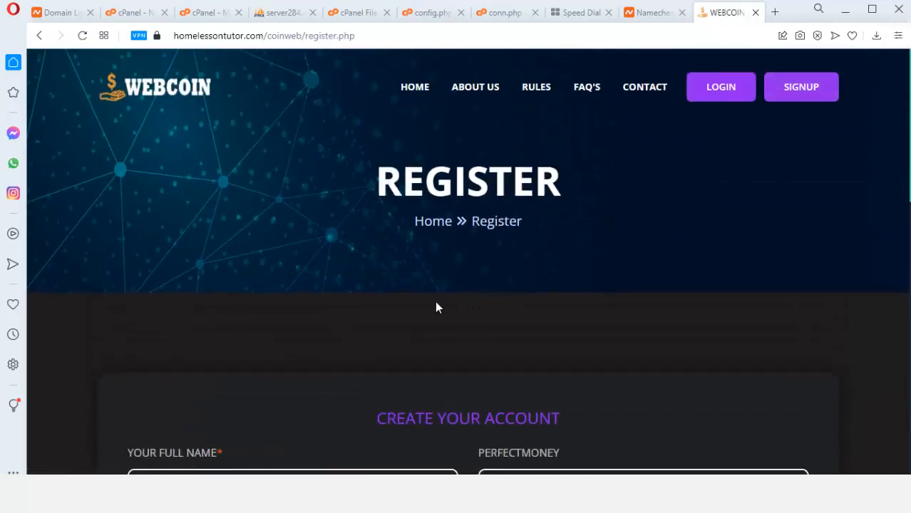
scroll(431, 306, down, 5)
scroll(427, 328, down, 4)
scroll(432, 336, up, 6)
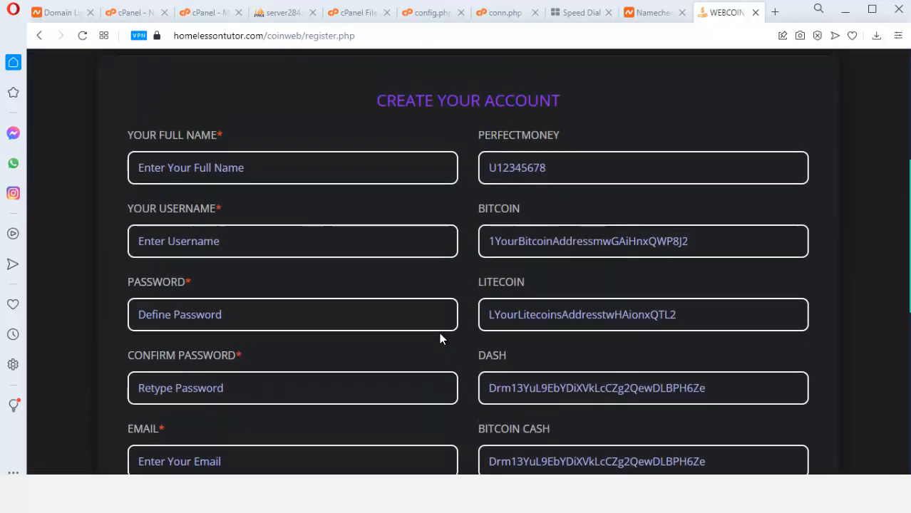
scroll(581, 278, down, 2)
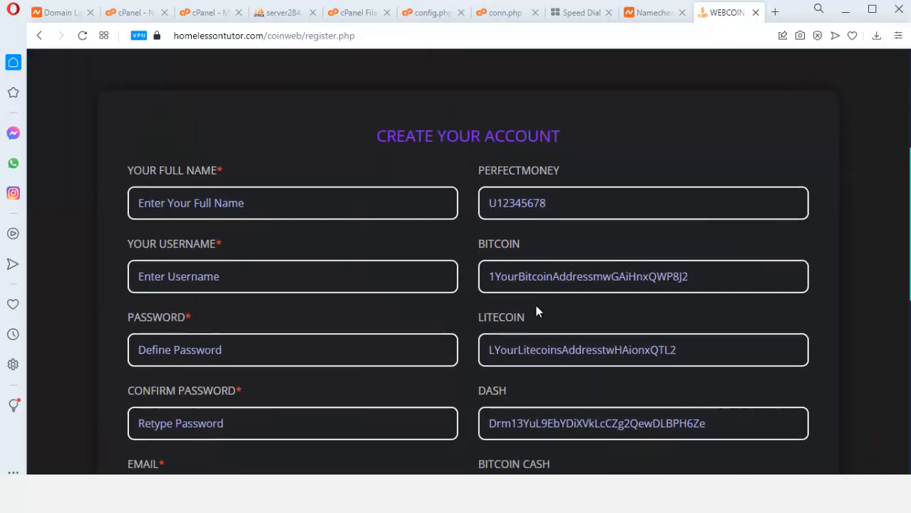
scroll(553, 291, down, 2)
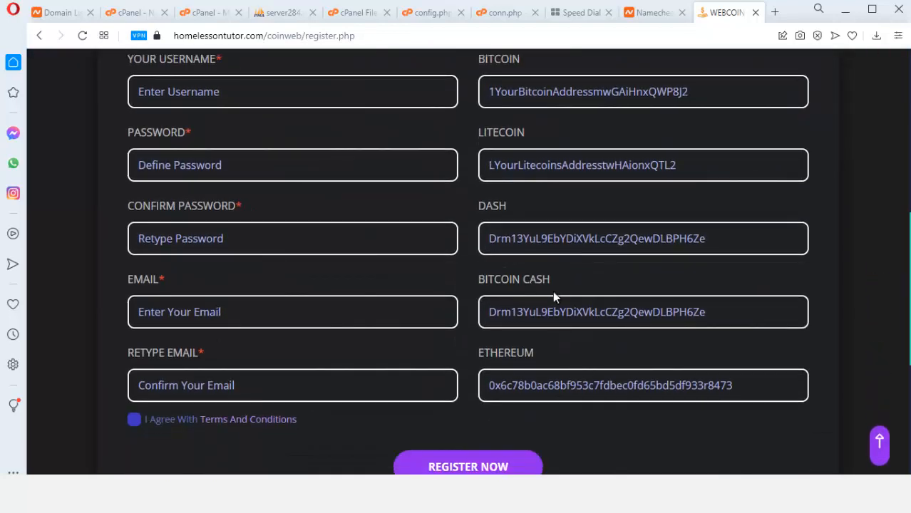
scroll(603, 364, up, 7)
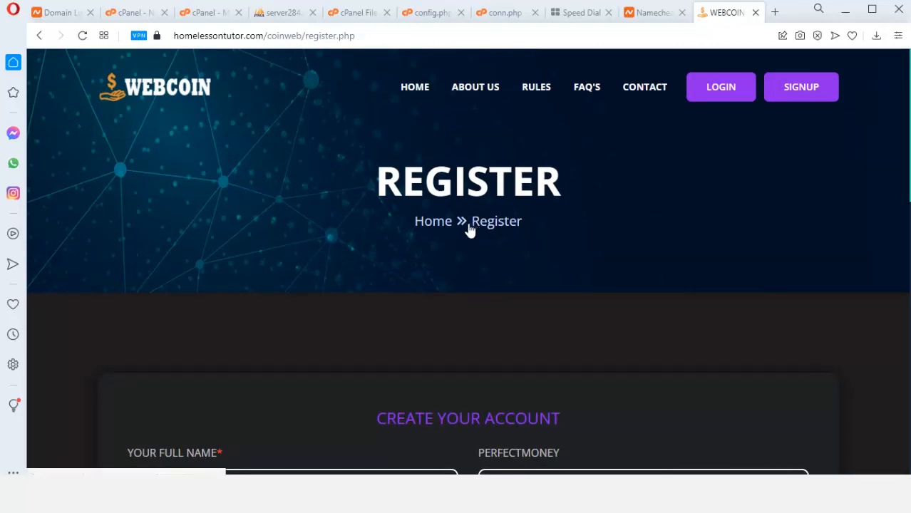
Go back to the WEBCOIN home page and check that it loads
click(421, 87)
scroll(482, 273, down, 1)
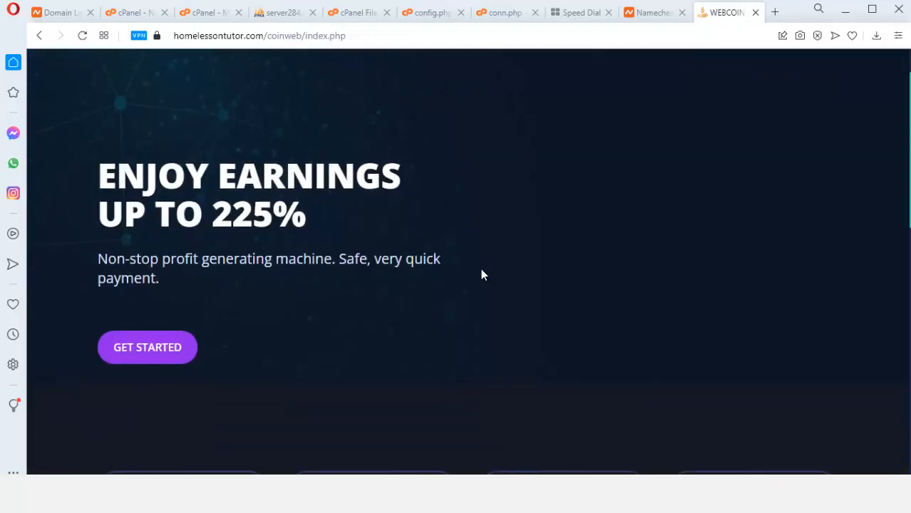
scroll(566, 238, up, 2)
scroll(200, 291, down, 4)
scroll(365, 360, up, 4)
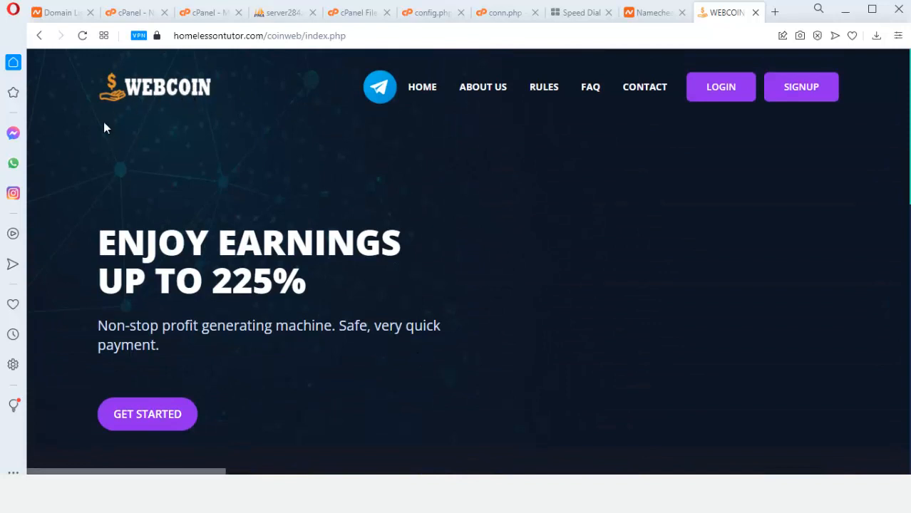
Load the WEBCOIN logo image by itself in a new tab using its copied address
right_click(164, 81)
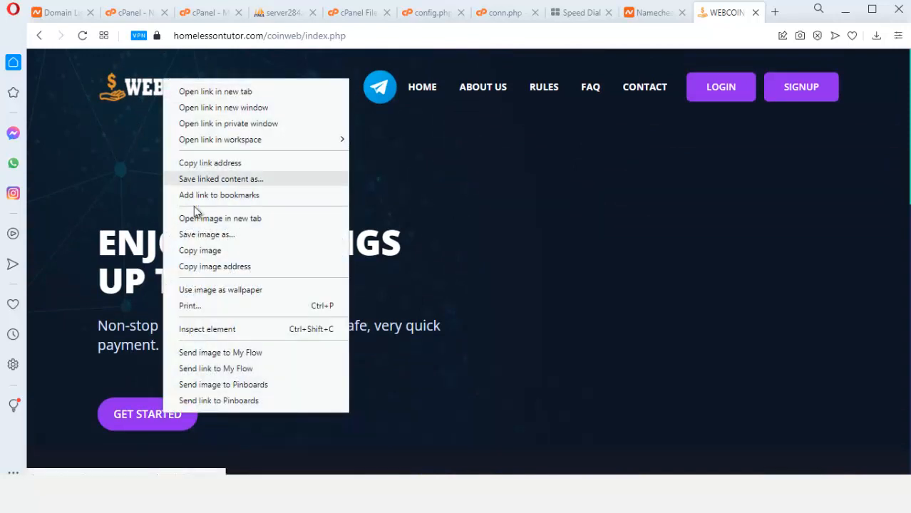
click(214, 238)
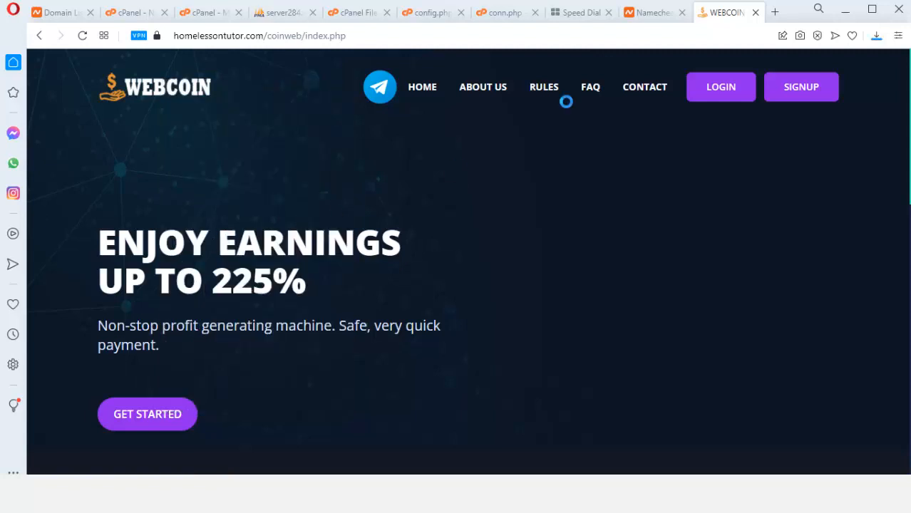
click(441, 10)
right_click(182, 92)
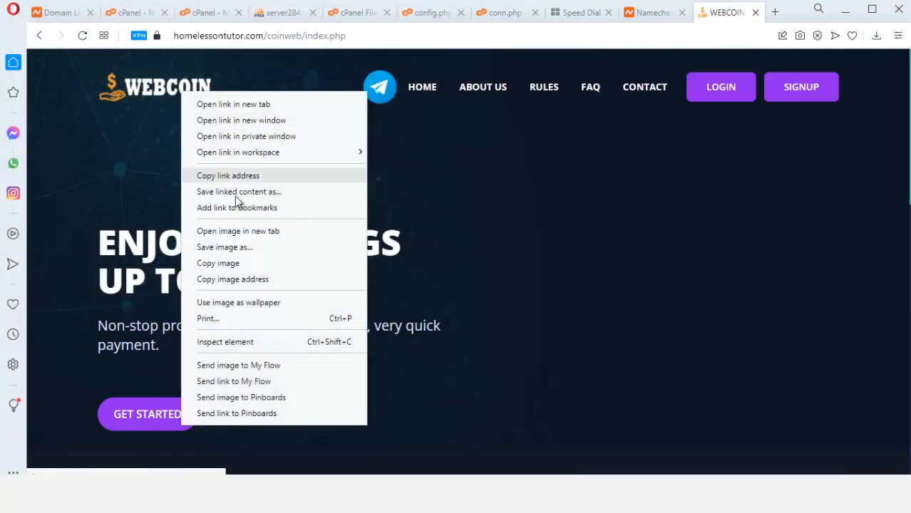
click(221, 279)
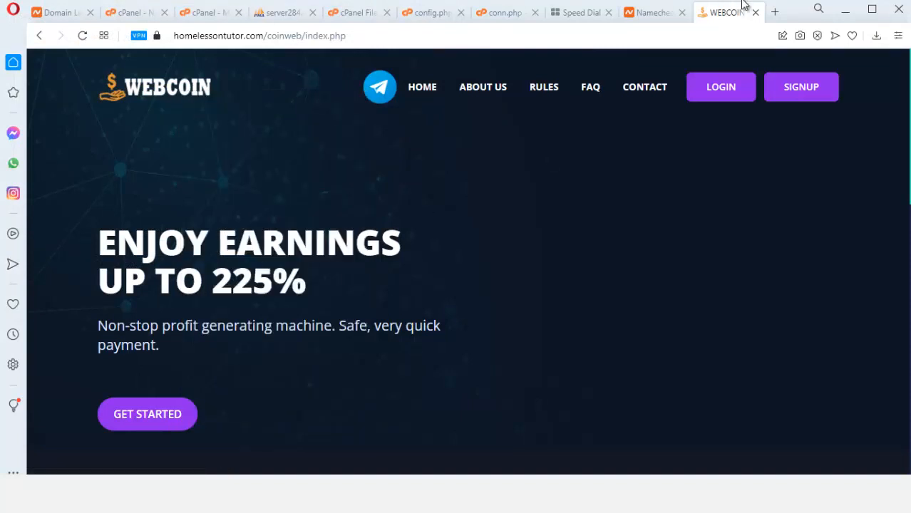
click(775, 12)
text(https://homelessontutor.com/coinweb/assets/img/logo/logo.png)
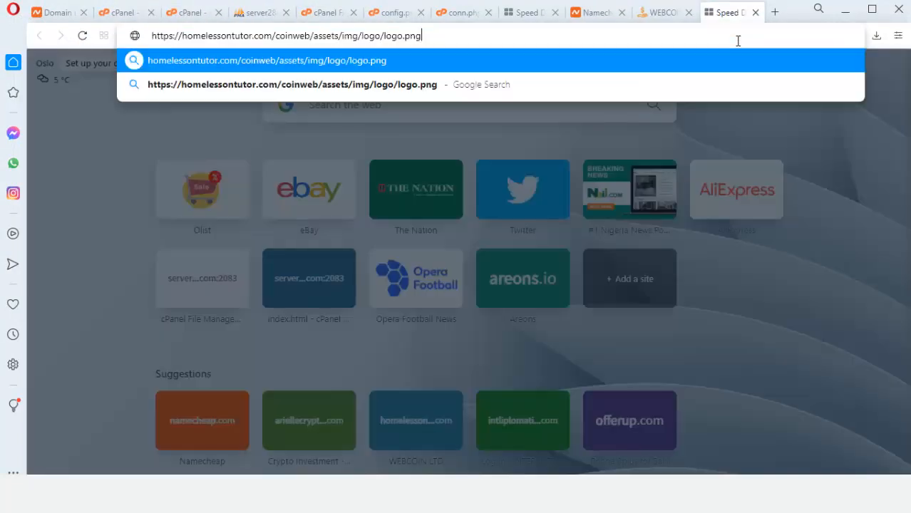
key(Return)
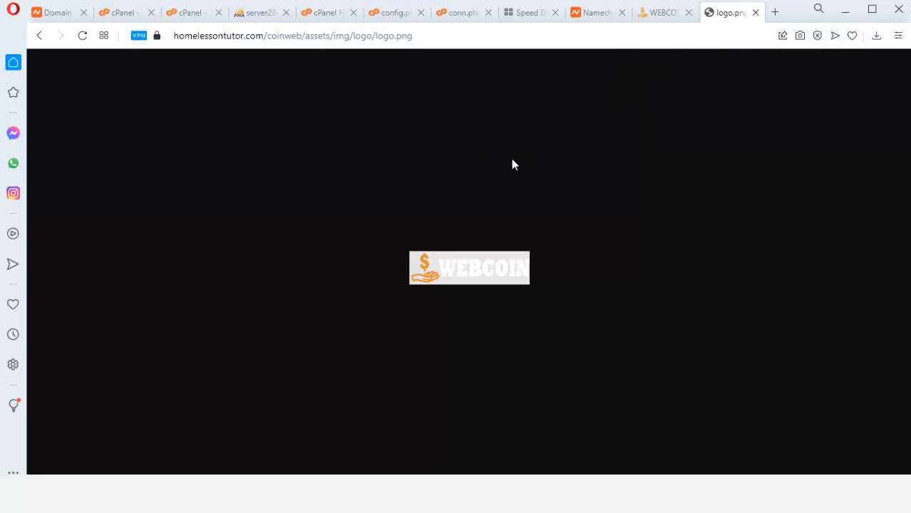
Save the WEBCOIN logo as logo.png in Documents, replacing the existing copy
right_click(481, 262)
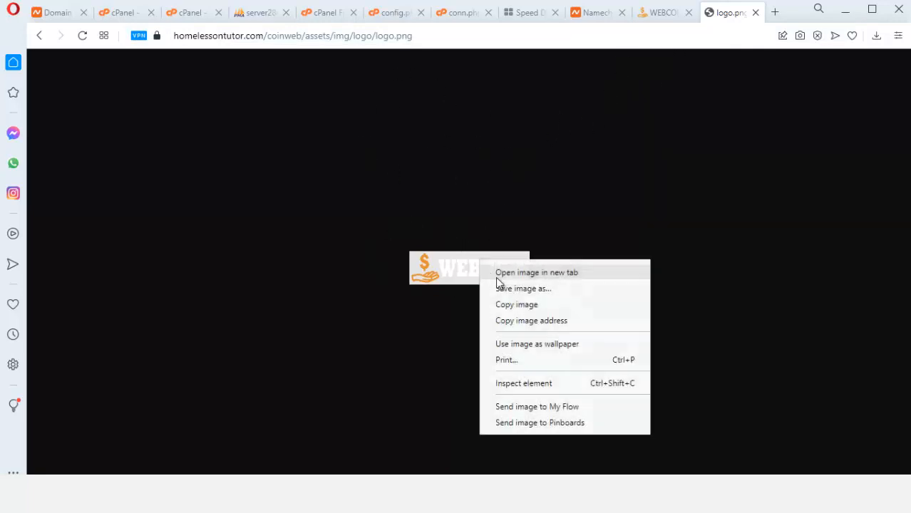
click(519, 303)
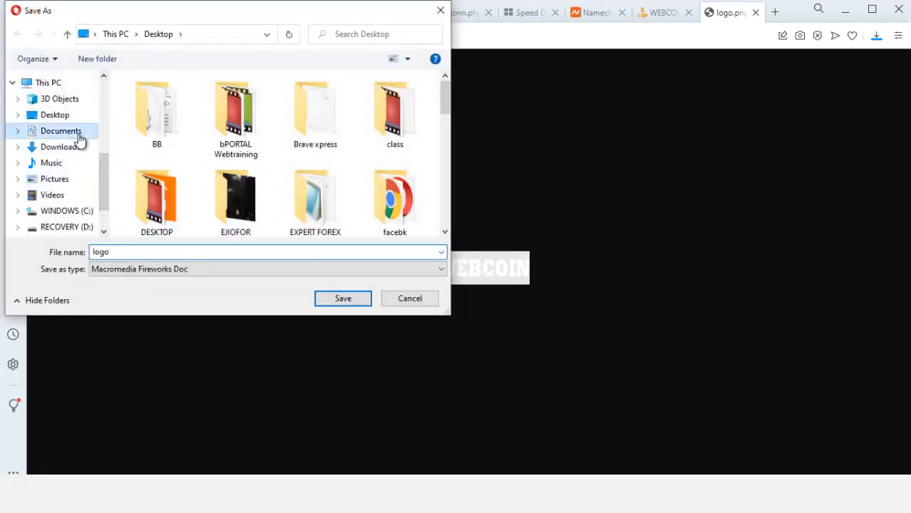
click(79, 135)
click(350, 299)
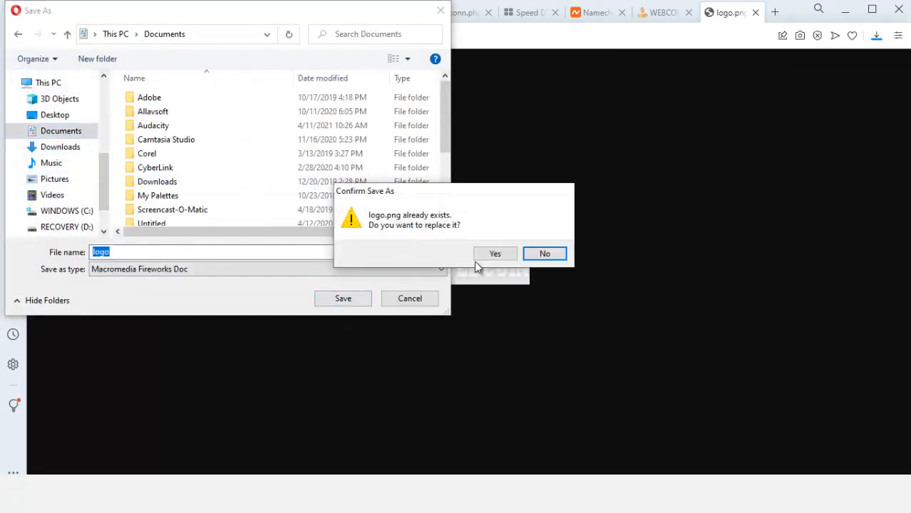
click(480, 258)
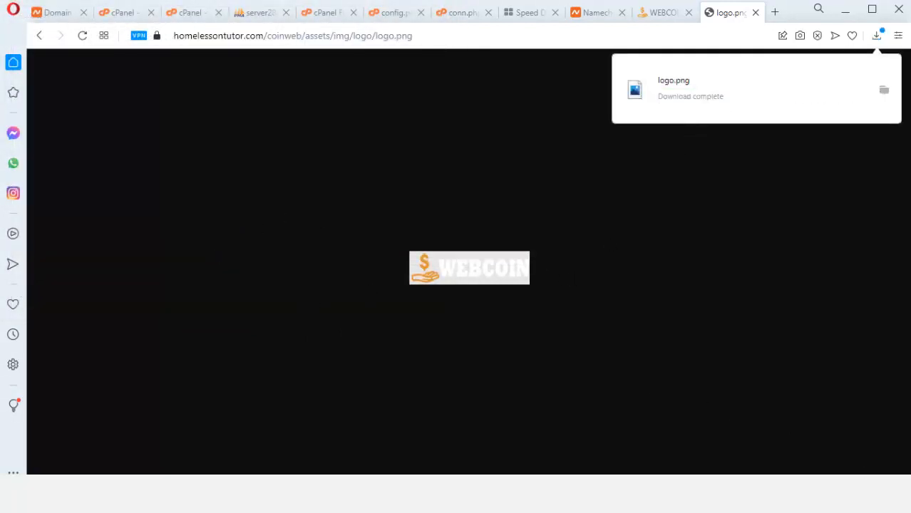
click(847, 10)
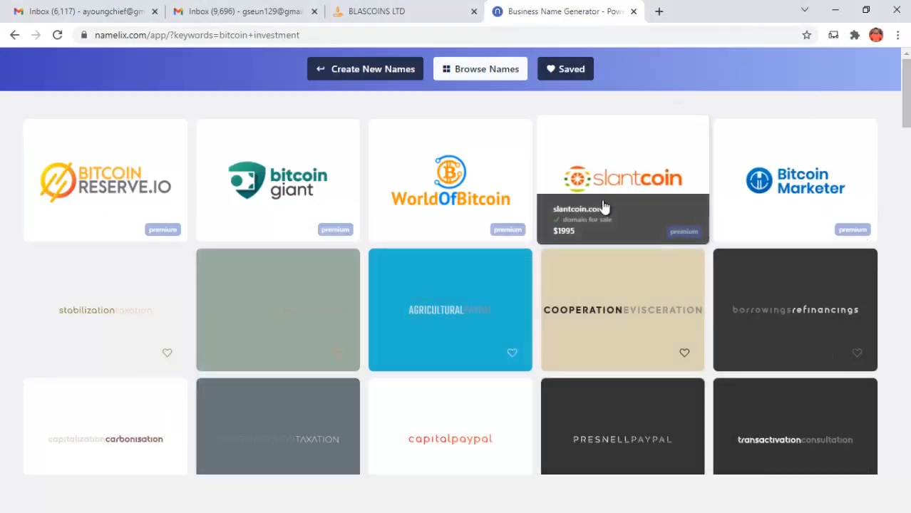
Open the slantcoin logo image from Namelix in its own tab
right_click(621, 163)
click(671, 171)
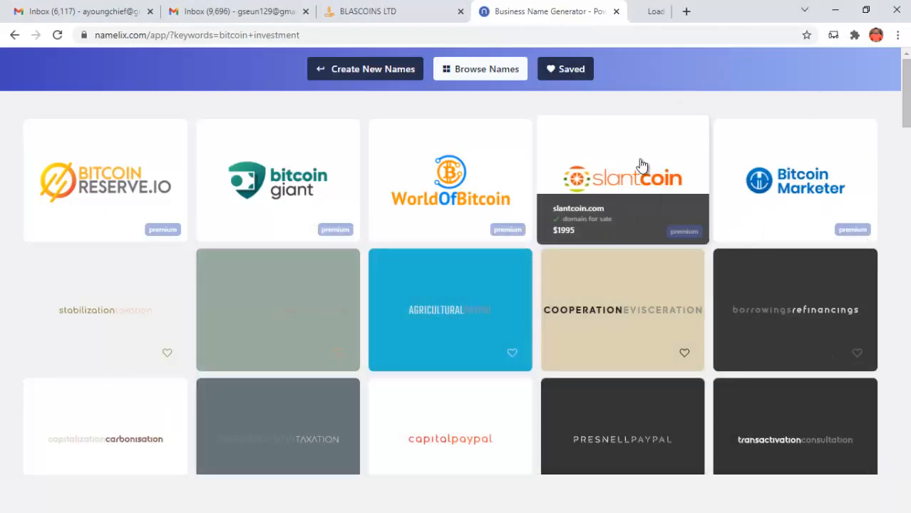
click(647, 17)
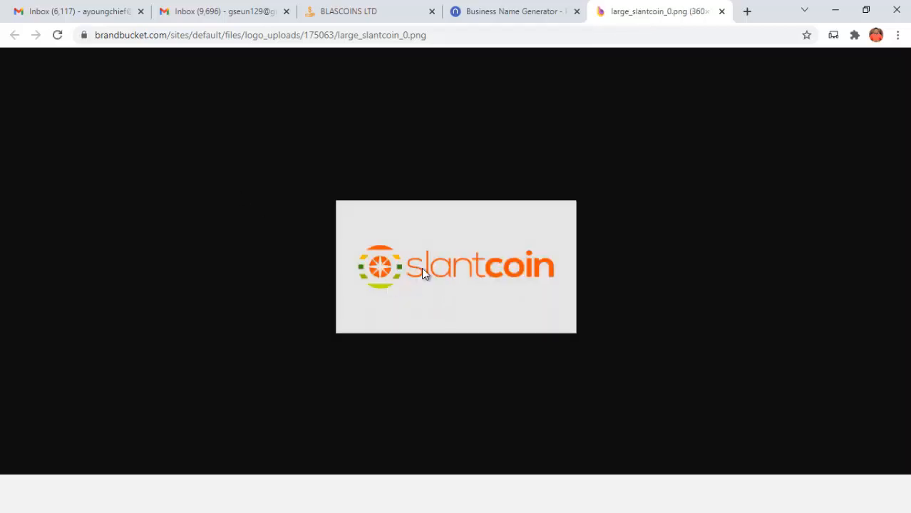
Save the slantcoin image as logo.png in the Desktop's Webcoin folder
right_click(448, 265)
click(477, 287)
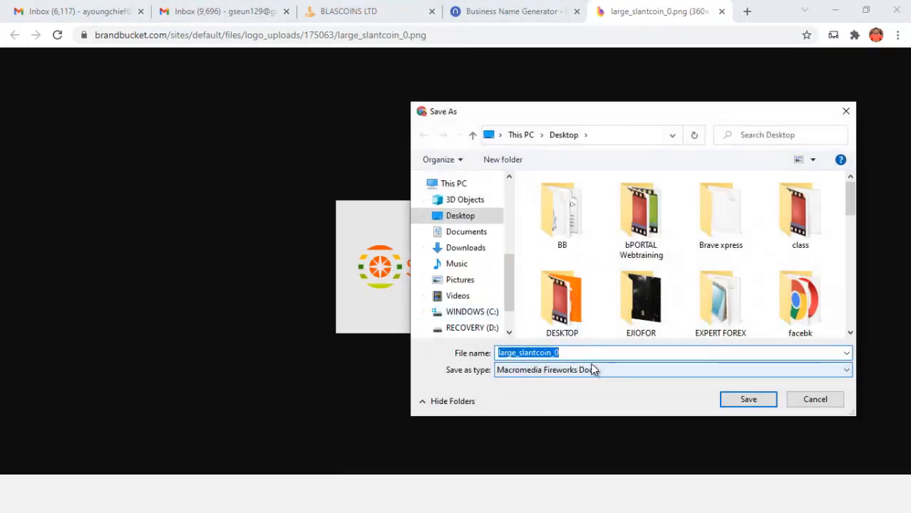
text(logo)
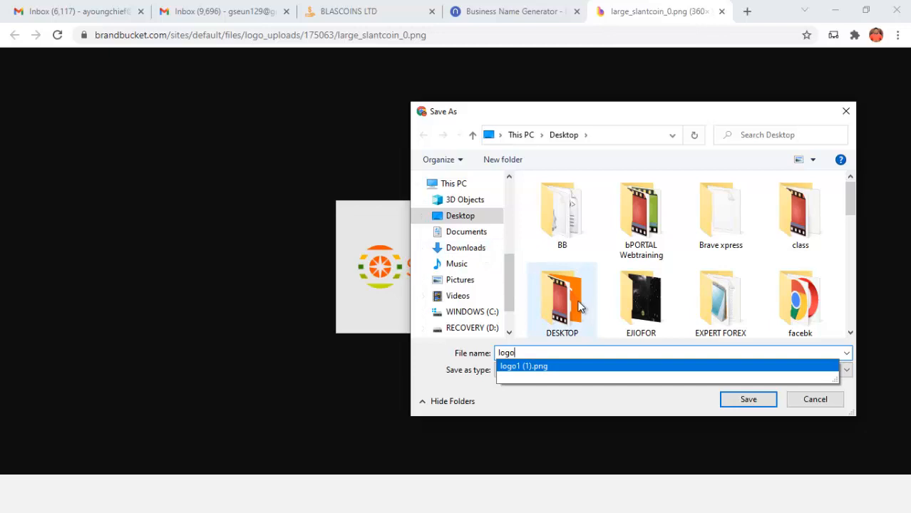
scroll(599, 314, down, 1)
click(639, 303)
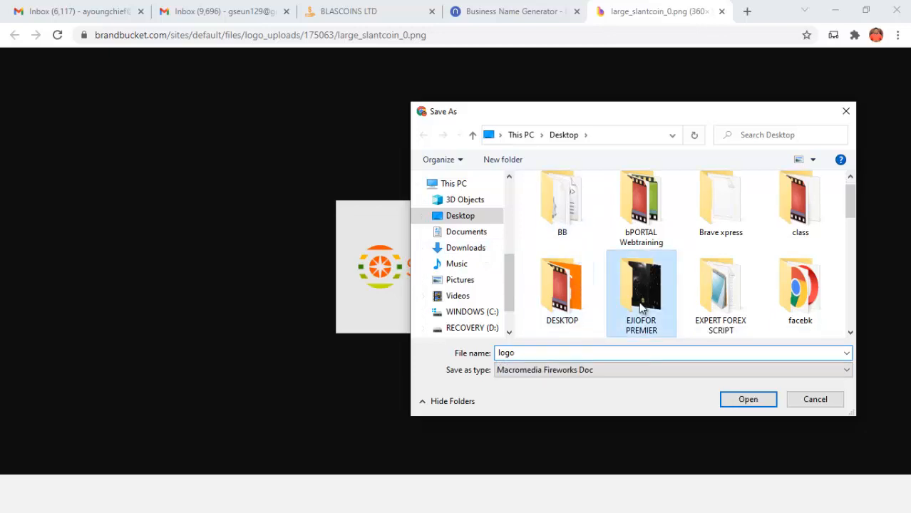
scroll(639, 304, down, 5)
click(810, 235)
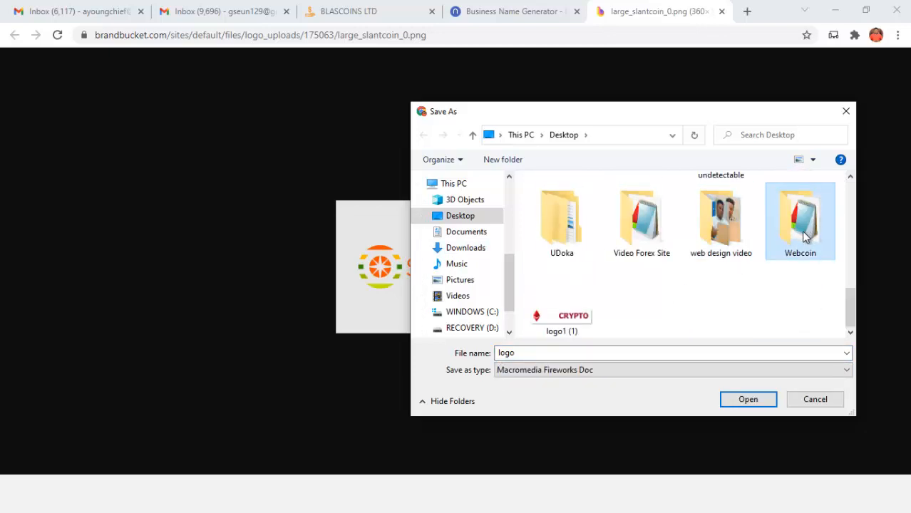
double_click(797, 241)
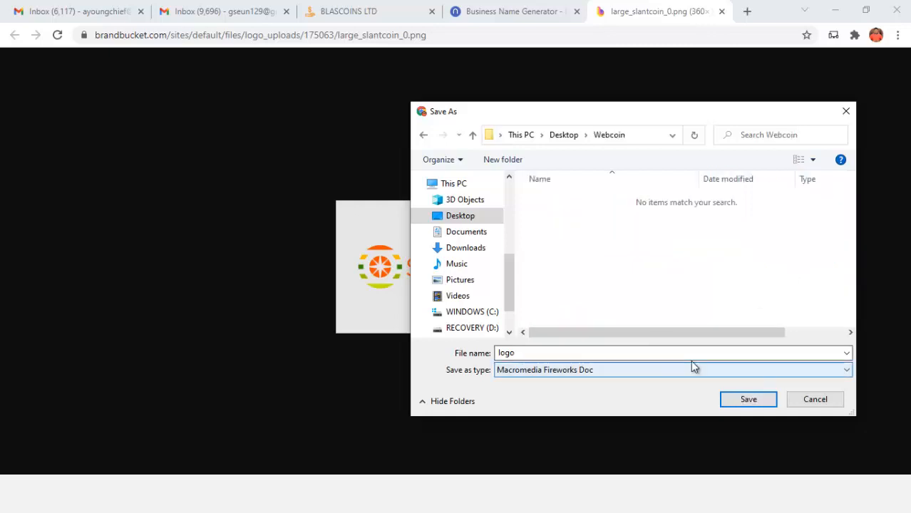
click(765, 403)
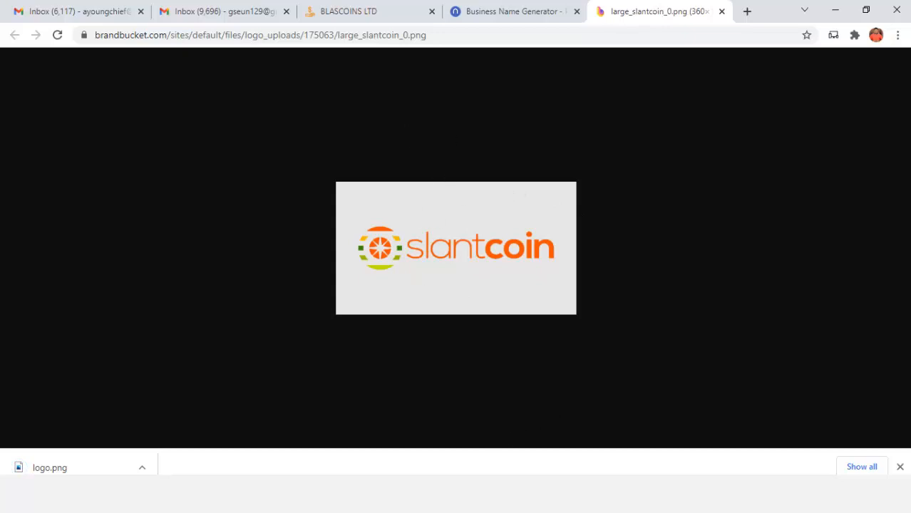
click(460, 456)
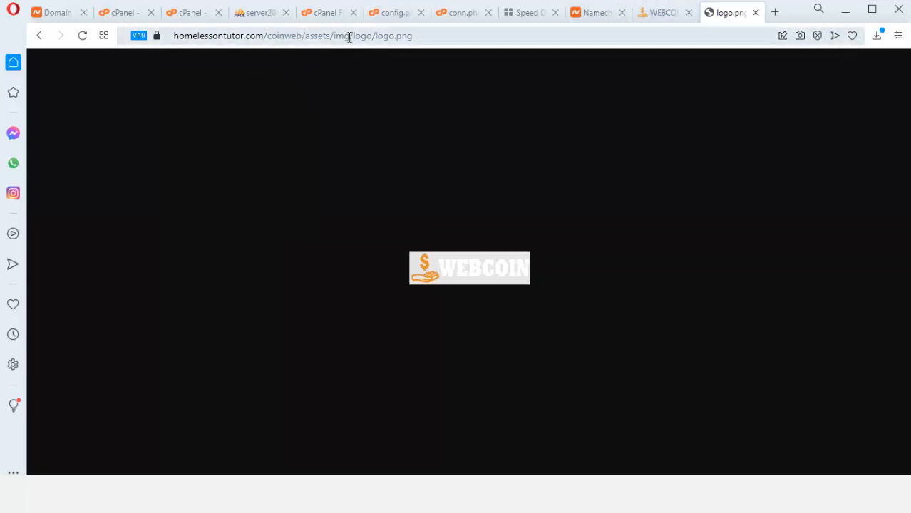
Browse File Manager into coinweb/assets/img/logo, where the 5.16 KB logo.png sits
click(457, 13)
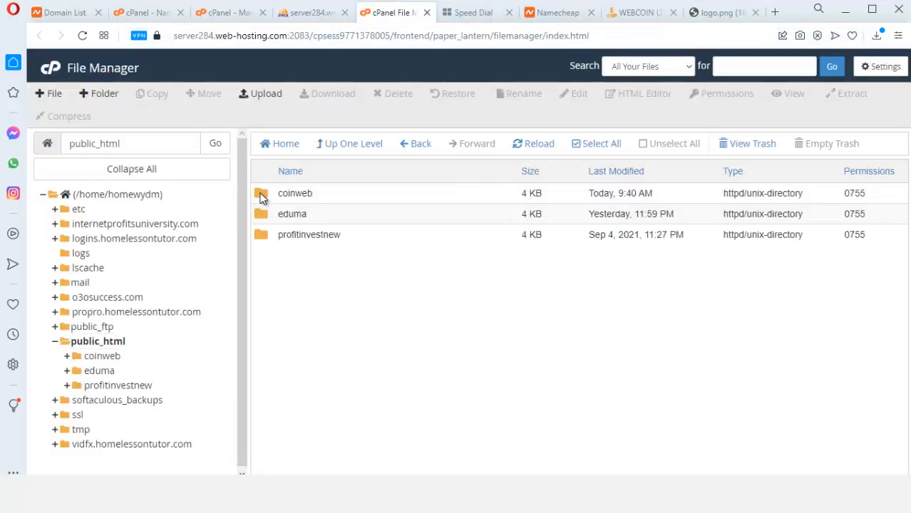
double_click(261, 199)
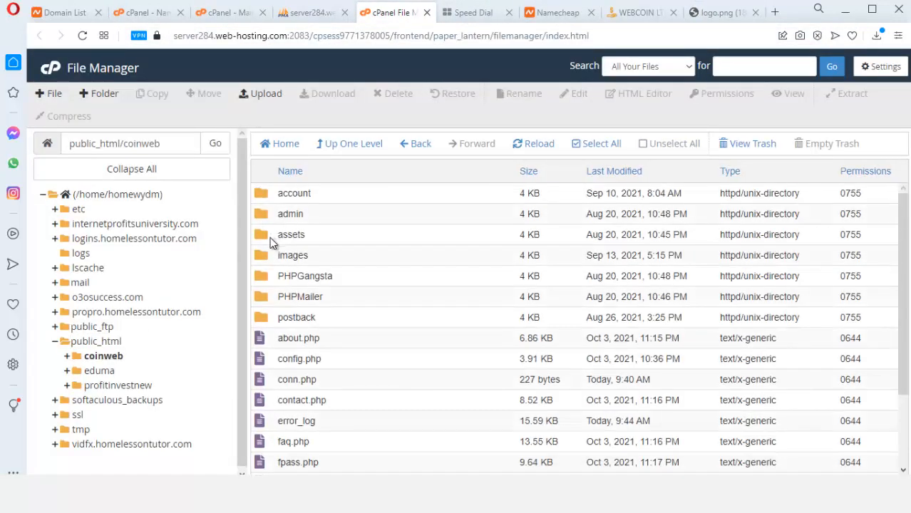
double_click(262, 240)
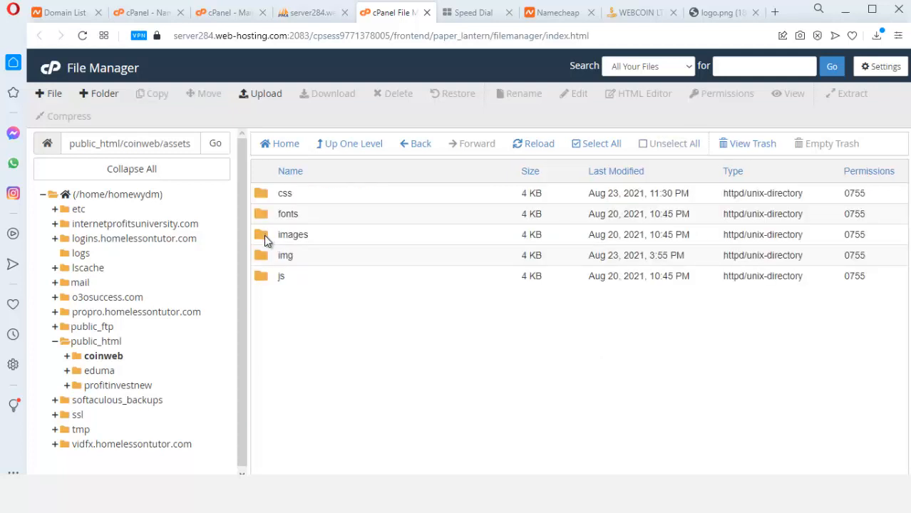
click(709, 14)
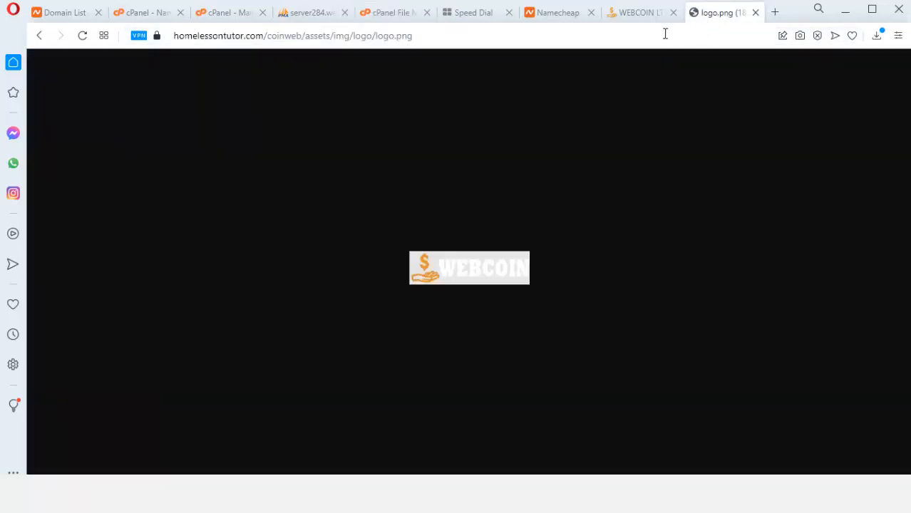
click(396, 13)
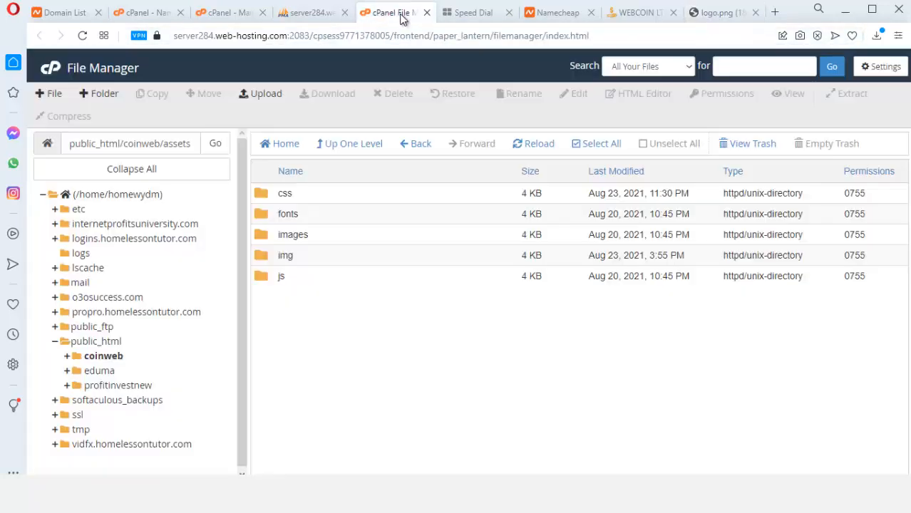
double_click(265, 255)
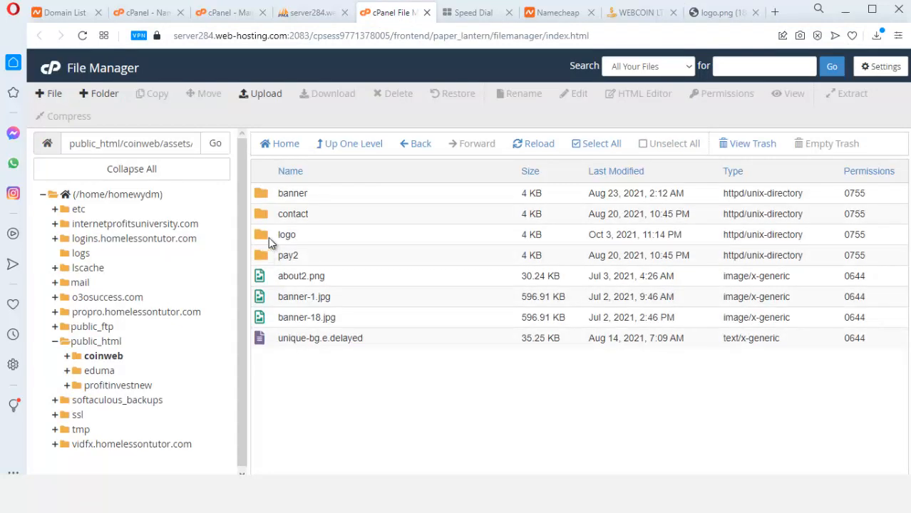
double_click(264, 238)
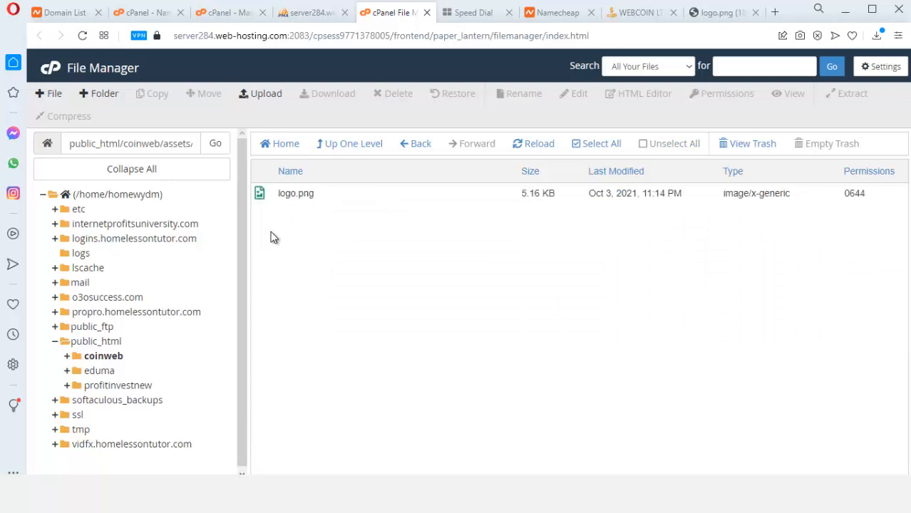
Upload the new logo file over logo.png in the logo folder and refresh the listing
click(258, 95)
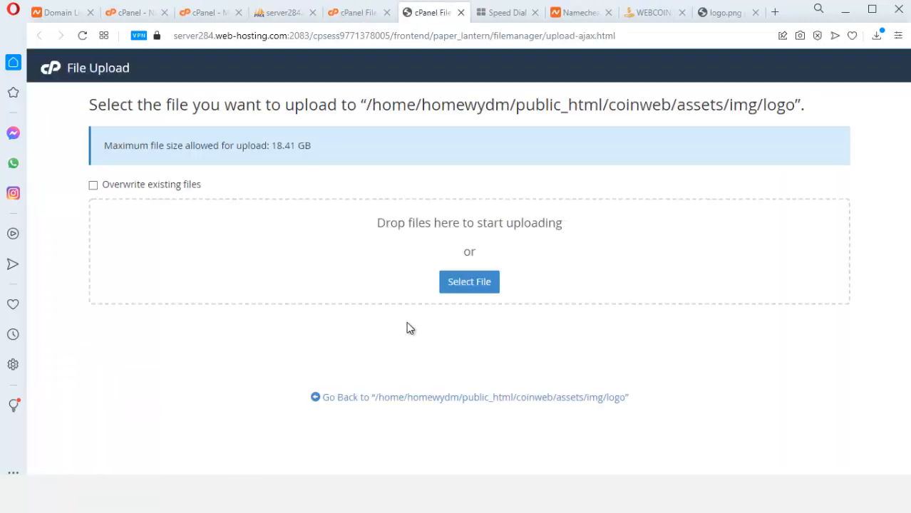
click(465, 284)
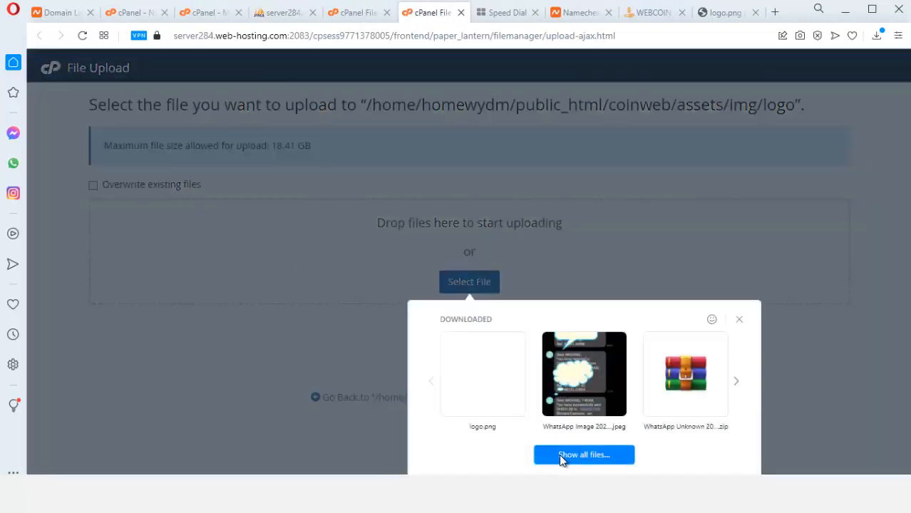
click(584, 455)
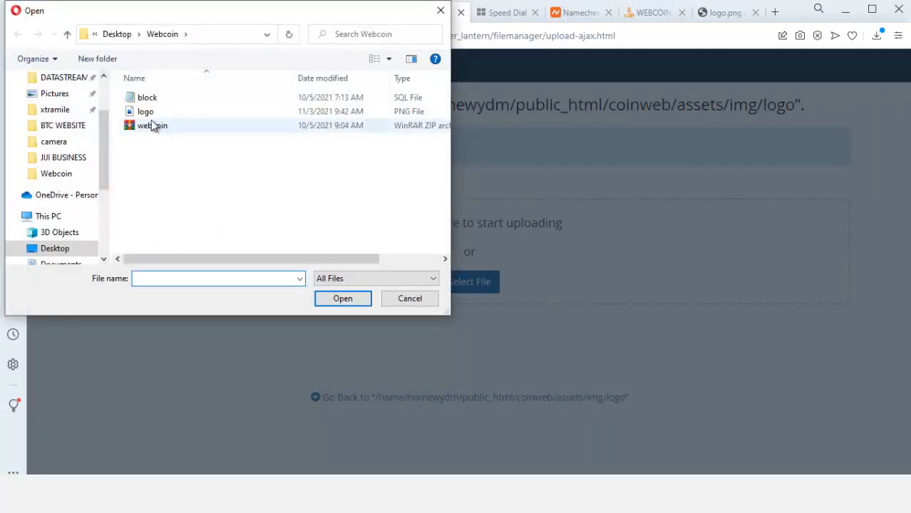
click(146, 114)
double_click(147, 114)
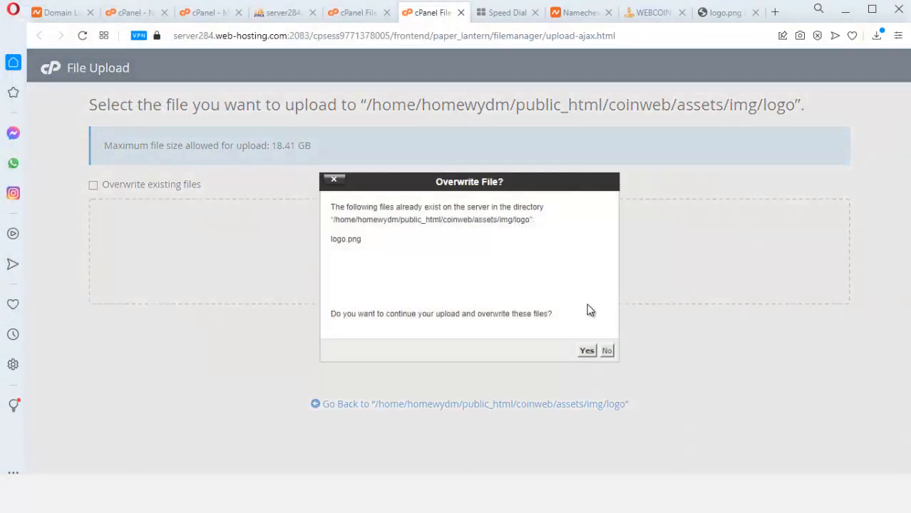
click(586, 351)
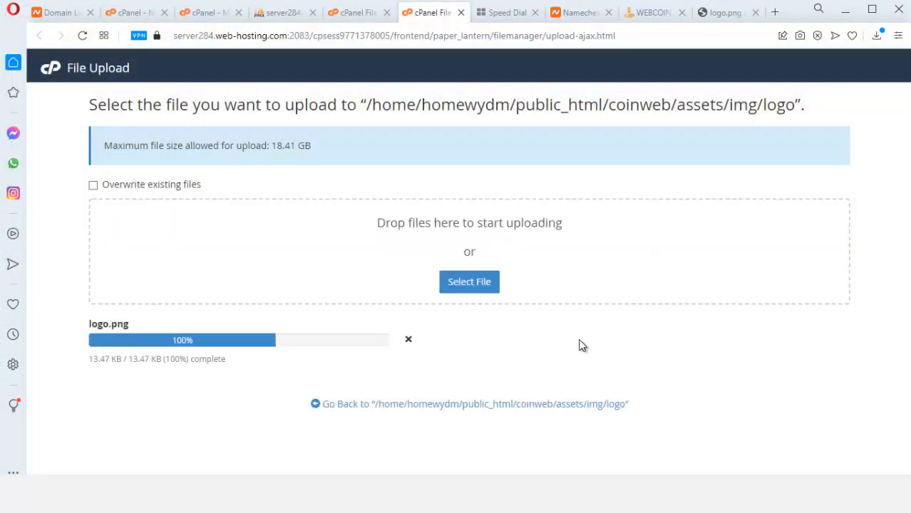
click(464, 405)
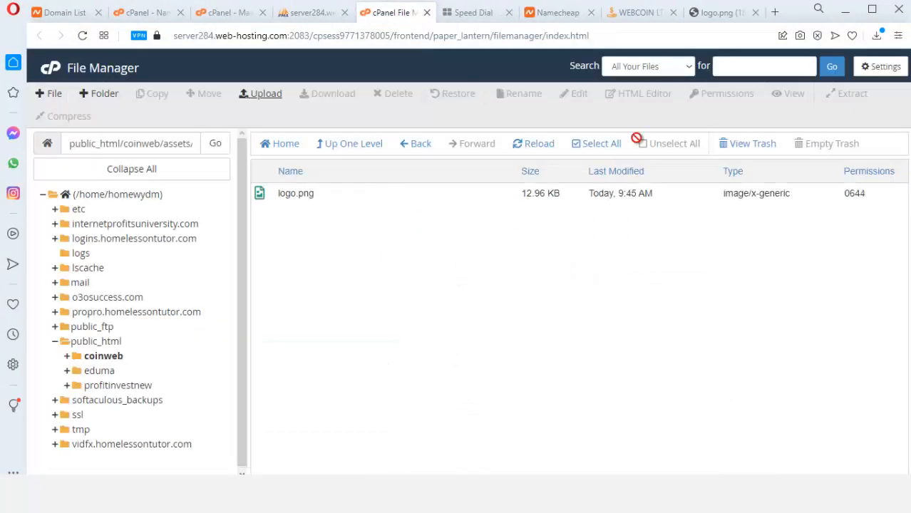
click(533, 144)
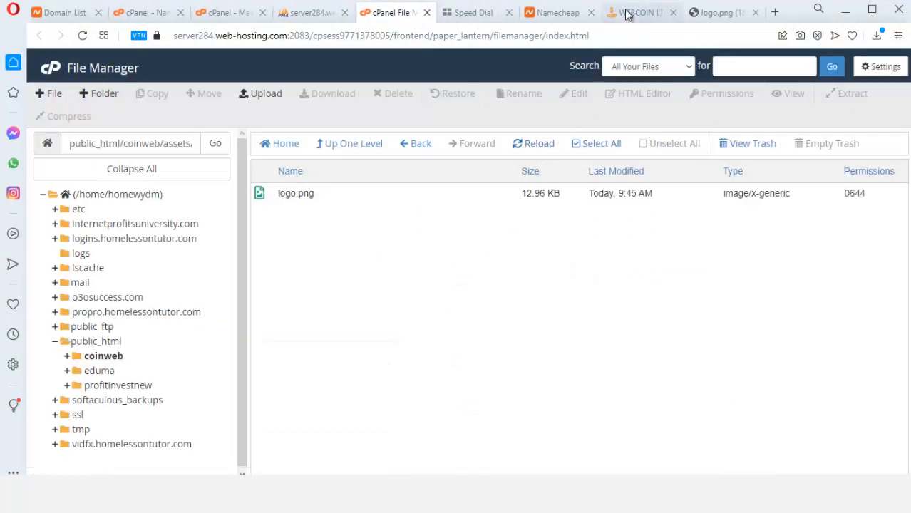
click(634, 12)
click(402, 41)
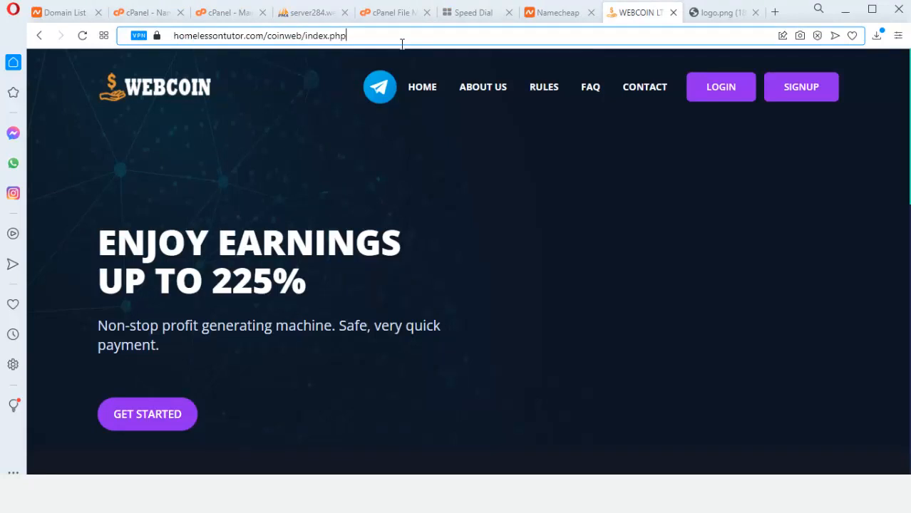
key(Return)
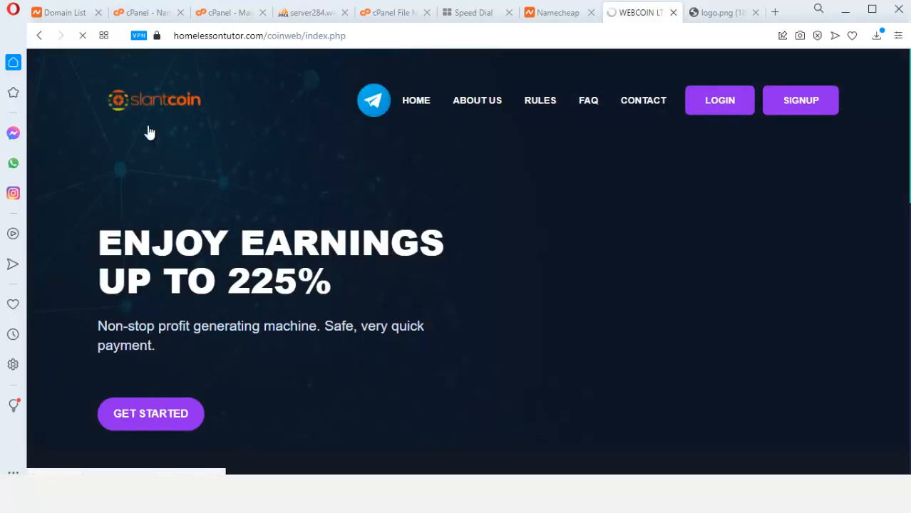
scroll(323, 199, down, 2)
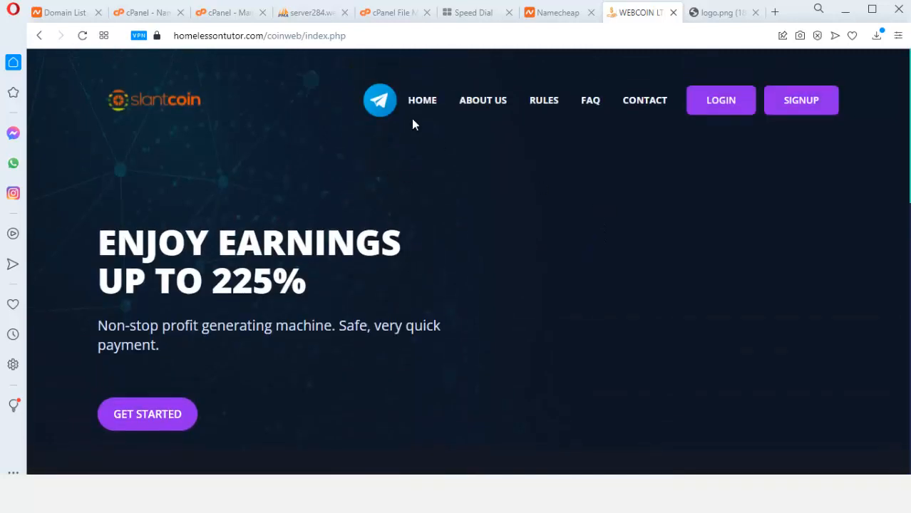
scroll(518, 261, down, 2)
scroll(556, 229, up, 2)
scroll(185, 220, down, 2)
scroll(305, 243, down, 3)
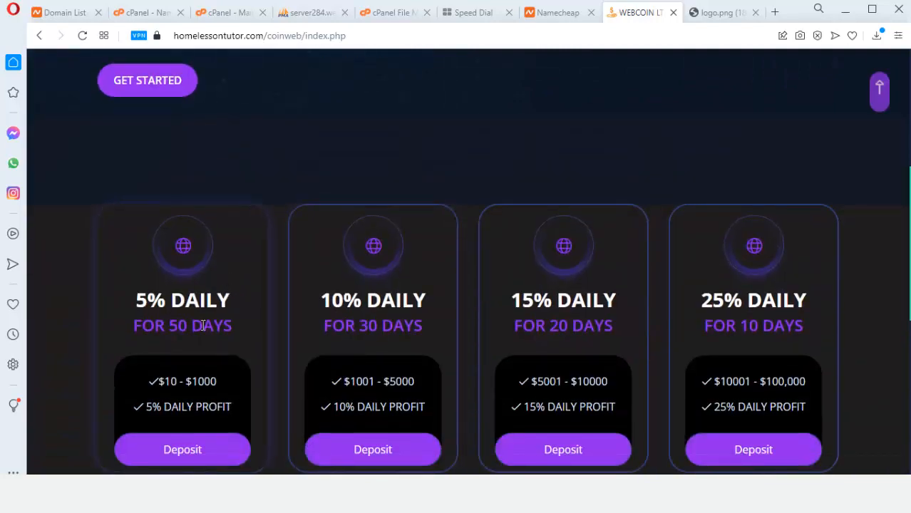
scroll(464, 314, down, 7)
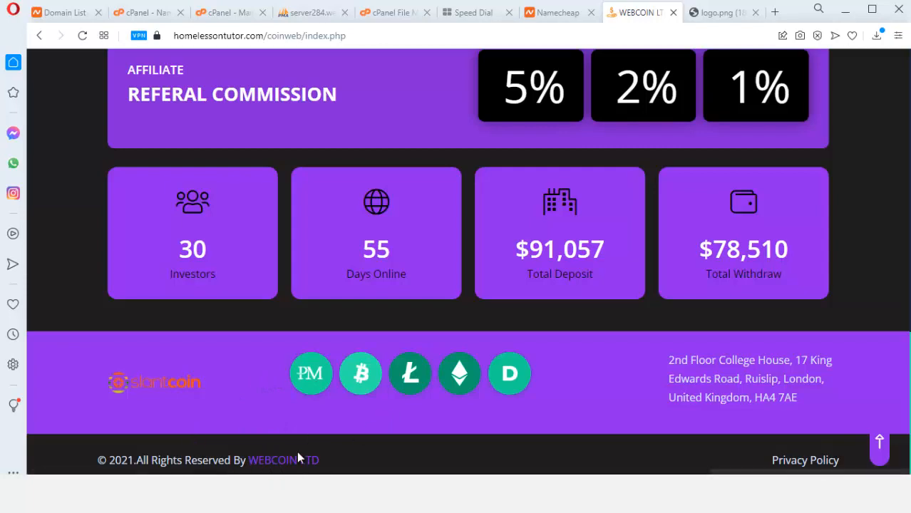
scroll(480, 338, up, 12)
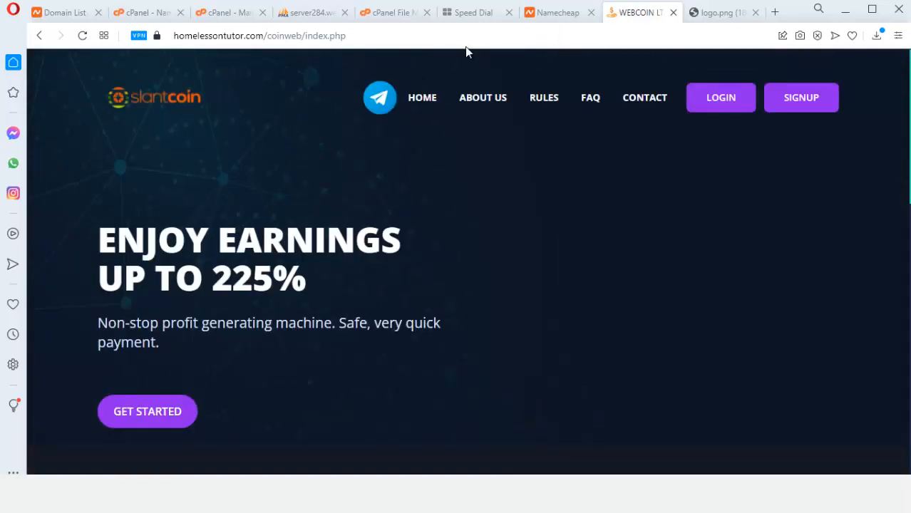
click(392, 13)
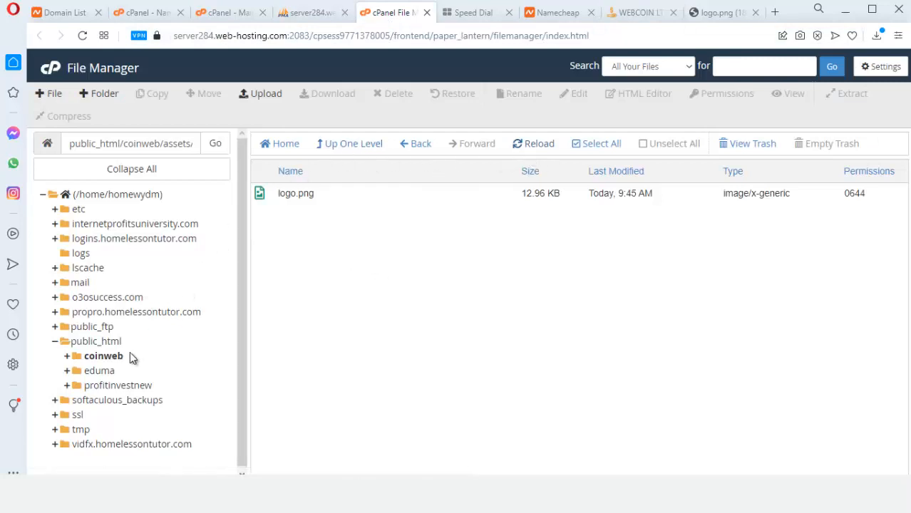
Go to the coinweb folder and open index.php in the file editor
click(115, 356)
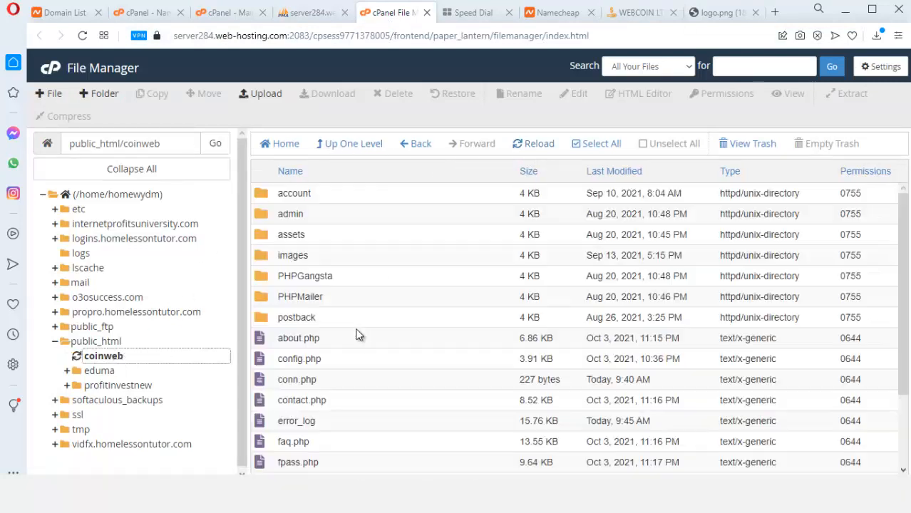
scroll(359, 336, down, 3)
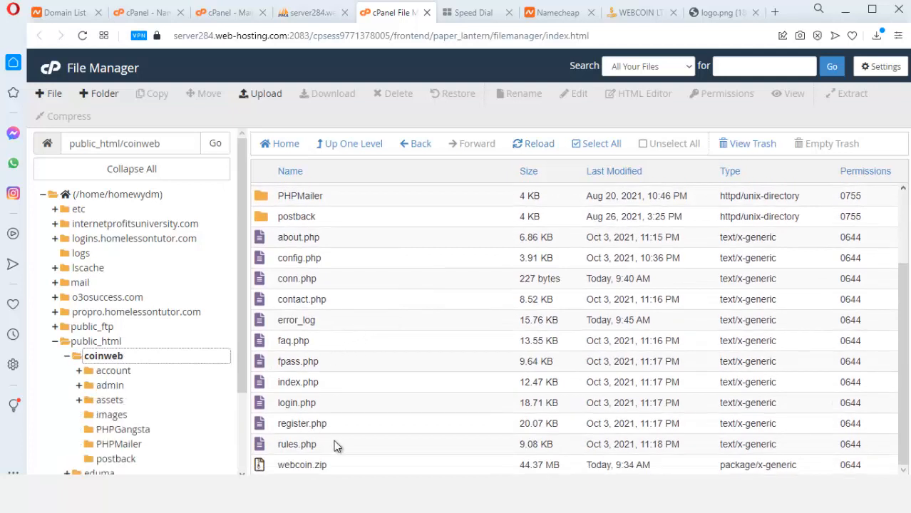
right_click(309, 385)
click(350, 348)
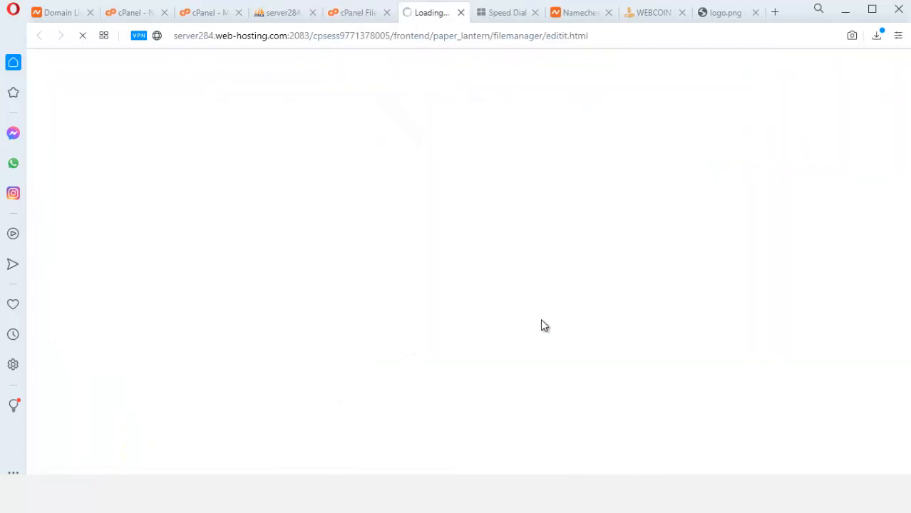
Search index.php for 'webco' and change the title's WEBCOIN to Slatoin, giving 'Slatoin LTD'
click(419, 331)
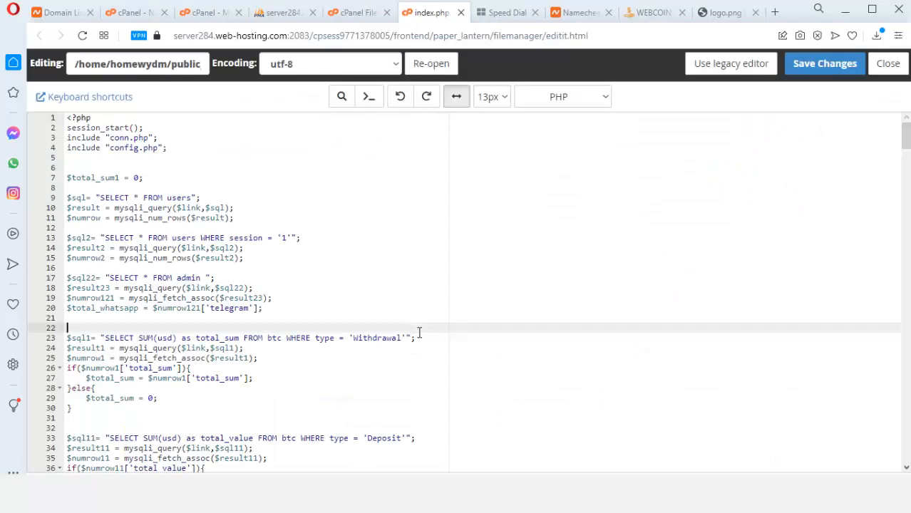
key(ctrl+f)
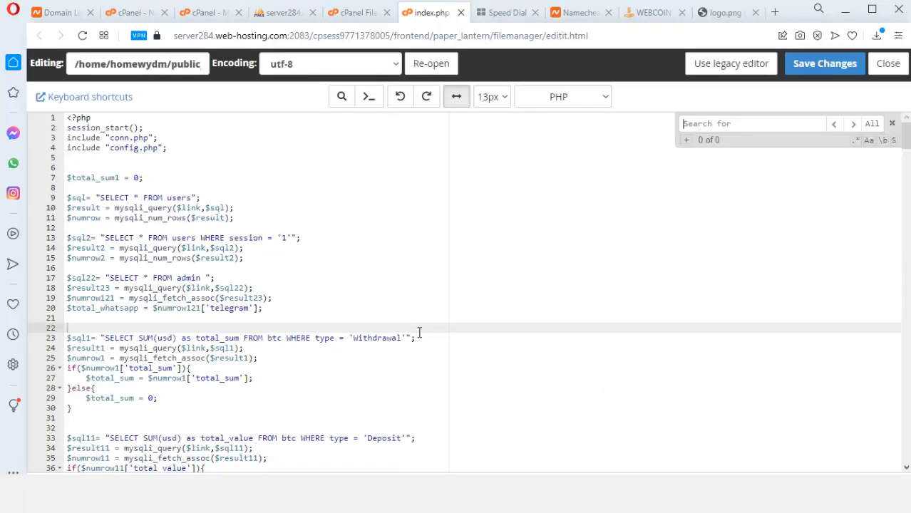
text(web)
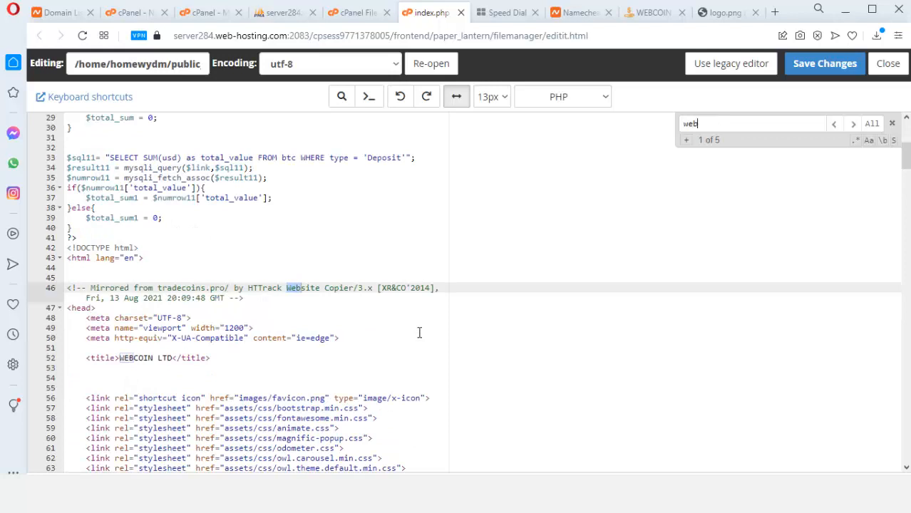
text(co)
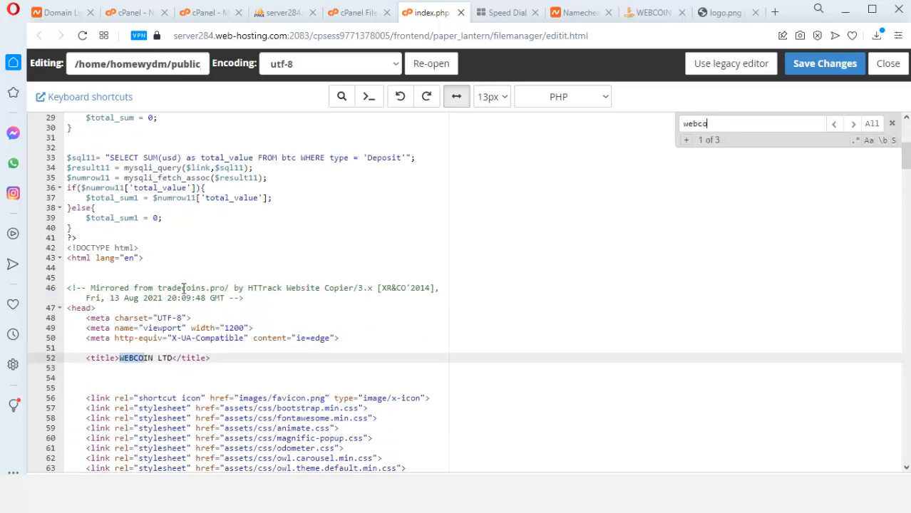
click(168, 358)
click(155, 358)
key(BackSpace)
key(BackSpace)
key(BackSpace)
key(BackSpace)
key(BackSpace)
key(BackSpace)
key(BackSpace)
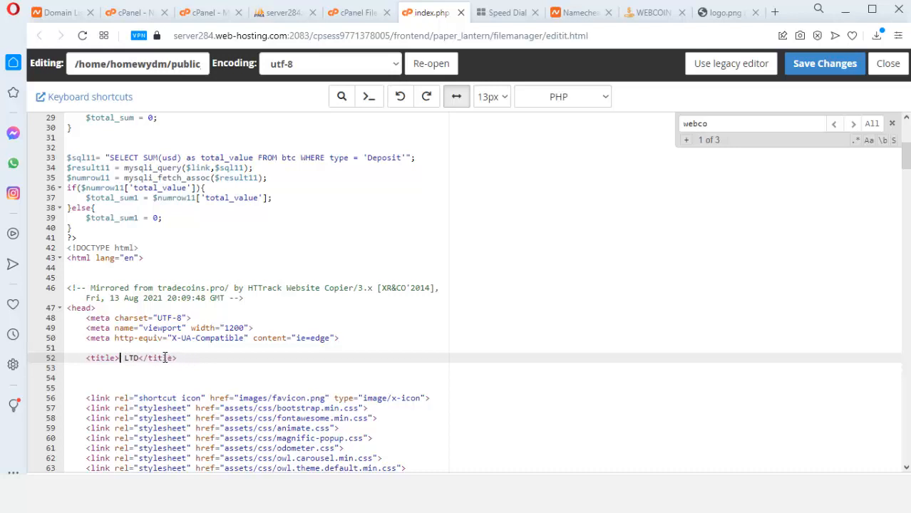
text(Sla)
text(toinx)
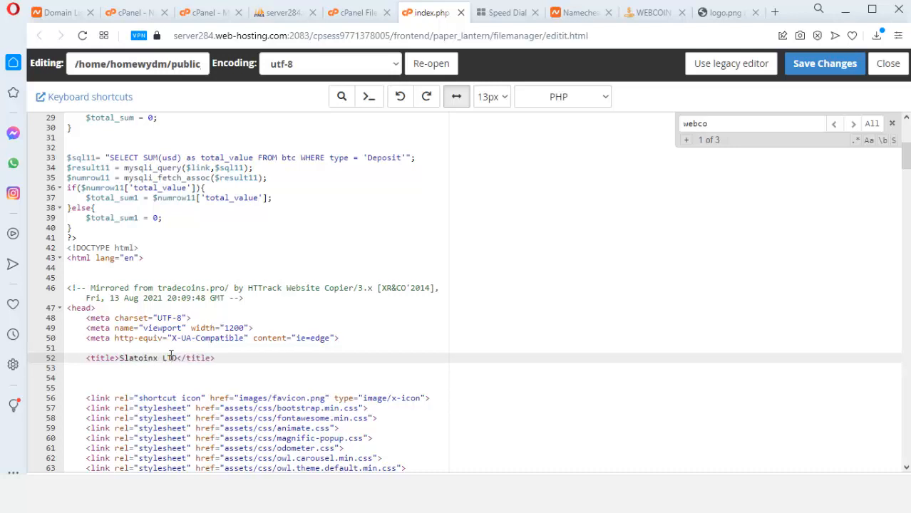
Remove the stray x from the title and change the footer's WEBCOIN to Slatcoin
key(BackSpace)
click(731, 128)
text(webcoin)
key(Return)
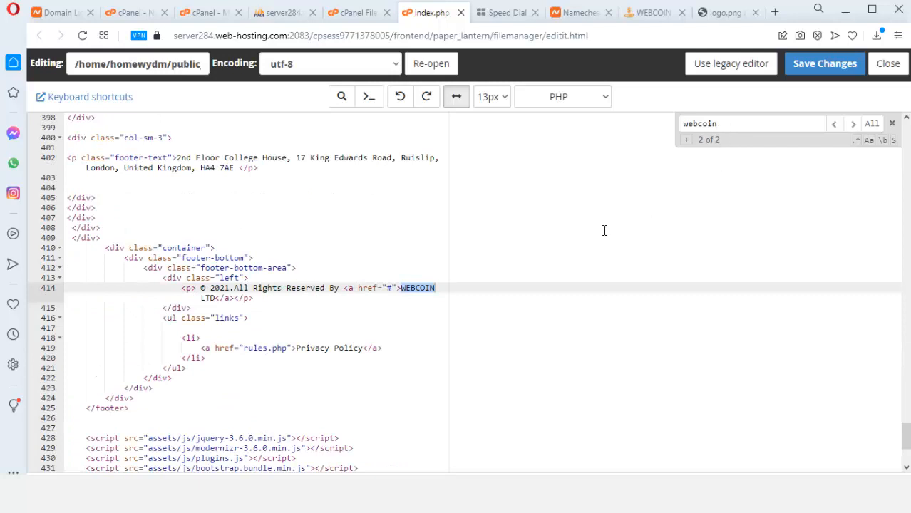
click(401, 289)
drag(404, 287, 436, 288)
text(Slatcoin)
Check for any remaining webcoin occurrence and save index.php
click(747, 125)
key(Return)
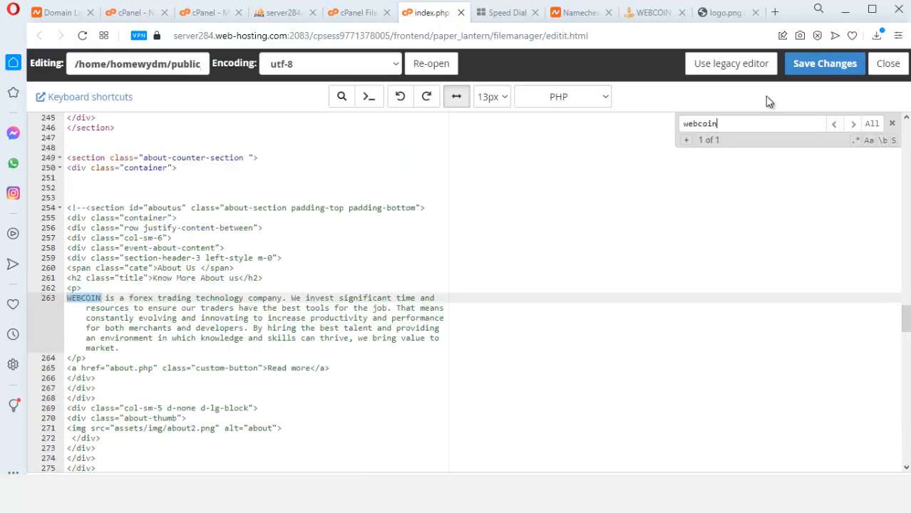
click(824, 63)
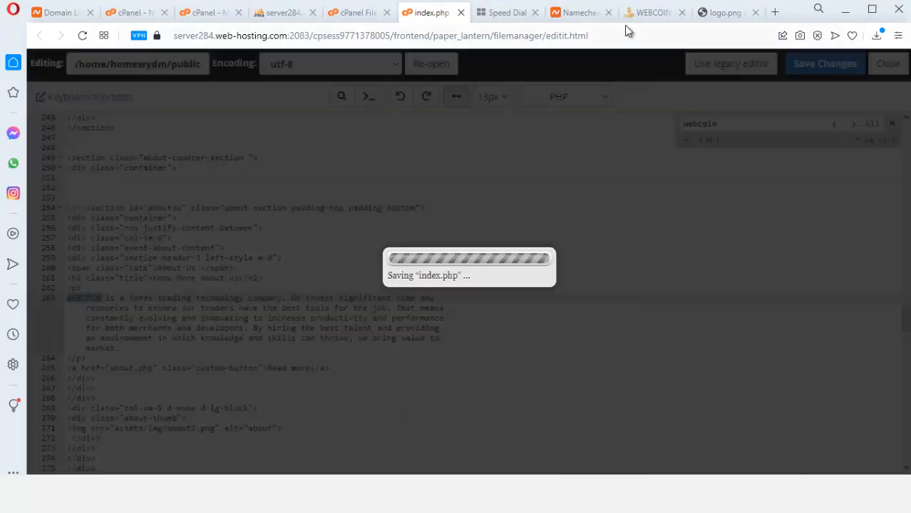
Reload the live coinweb homepage and look over the pricing plans
click(645, 12)
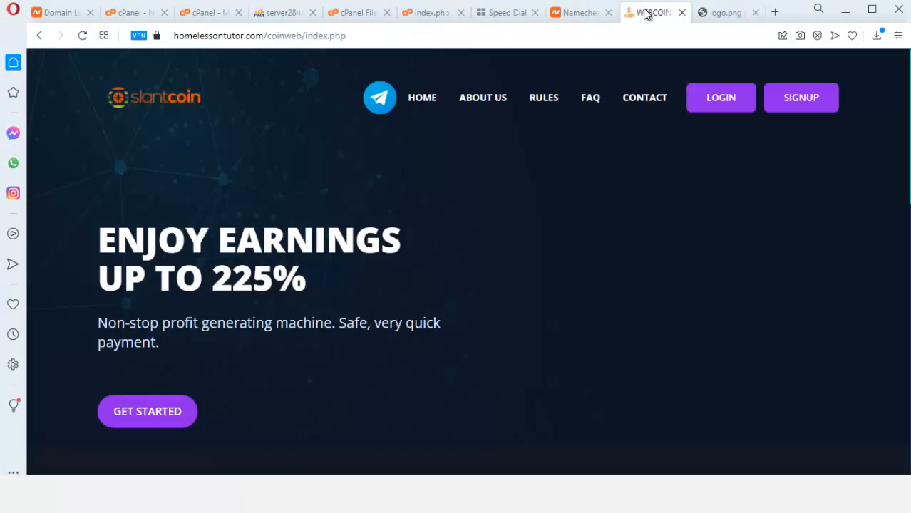
click(91, 40)
scroll(561, 281, down, 10)
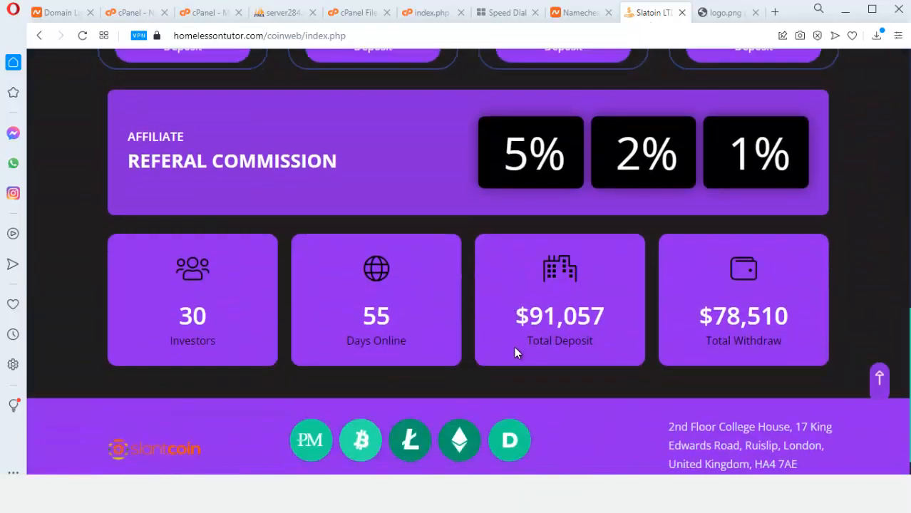
scroll(514, 346, up, 4)
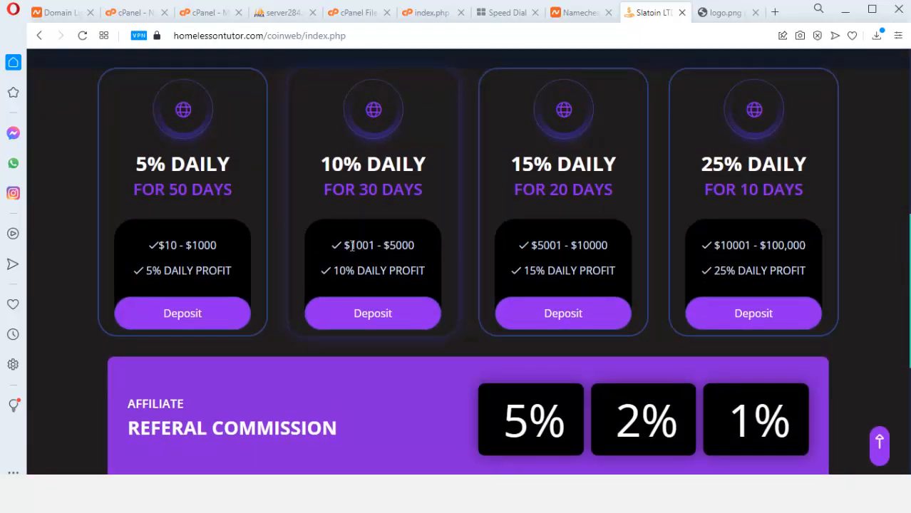
Copy the 5% DAILY plan heading and go back to the index.php editor
drag(136, 169, 228, 165)
right_click(214, 165)
click(246, 216)
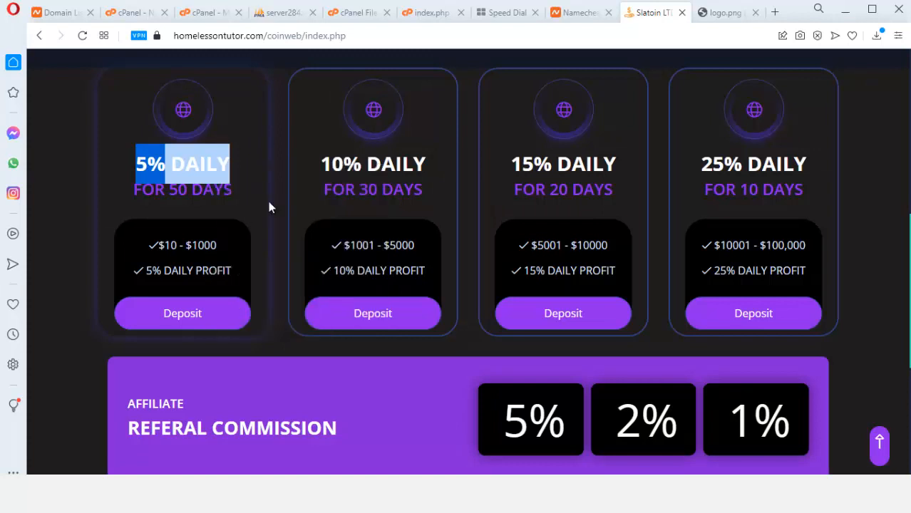
click(436, 12)
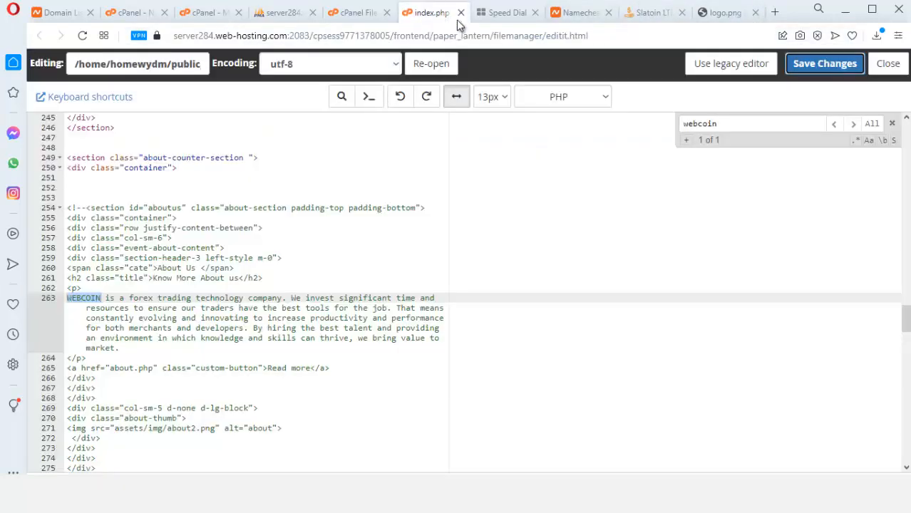
Find 5% DAILY on line 170 of index.php, change it to 6% DAILY, and save
drag(745, 122, 671, 129)
key(ctrl+v)
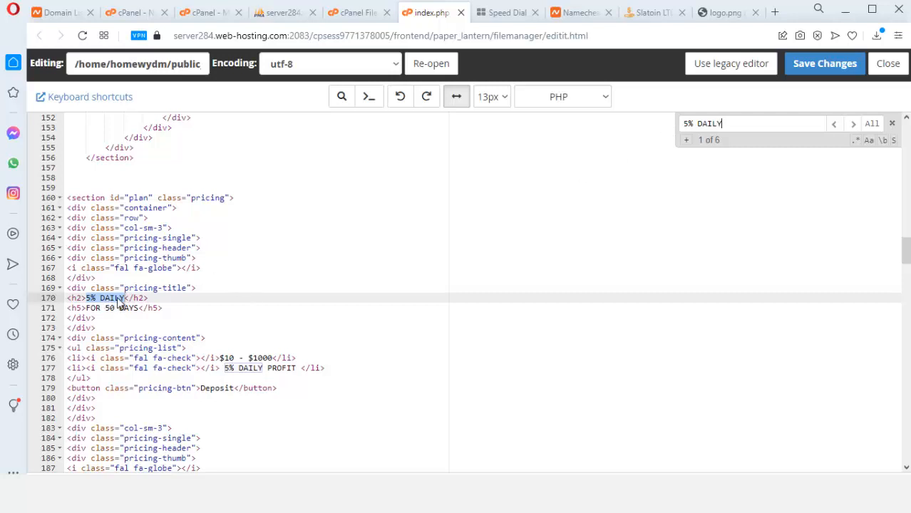
click(91, 299)
key(BackSpace)
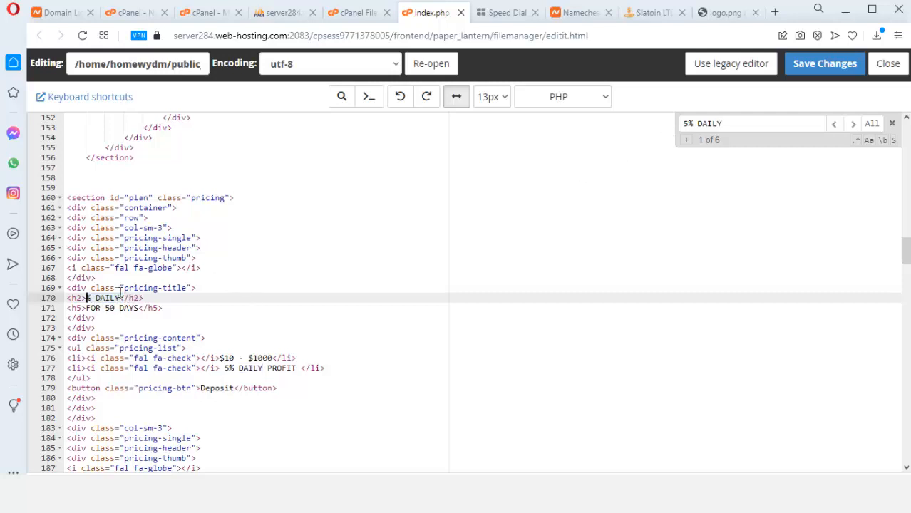
text(6)
click(820, 65)
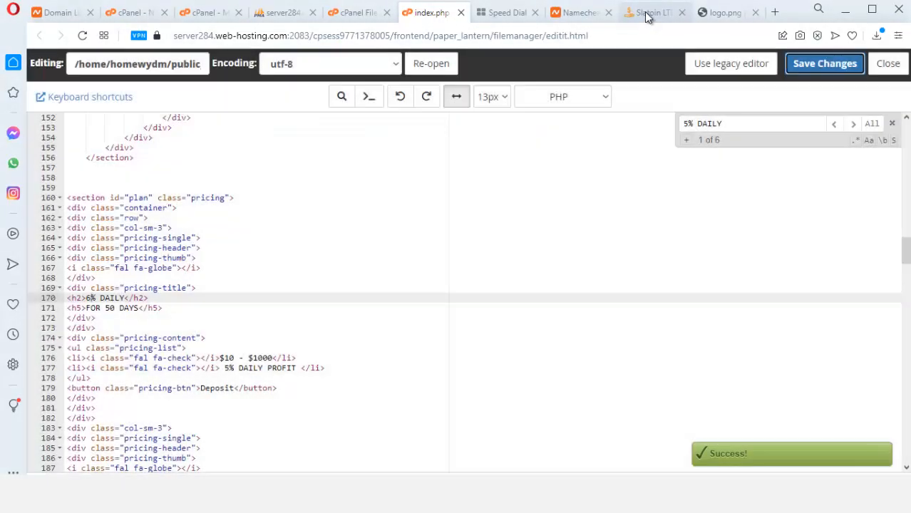
click(647, 15)
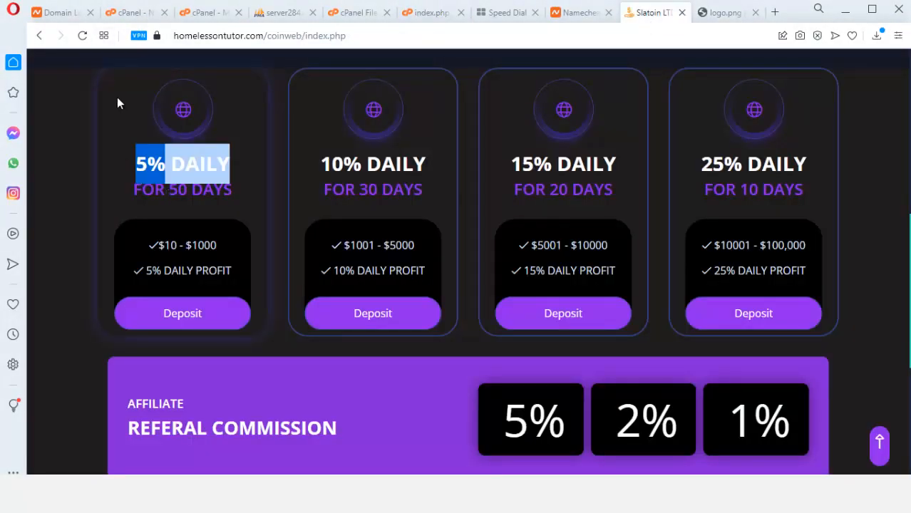
Reload the live site and check that the first plan now reads 6% DAILY
click(82, 35)
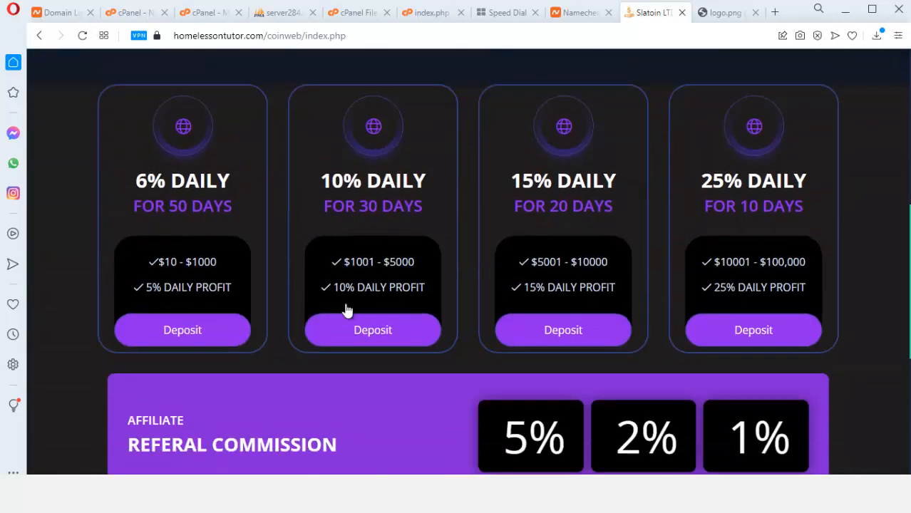
scroll(347, 310, down, 1)
scroll(455, 416, down, 1)
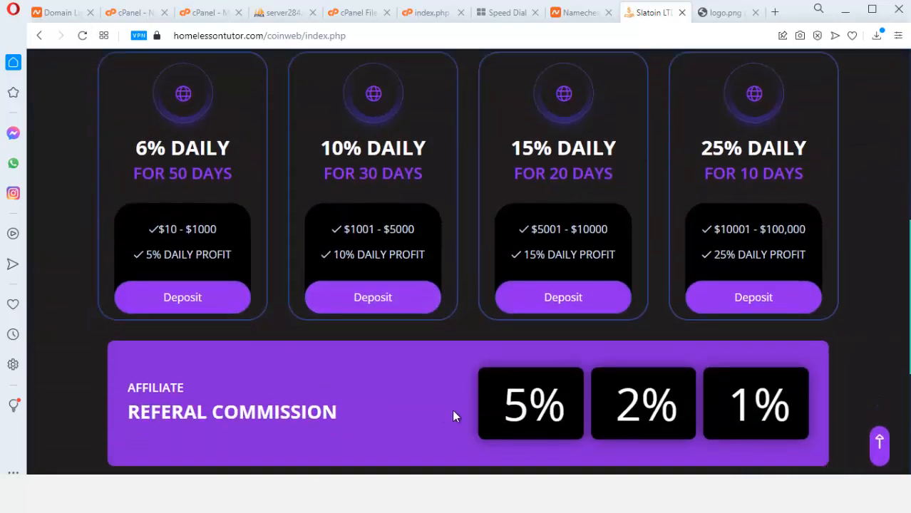
scroll(454, 415, down, 3)
Copy the REFERAL COMMISSION heading and find its line in index.php
mouse_move(128, 228)
mouse_down()
mouse_move(343, 232)
mouse_move(129, 237)
mouse_up()
right_click(161, 232)
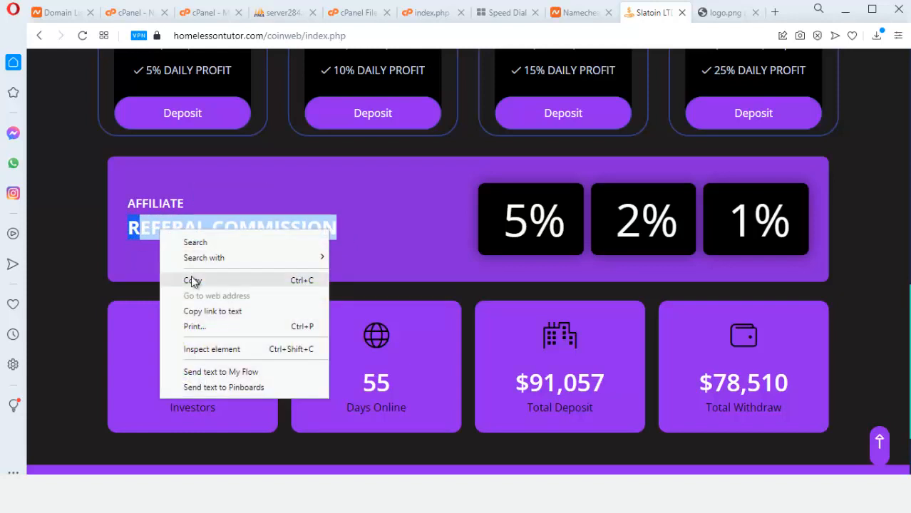
click(193, 280)
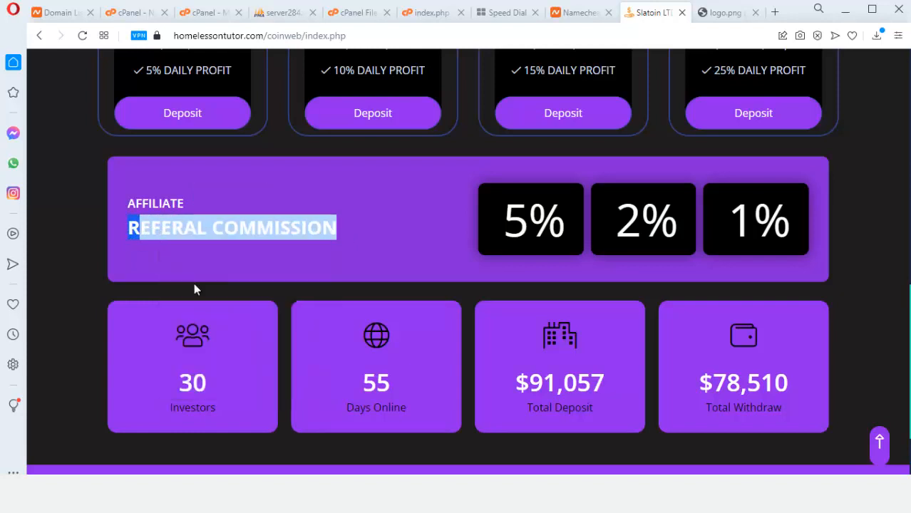
click(442, 15)
triple_click(728, 131)
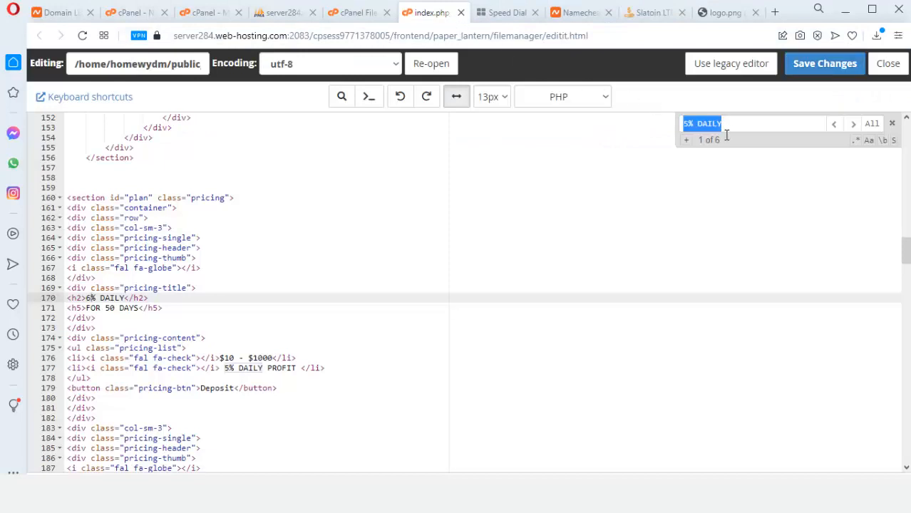
key(ctrl+v)
click(323, 288)
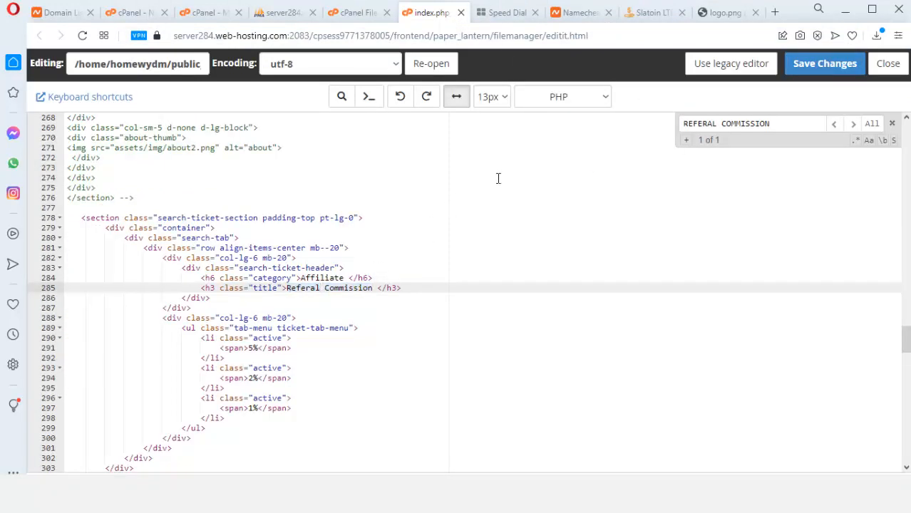
Reload the live site with F5 and go to the About Us page
click(654, 14)
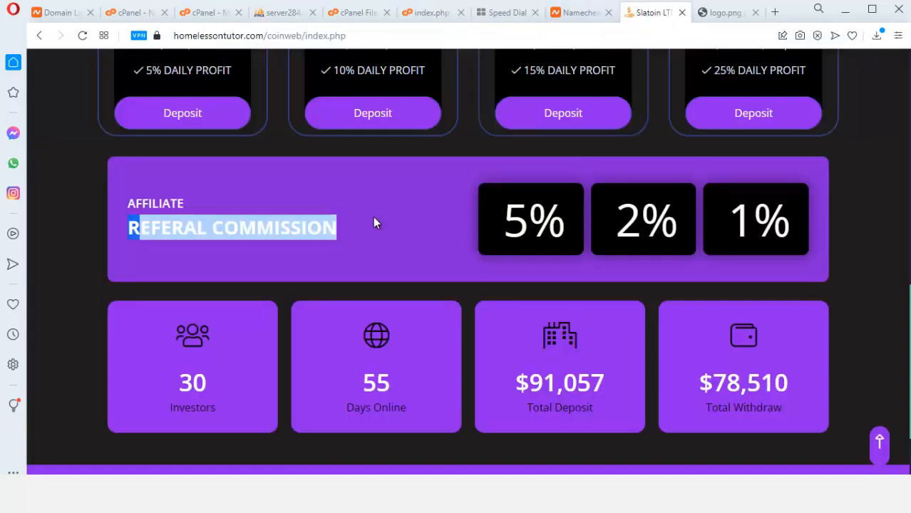
key(F5)
click(483, 102)
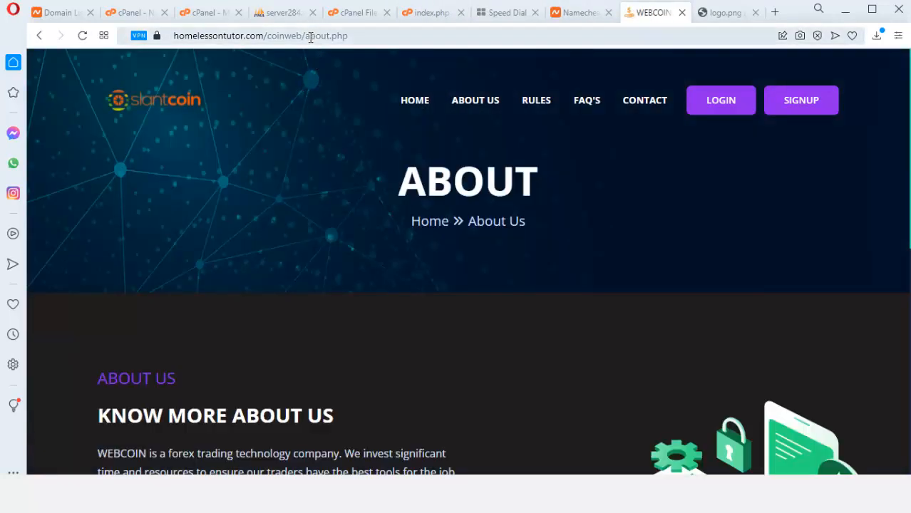
Select WEBCOIN in the About paragraph, then close the index.php editor to reach the coinweb File Manager
scroll(335, 292, down, 3)
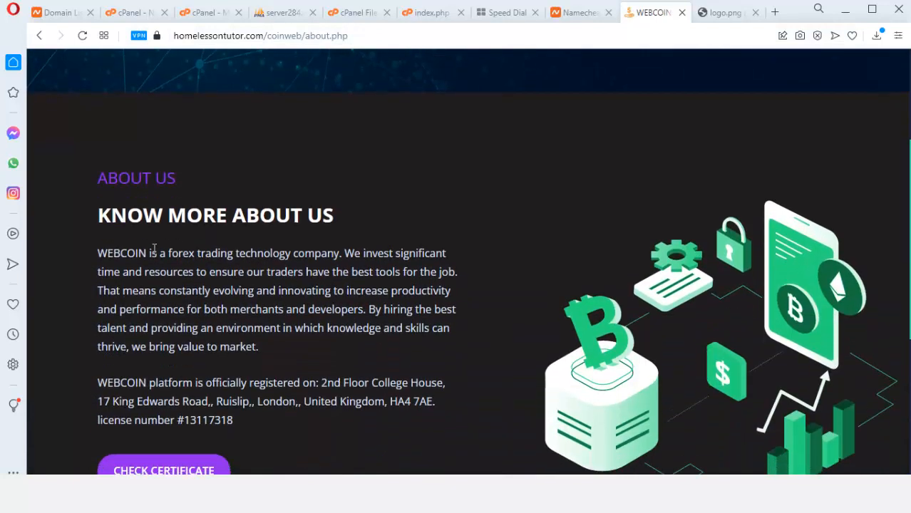
drag(145, 252, 98, 256)
key(ctrl+c)
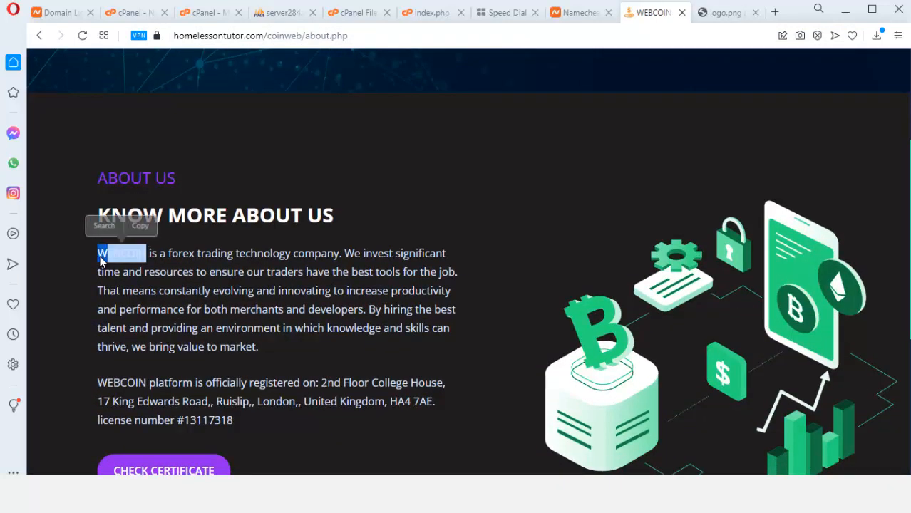
click(450, 13)
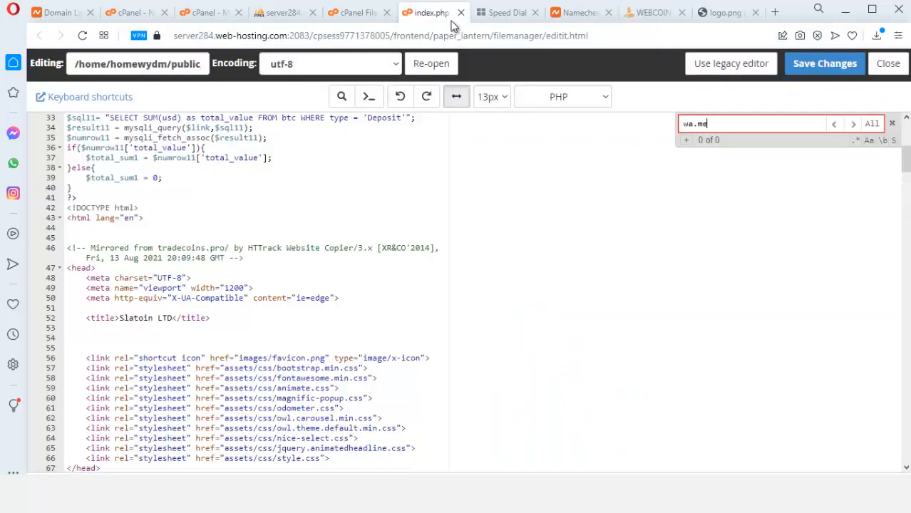
click(461, 12)
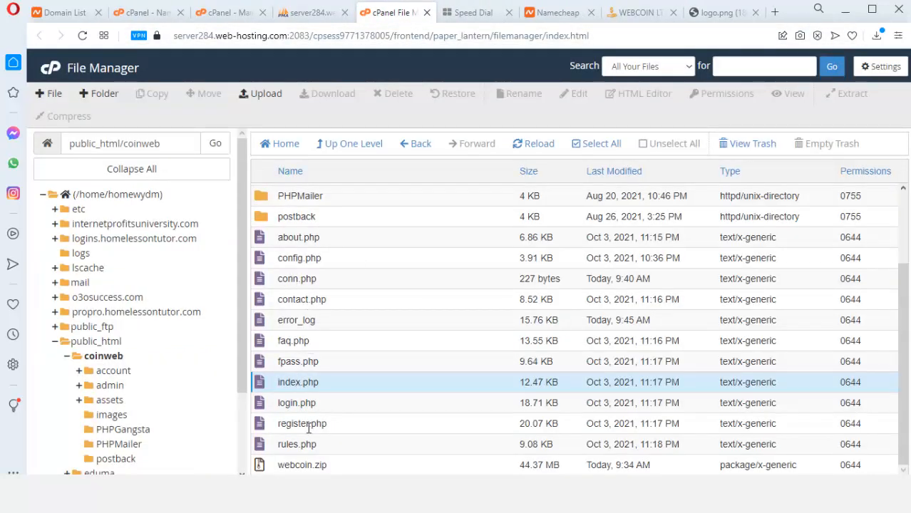
Open about.php in the editor and search it for WEBCOIN
right_click(300, 239)
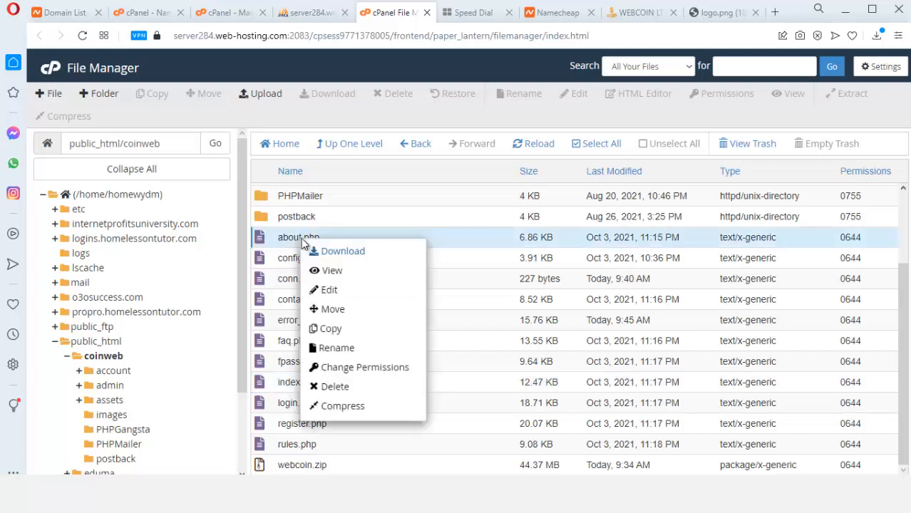
click(337, 298)
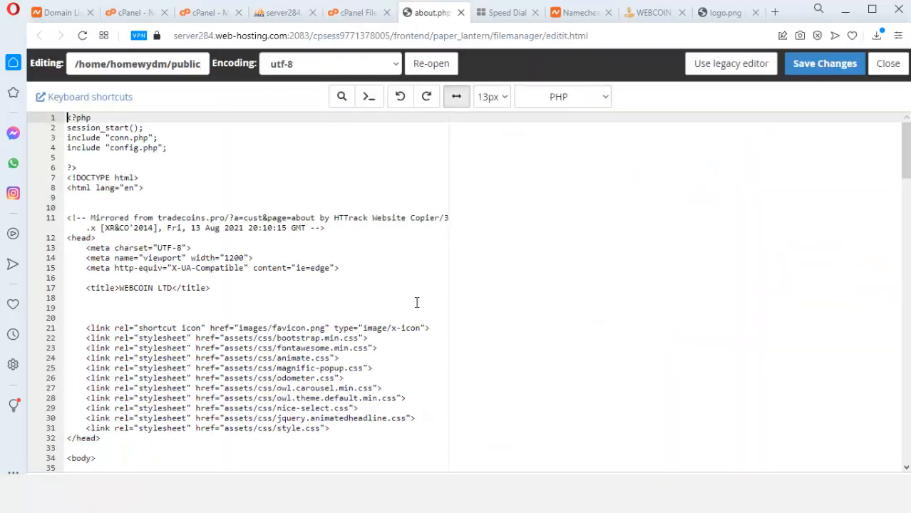
click(361, 270)
key(ctrl+f)
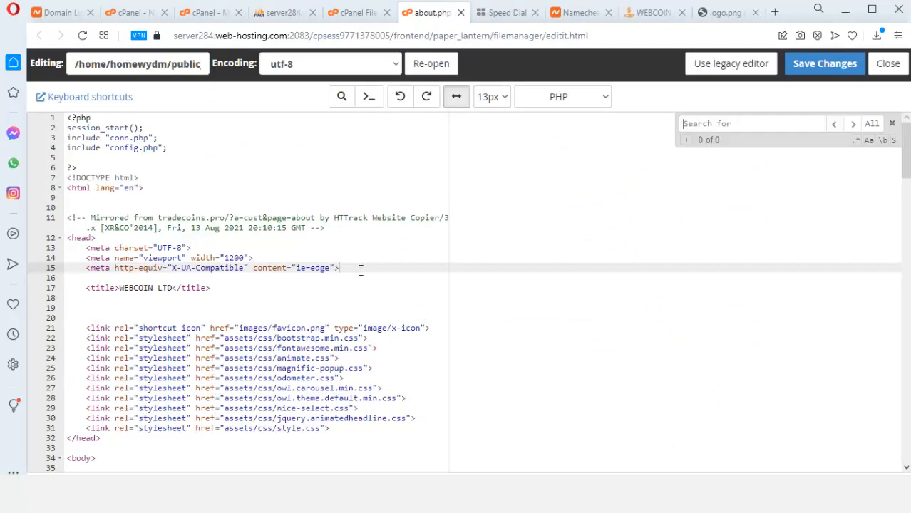
key(ctrl+v)
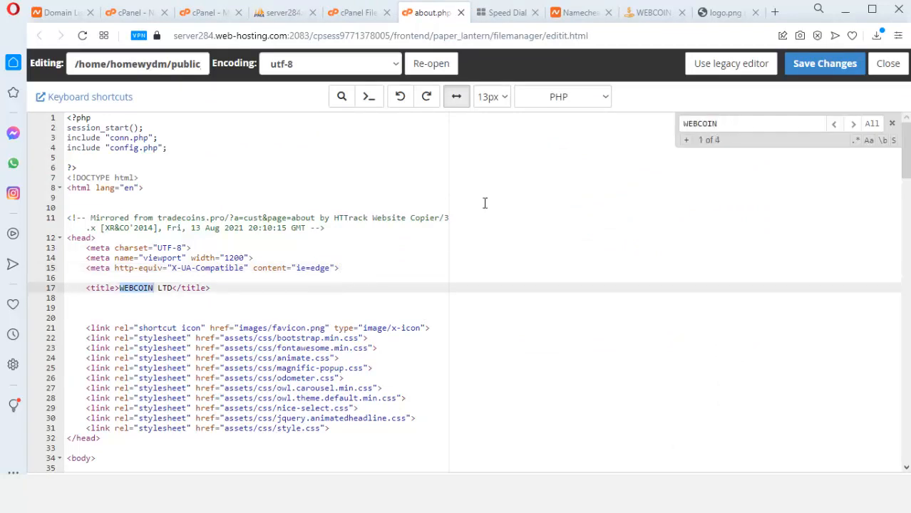
Search for 'web' and replace the footer copyright's WEBCOIN with Slatcoin
drag(732, 122, 675, 131)
text(sl)
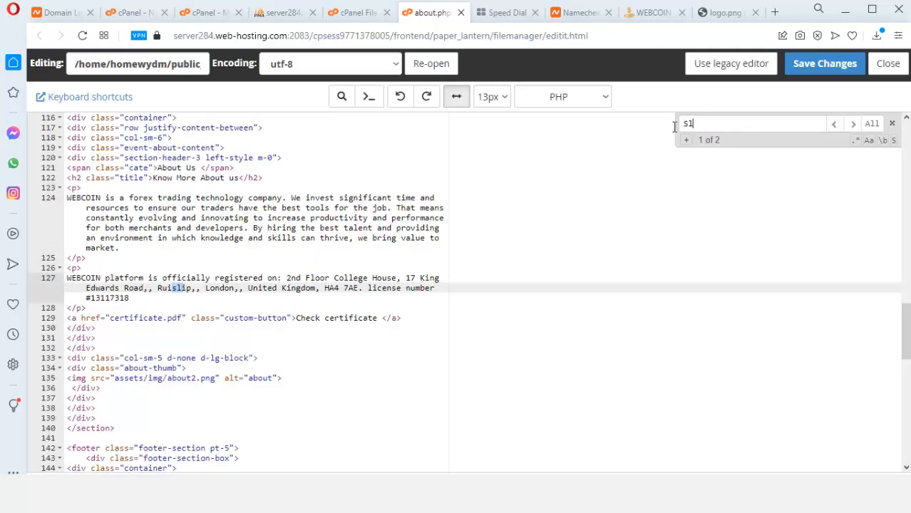
drag(691, 124, 677, 124)
text(web)
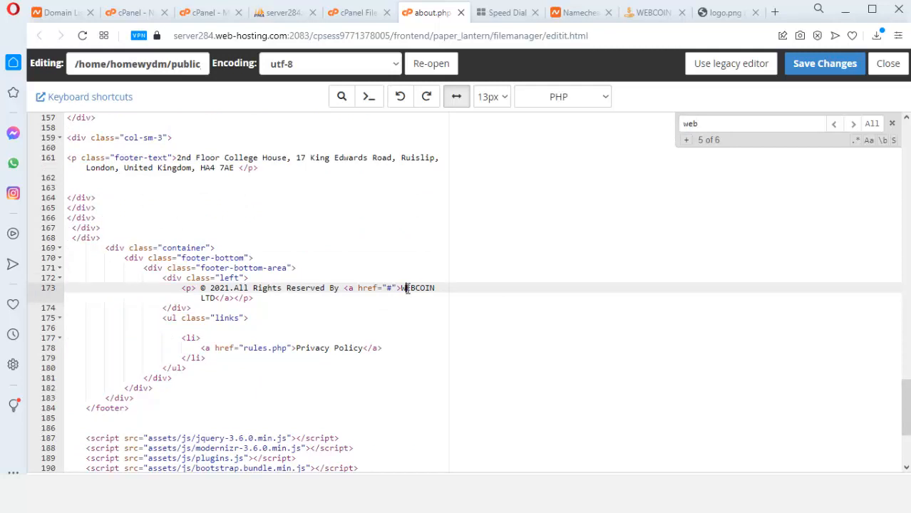
drag(403, 288, 435, 289)
key(BackSpace)
text(S)
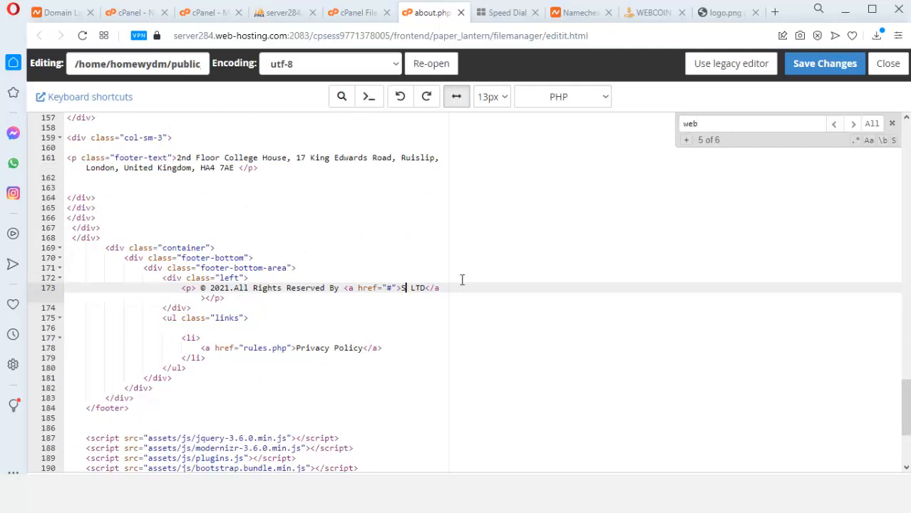
text(latcoin)
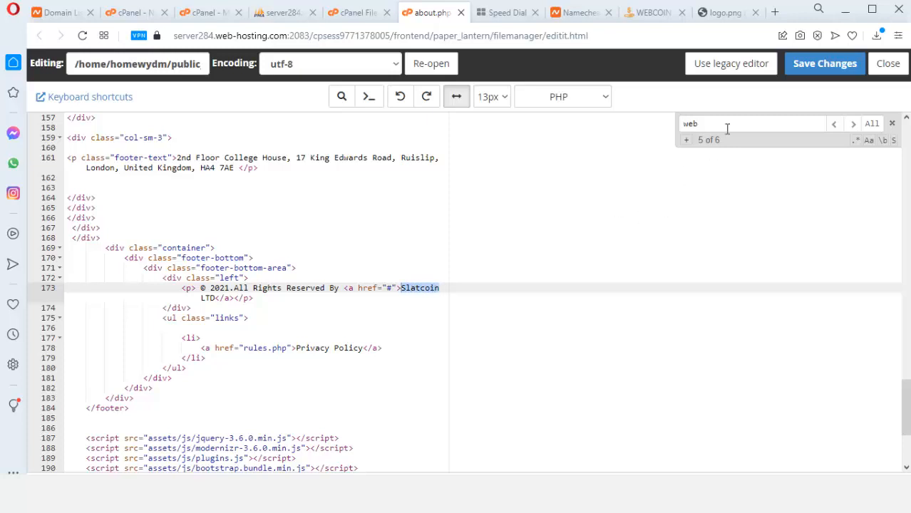
key(Return)
key(Return)
key(Return)
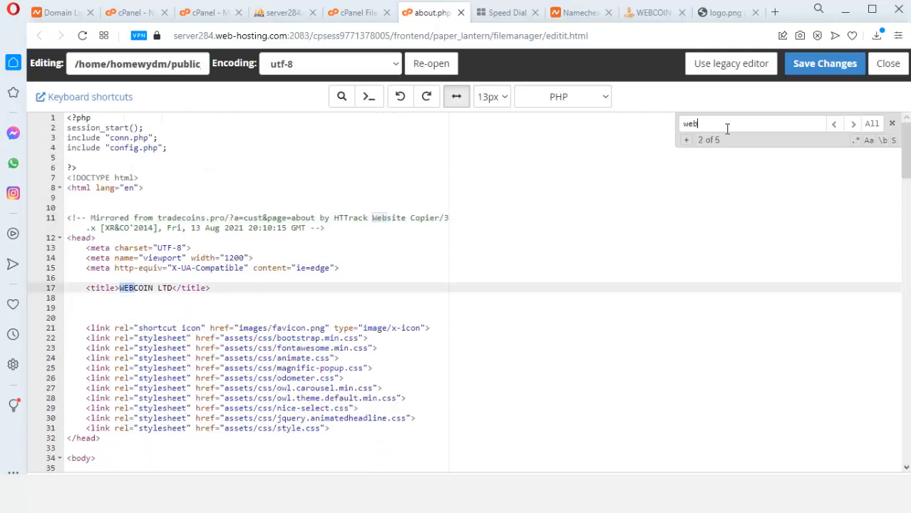
Replace WEBCOIN in the page title with Slatcoin, giving 'Slatcoin LTD', and save about.php
click(153, 289)
key(BackSpace)
key(BackSpace)
key(BackSpace)
key(BackSpace)
key(BackSpace)
key(BackSpace)
key(BackSpace)
text(Slatcoin)
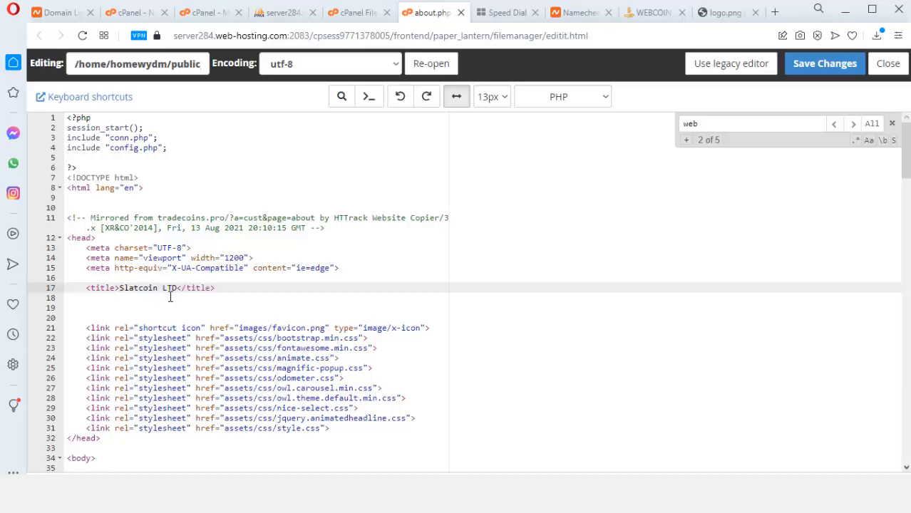
click(813, 63)
Reload the live About page to confirm the Slatcoin LTD title, then resume the 'web' search in about.php
click(649, 14)
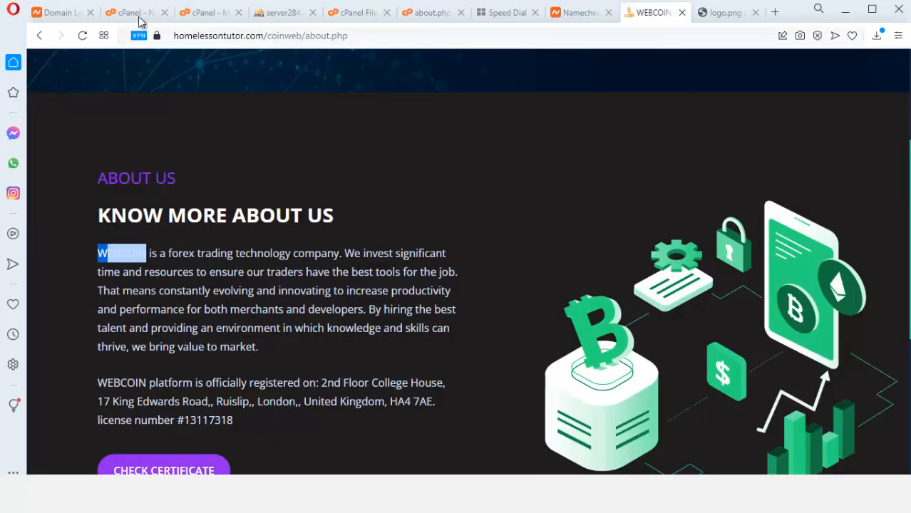
click(83, 35)
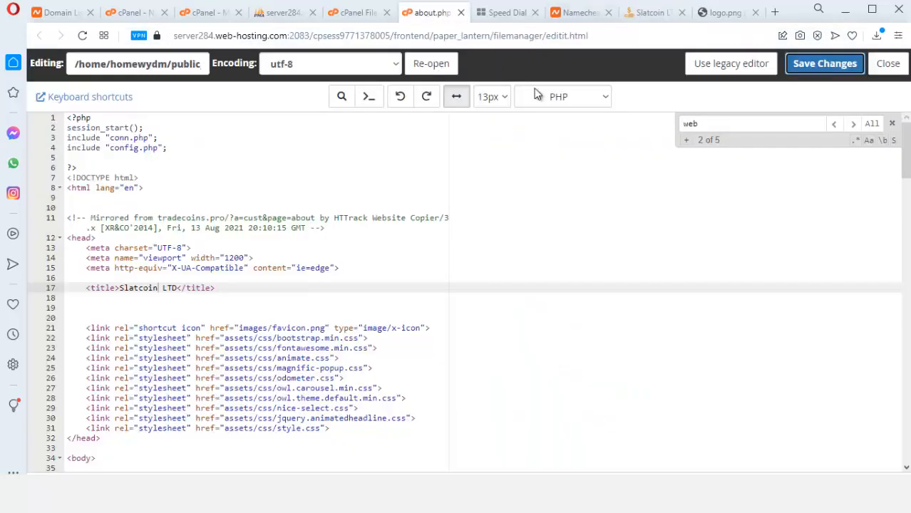
click(427, 12)
click(710, 120)
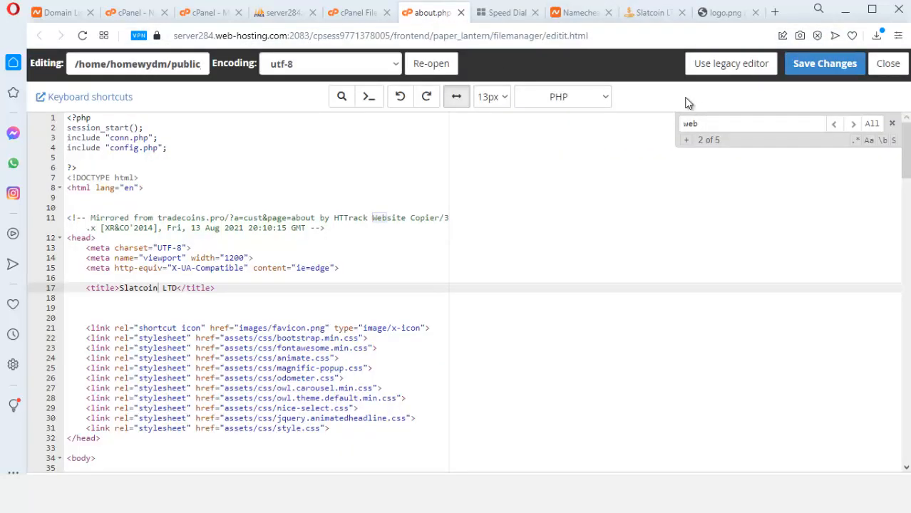
Replace WEBCOIN with Slatcoin on about.php lines 124 and 127, then save
key(Return)
key(Return)
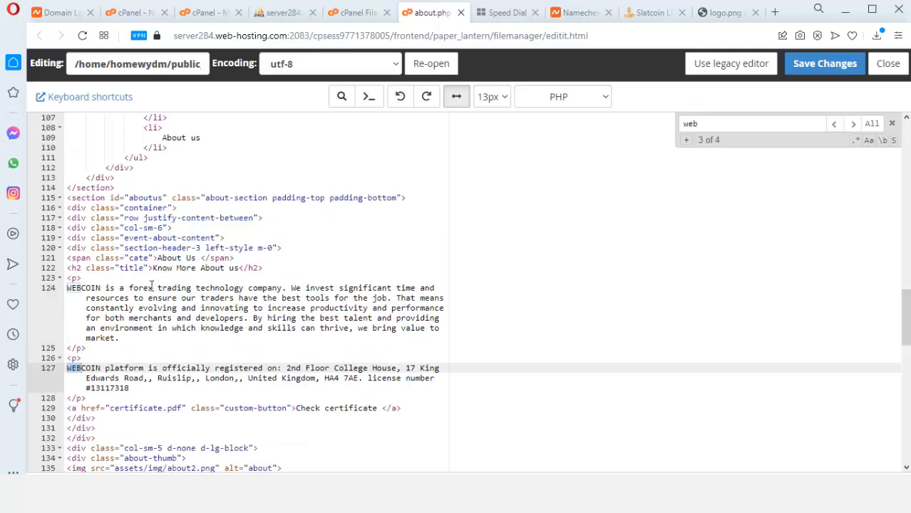
drag(103, 289, 67, 289)
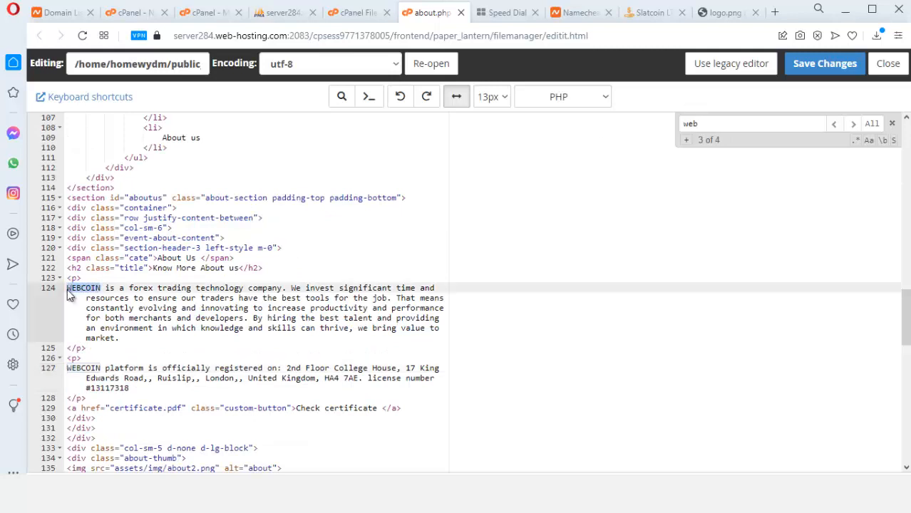
text(Slatcoin)
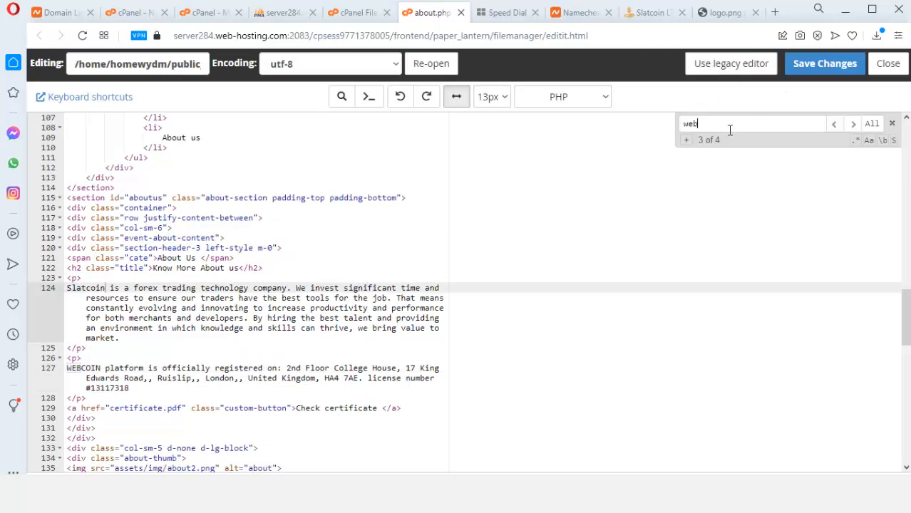
key(Return)
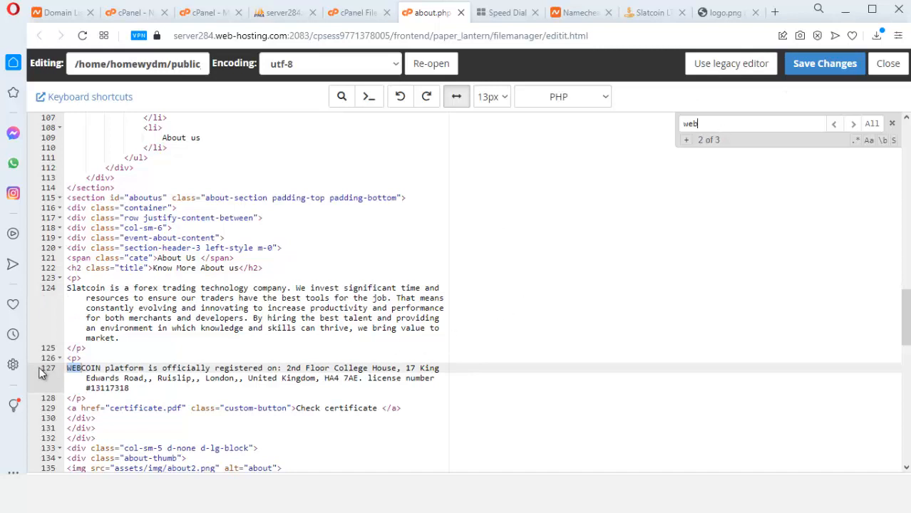
drag(67, 368, 72, 373)
double_click(70, 370)
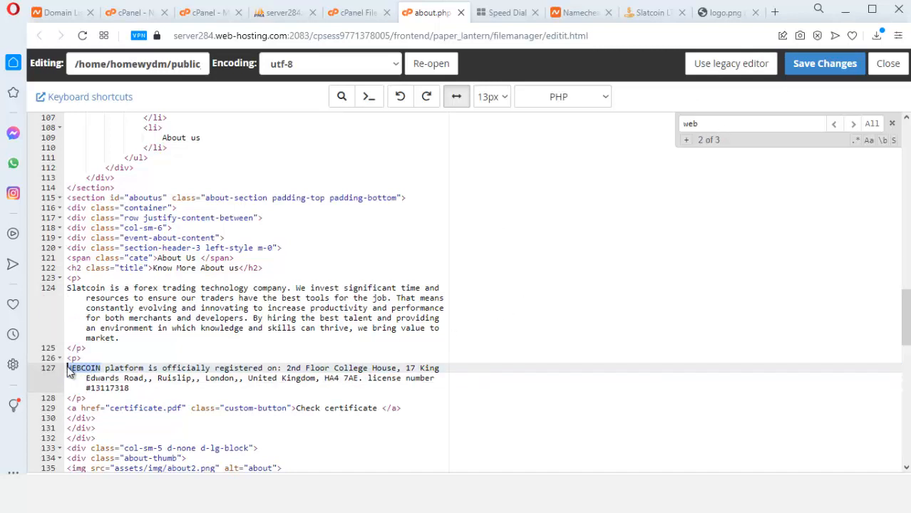
text(Slatcoin)
click(820, 63)
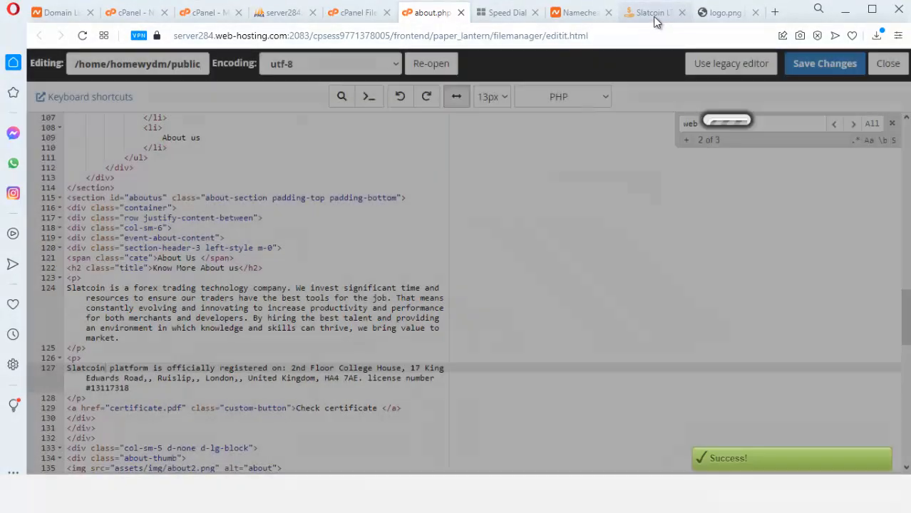
Reload the live About page and check both paragraphs now name Slatcoin
click(645, 12)
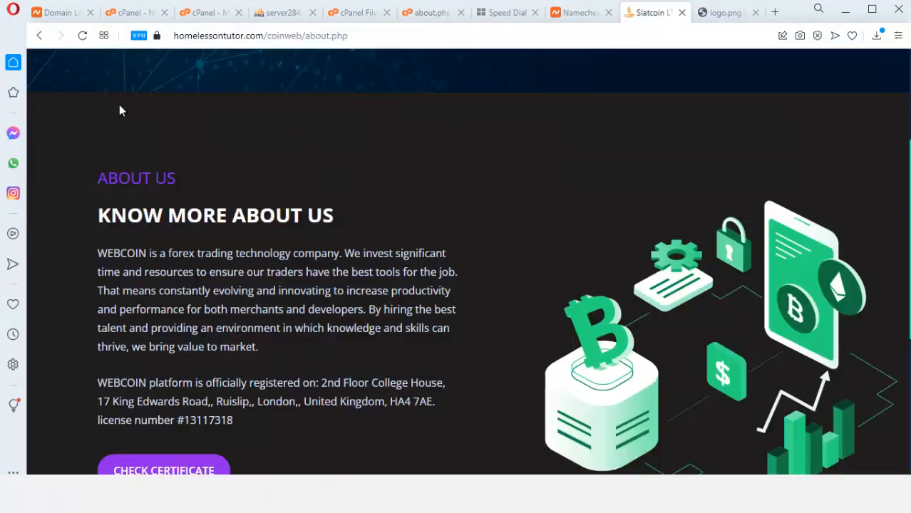
click(82, 36)
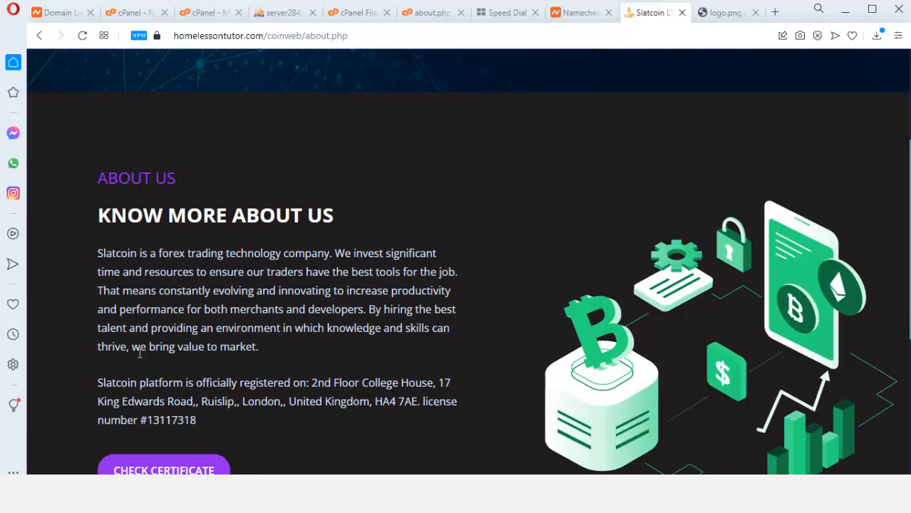
scroll(191, 401, down, 1)
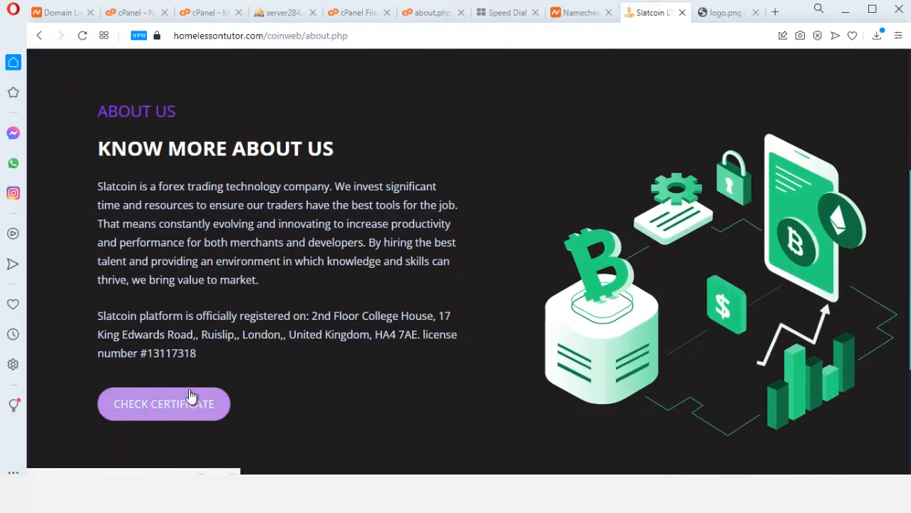
Open the about2.png illustration's address in a new tab, then bring up the local Webcoin folder
right_click(740, 238)
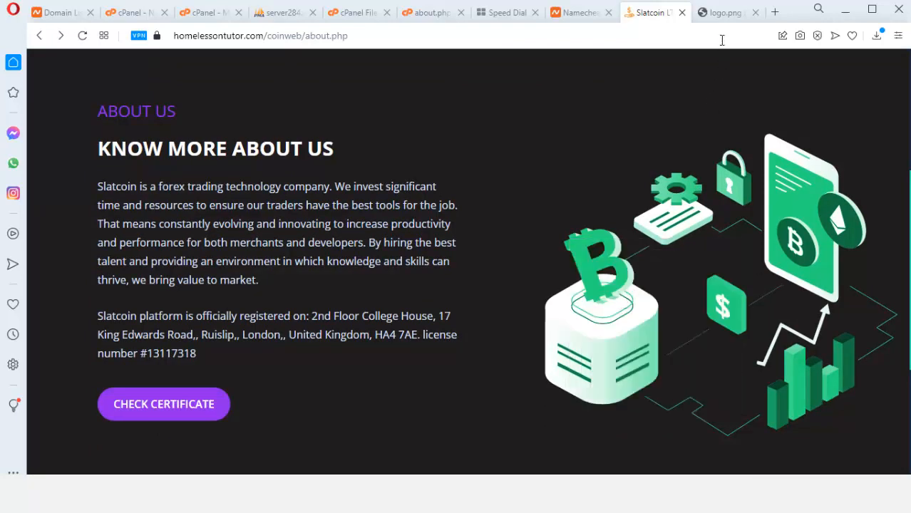
click(775, 12)
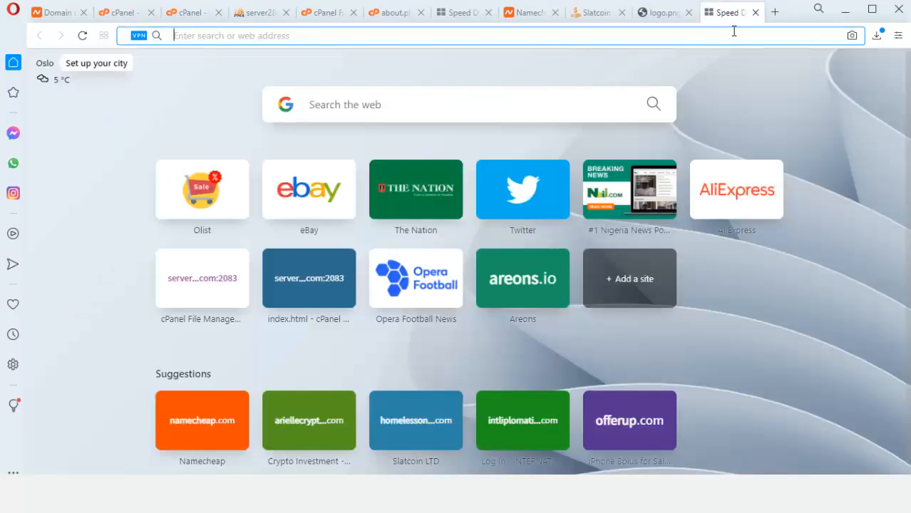
right_click(742, 35)
click(749, 115)
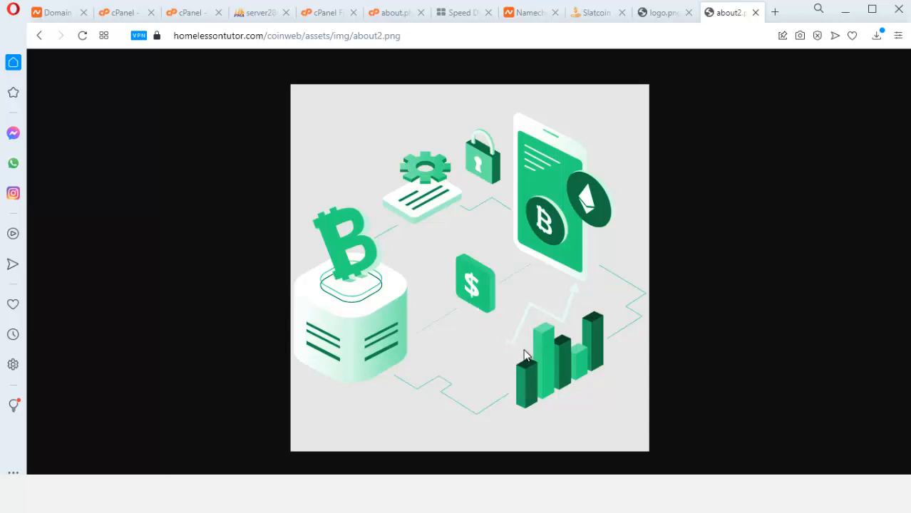
key(ctrl+Tab)
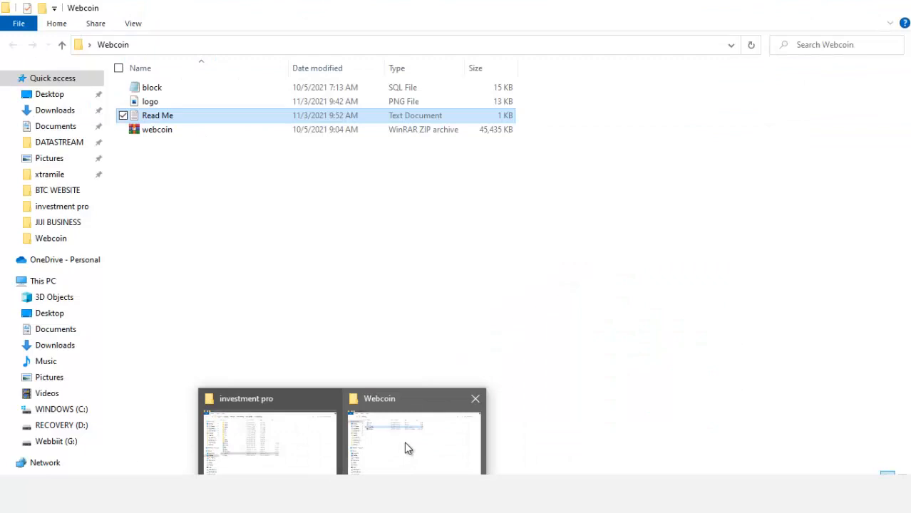
click(405, 443)
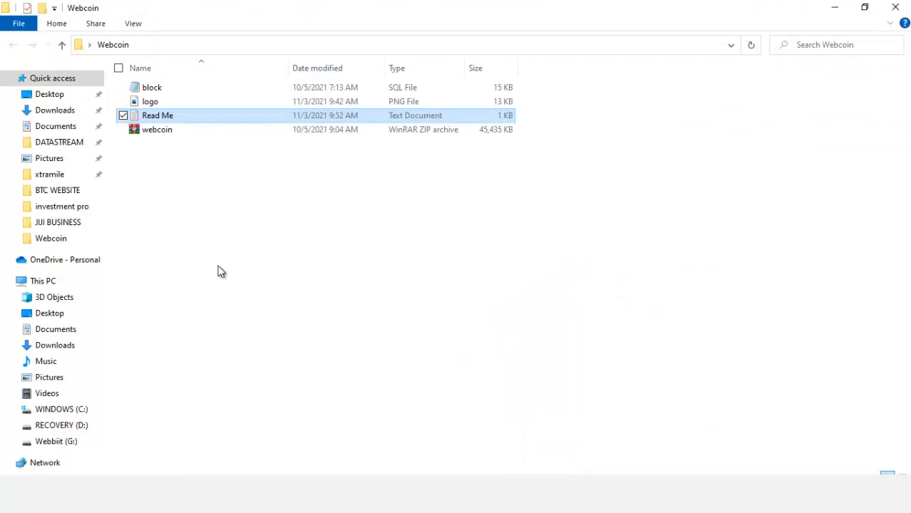
Open the Webcoin Read Me, select the /admin/c2wadmin/signin.php admin URL, and close the logo.png window
double_click(164, 120)
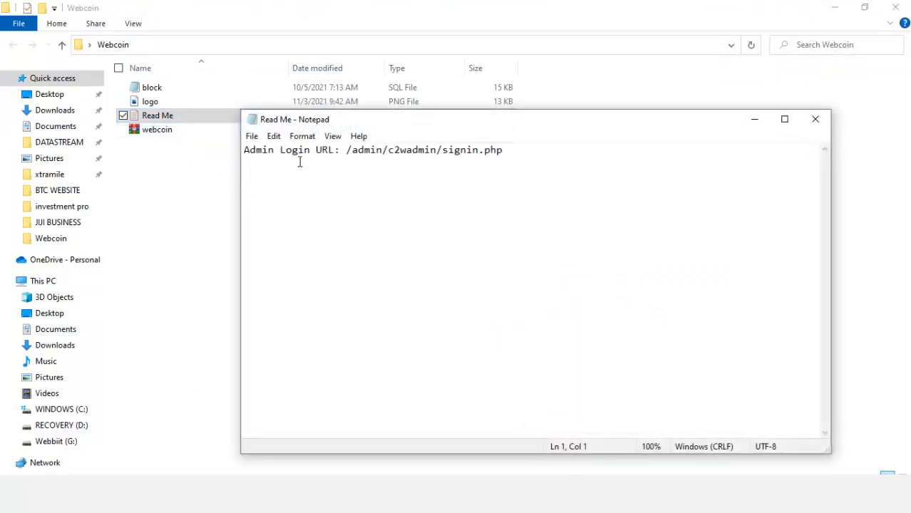
drag(359, 152, 503, 145)
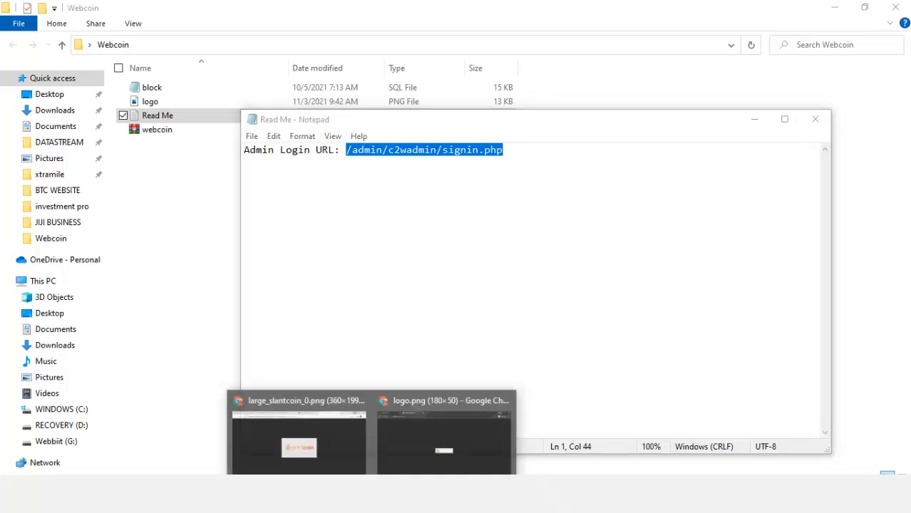
click(504, 399)
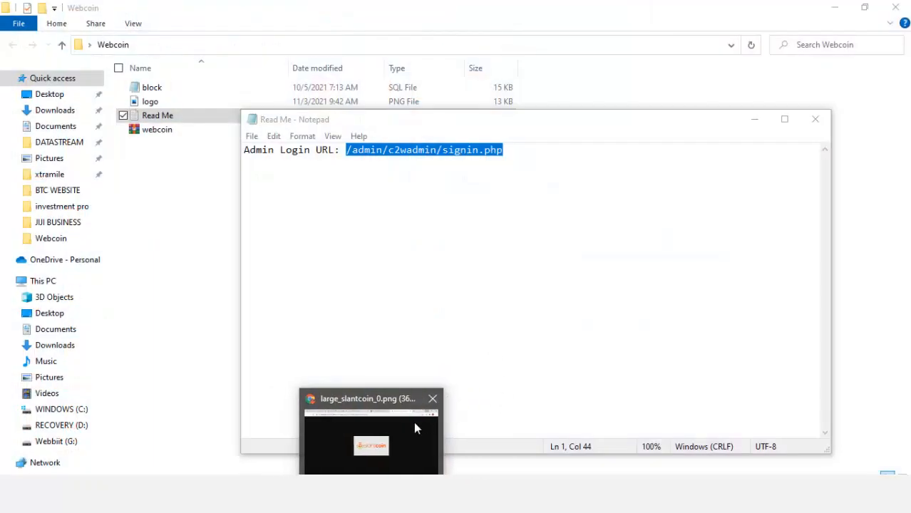
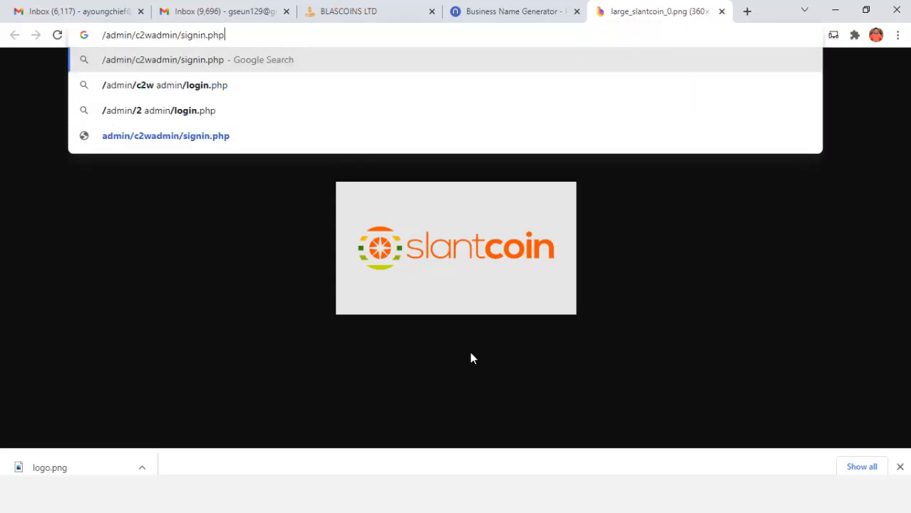
In Opera, select 'homelessontutor.com/coinweb/' in the About page's address bar
key(alt+Tab)
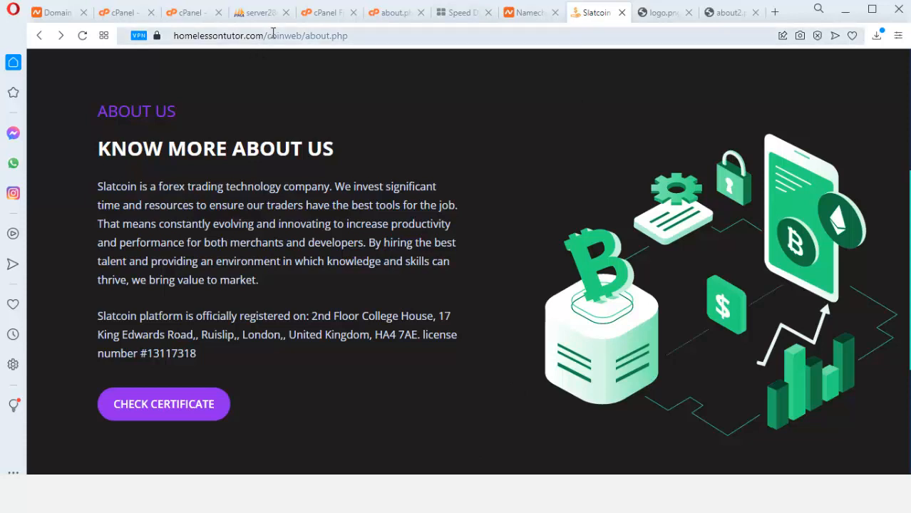
drag(305, 34, 148, 39)
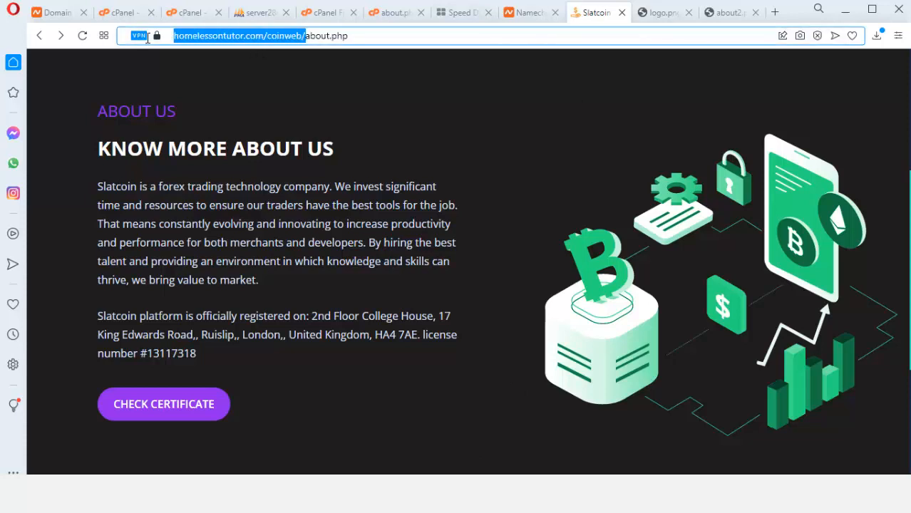
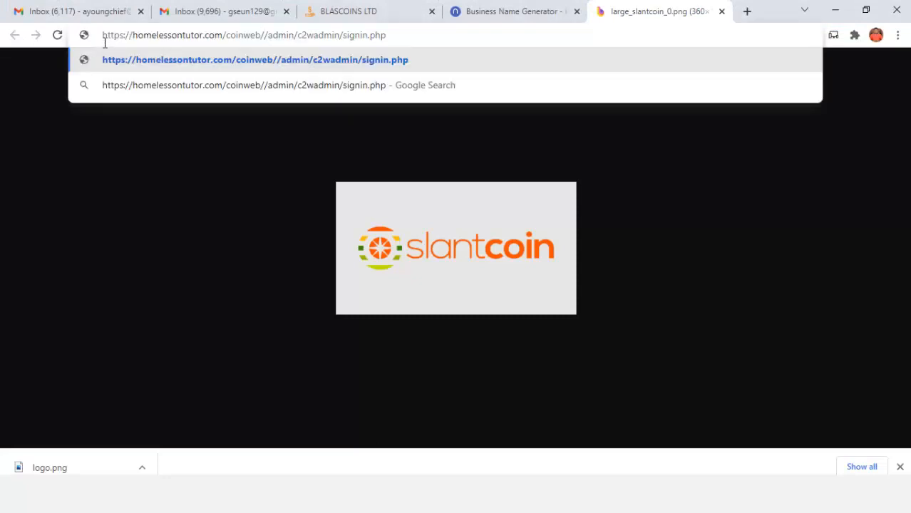
Load homelessontutor.com/coinweb/admin/c2wadmin/signin.php in Chrome to reach the admin sign-in page
key(Return)
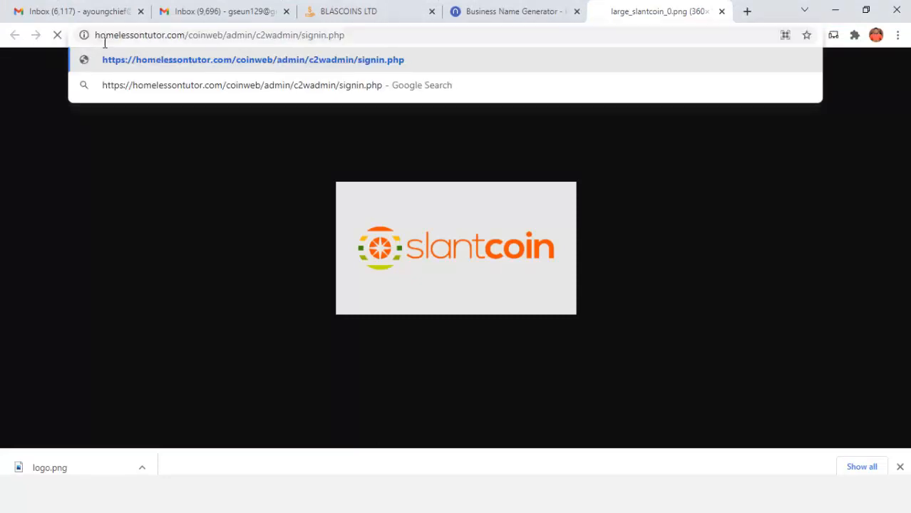
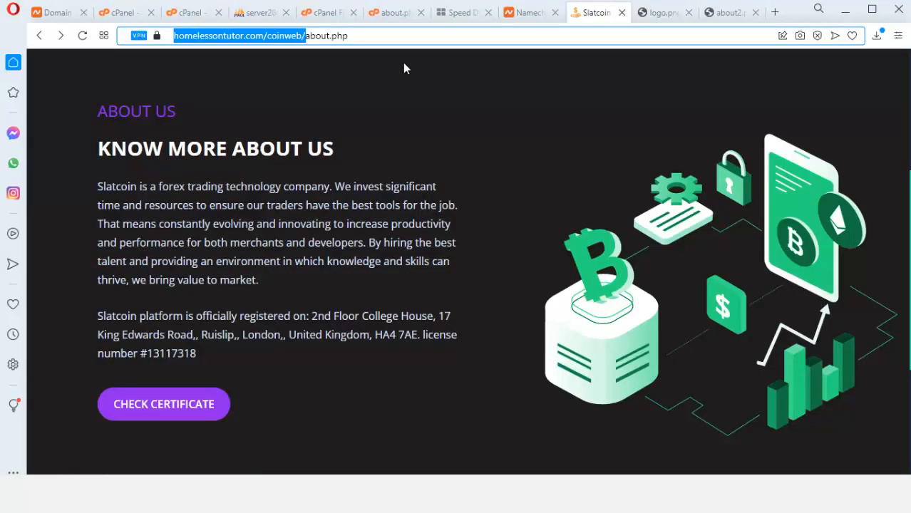
Switch to the server284 phpMyAdmin tab showing the finished block.sql import
click(260, 13)
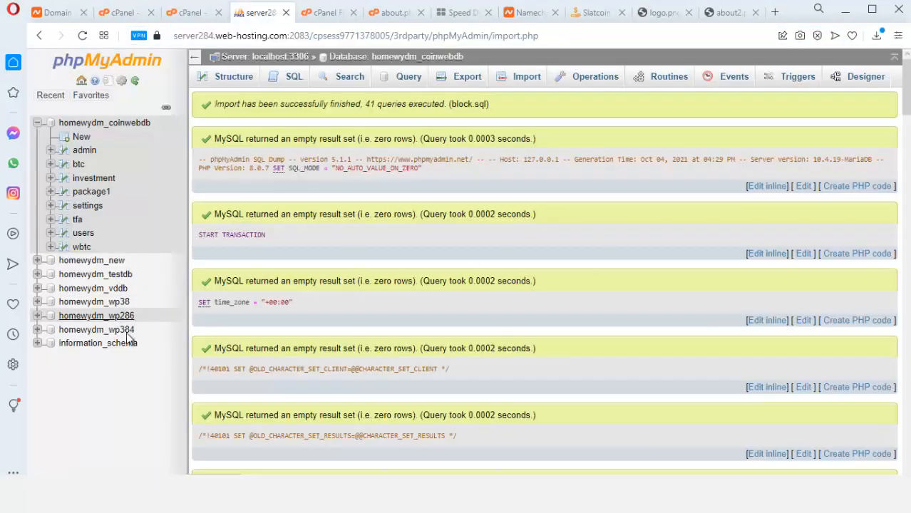
Browse the admin table in homewydm_coinwebdb and scroll right to its email and password columns
click(84, 151)
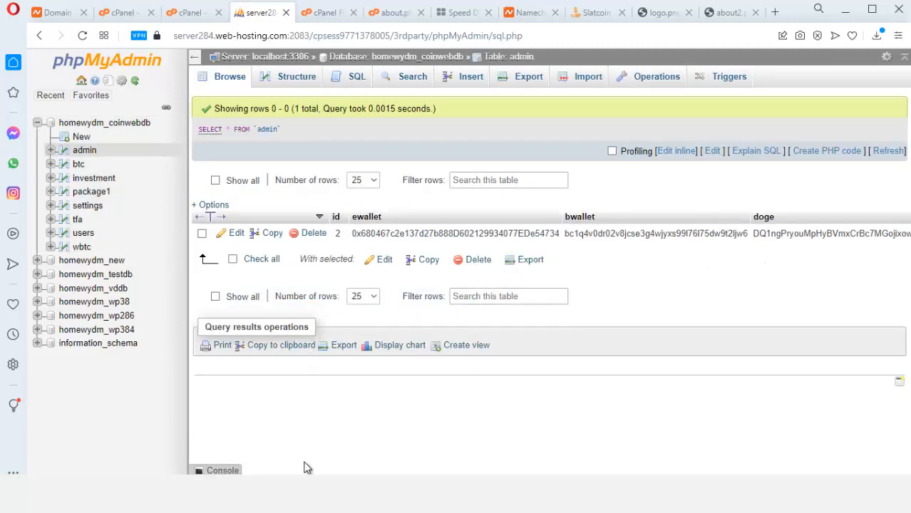
scroll(549, 236, right, 10)
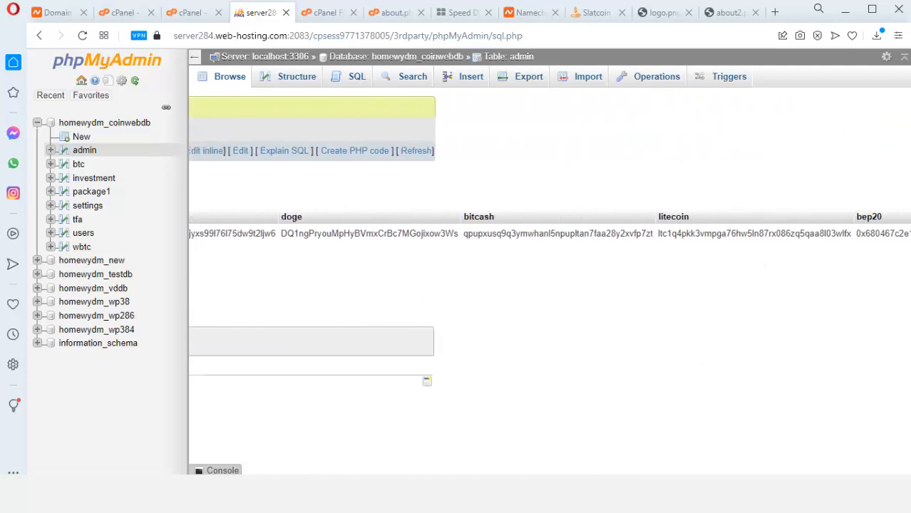
scroll(549, 233, right, 15)
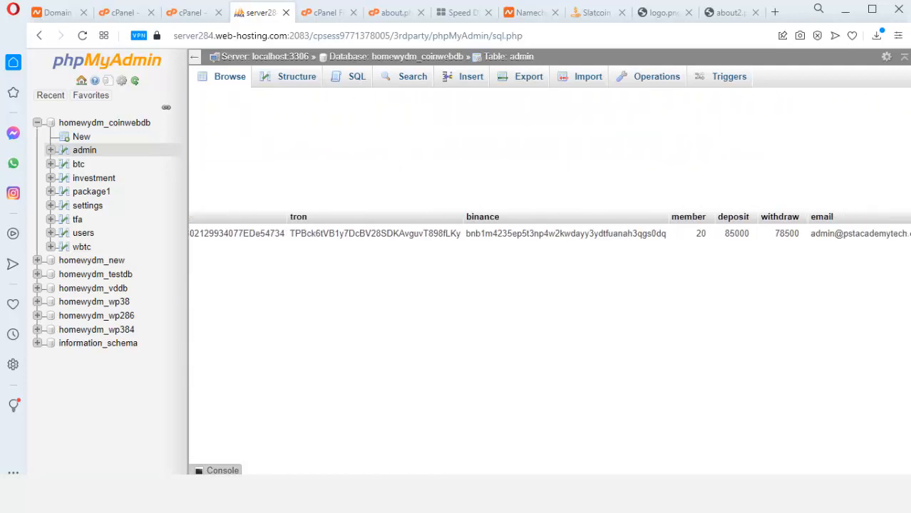
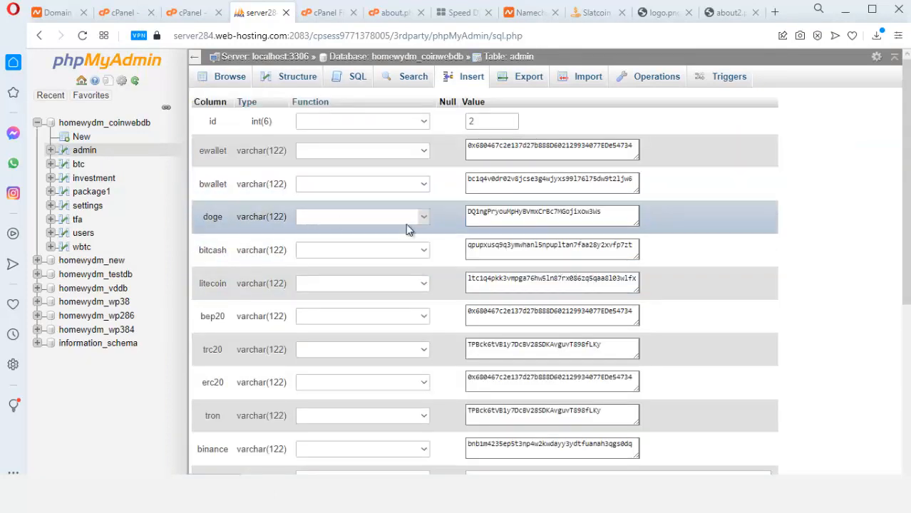
Replace the domain in the admin's email with webcoin, then select the full new address to copy
scroll(485, 301, down, 4)
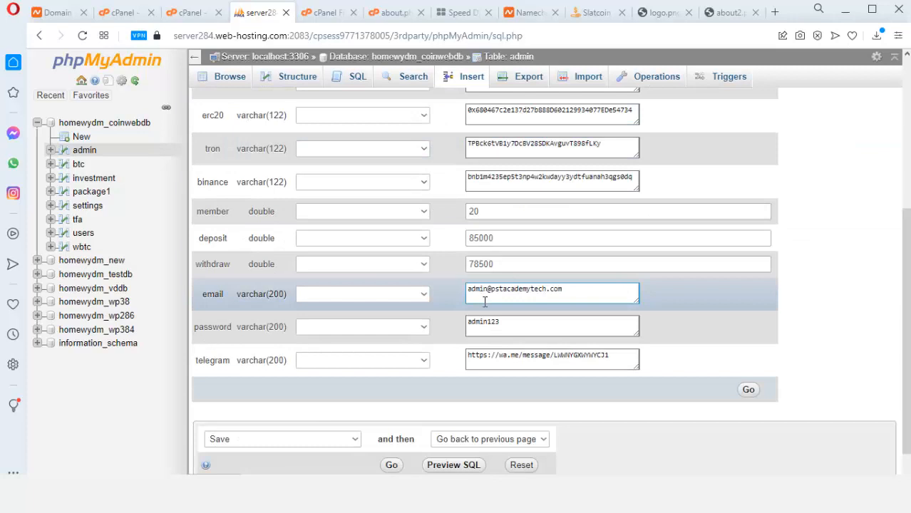
click(544, 299)
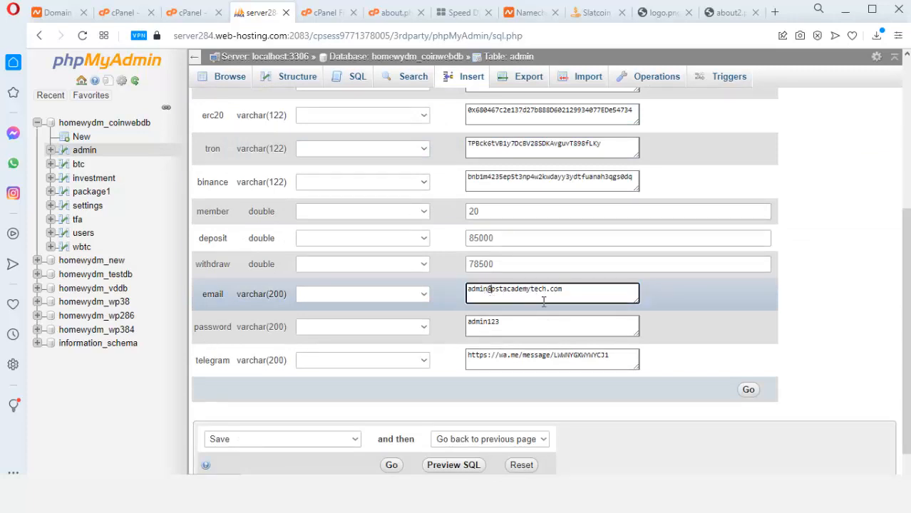
click(525, 335)
click(564, 302)
click(560, 334)
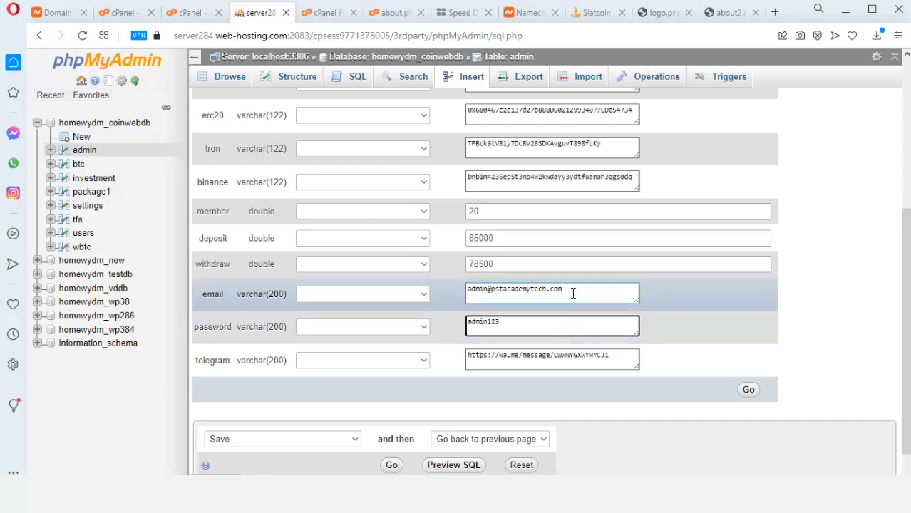
drag(573, 293, 498, 292)
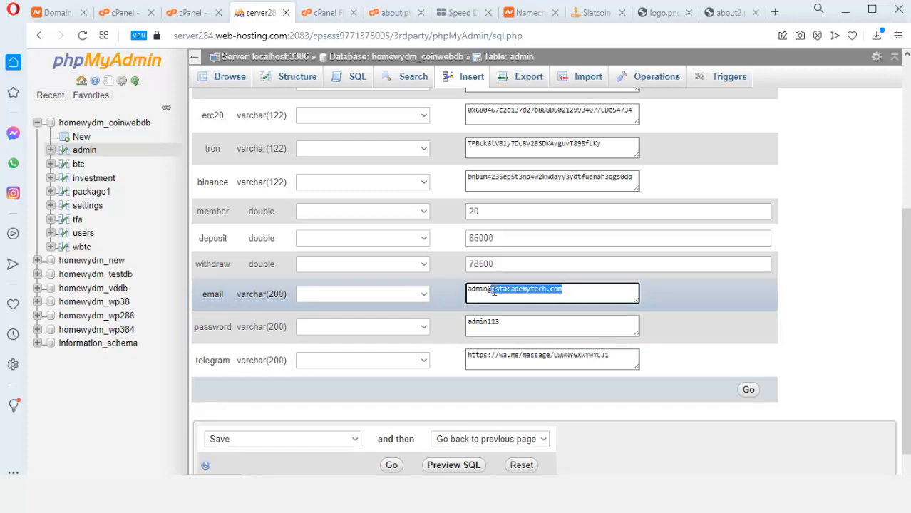
text(webcoin)
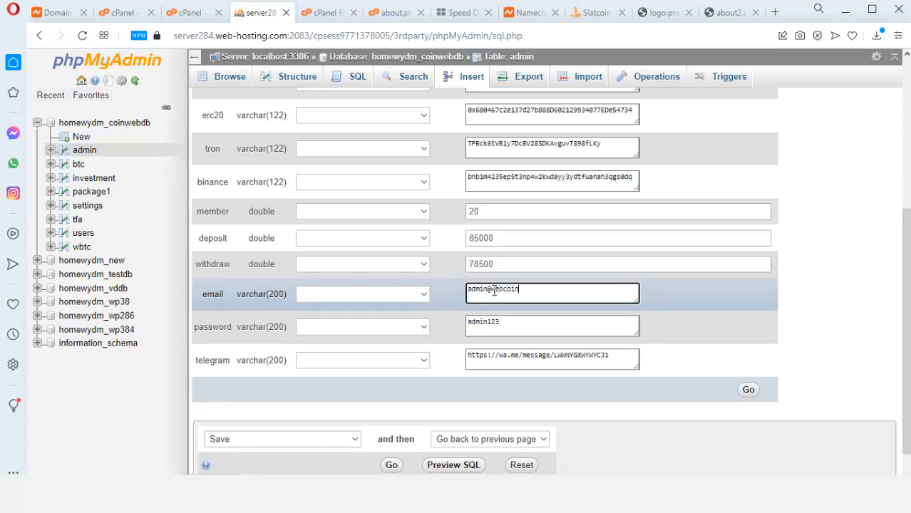
triple_click(529, 291)
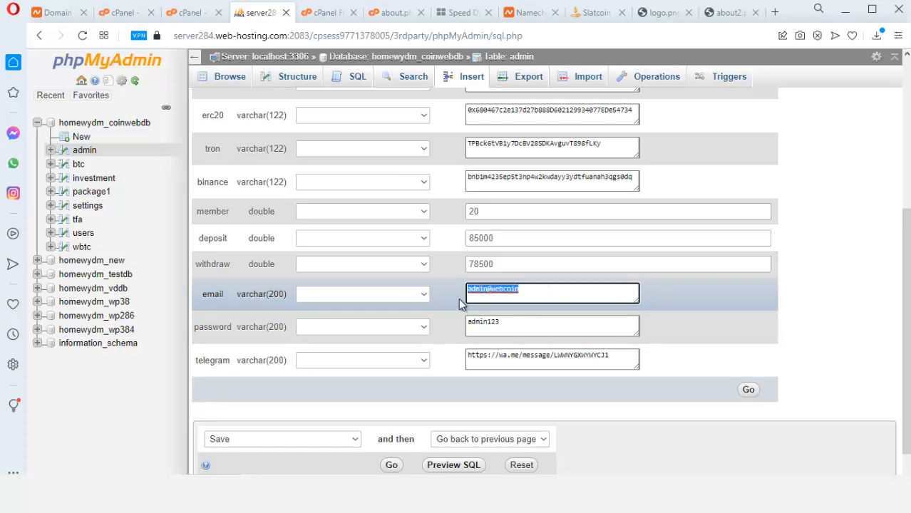
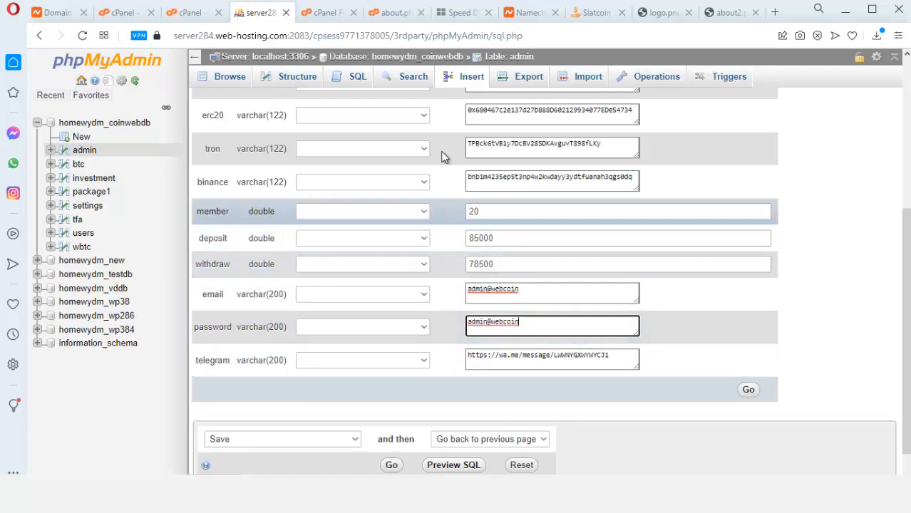
Bring up the about.php file in the cPanel file editor
click(391, 14)
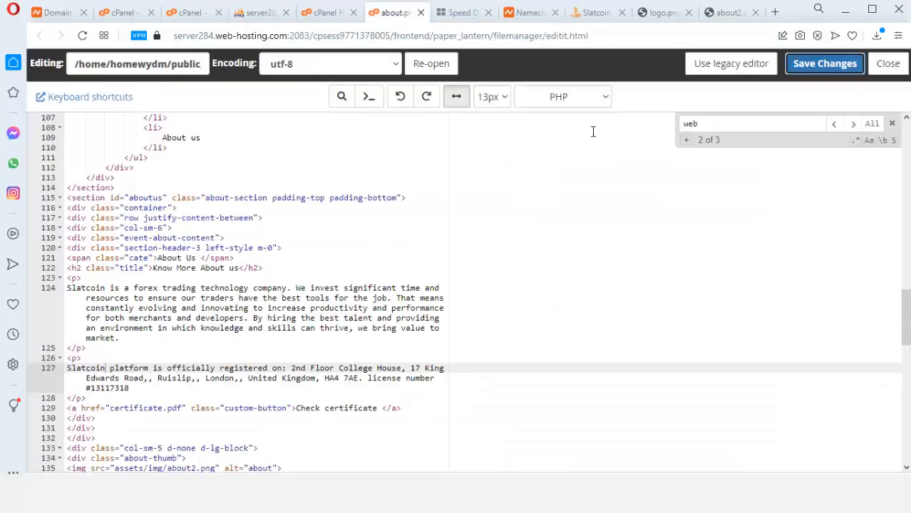
On the live Slatcoin site, open the home page (index.php) from the HOME navigation link
click(582, 15)
scroll(499, 114, up, 5)
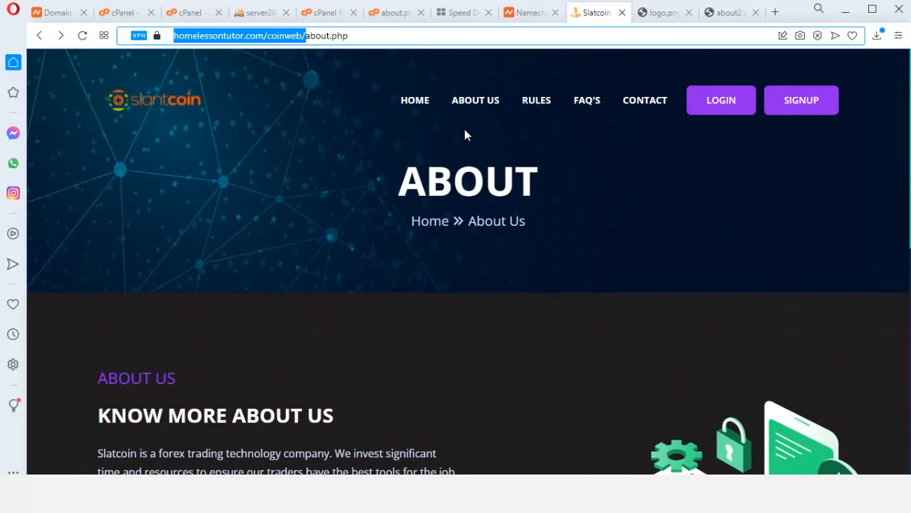
click(406, 101)
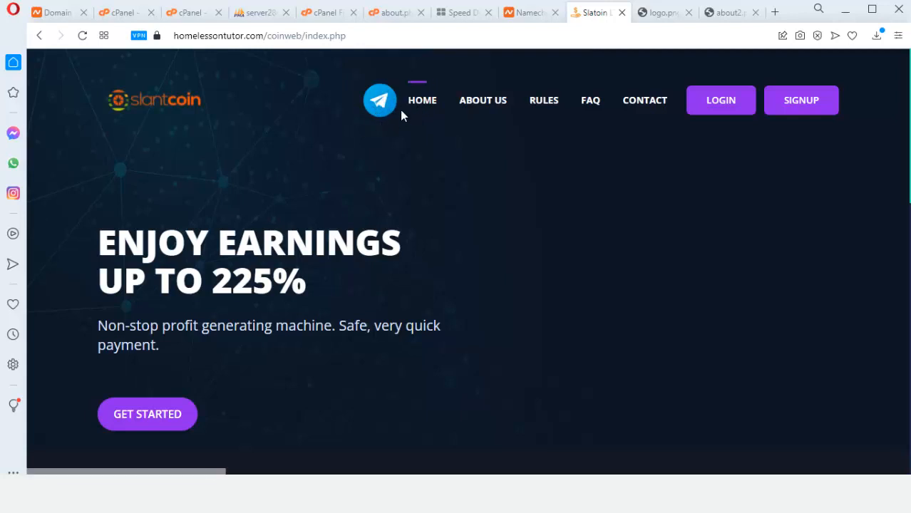
click(240, 12)
Run the UPDATE saving admin row 2's new email and password, yielding 1 row affected
click(526, 357)
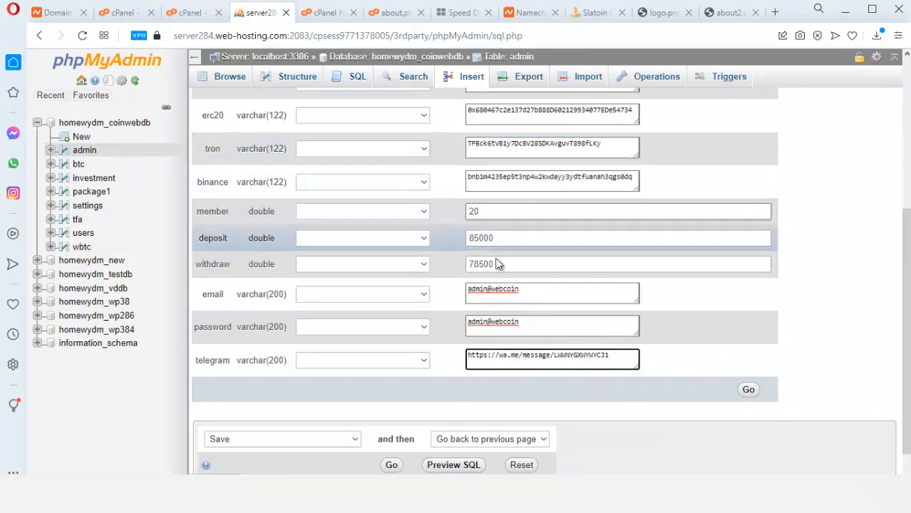
scroll(528, 243, up, 1)
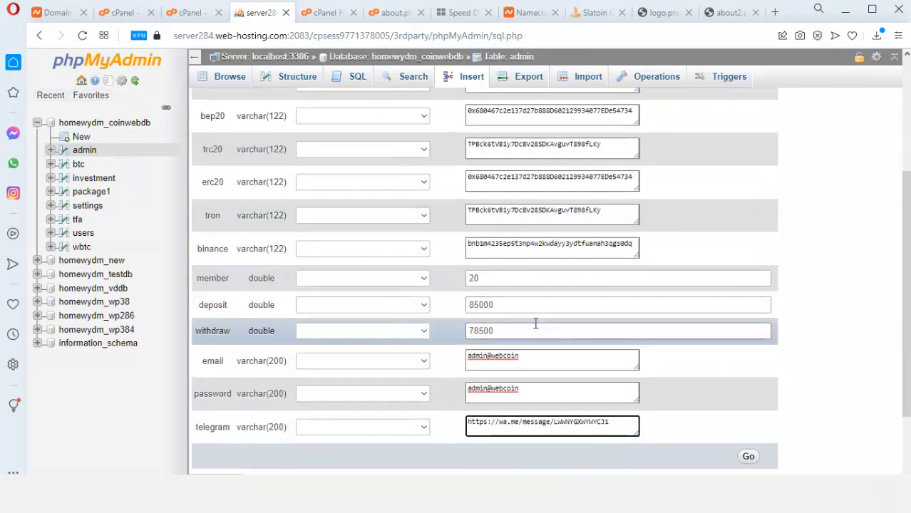
click(747, 457)
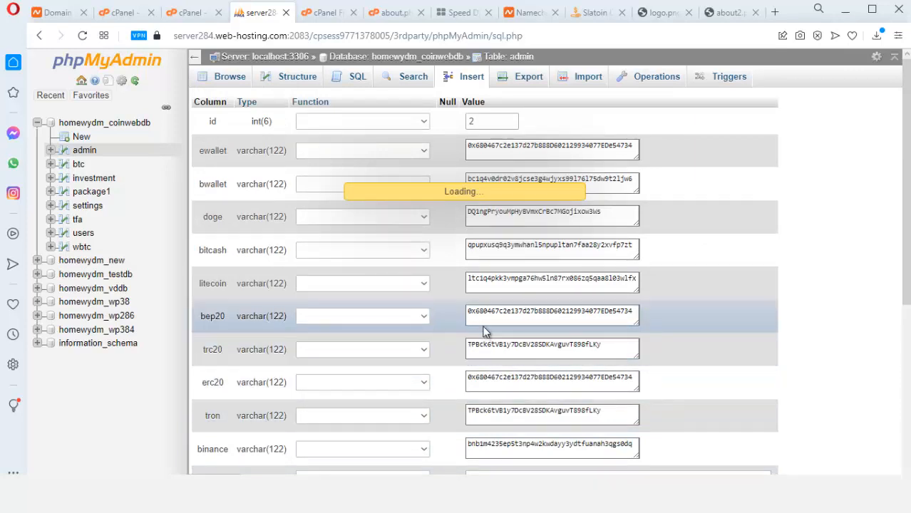
click(539, 355)
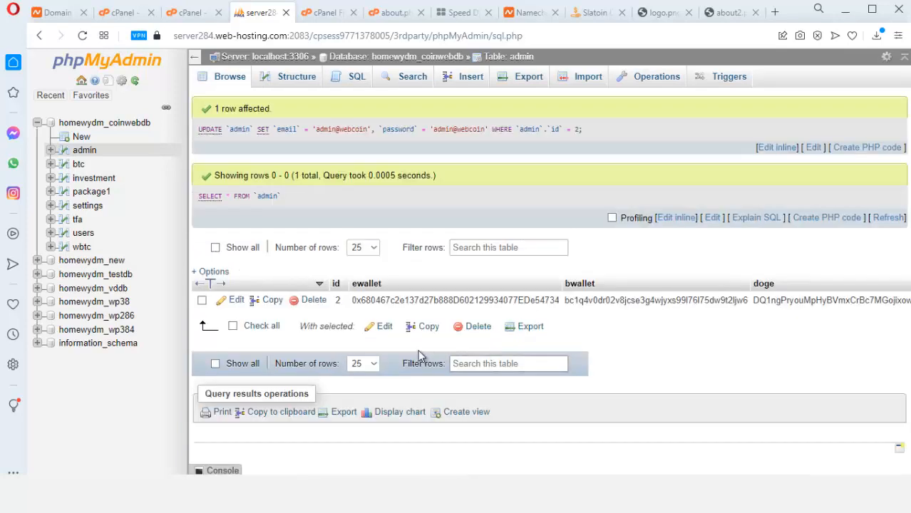
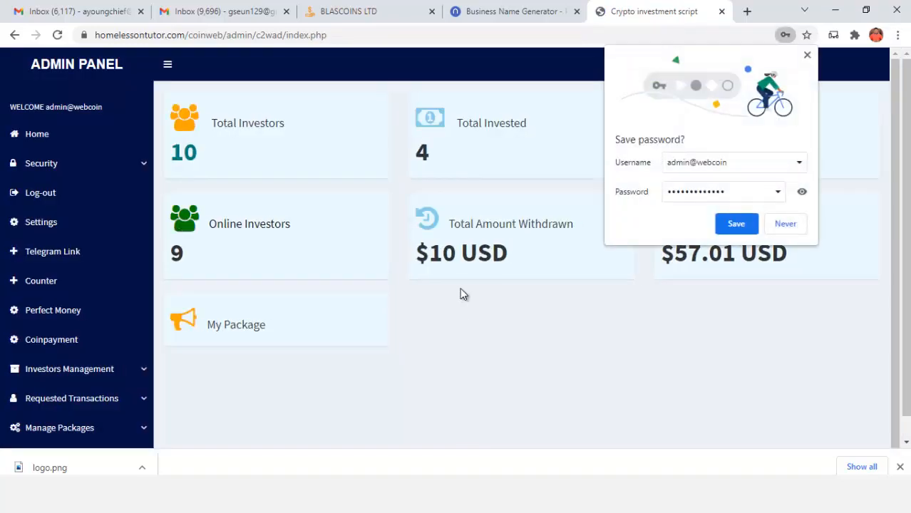
Dismiss Chrome's save-password prompt, open Telegram Link management and select the current link
click(808, 55)
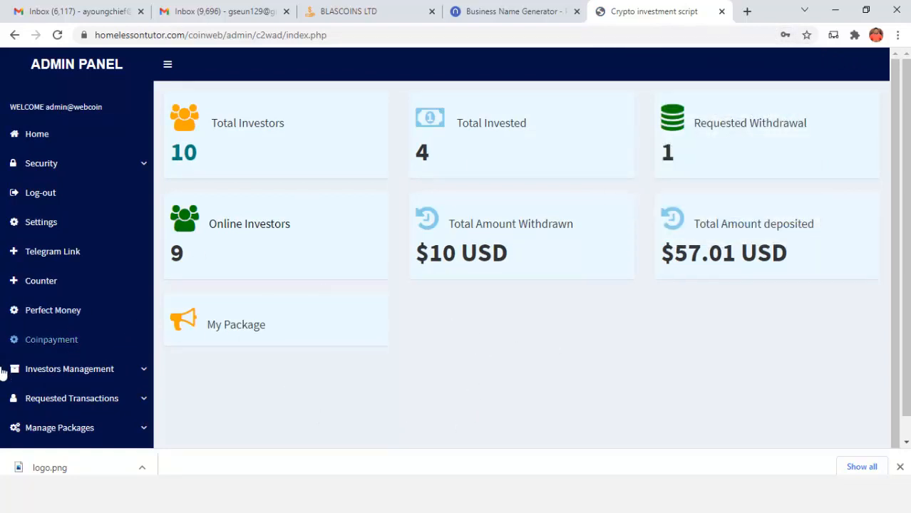
scroll(219, 346, down, 1)
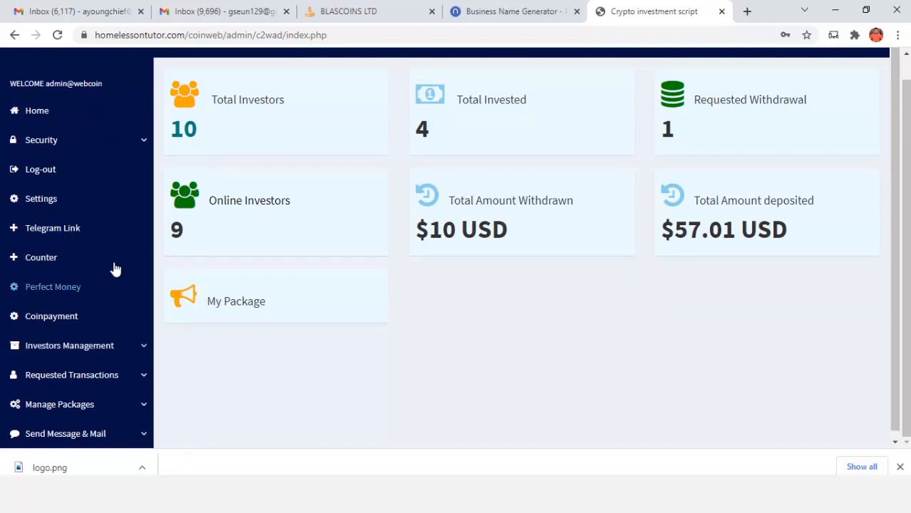
click(63, 235)
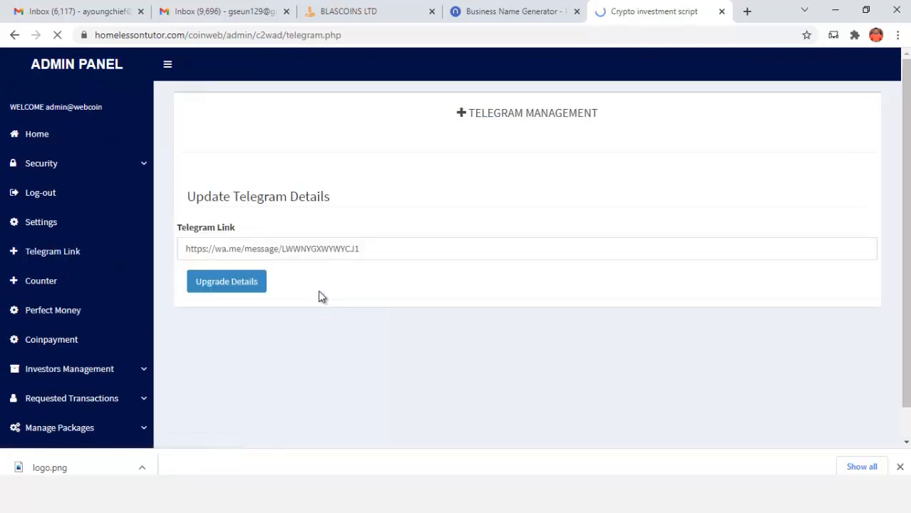
click(315, 249)
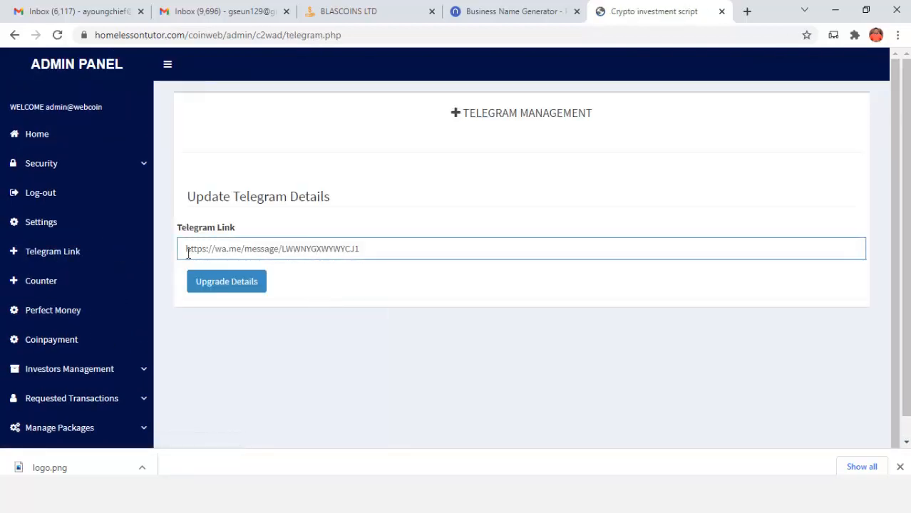
drag(188, 251, 390, 242)
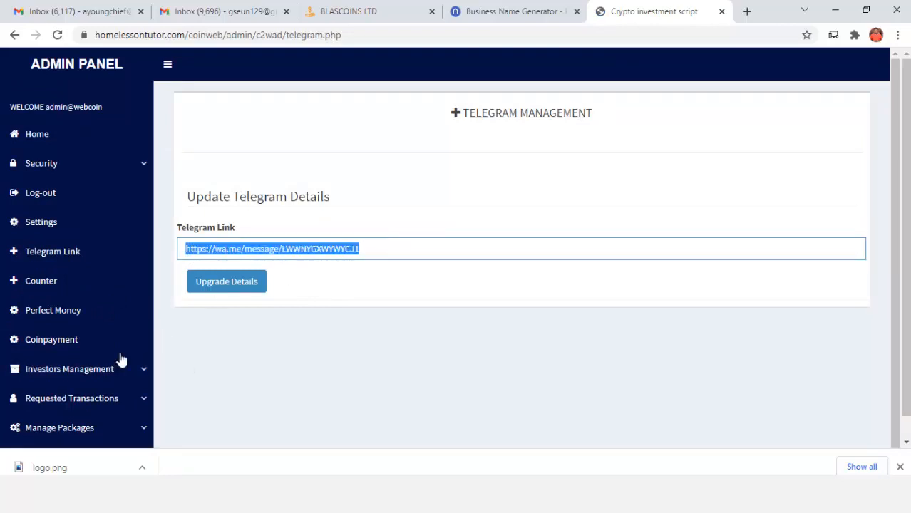
In Settings, replace the blascoins.org site URL with the copied new site address
click(31, 224)
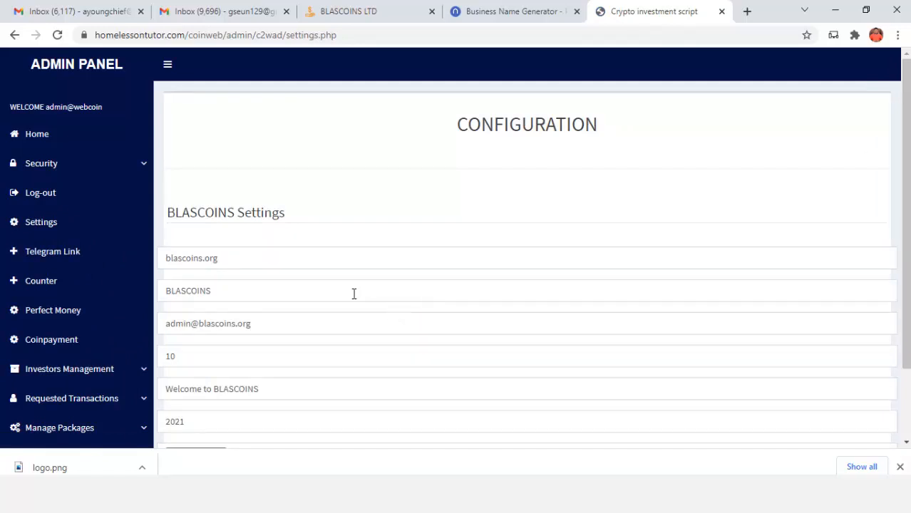
scroll(270, 288, down, 1)
drag(219, 193, 158, 203)
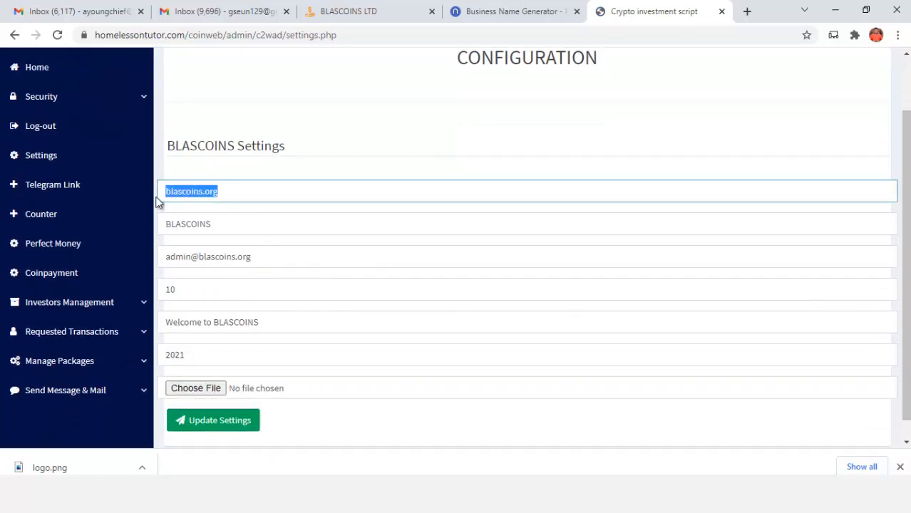
click(227, 35)
drag(227, 35, 80, 63)
key(ctrl+c)
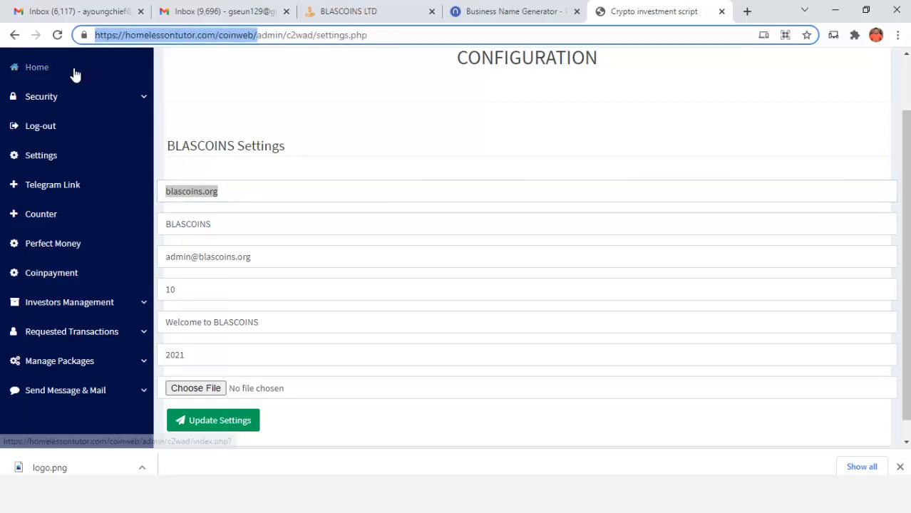
click(232, 191)
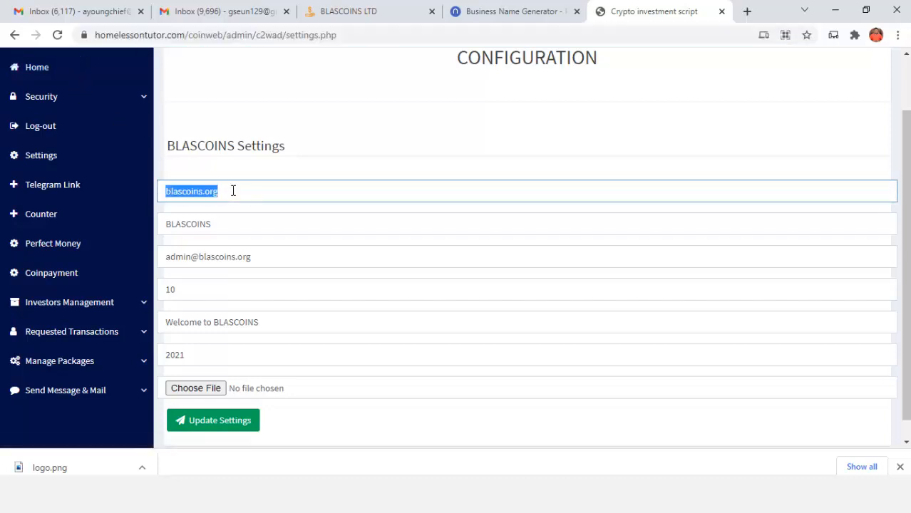
key(ctrl+v)
Rename the site to Slatcoin and change the admin e-mail domain to homelessontutor.com
click(224, 220)
key(ctrl+a)
text(W)
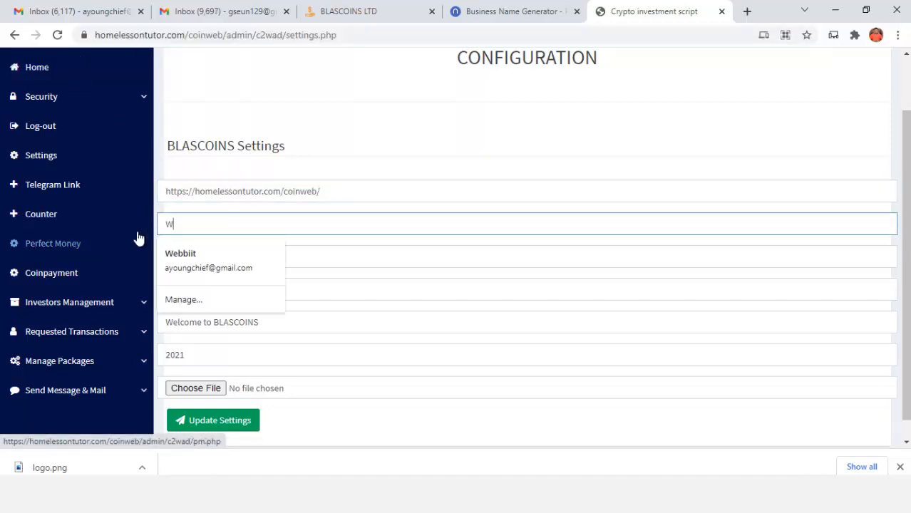
text(Slatcoin)
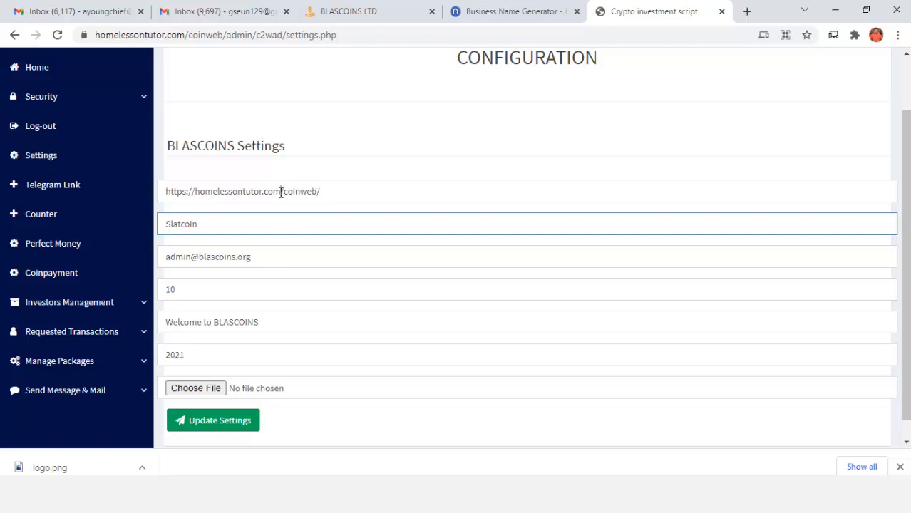
drag(282, 191, 204, 199)
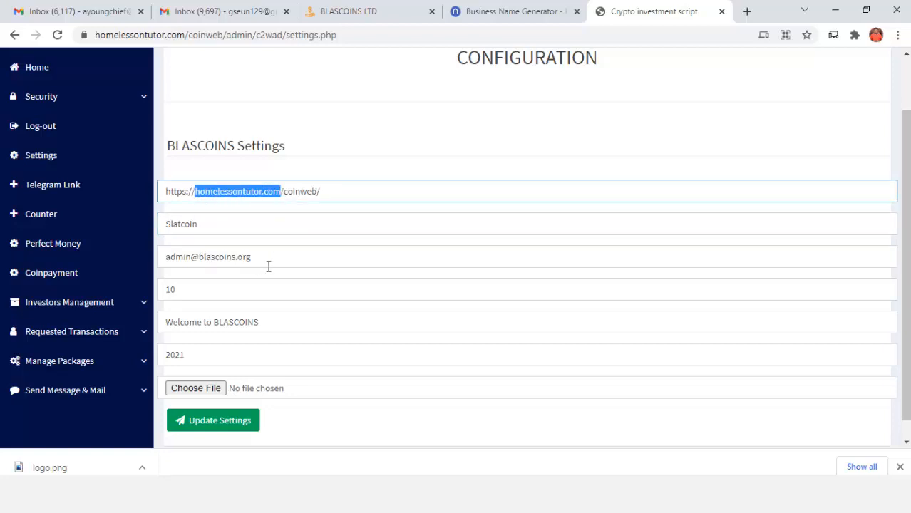
drag(259, 258, 208, 258)
text(homelessontutor.com)
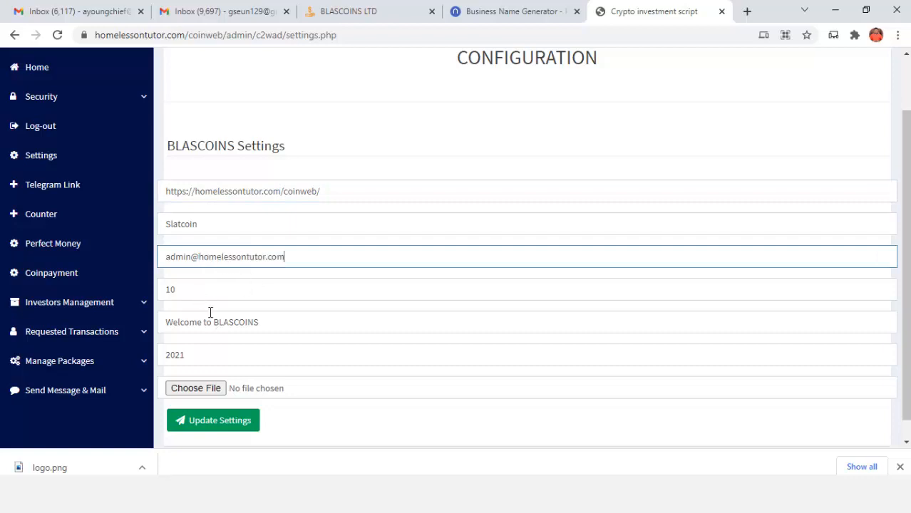
Change the welcome message to 'Welcome to Slatcoin', set year 2021 and minimum withdrawal 10, then save
drag(215, 324, 283, 318)
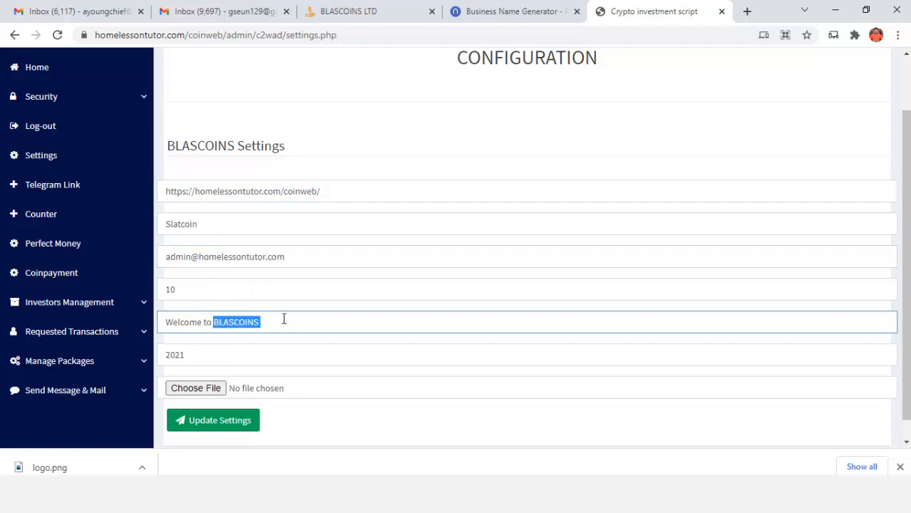
text(S)
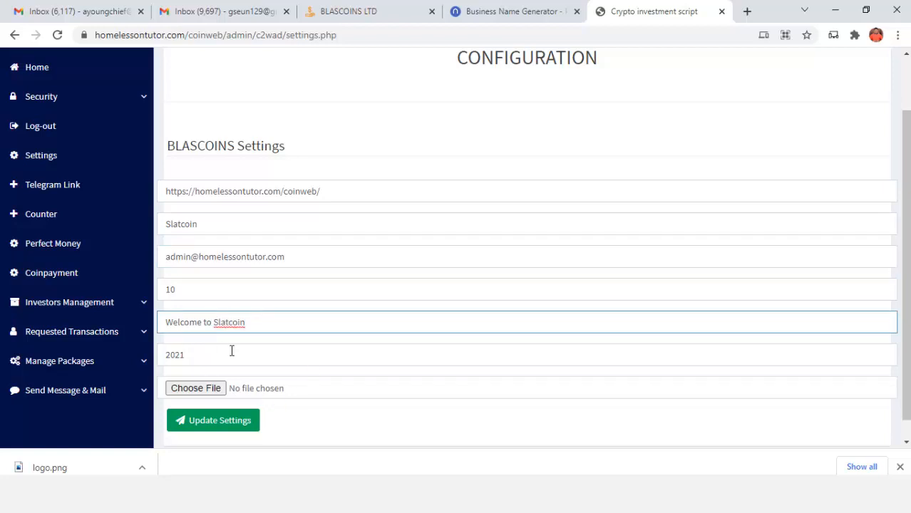
double_click(192, 360)
key(BackSpace)
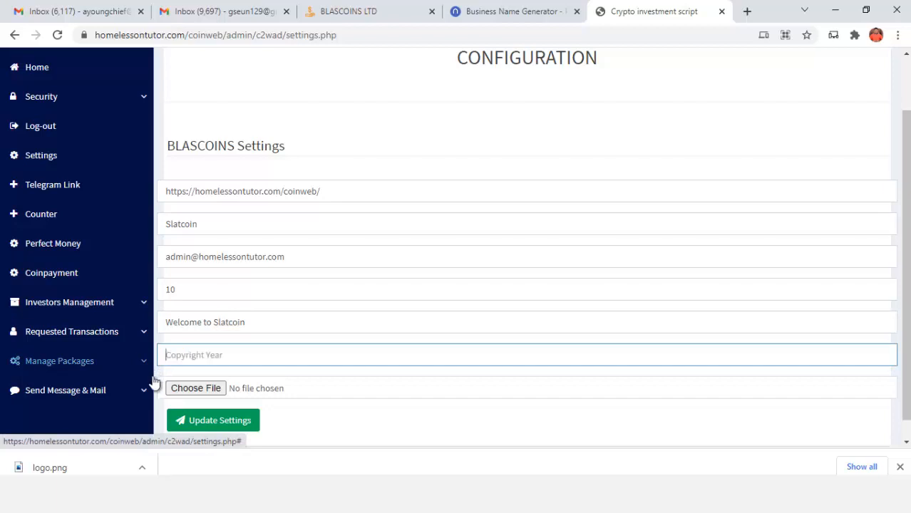
text(2021)
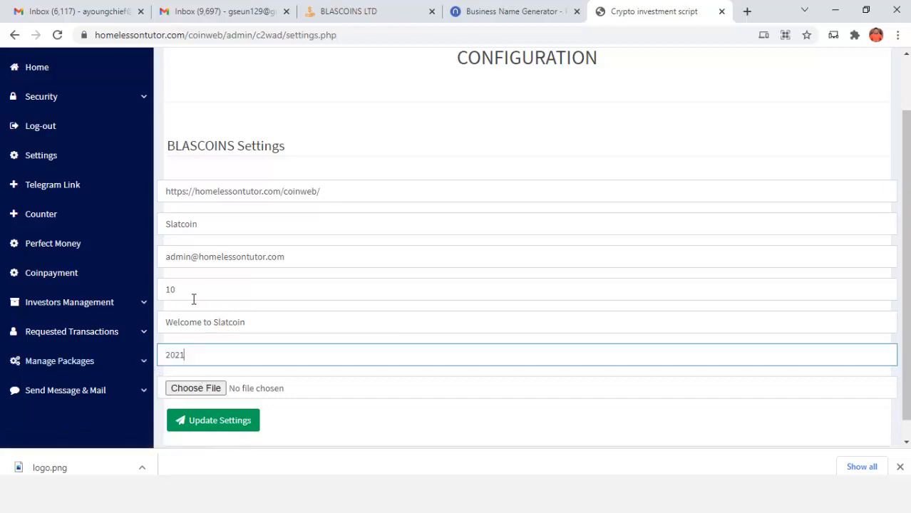
drag(194, 298, 163, 300)
key(BackSpace)
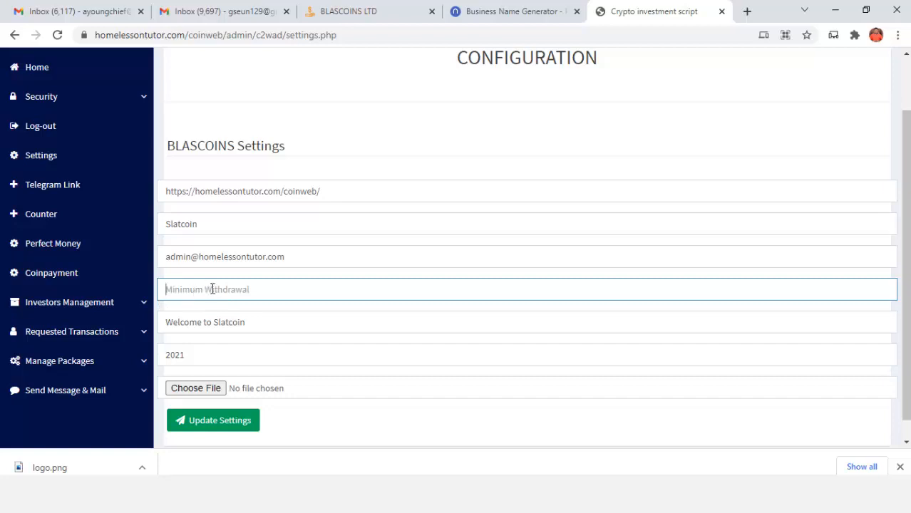
text(10)
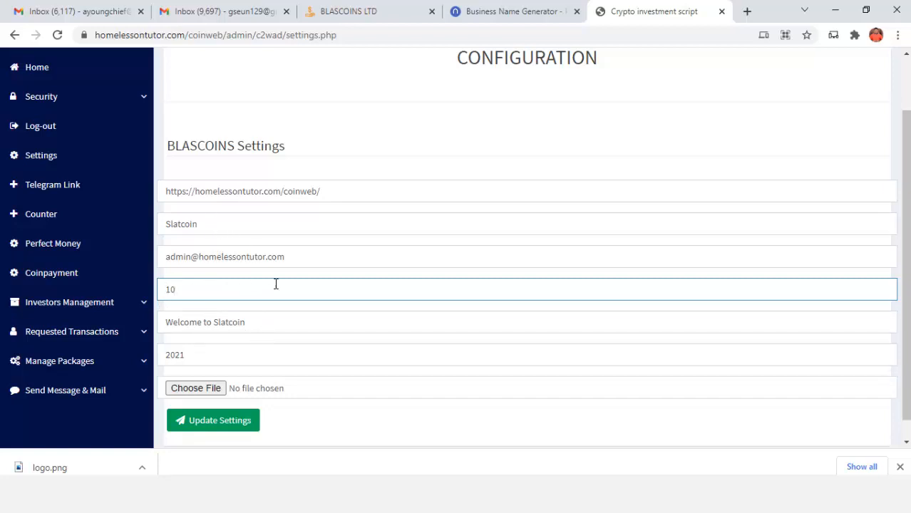
scroll(301, 297, down, 1)
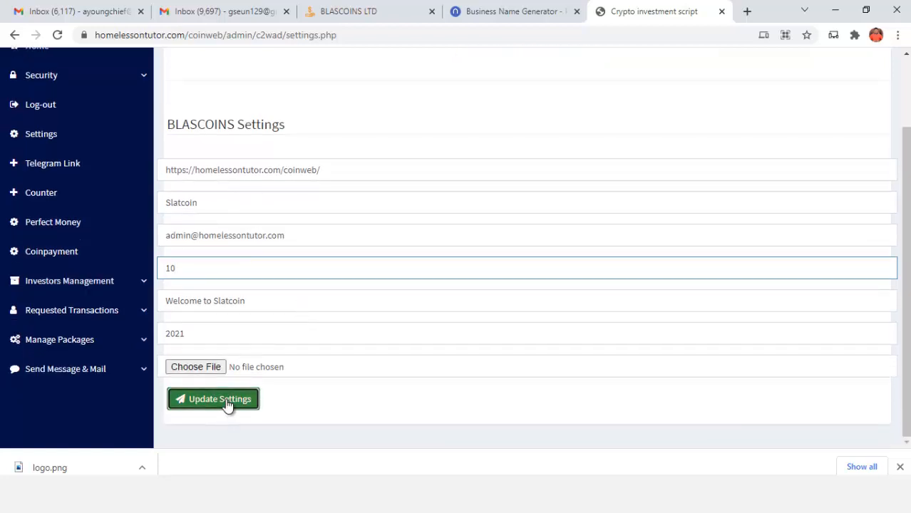
click(227, 404)
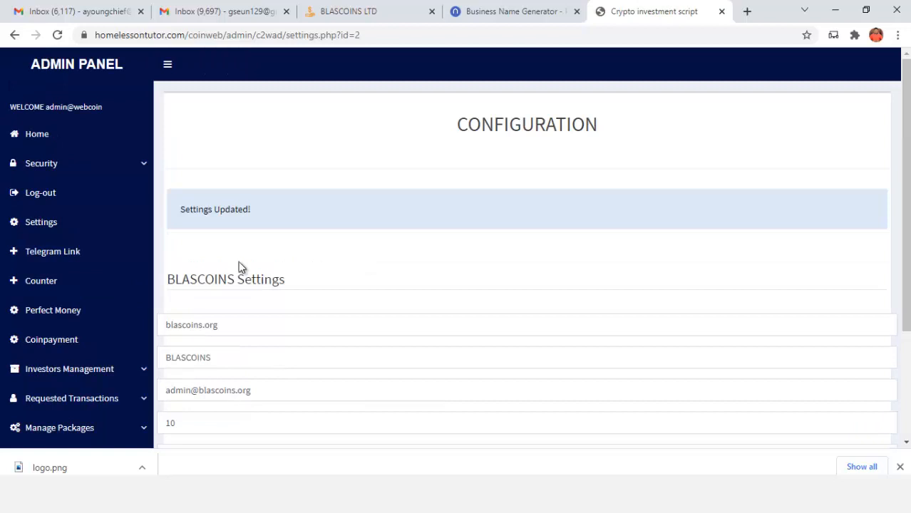
Recheck the saved Slatcoin values in Settings, then go to the Coinpayment settings page
scroll(267, 329, down, 3)
scroll(106, 301, up, 3)
click(32, 137)
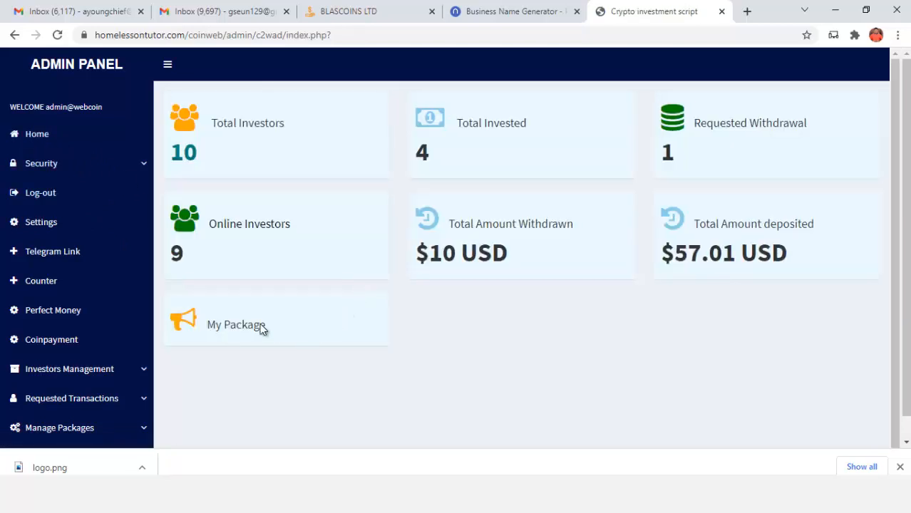
click(51, 225)
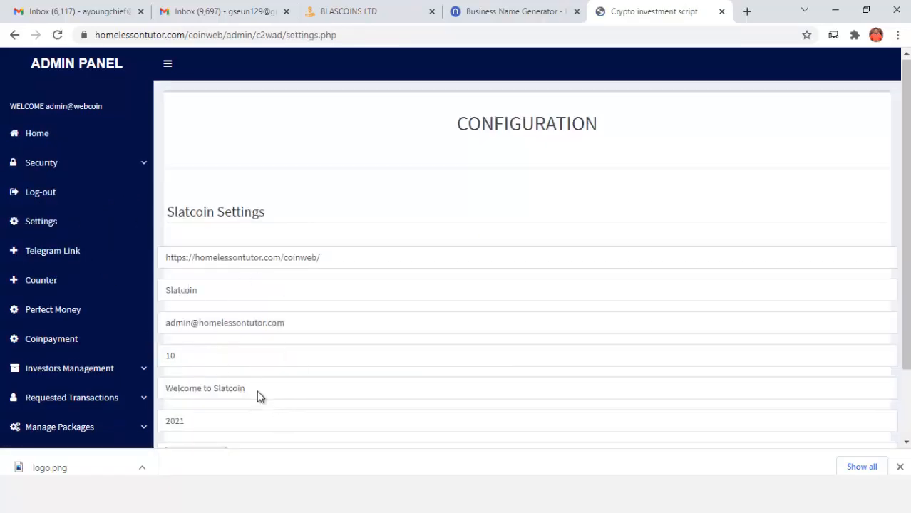
scroll(264, 403, down, 2)
scroll(203, 326, up, 1)
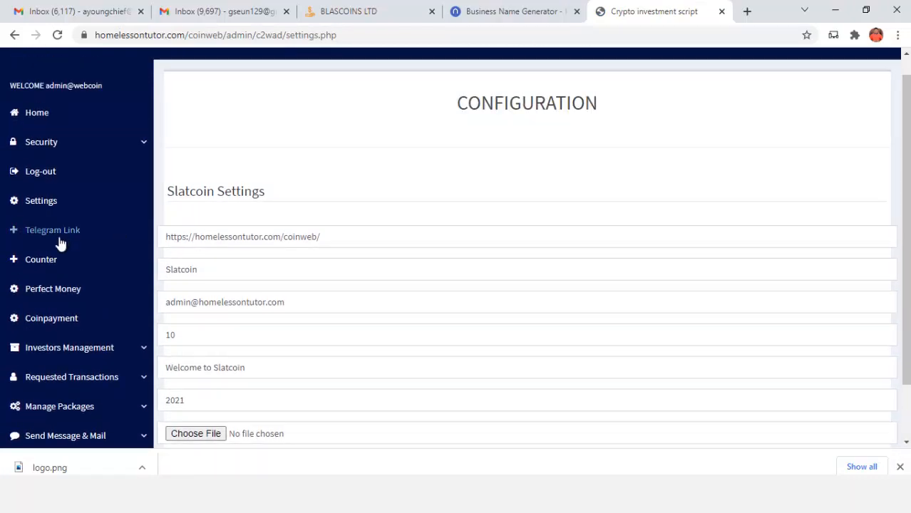
click(73, 318)
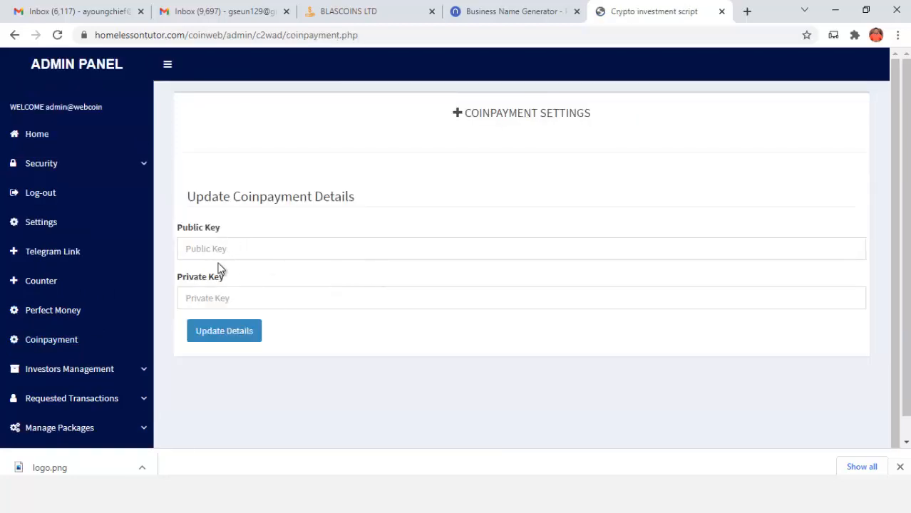
Look over the Coinpayment and Perfect Money settings, then go to Requested Transactions > Deposited Orders
click(232, 254)
click(237, 297)
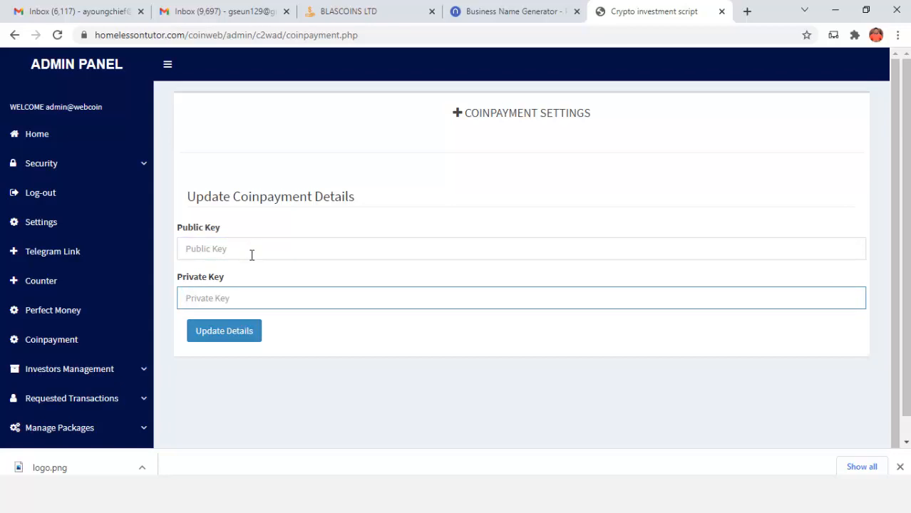
scroll(57, 307, down, 1)
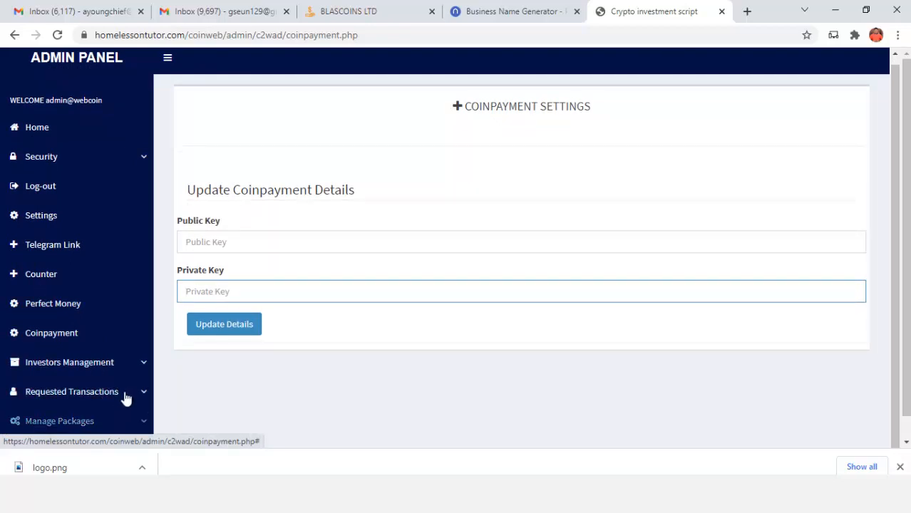
click(71, 304)
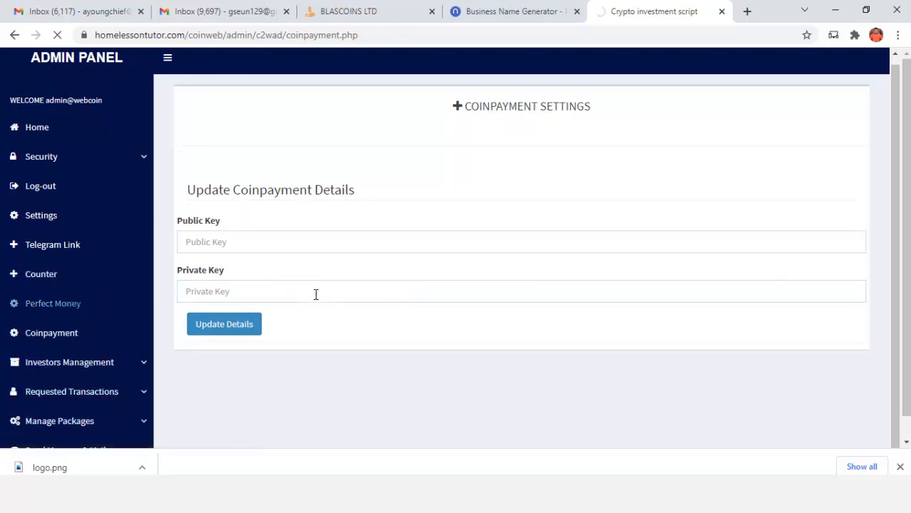
scroll(301, 303, down, 1)
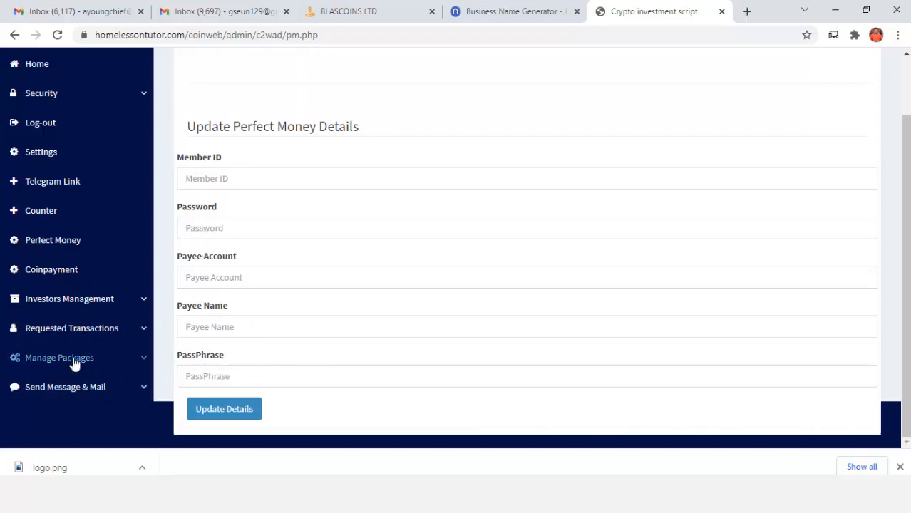
click(85, 338)
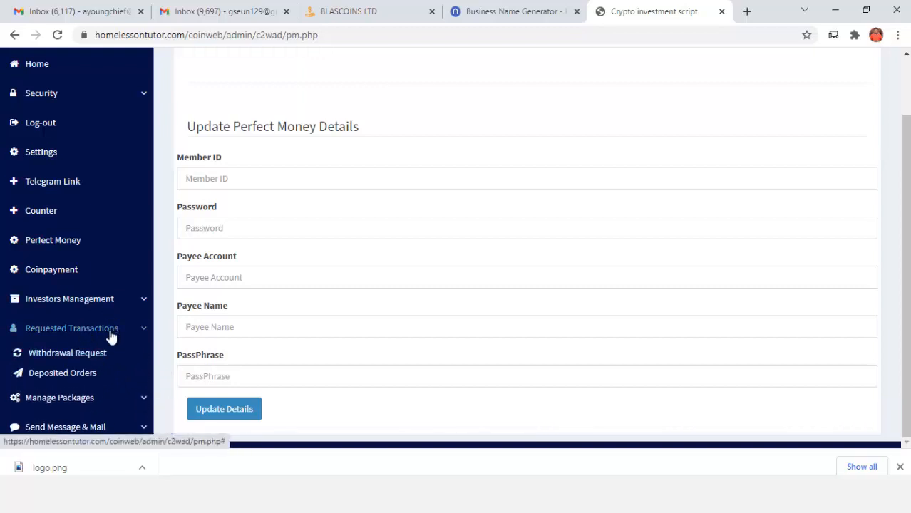
click(89, 371)
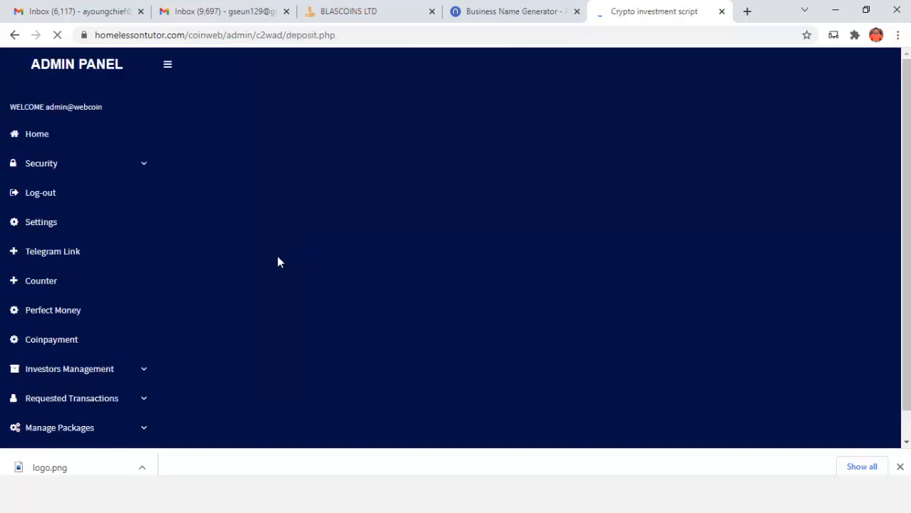
Delete the pending $6000 Bitcoin deposit and the $28 Dash deposit
scroll(288, 298, down, 1)
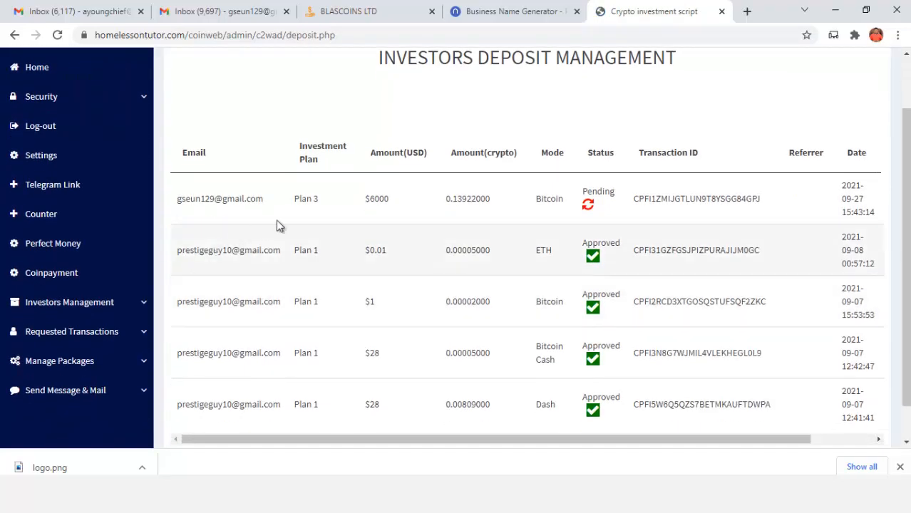
scroll(279, 226, down, 1)
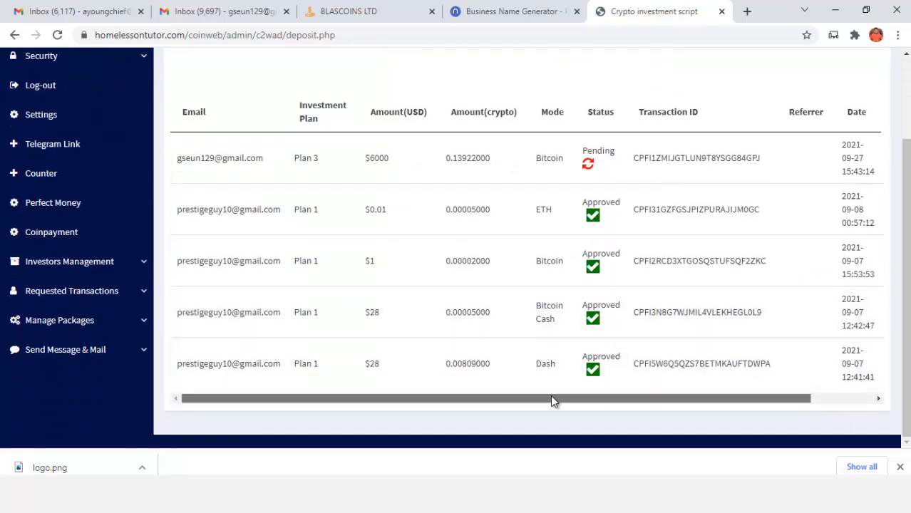
drag(550, 399, 678, 401)
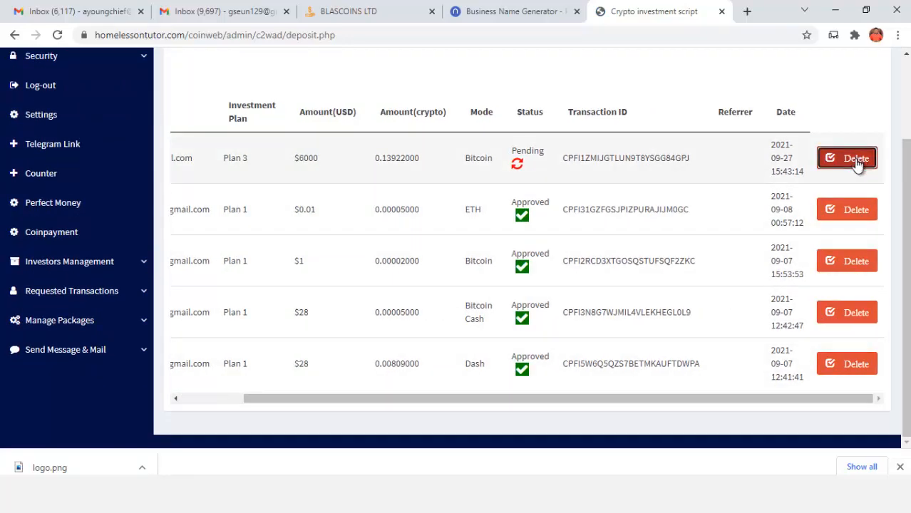
click(858, 158)
scroll(642, 264, down, 1)
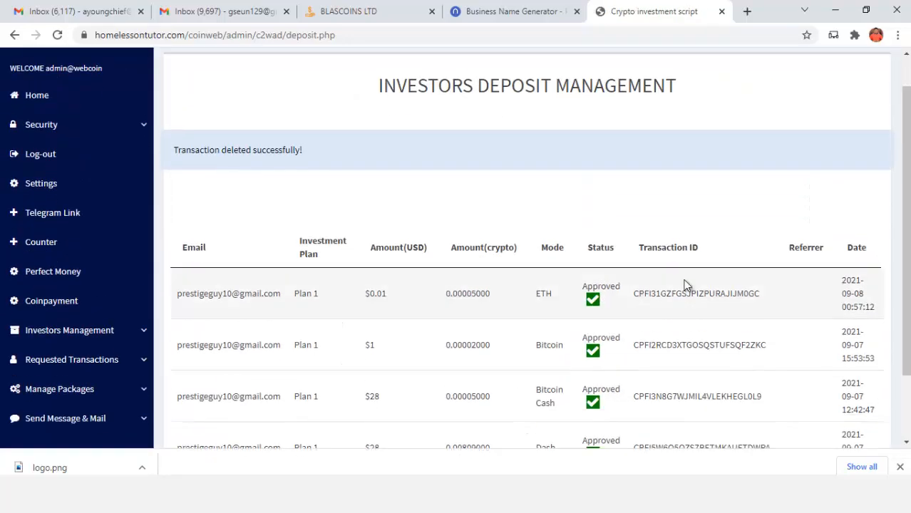
scroll(681, 321, down, 1)
drag(675, 401, 797, 390)
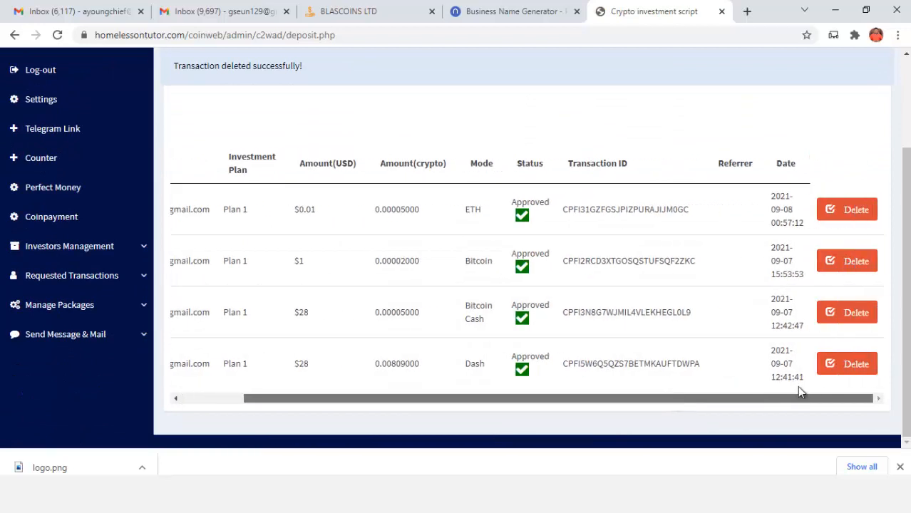
click(842, 367)
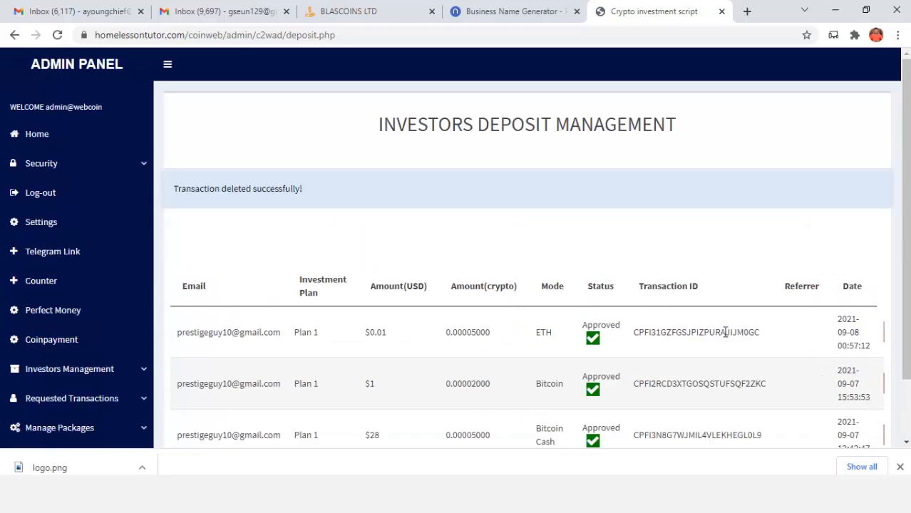
Delete the remaining $28 Bitcoin Cash, $1 Bitcoin and $0.01 ETH deposits
scroll(714, 371, down, 1)
drag(709, 398, 828, 395)
click(836, 367)
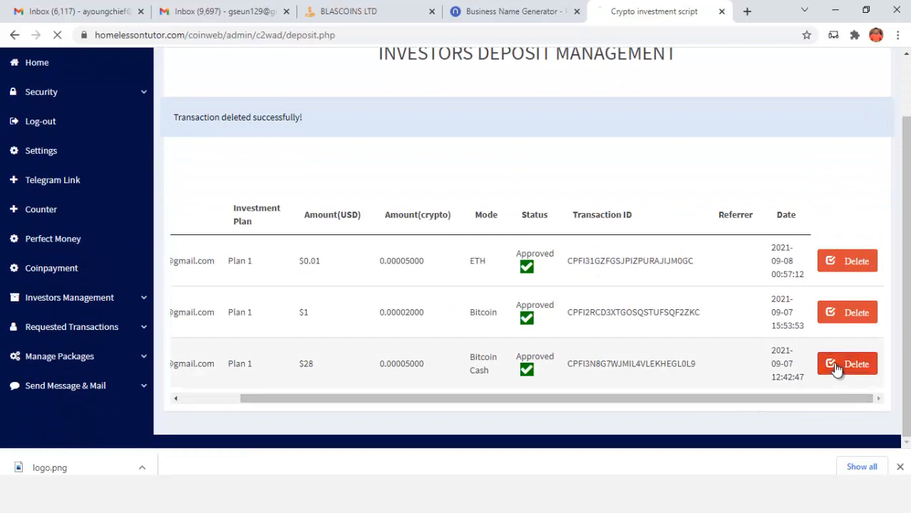
scroll(678, 352, down, 1)
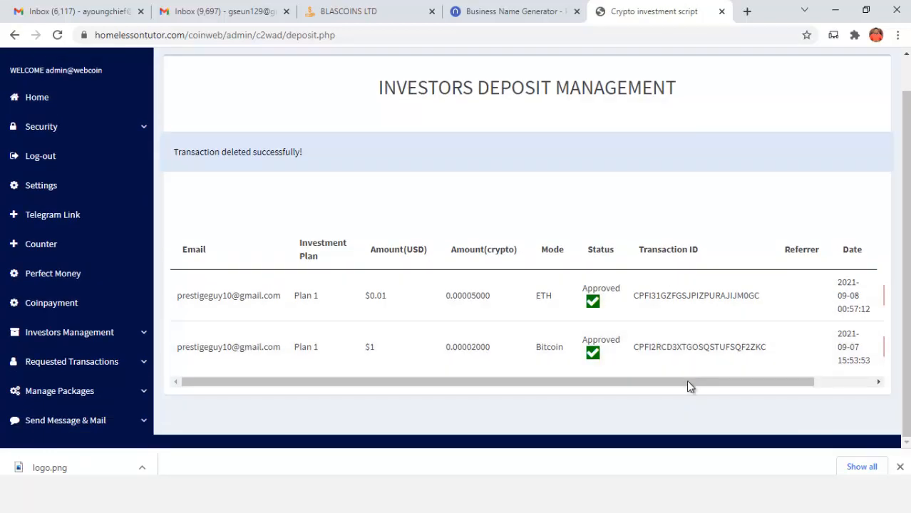
drag(704, 382, 763, 382)
click(829, 357)
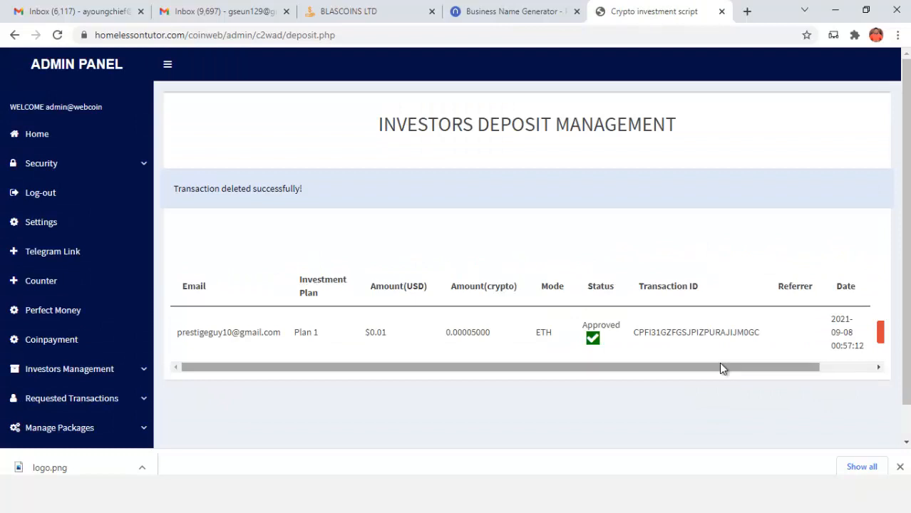
scroll(713, 356, down, 1)
drag(706, 331, 853, 332)
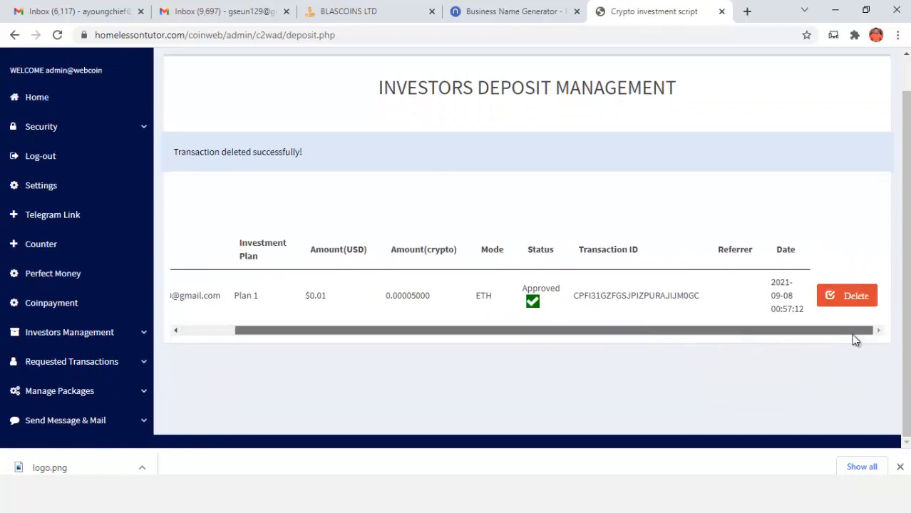
click(855, 300)
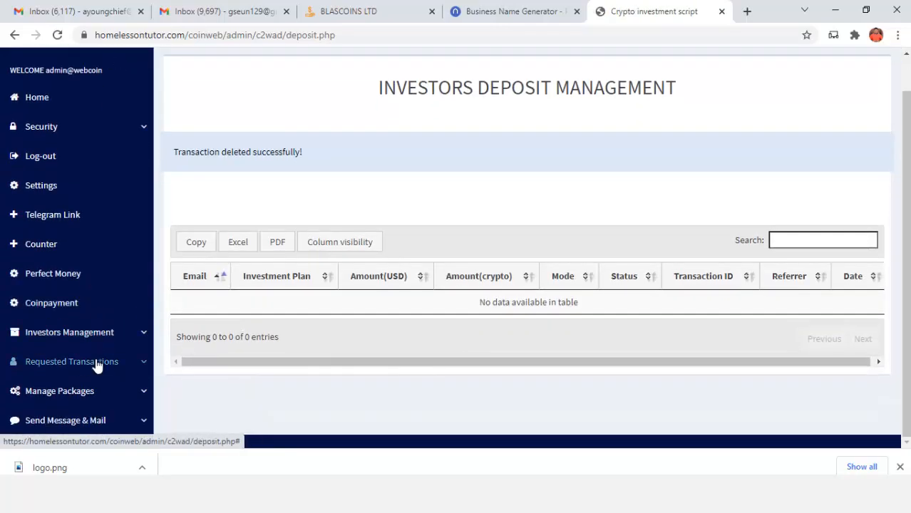
click(96, 361)
scroll(99, 320, down, 1)
Delete the single $10 Bitcoin withdrawal request from the Withdrawal Request list
click(103, 382)
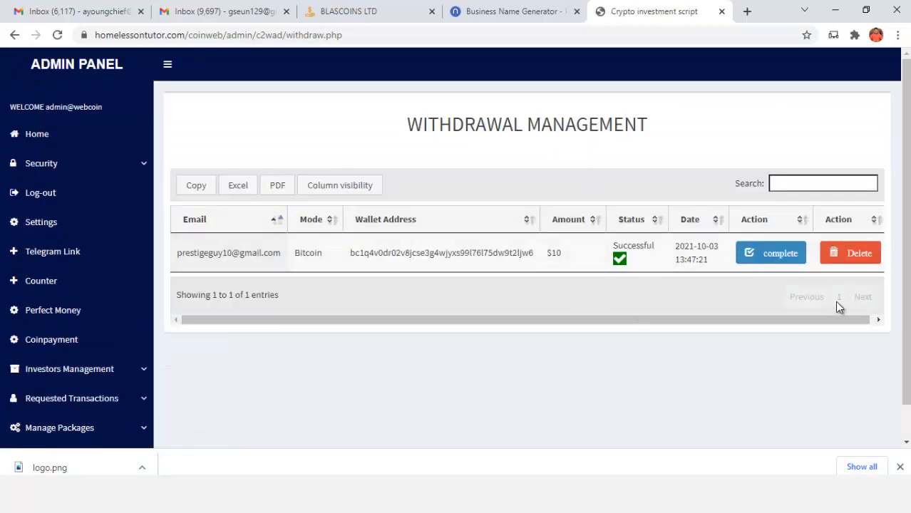
click(852, 256)
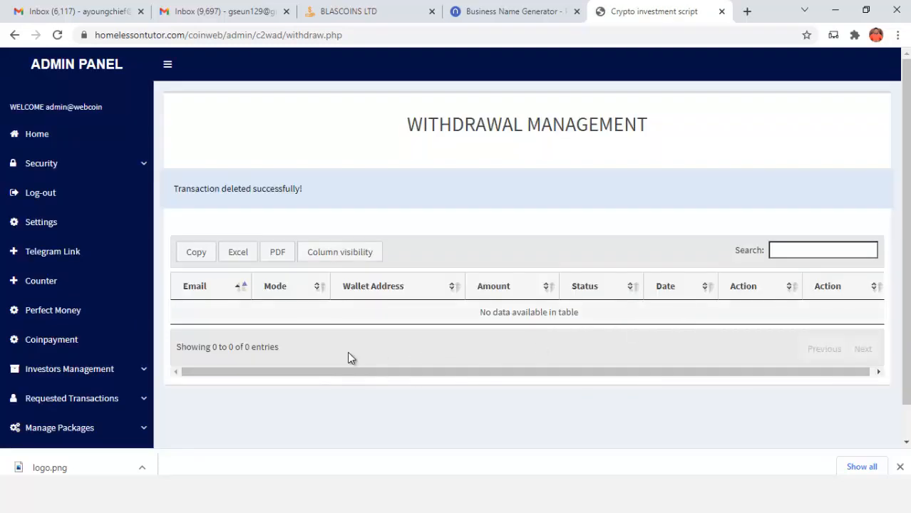
click(89, 405)
scroll(106, 371, down, 1)
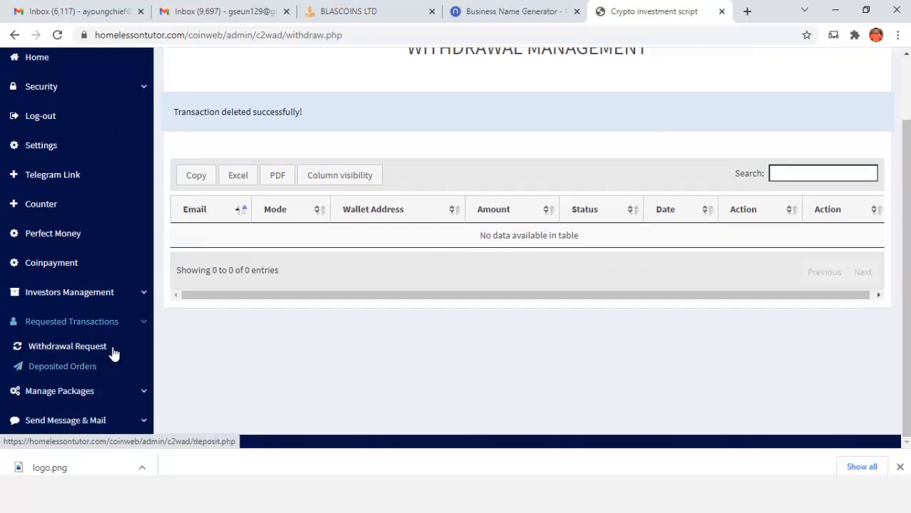
click(102, 298)
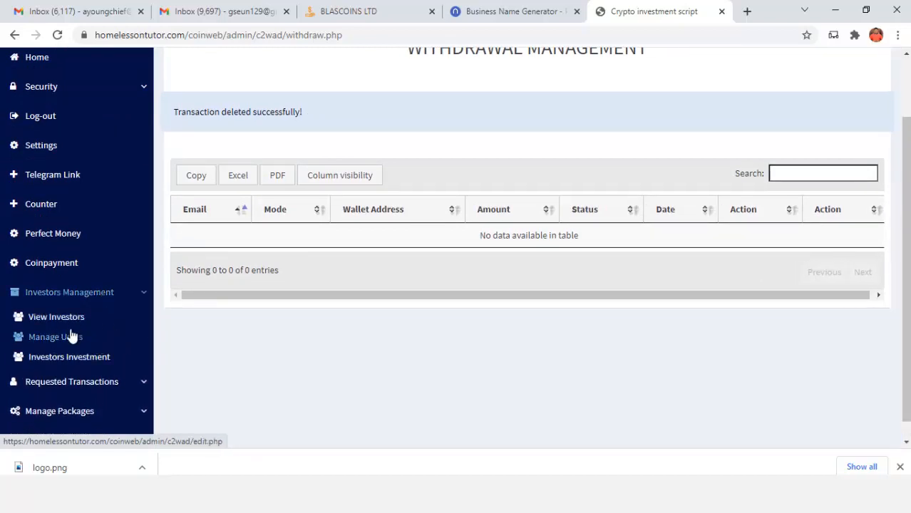
Bring up the Investors Management user list with its Delete actions
click(75, 319)
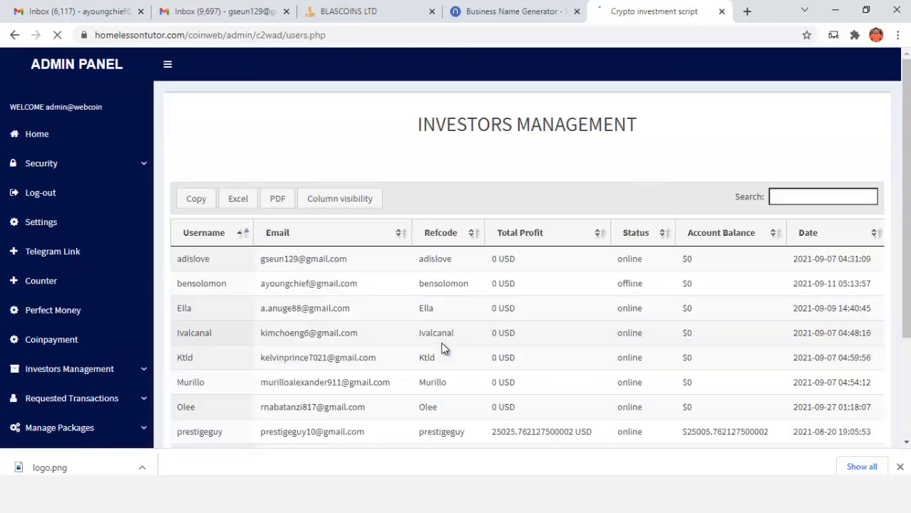
scroll(448, 320, down, 3)
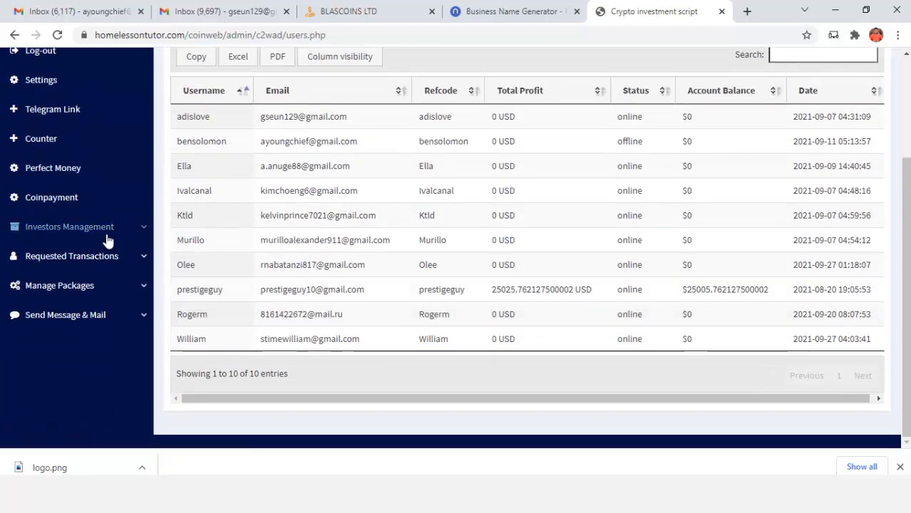
scroll(83, 239, up, 2)
scroll(86, 295, down, 1)
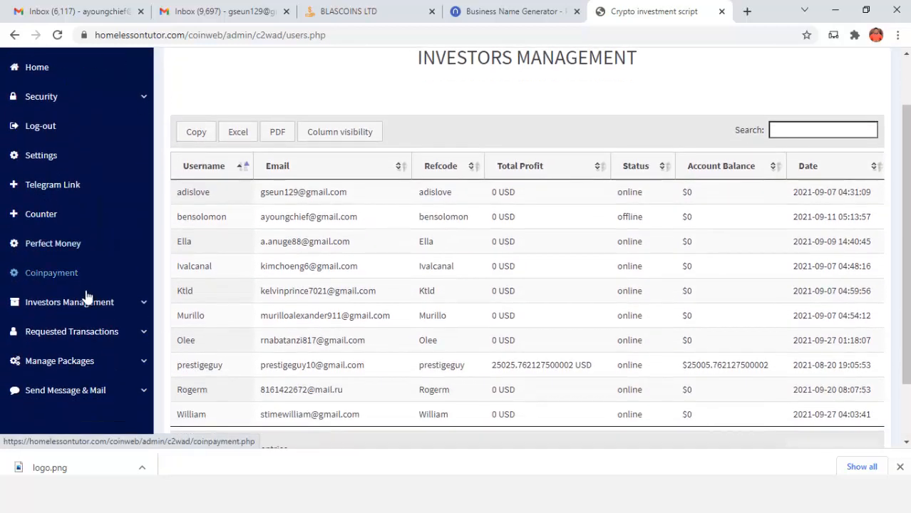
click(80, 303)
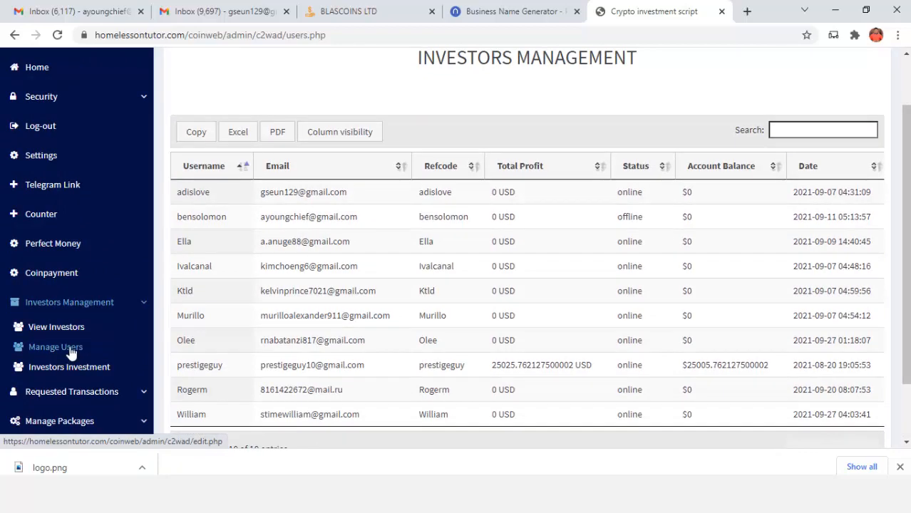
click(71, 348)
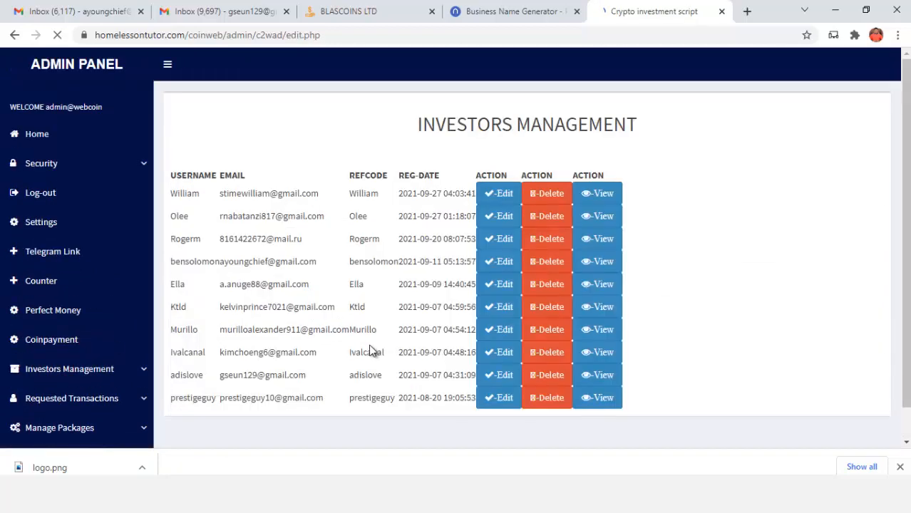
scroll(499, 289, down, 3)
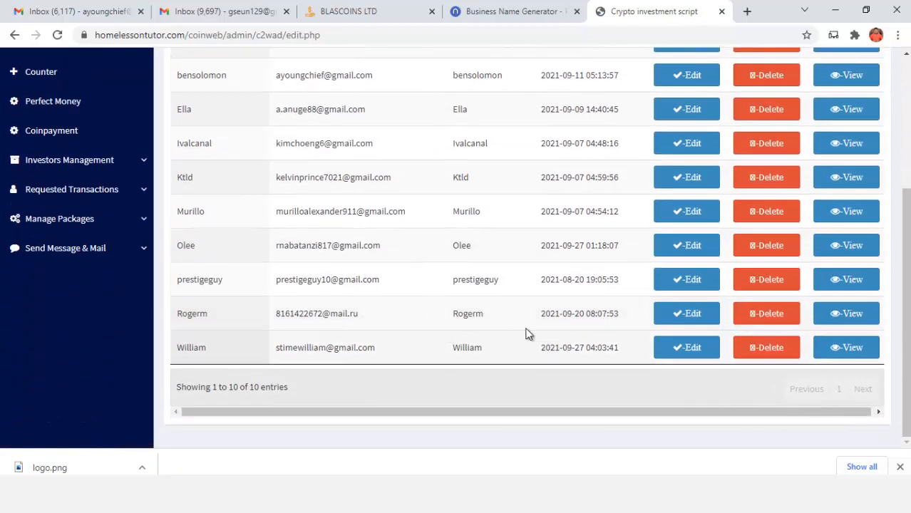
scroll(527, 334, up, 3)
Delete the first five investor accounts from the top of the list
click(763, 250)
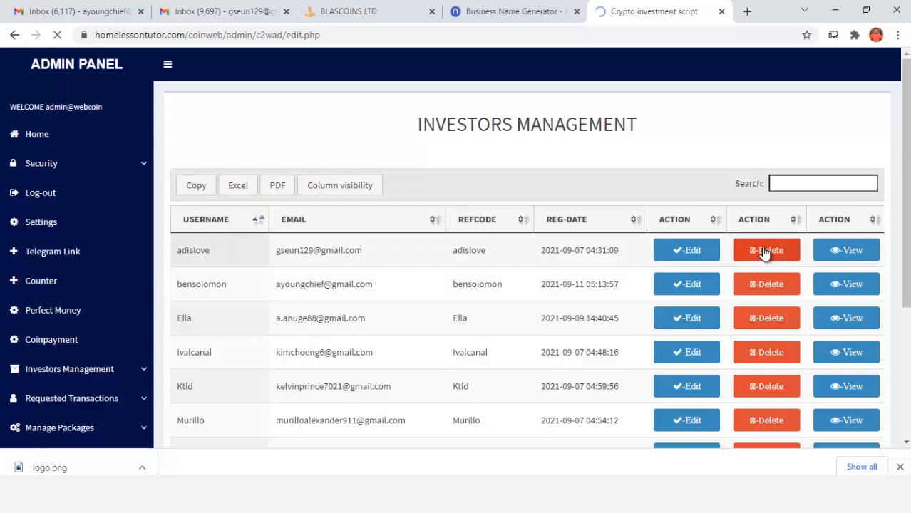
click(765, 322)
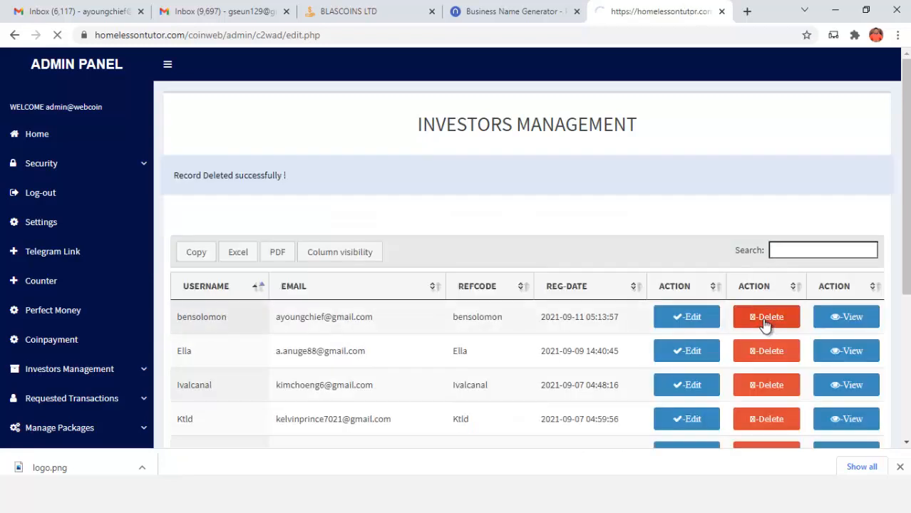
click(764, 322)
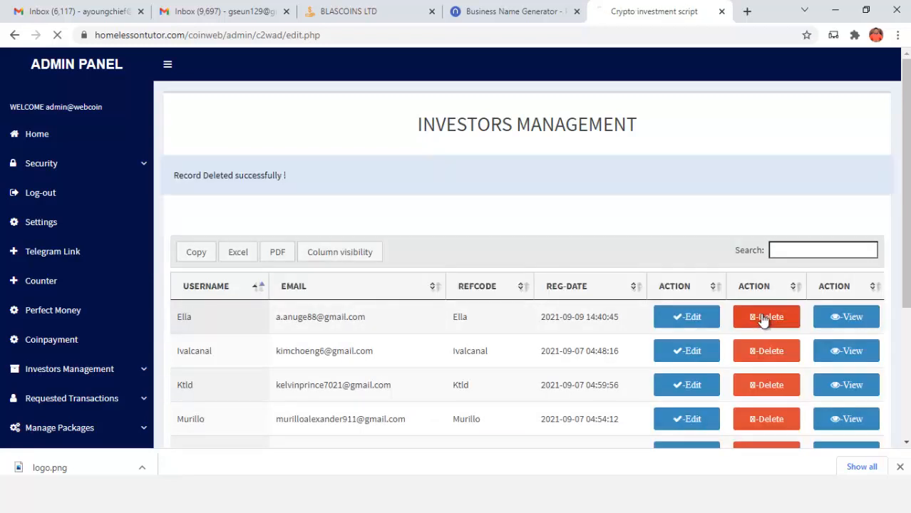
scroll(785, 285, down, 1)
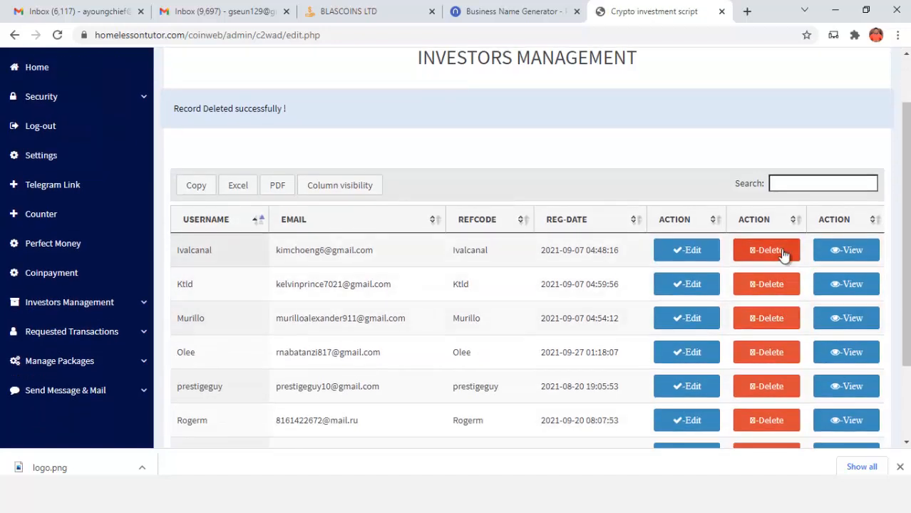
click(781, 253)
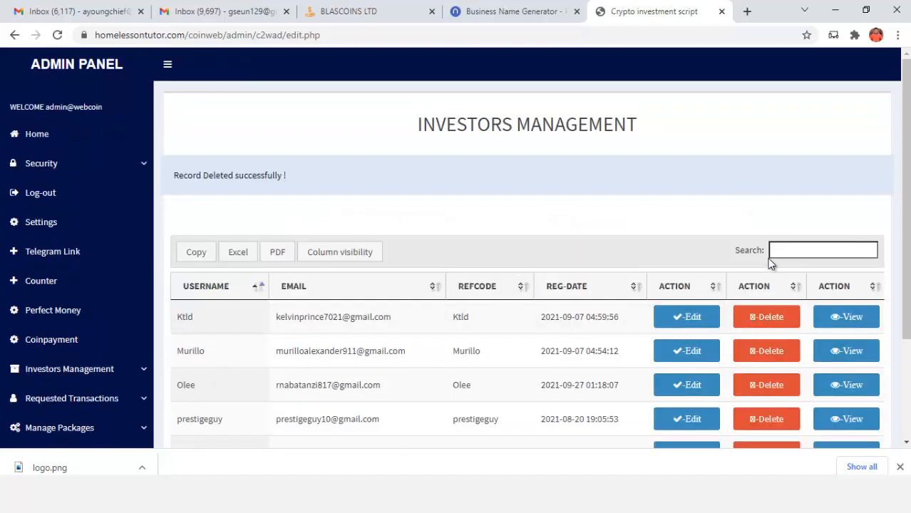
scroll(768, 258, down, 1)
click(765, 253)
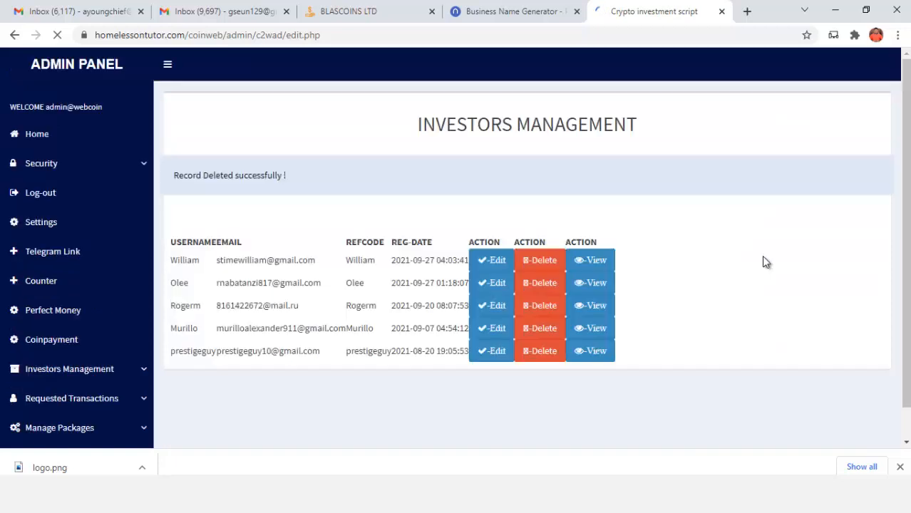
Delete four more investor accounts, trimming the list to the last remaining investors
scroll(762, 255, down, 1)
click(765, 213)
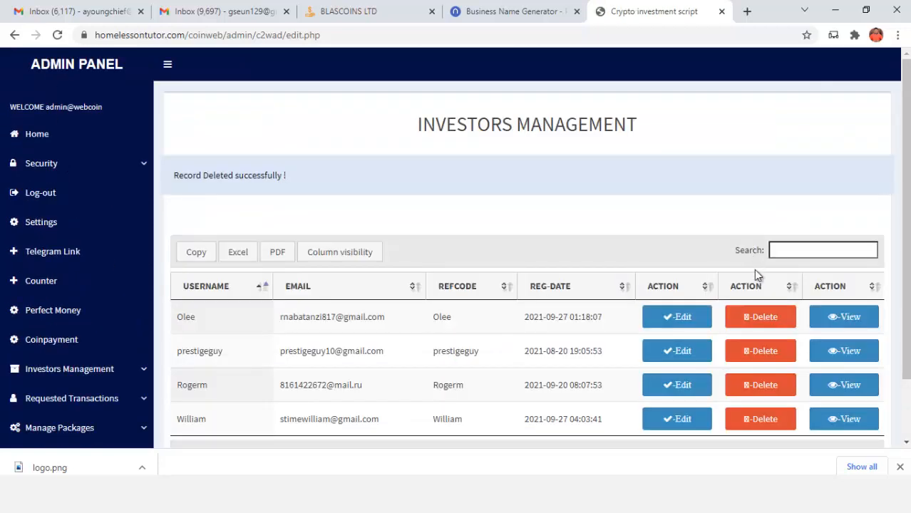
scroll(758, 275, down, 1)
click(755, 251)
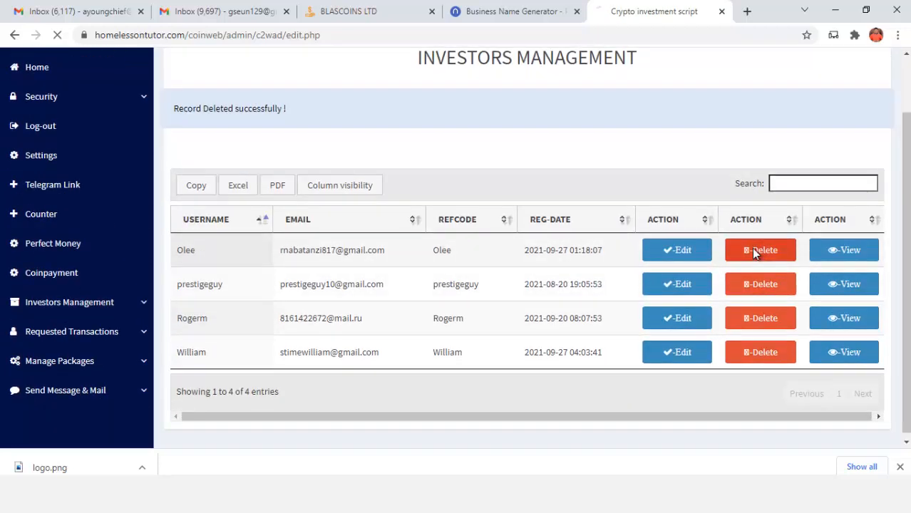
scroll(755, 251, down, 1)
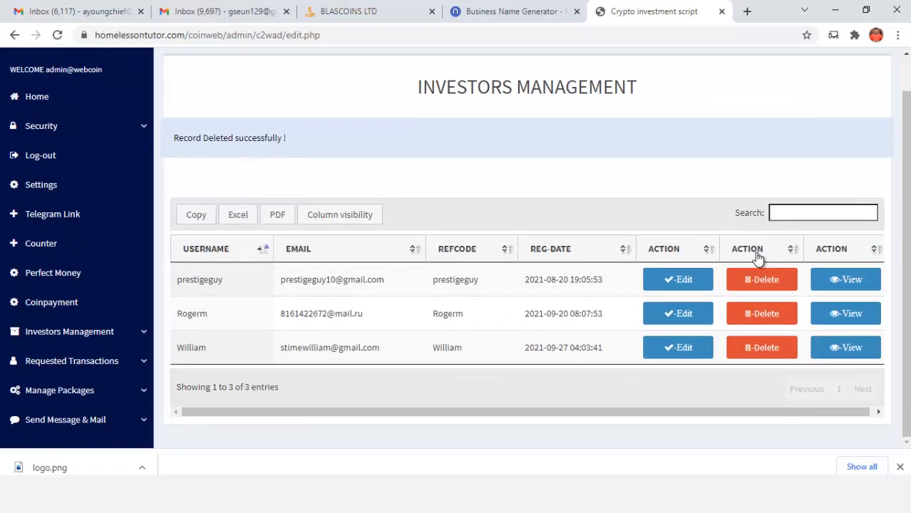
click(764, 280)
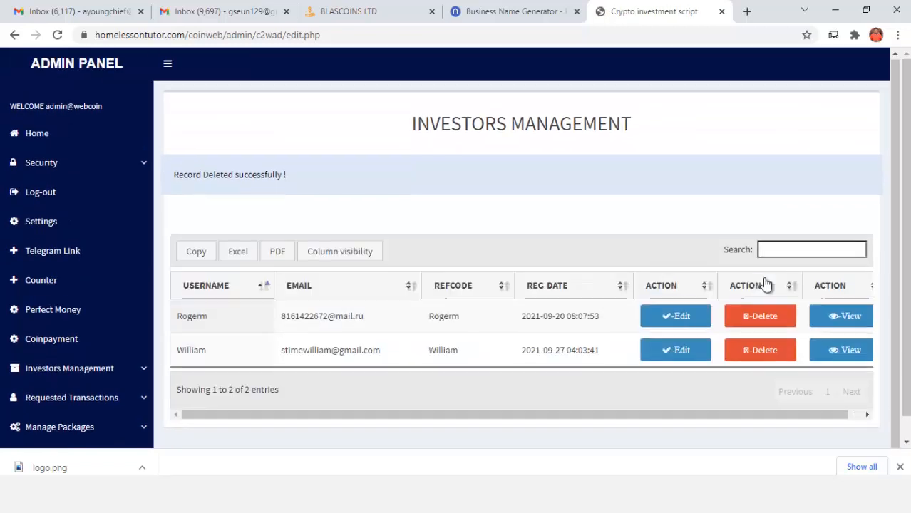
click(768, 310)
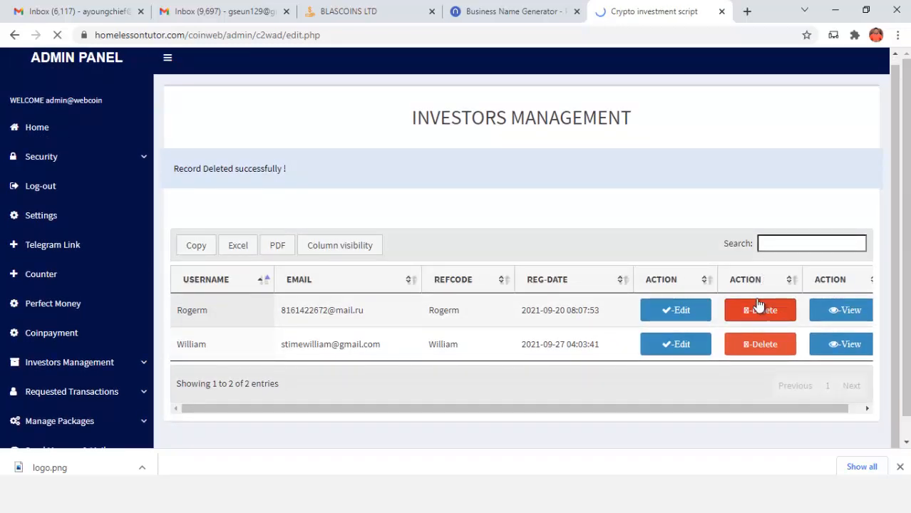
Review the remaining investor's details in the edit form
click(683, 316)
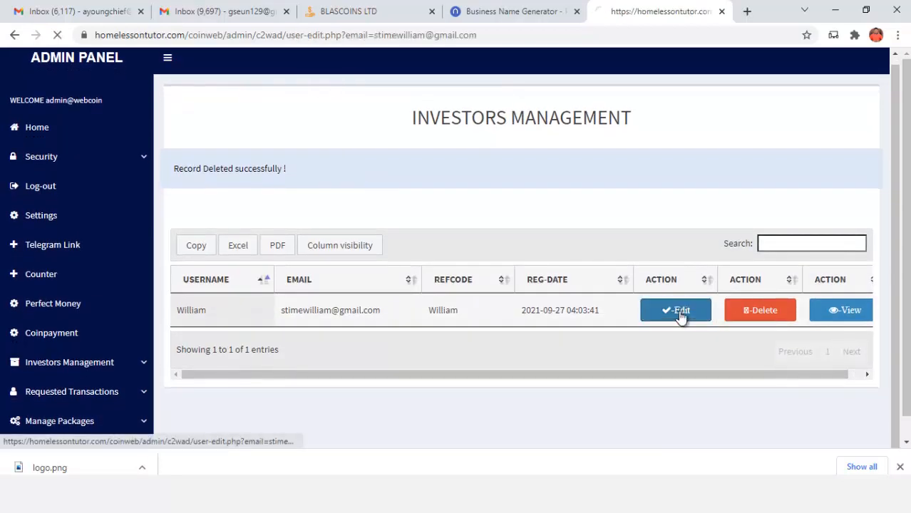
scroll(591, 321, down, 3)
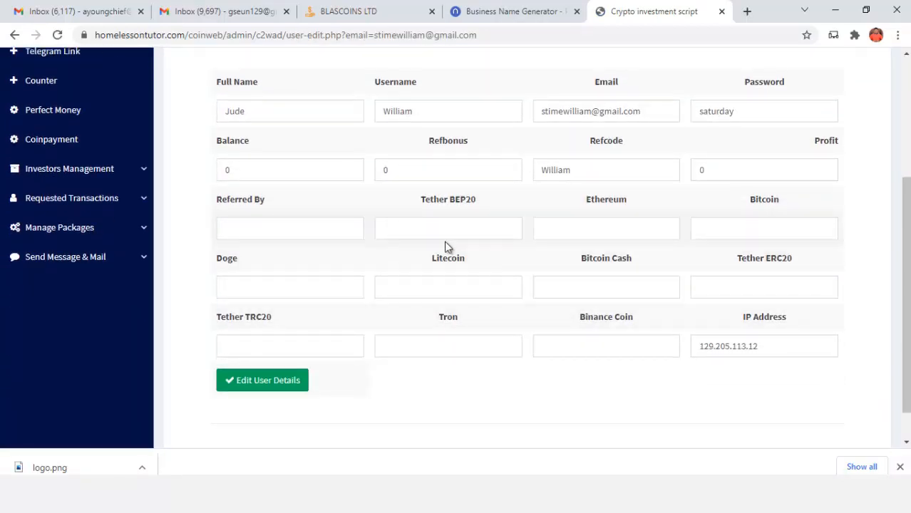
scroll(826, 379, up, 2)
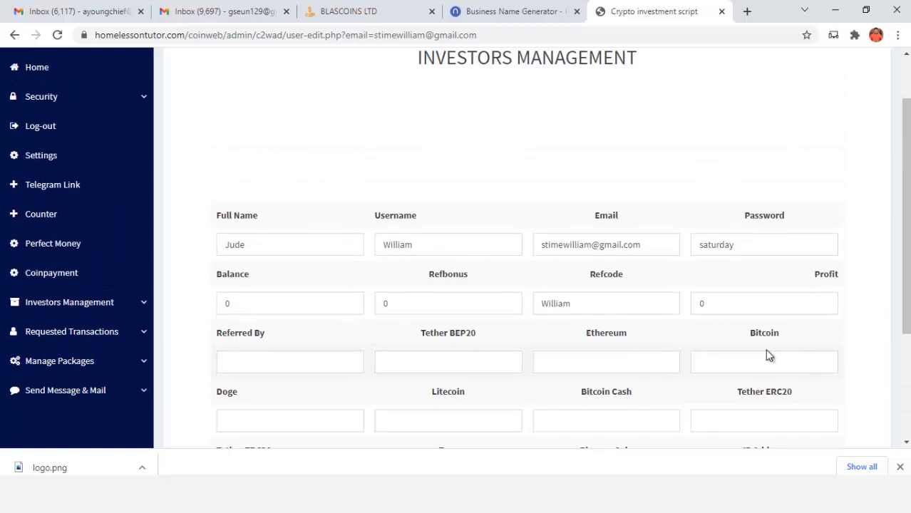
scroll(704, 286, down, 3)
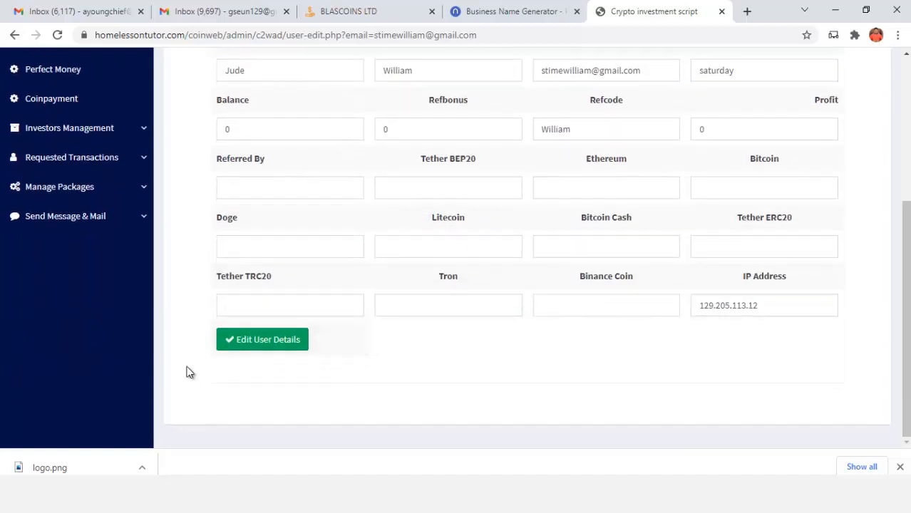
scroll(340, 372, up, 2)
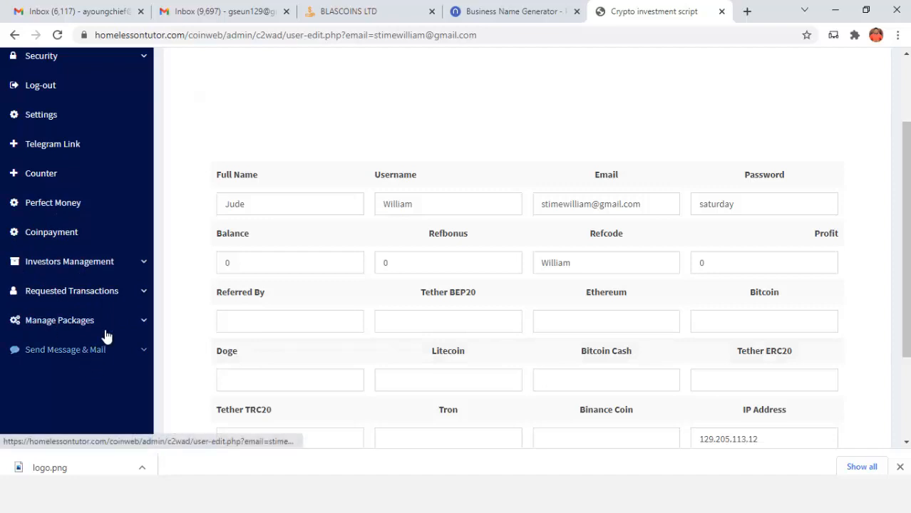
View the added investment packages, Plan 1 through Plan 4
click(84, 326)
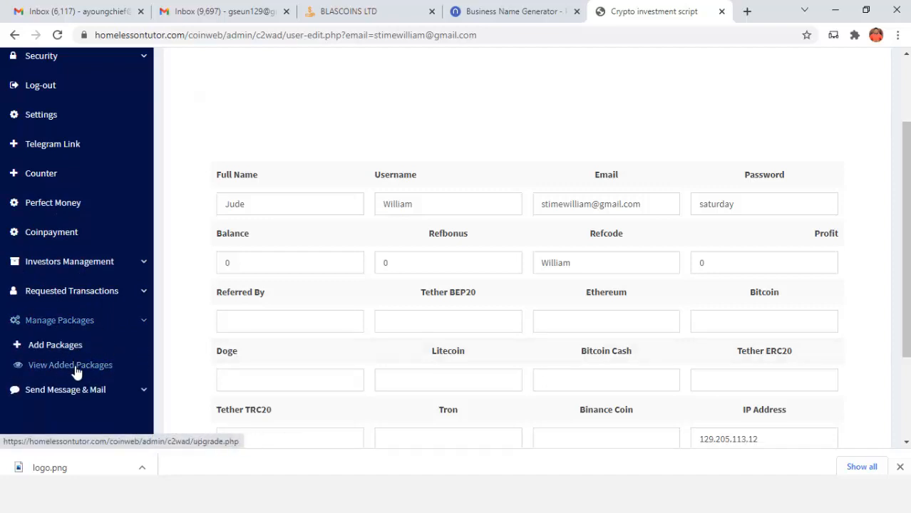
click(91, 366)
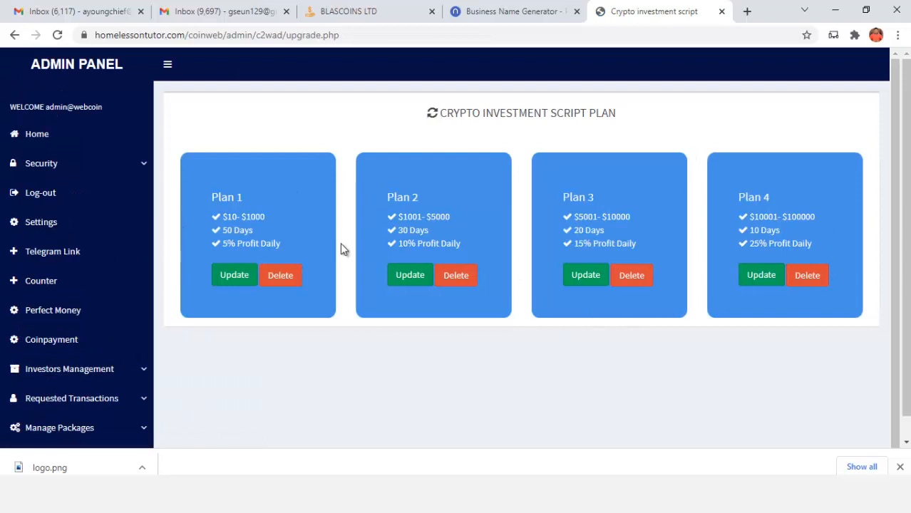
scroll(234, 315, down, 1)
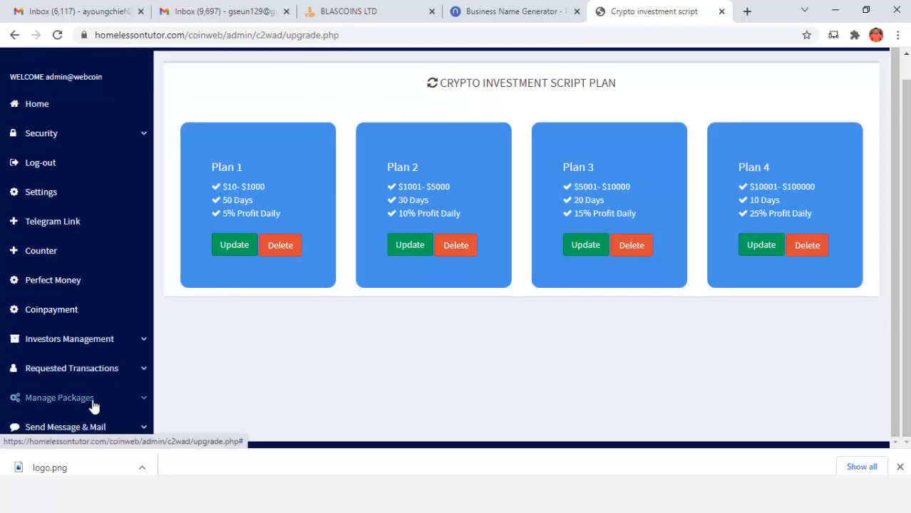
click(93, 403)
scroll(71, 406, down, 1)
Start a new package named Business Plan with a 10% daily increase
click(61, 384)
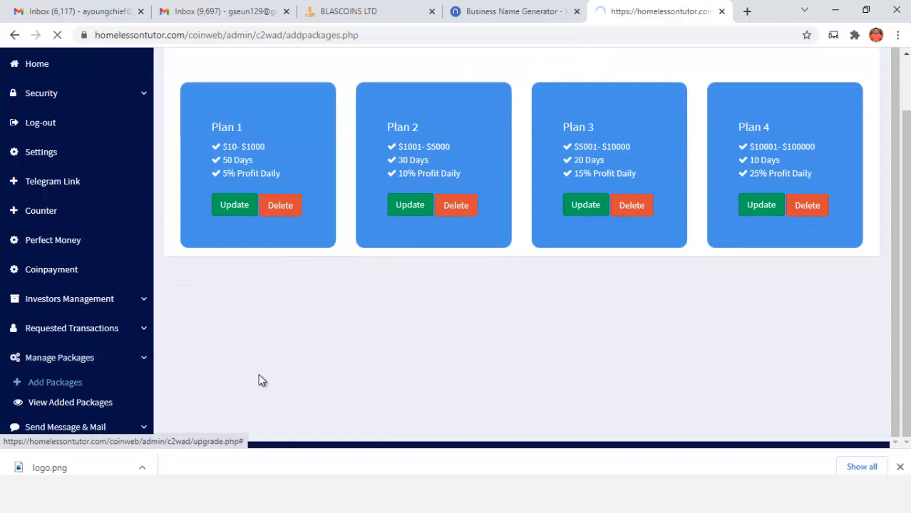
scroll(204, 265, down, 2)
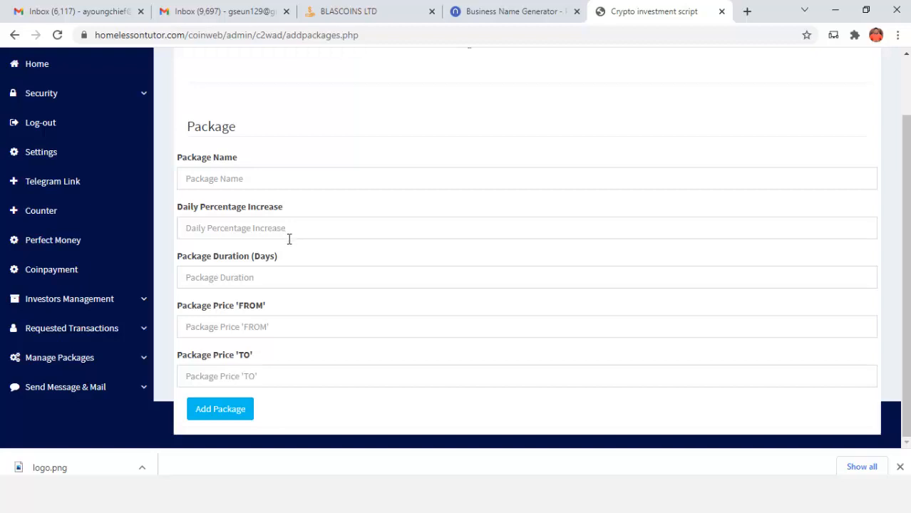
click(245, 276)
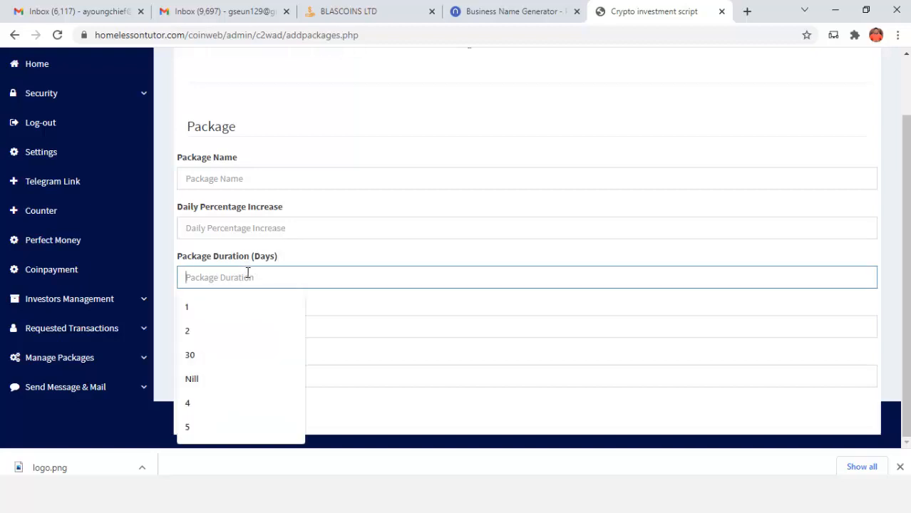
click(219, 179)
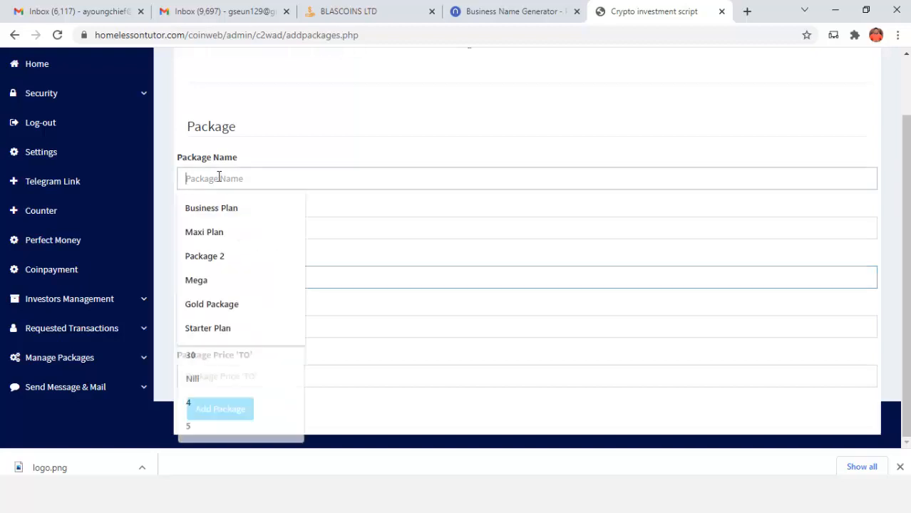
click(212, 206)
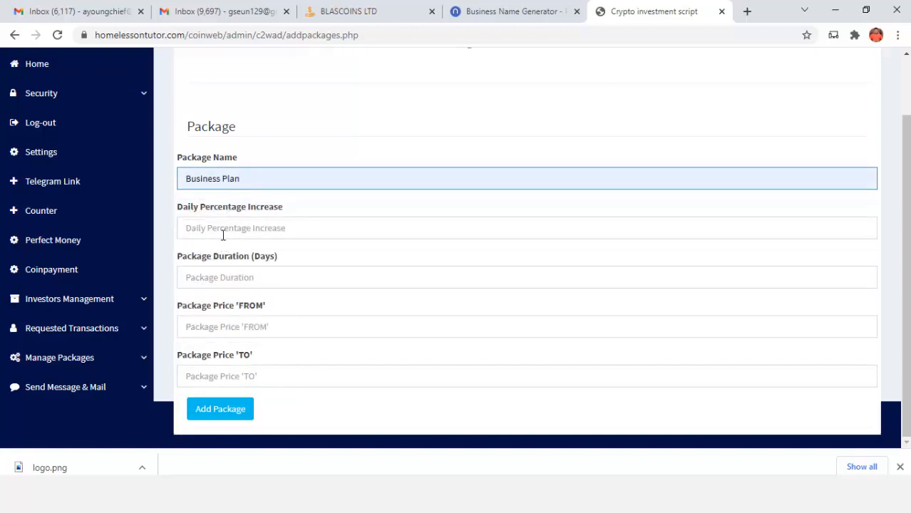
click(222, 228)
text(10)
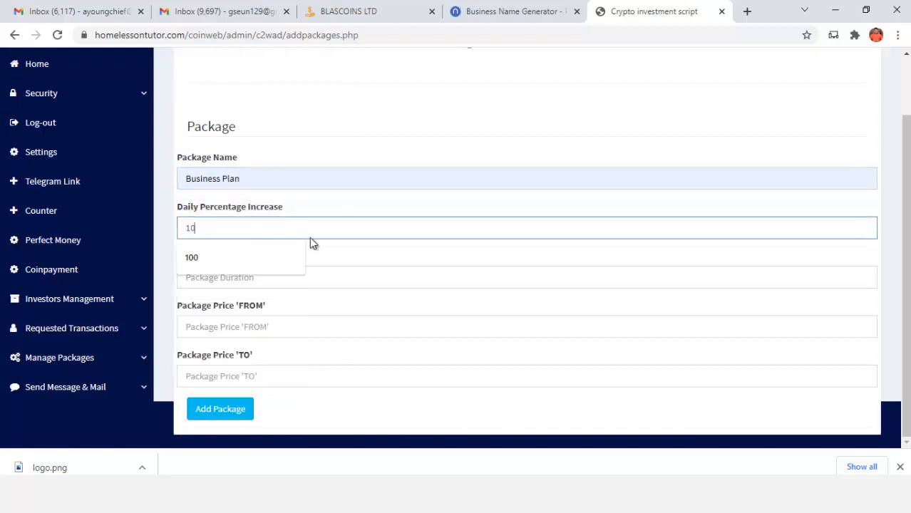
click(330, 188)
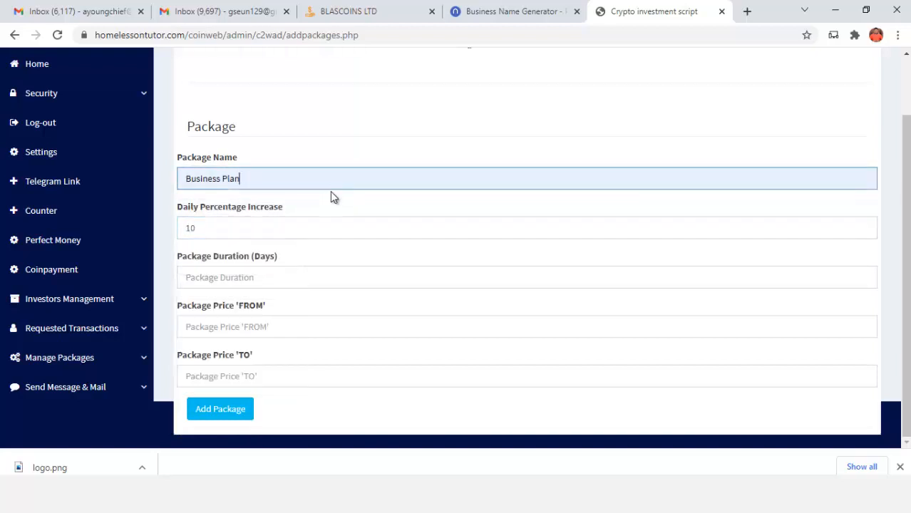
Give Business Plan a 5-day duration and price range 1000 to 20000, then save it
click(254, 277)
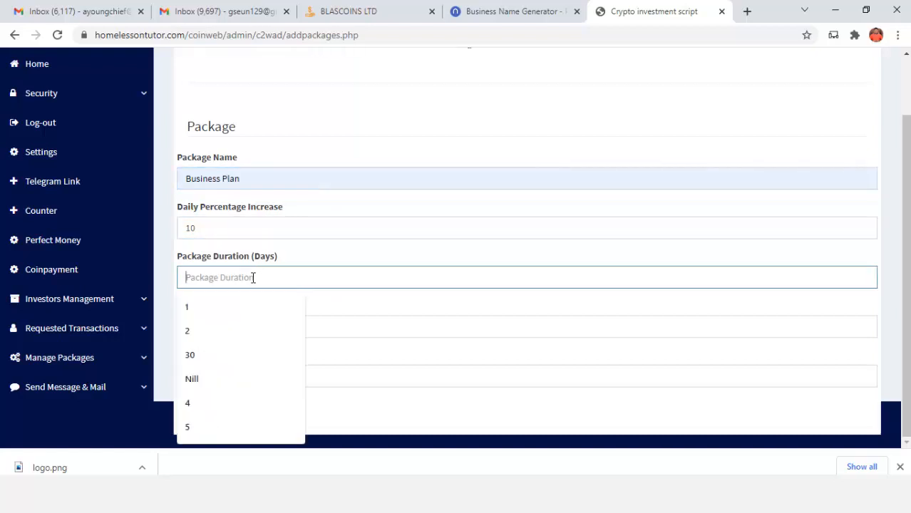
text(5)
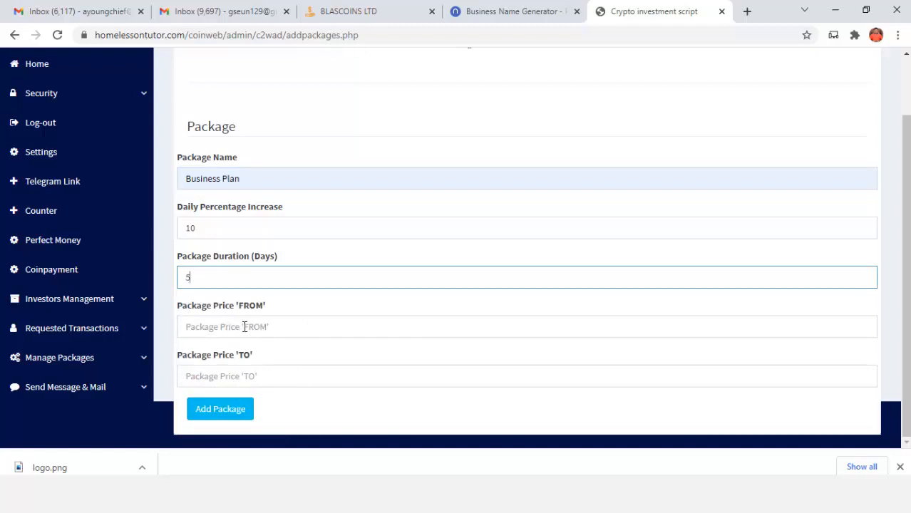
click(244, 327)
text(1000)
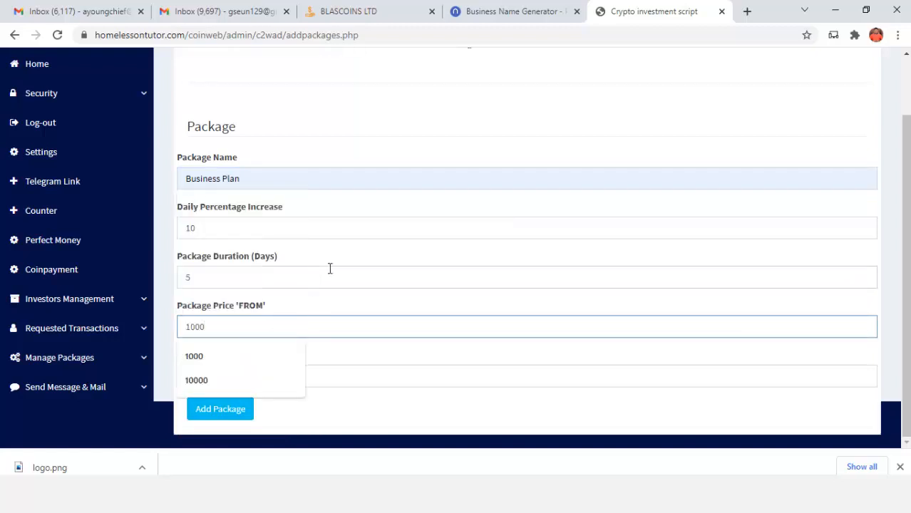
click(330, 269)
click(231, 375)
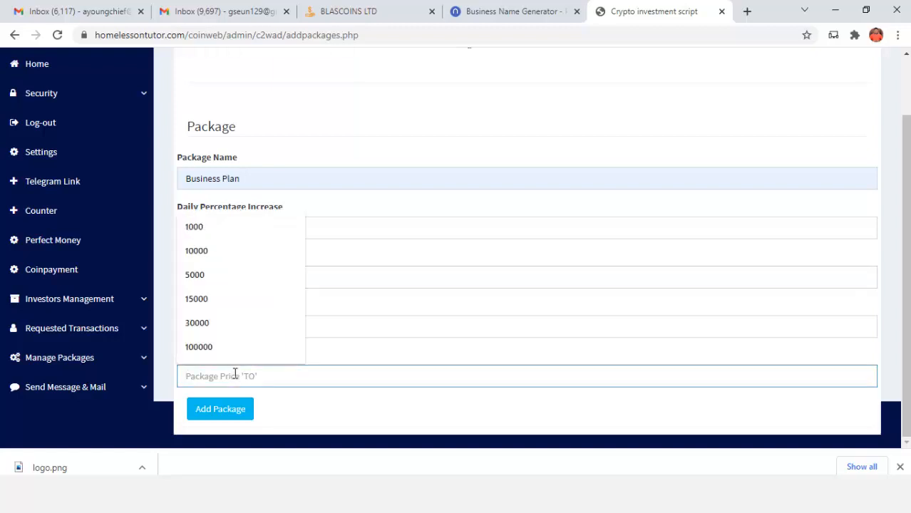
text(20000)
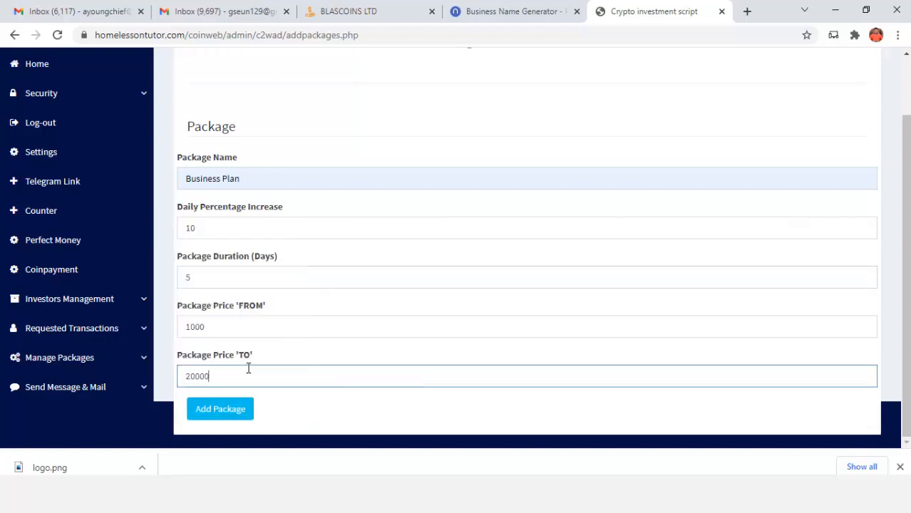
click(228, 416)
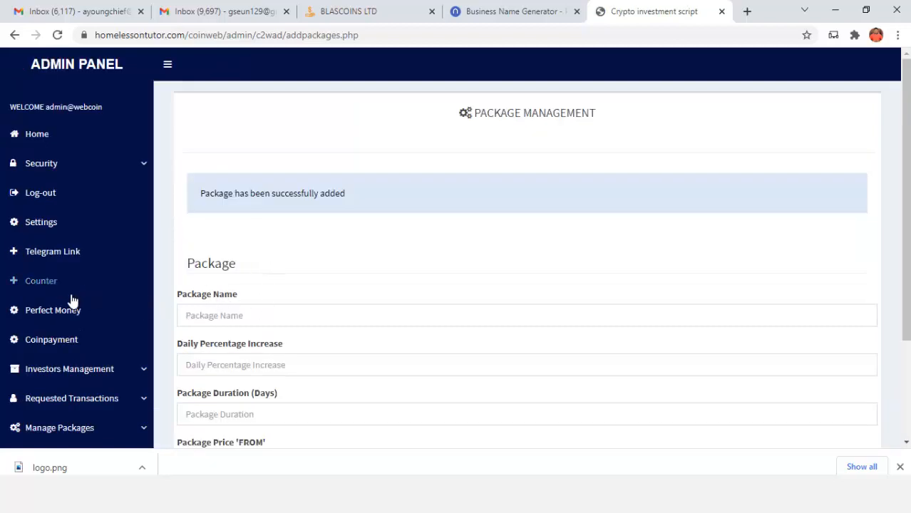
Delete the Plan 4 package from the added packages list and confirm the deletion
scroll(96, 324, down, 1)
click(80, 298)
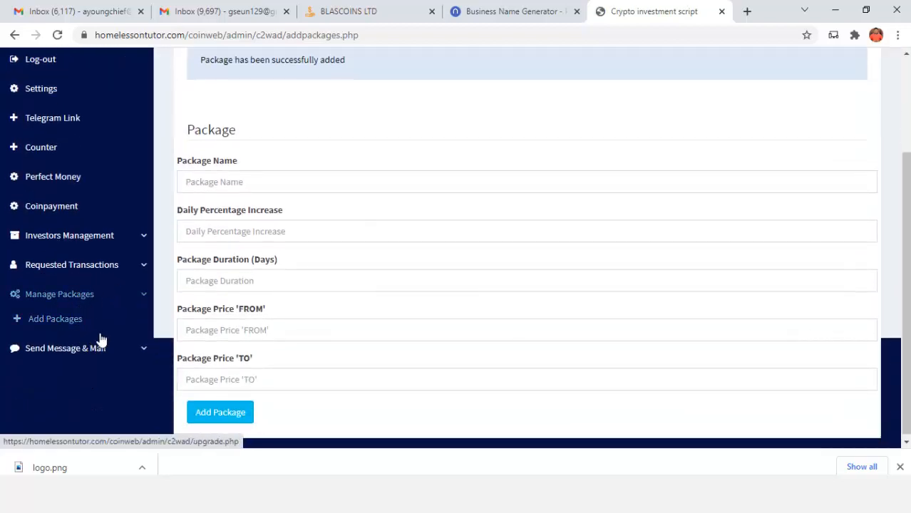
click(85, 335)
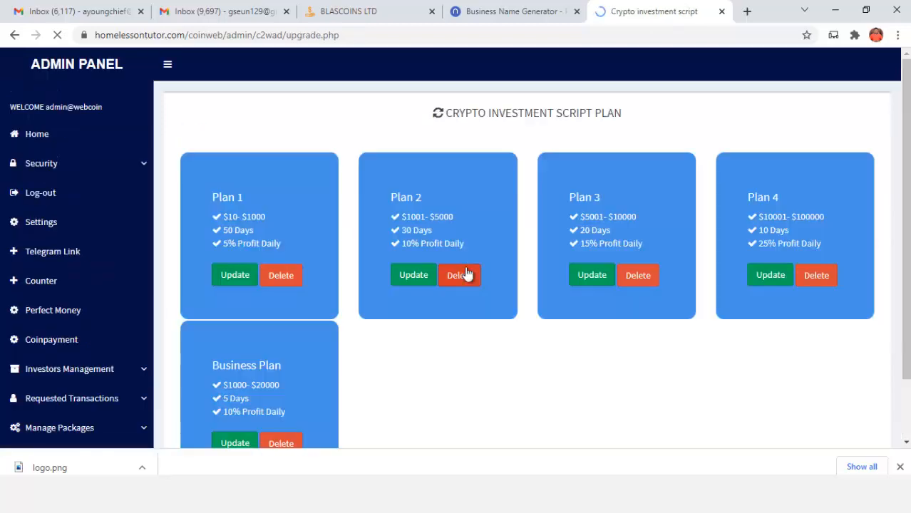
scroll(299, 314, down, 1)
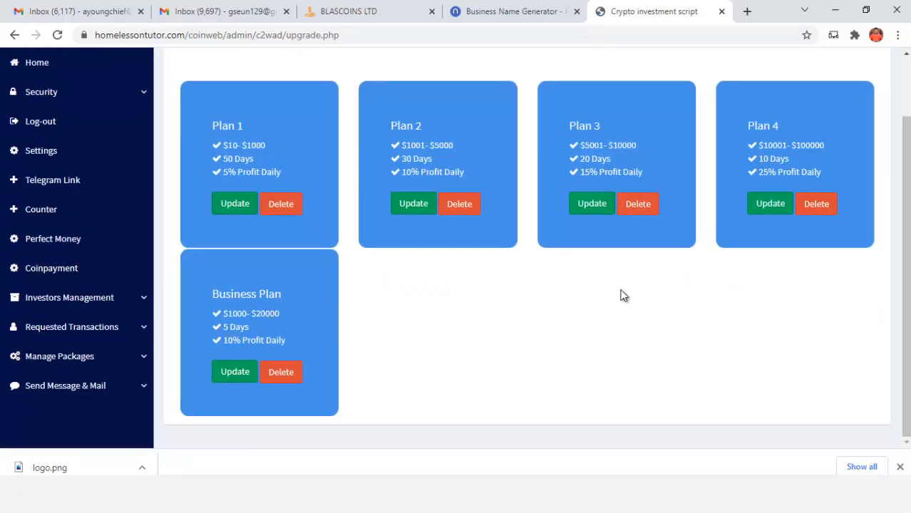
click(825, 213)
click(515, 113)
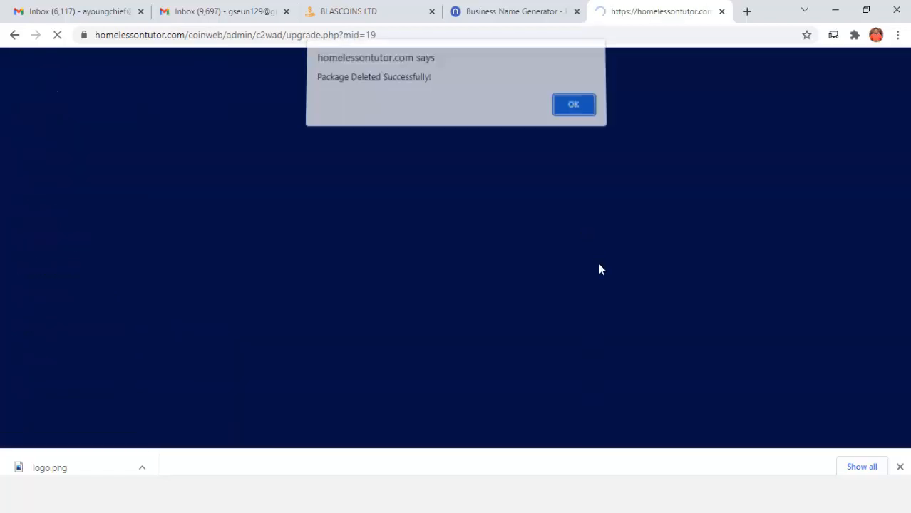
click(570, 112)
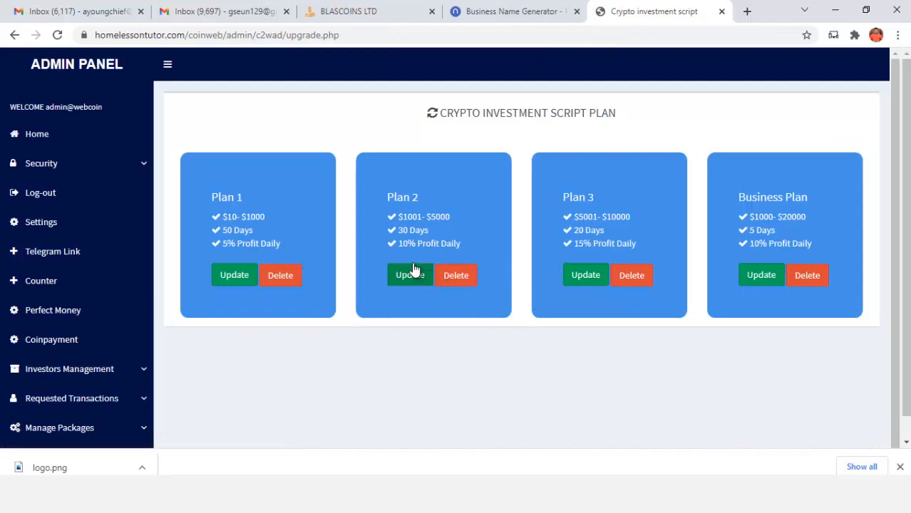
Save Plan 2 unchanged at 10% daily for 30 days, priced 1001 to 5000
click(410, 276)
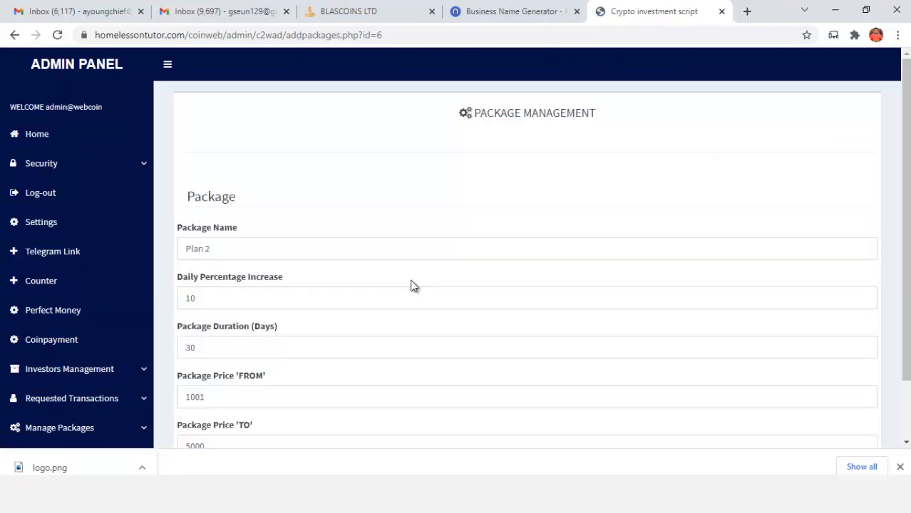
scroll(358, 257, down, 1)
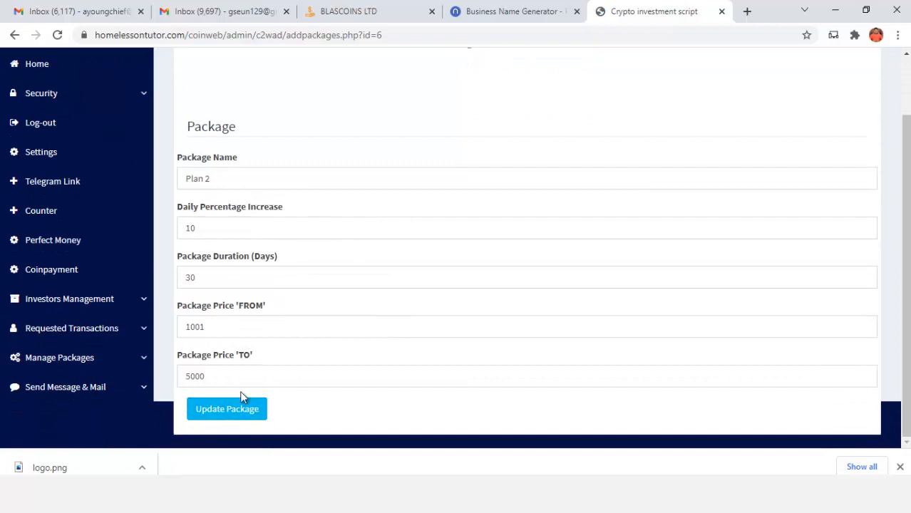
click(230, 418)
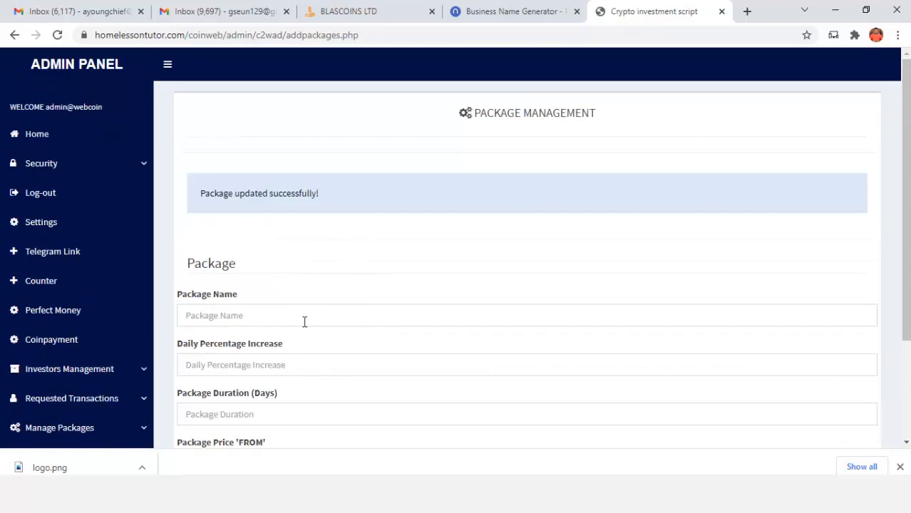
scroll(146, 338, down, 1)
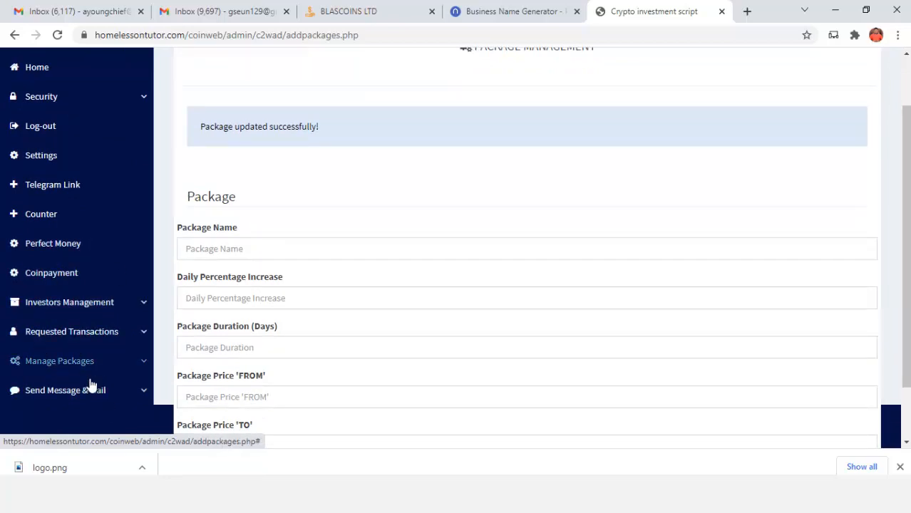
scroll(100, 344, up, 1)
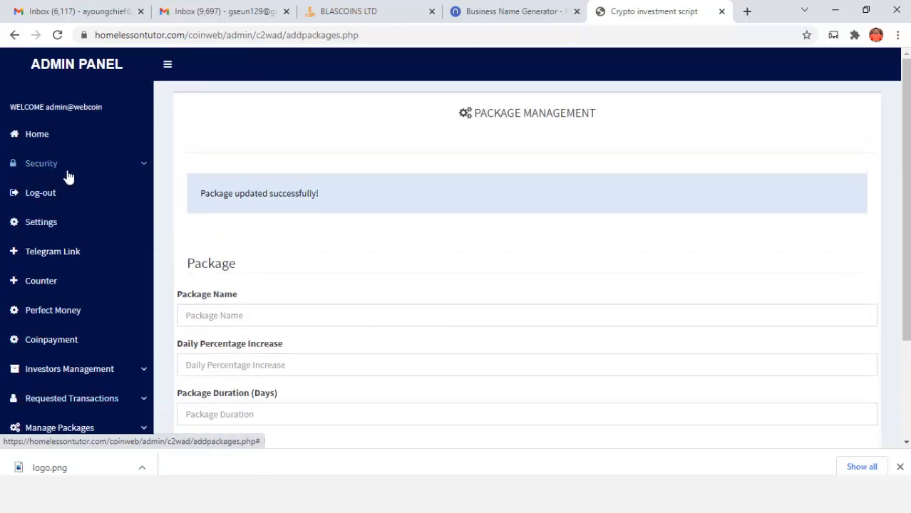
click(41, 165)
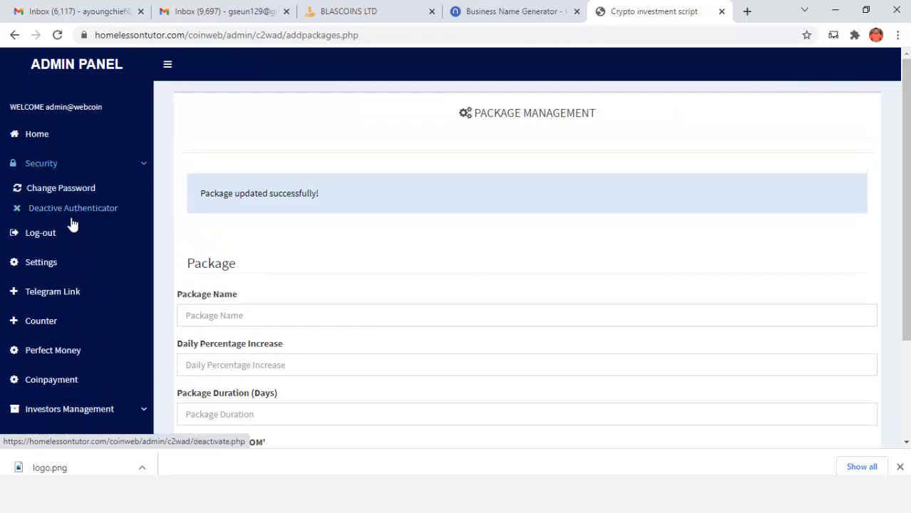
Look over the admin Change Password and Counter pages, then close the BLASCOINS LTD tab
click(75, 189)
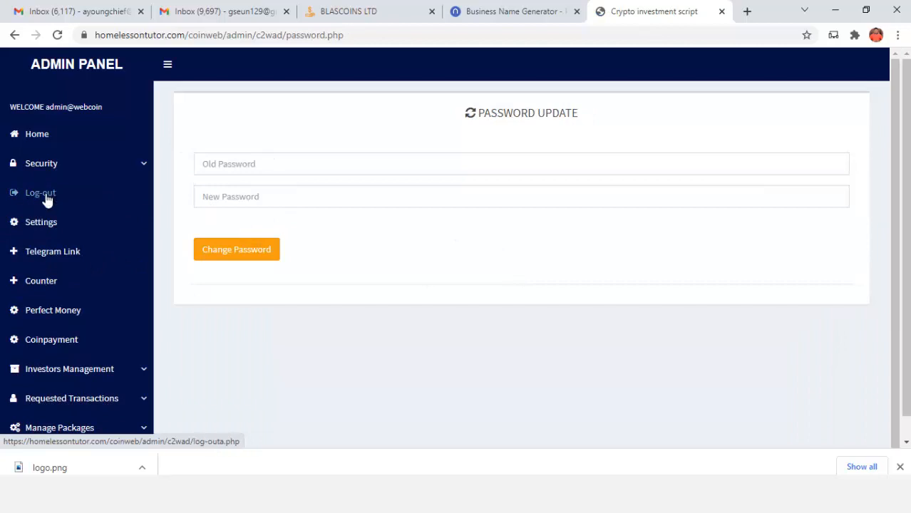
click(45, 281)
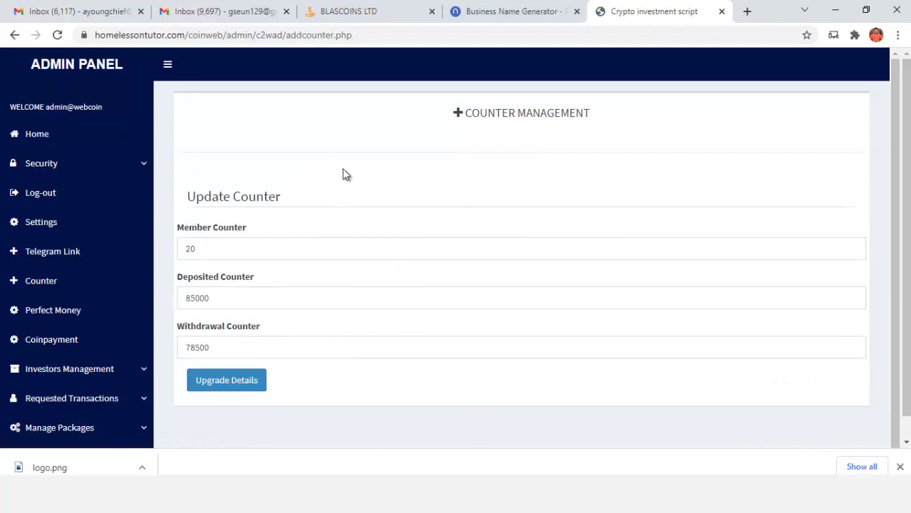
click(431, 11)
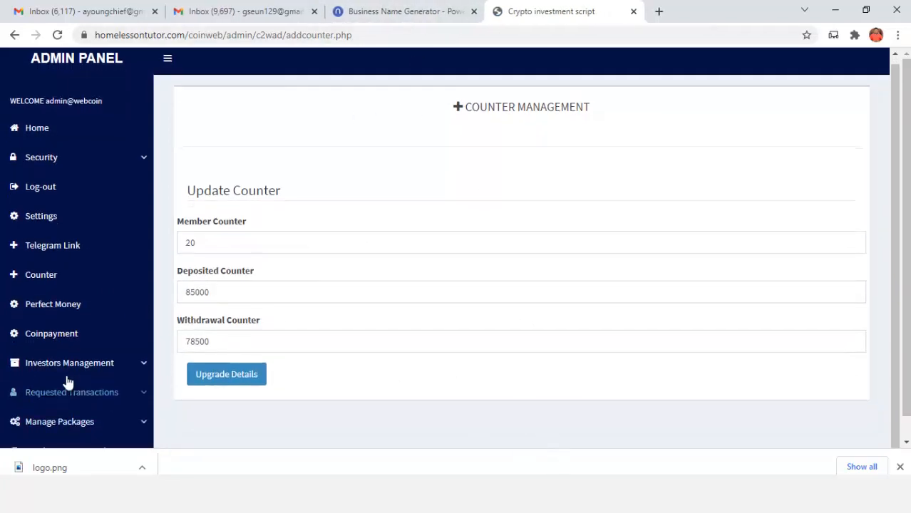
Return to the admin dashboard, then reload the live Slantcoin home page
click(37, 136)
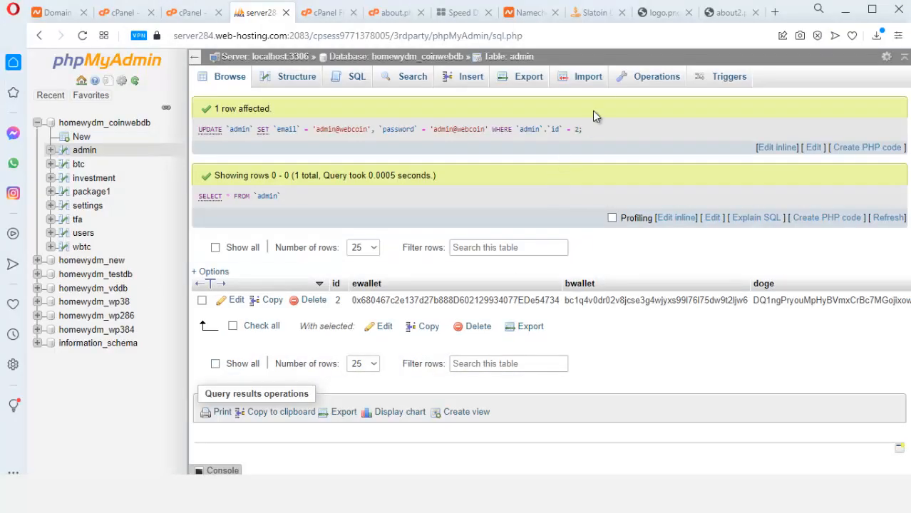
click(591, 12)
click(82, 35)
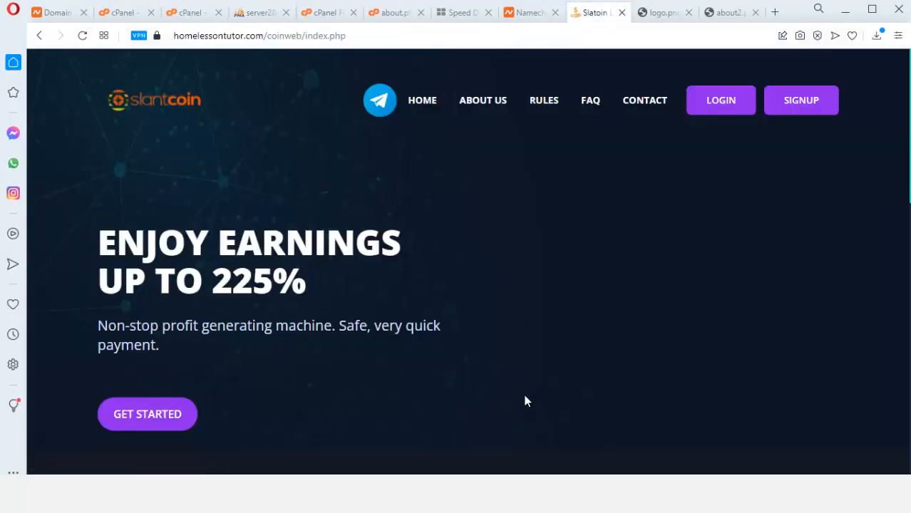
Open the SIGNUP form and enter the investor's full name, a username and a password
click(806, 102)
scroll(523, 364, down, 4)
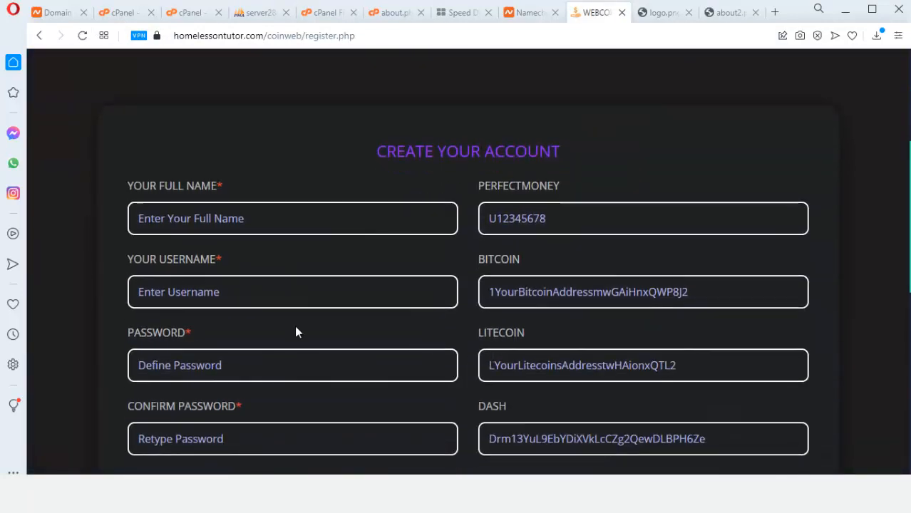
click(204, 223)
click(170, 279)
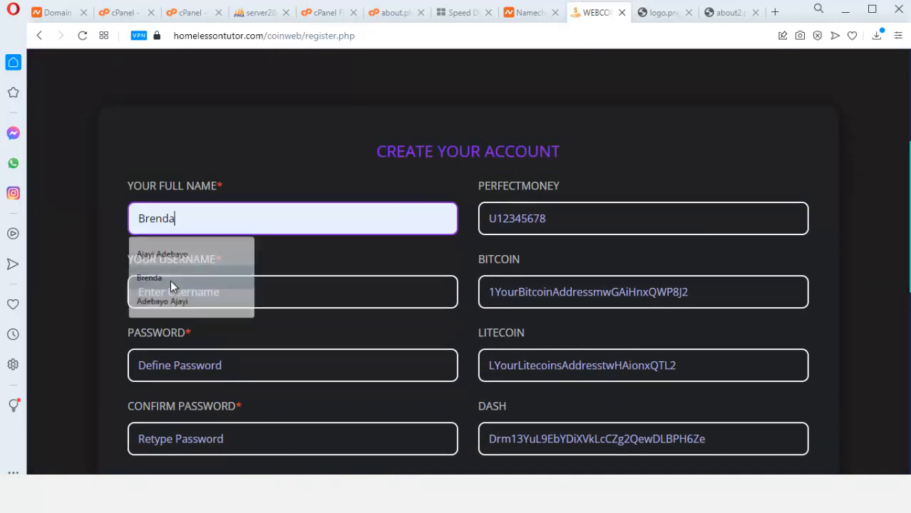
click(204, 294)
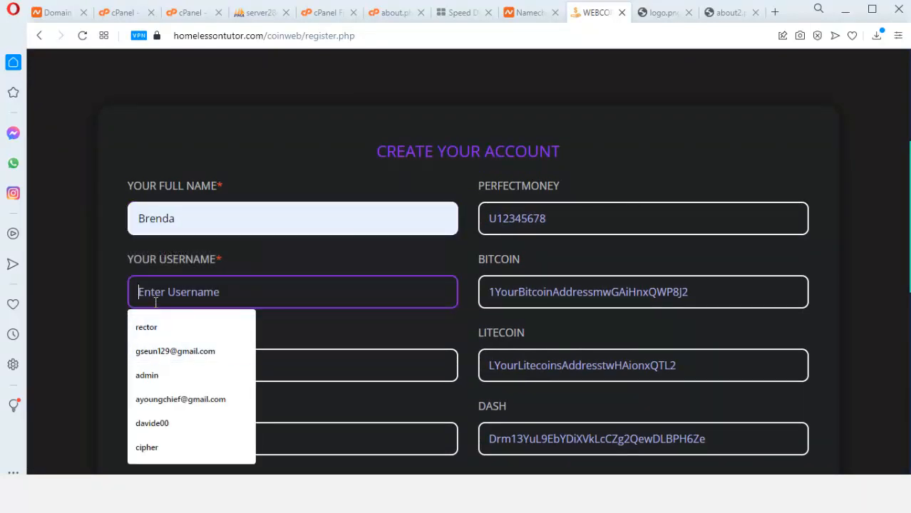
text(adislove)
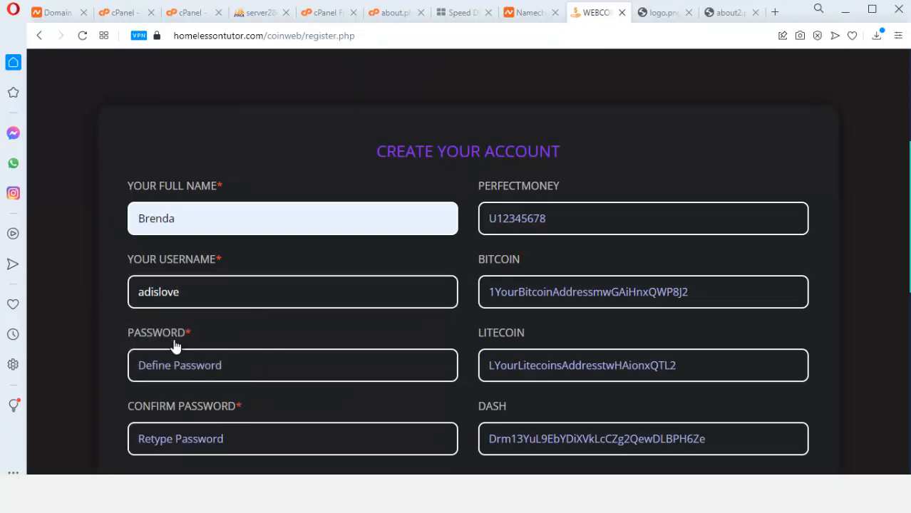
click(180, 376)
text(••)
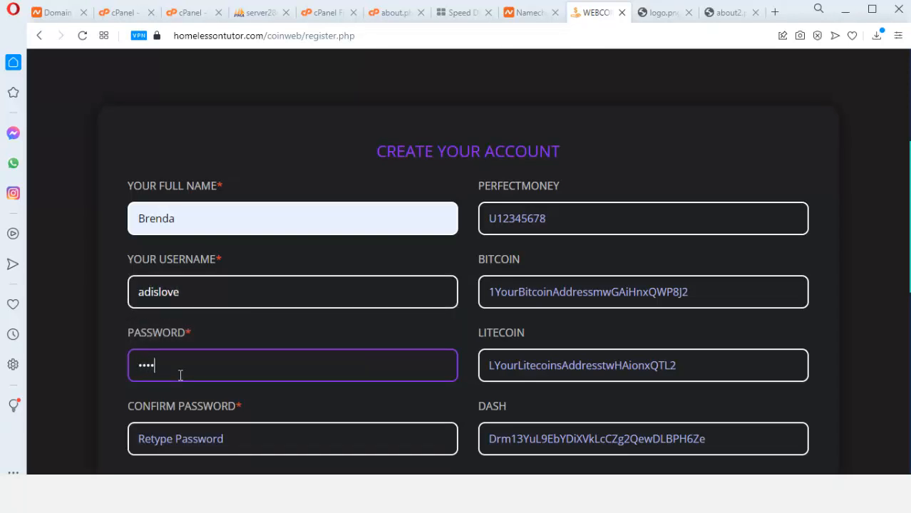
text(••••)
Confirm the password, fill both e-mail fields, accept the terms and click Register Now
click(183, 442)
text(••)
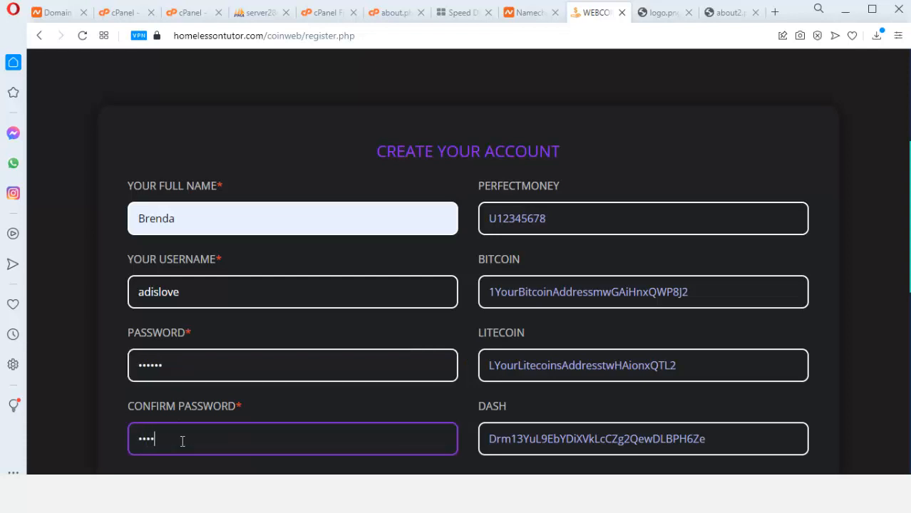
scroll(191, 415, down, 2)
click(179, 378)
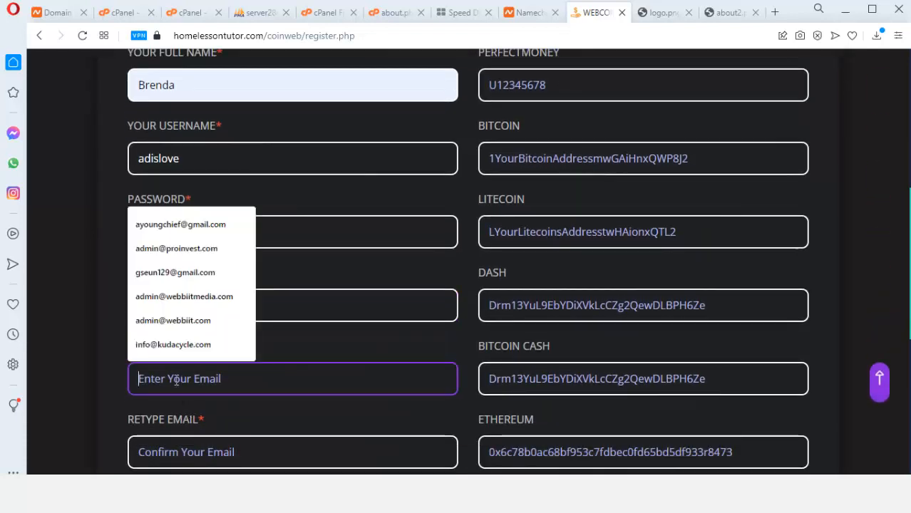
click(188, 273)
scroll(207, 356, down, 2)
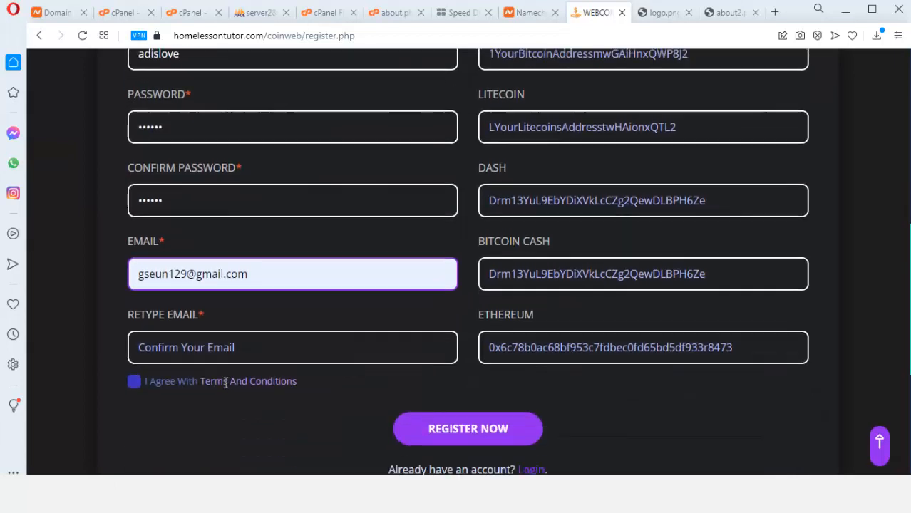
click(188, 318)
click(232, 347)
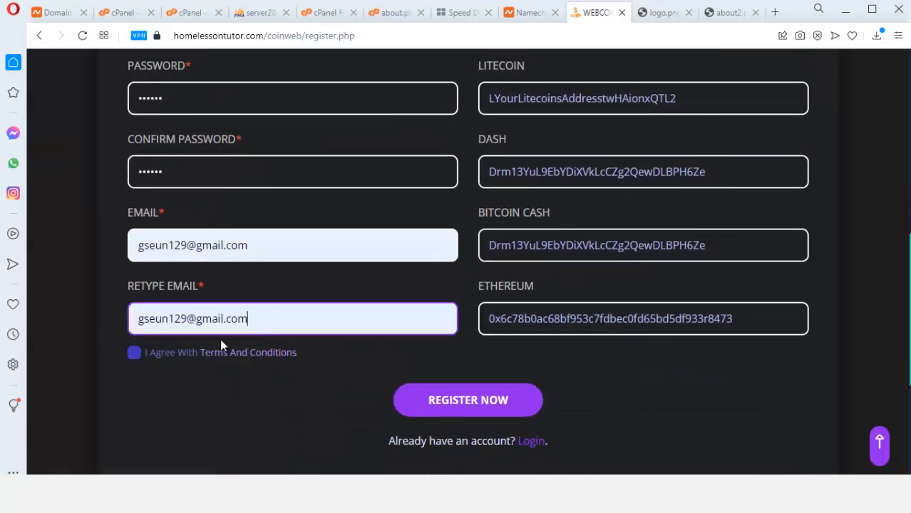
click(133, 355)
scroll(647, 305, up, 3)
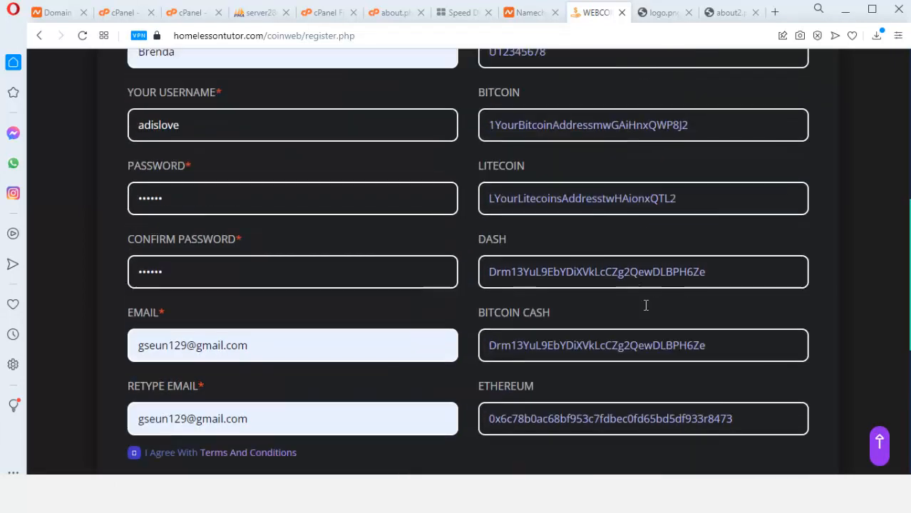
scroll(519, 427, down, 2)
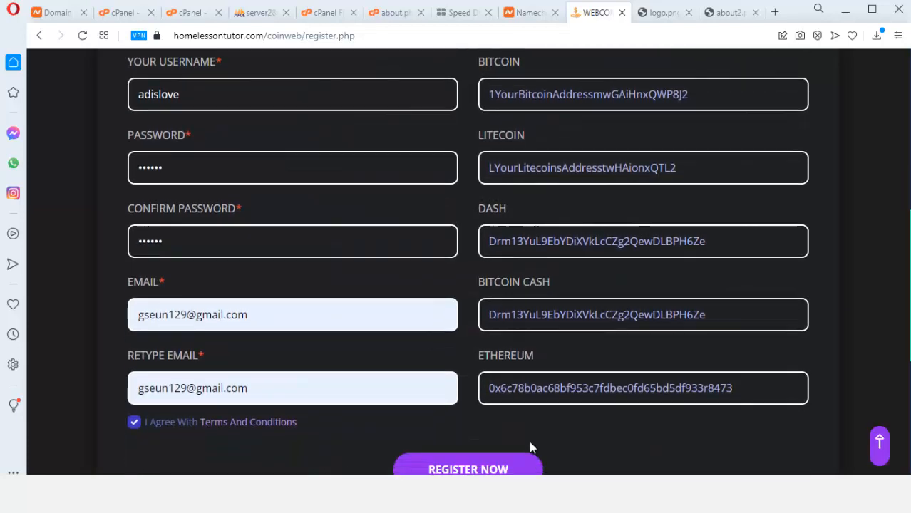
scroll(617, 206, up, 3)
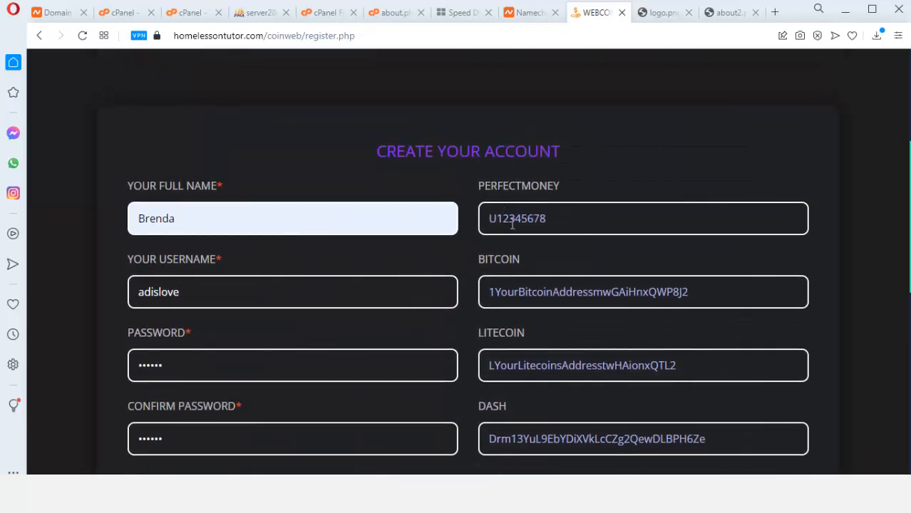
scroll(548, 329, down, 5)
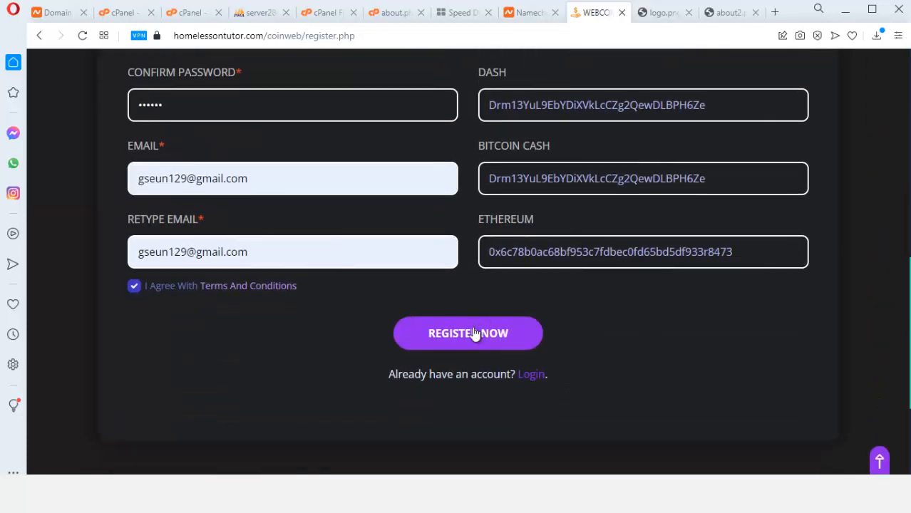
click(453, 341)
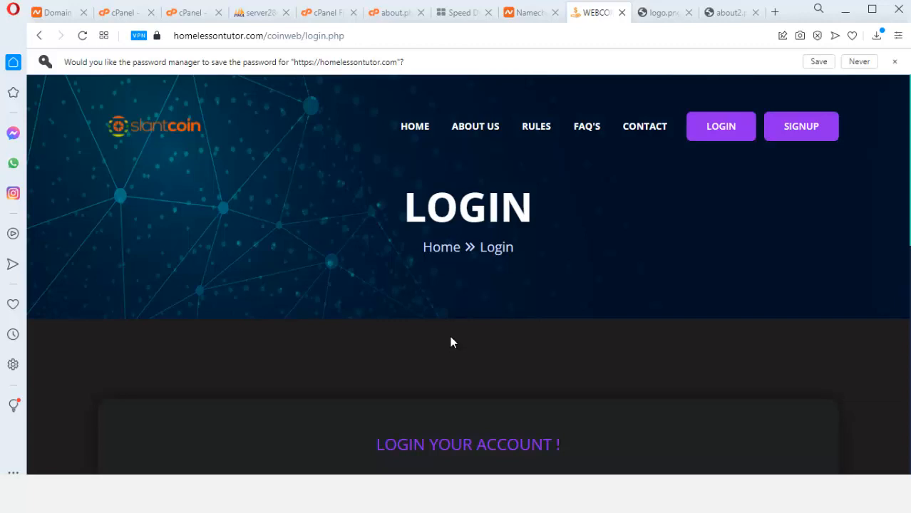
Log in with the new investor's username and password to reach the Your Account page
scroll(450, 346, down, 5)
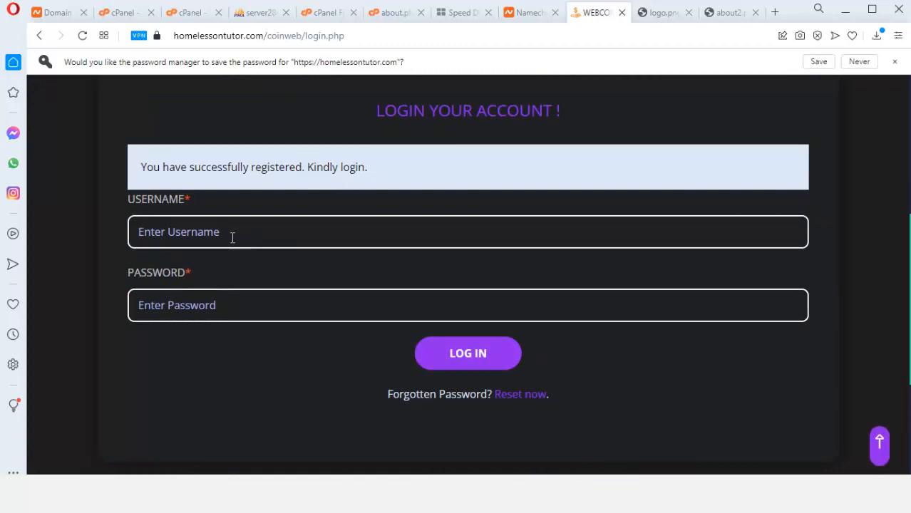
click(196, 233)
text(adislove)
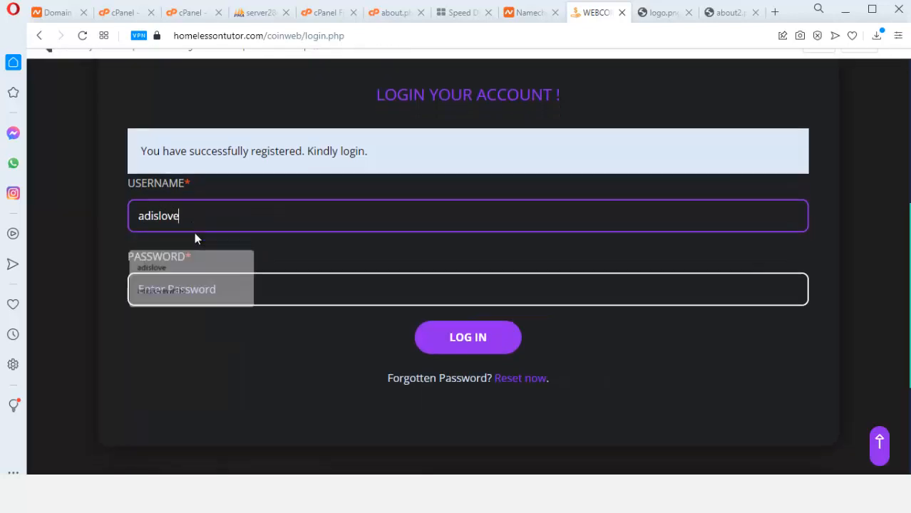
click(218, 286)
text(••)
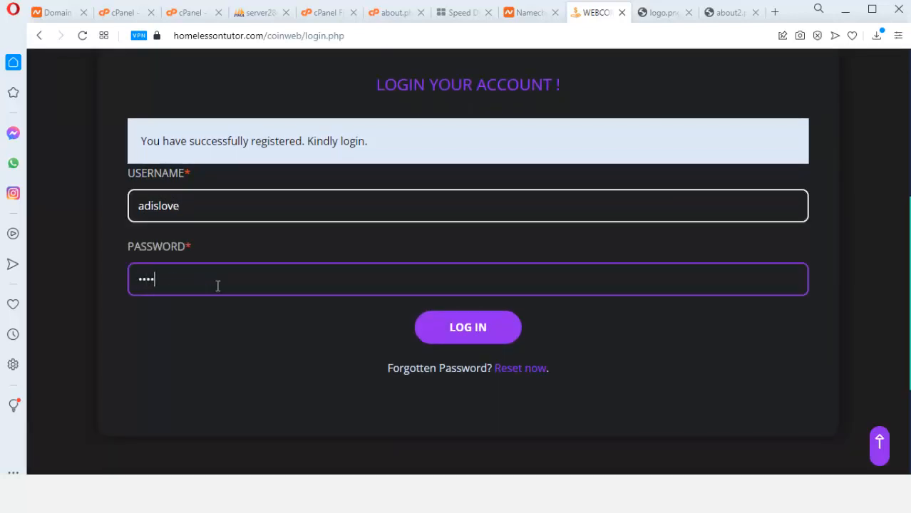
text(••••)
click(467, 333)
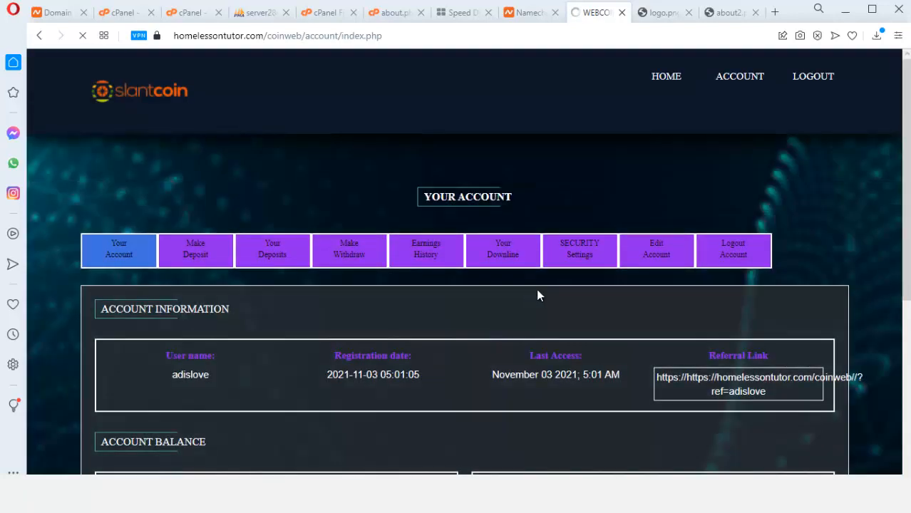
Open Make Deposit and scroll through the available investment plans
scroll(536, 296, down, 2)
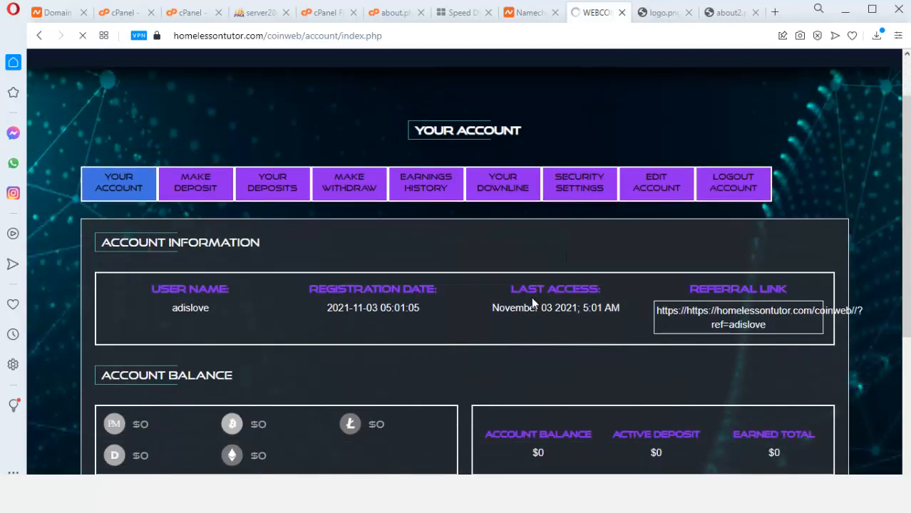
scroll(529, 305, down, 3)
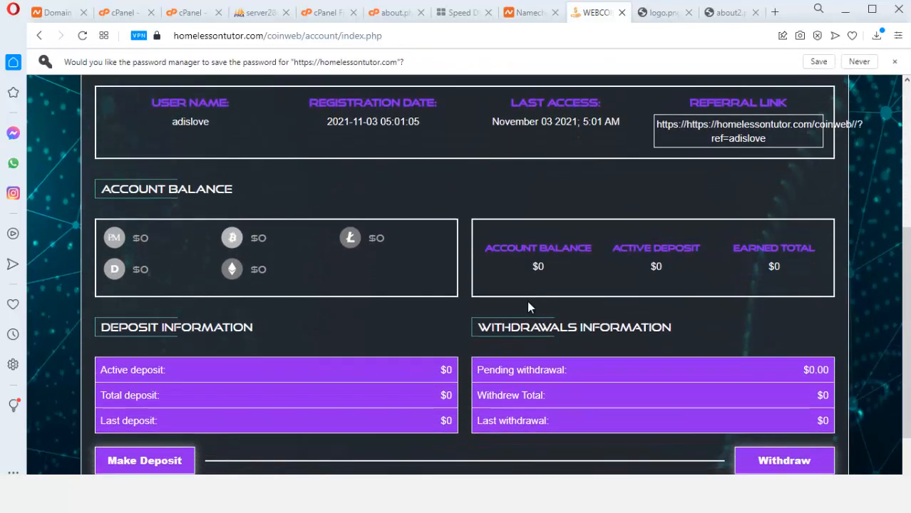
scroll(528, 307, down, 1)
scroll(525, 308, up, 7)
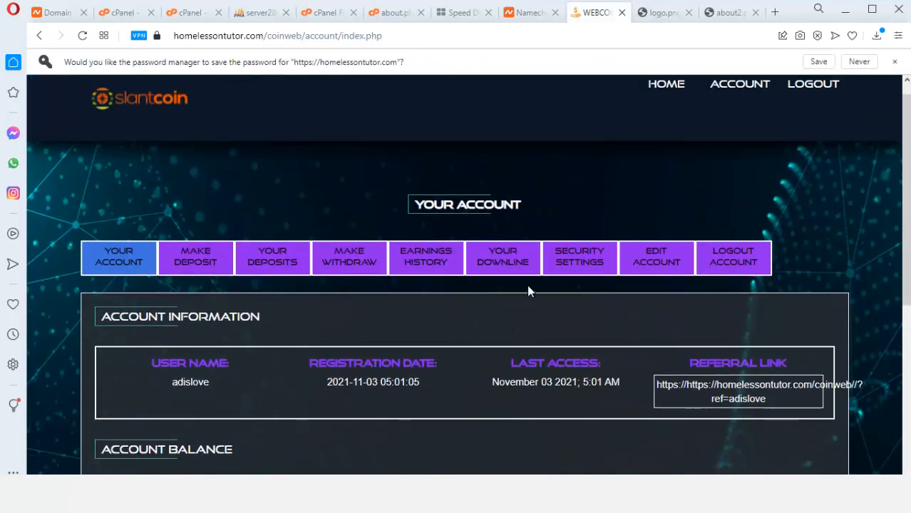
click(213, 267)
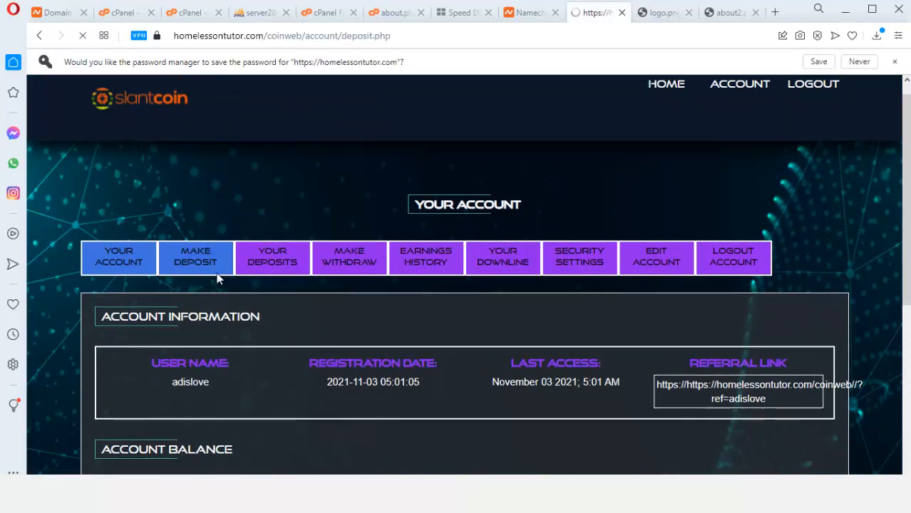
scroll(227, 301, down, 3)
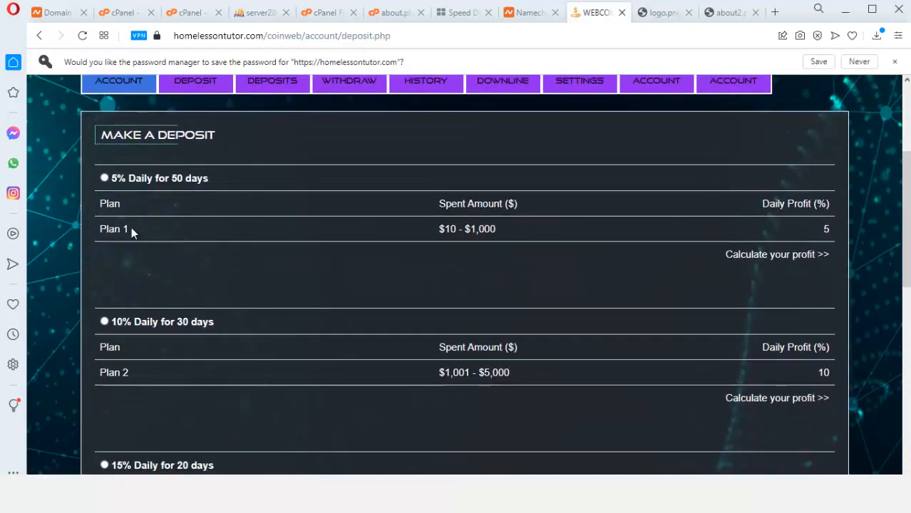
scroll(173, 244, down, 7)
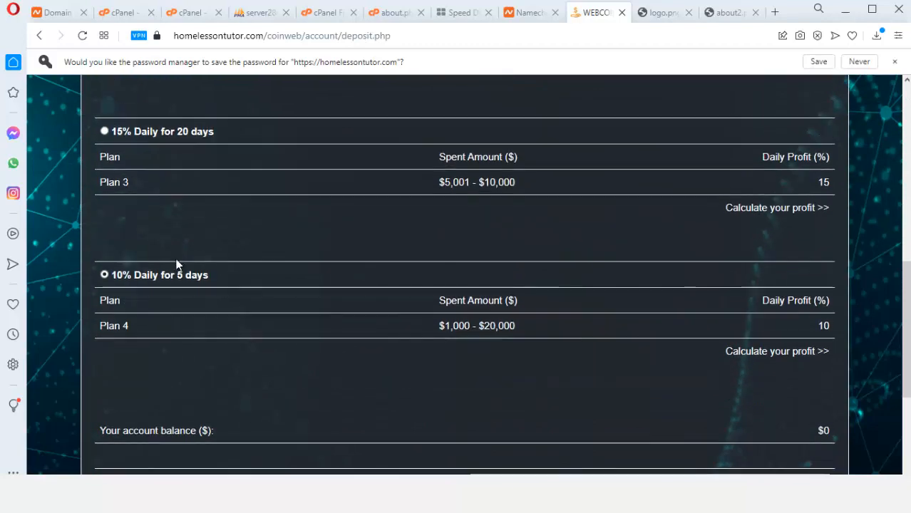
scroll(176, 267, up, 6)
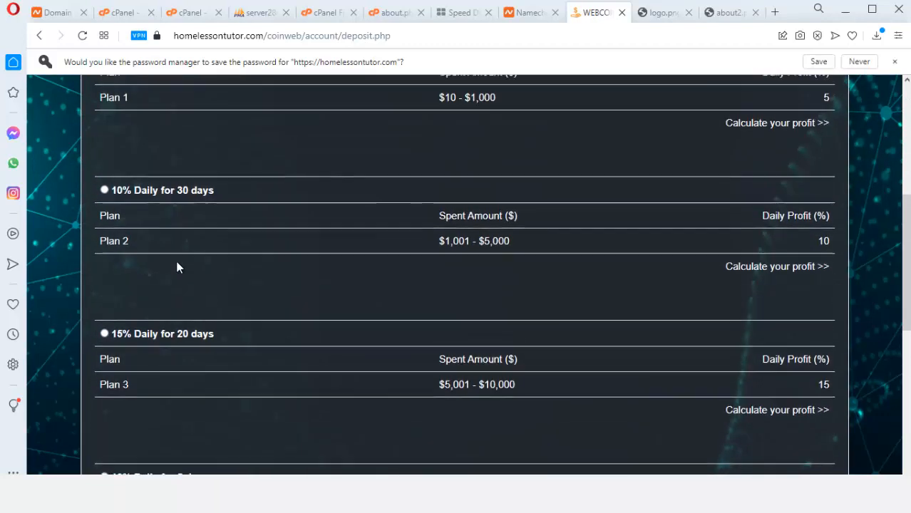
scroll(176, 264, up, 2)
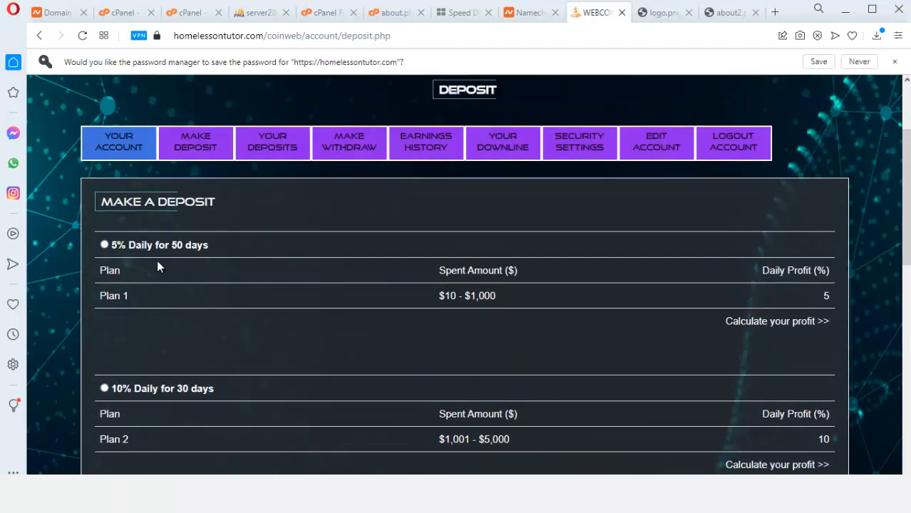
scroll(158, 265, down, 1)
scroll(174, 278, down, 5)
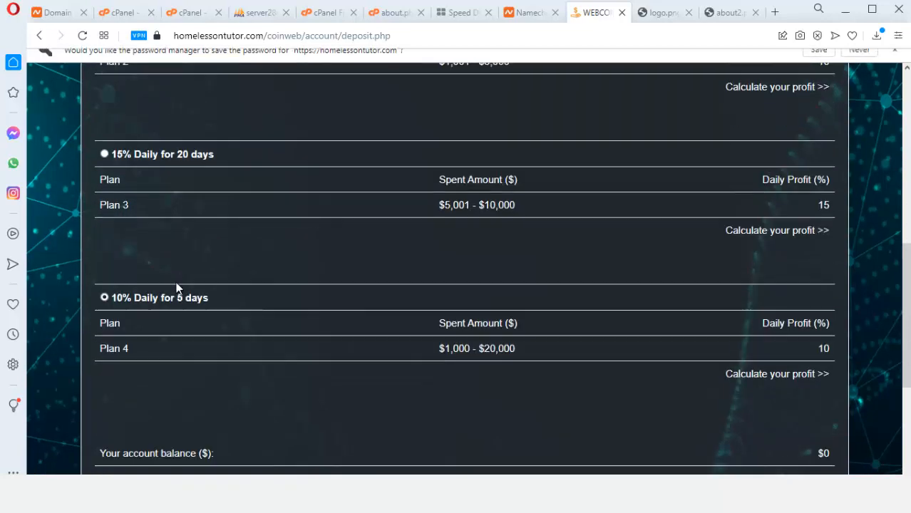
scroll(184, 316, down, 1)
scroll(186, 321, up, 6)
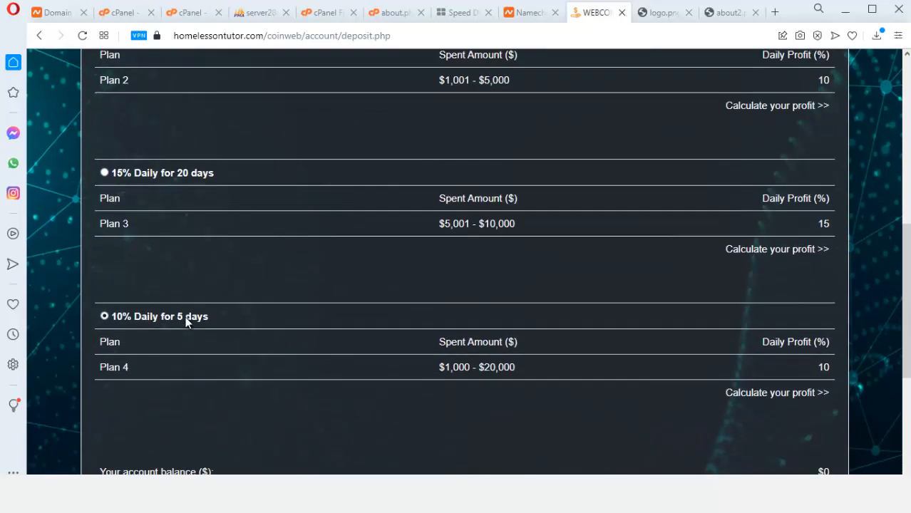
scroll(248, 293, up, 3)
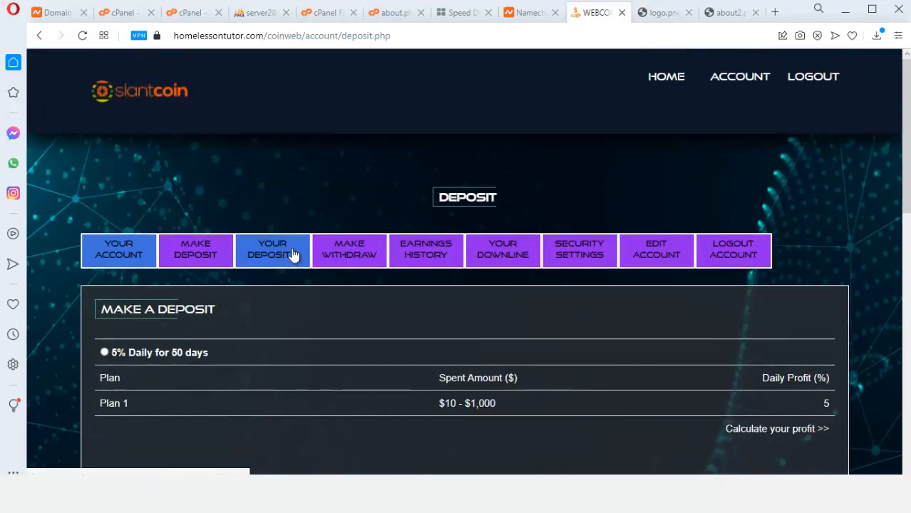
Open Make Withdraw and scroll to the funds table showing a $0 balance
click(349, 258)
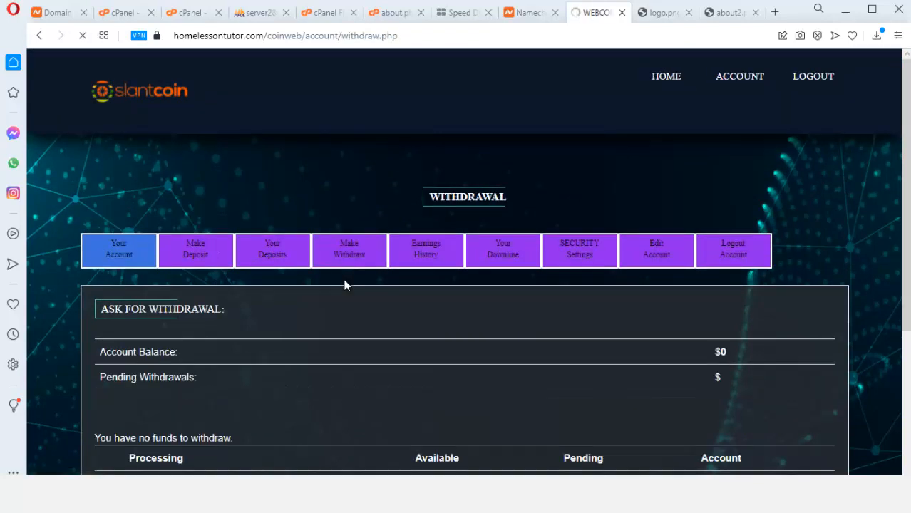
scroll(341, 297, down, 3)
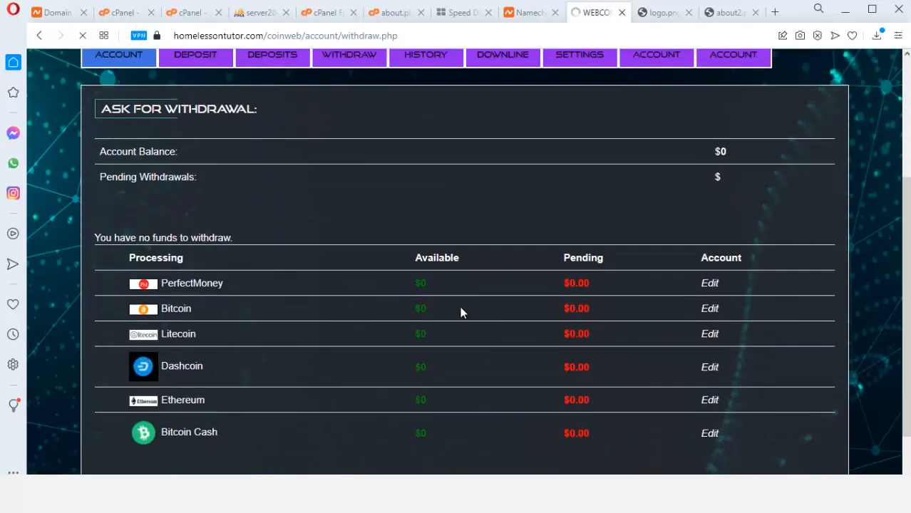
scroll(462, 311, down, 1)
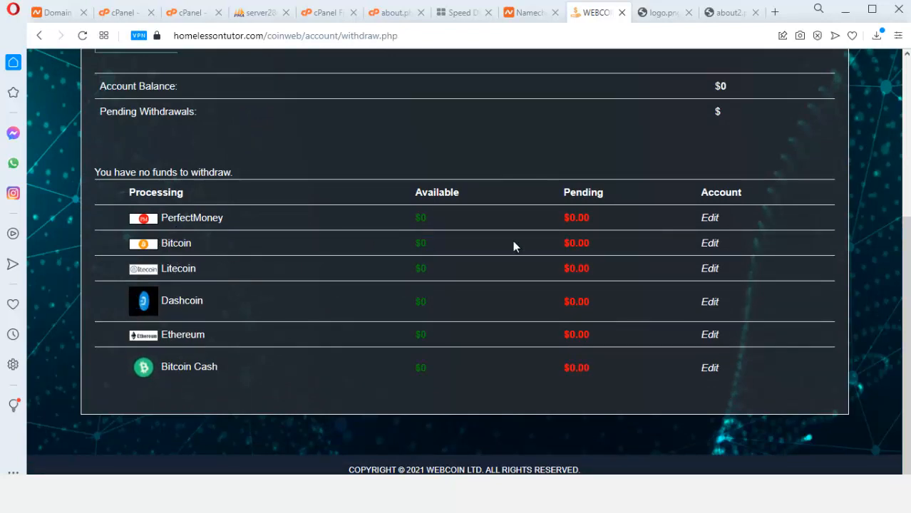
Open the payout wallet account form, including the Bitcoin Cash field, and save it with Update Account
click(710, 245)
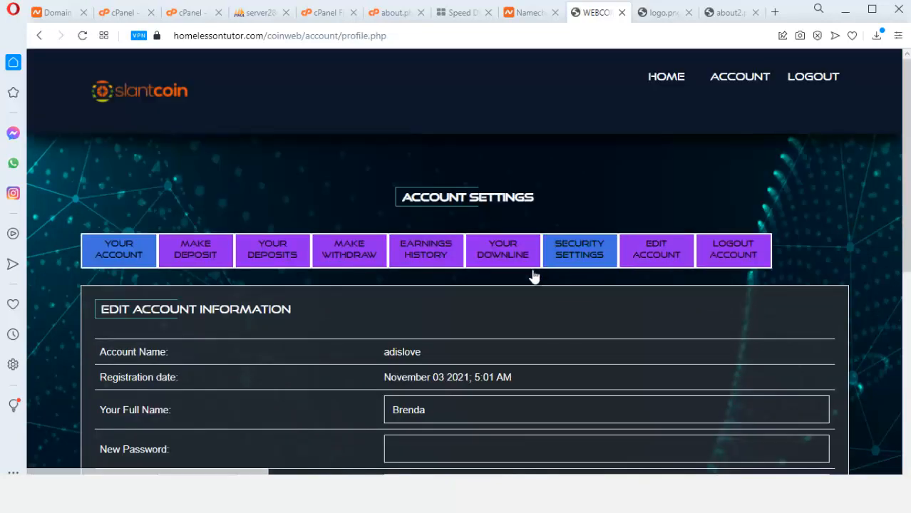
scroll(531, 275, down, 3)
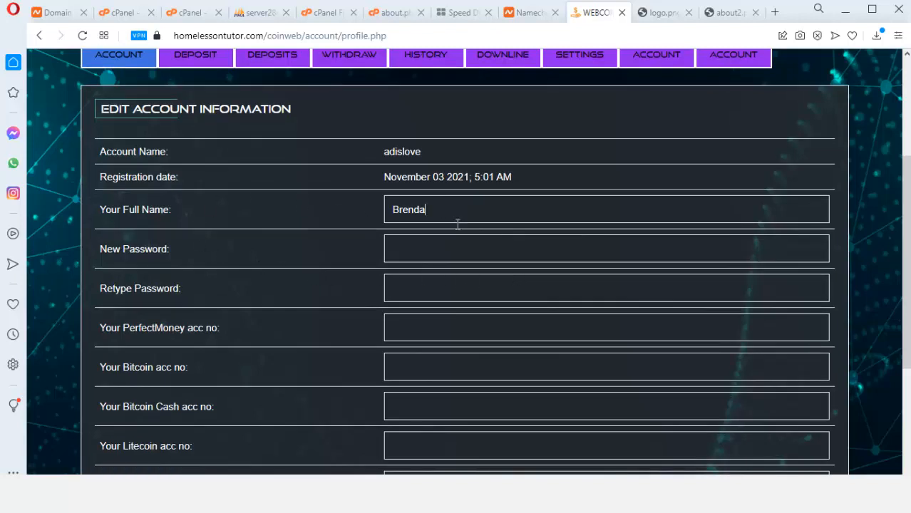
scroll(458, 224, down, 2)
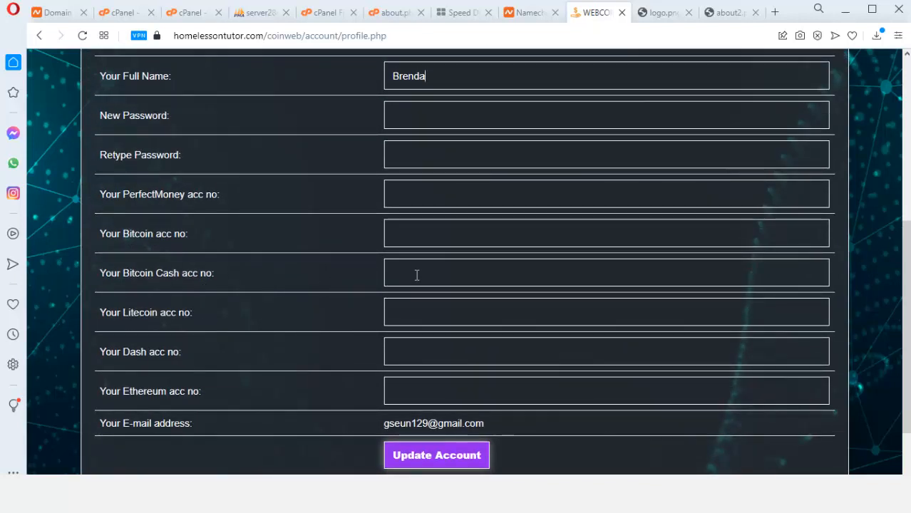
click(456, 276)
scroll(547, 340, down, 2)
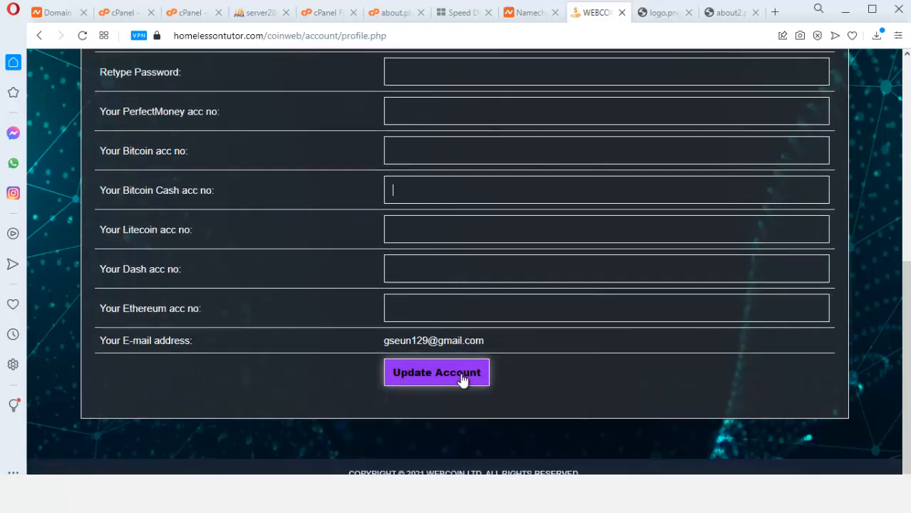
click(470, 369)
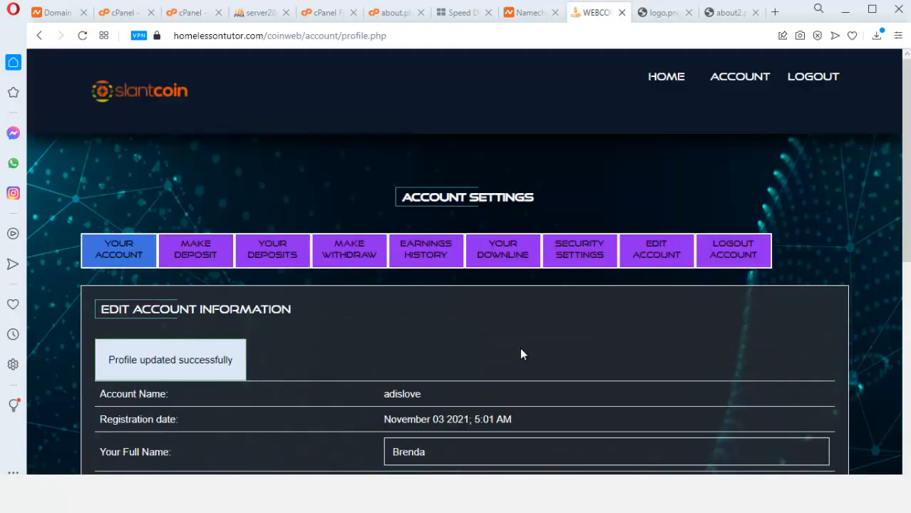
Check the referral statistics on the Your Downline page
click(666, 256)
scroll(546, 322, down, 1)
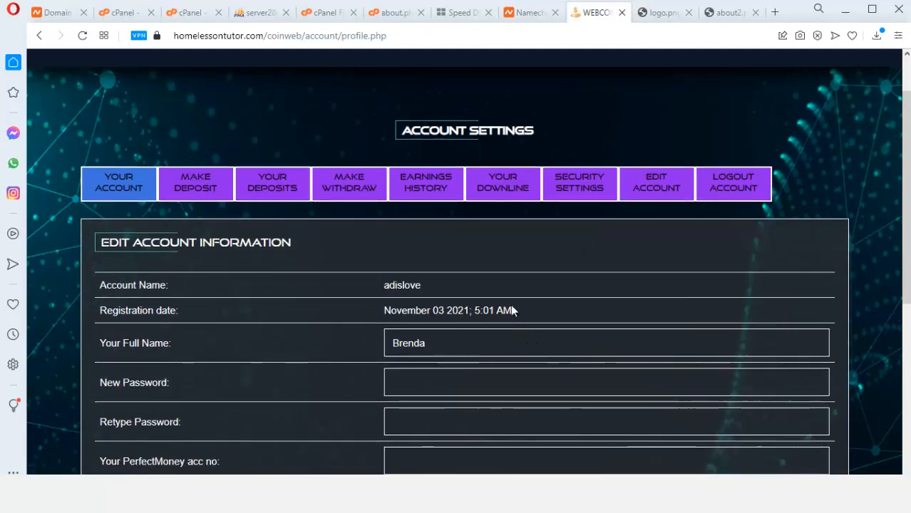
click(497, 184)
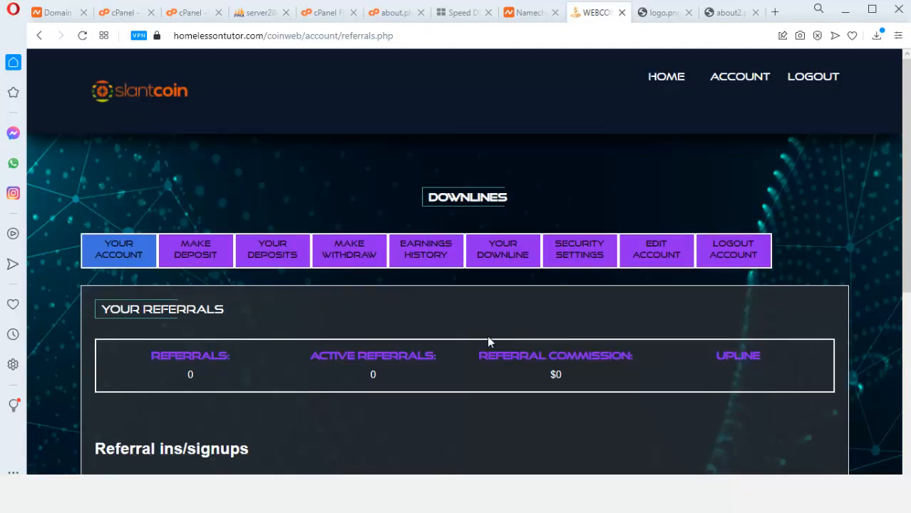
scroll(478, 350, down, 4)
scroll(328, 357, down, 1)
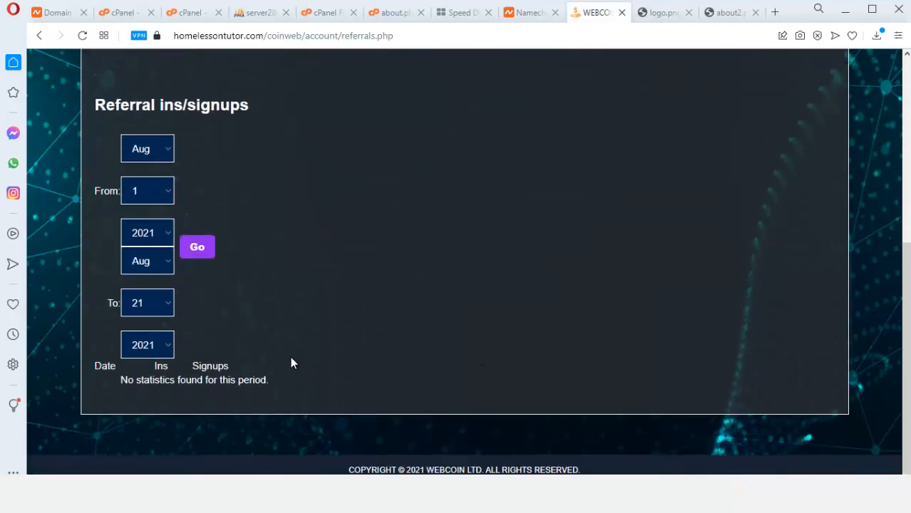
scroll(291, 360, up, 5)
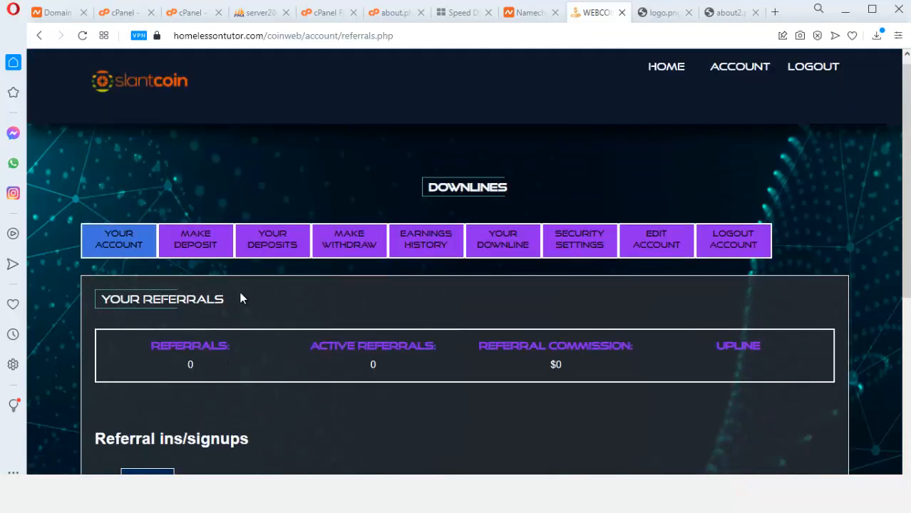
Return to Your Account, then bring up the admin Coinpayment key settings
click(131, 246)
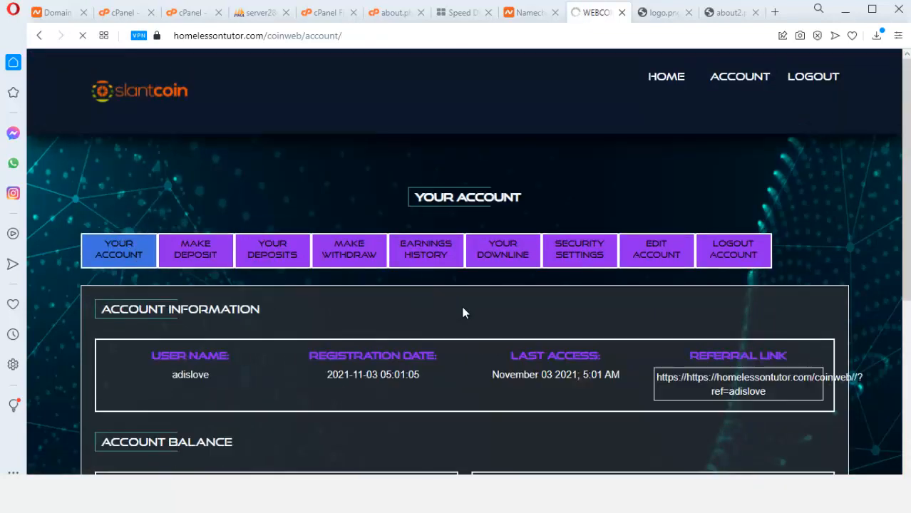
scroll(540, 318, down, 4)
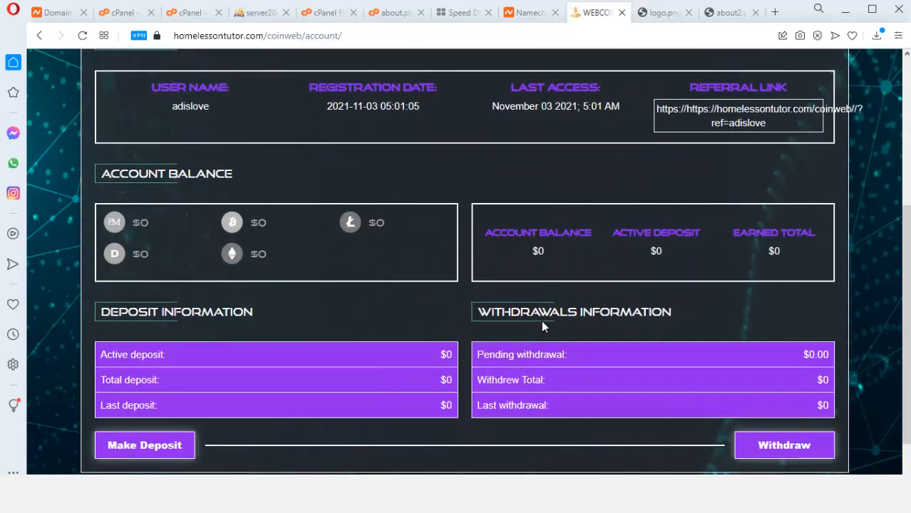
scroll(542, 326, down, 1)
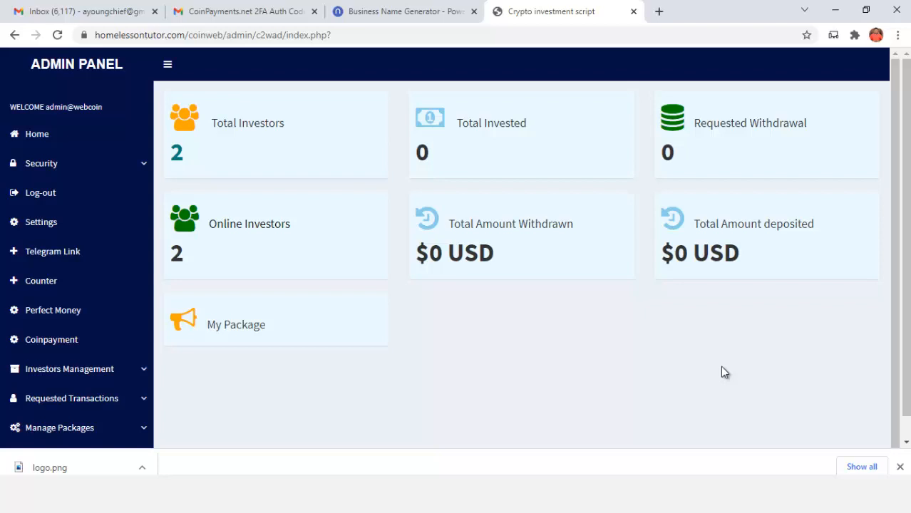
click(64, 341)
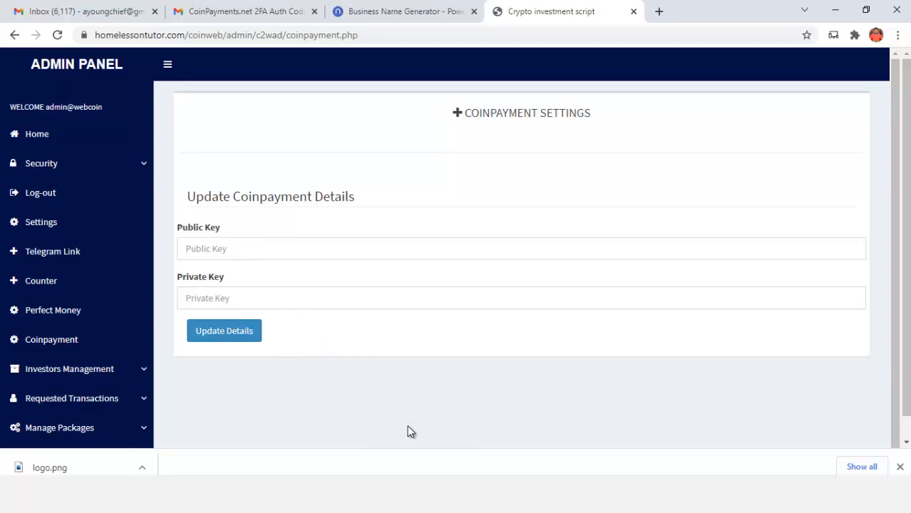
Switch to the CoinPayments dashboard and open its Account menu
click(450, 475)
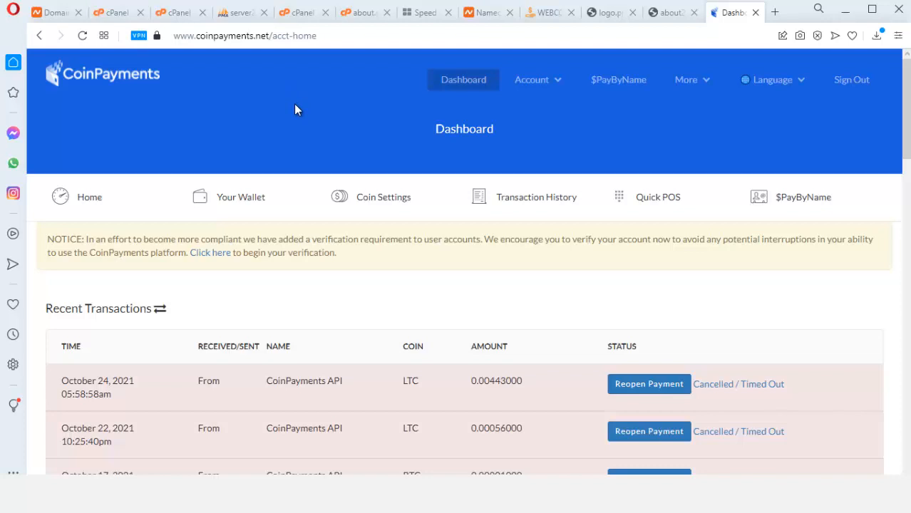
scroll(376, 209, down, 2)
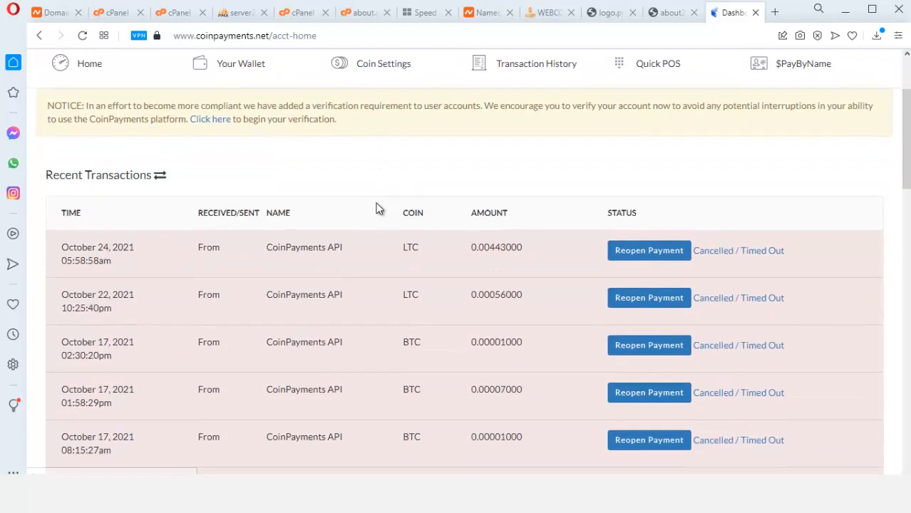
scroll(382, 207, up, 2)
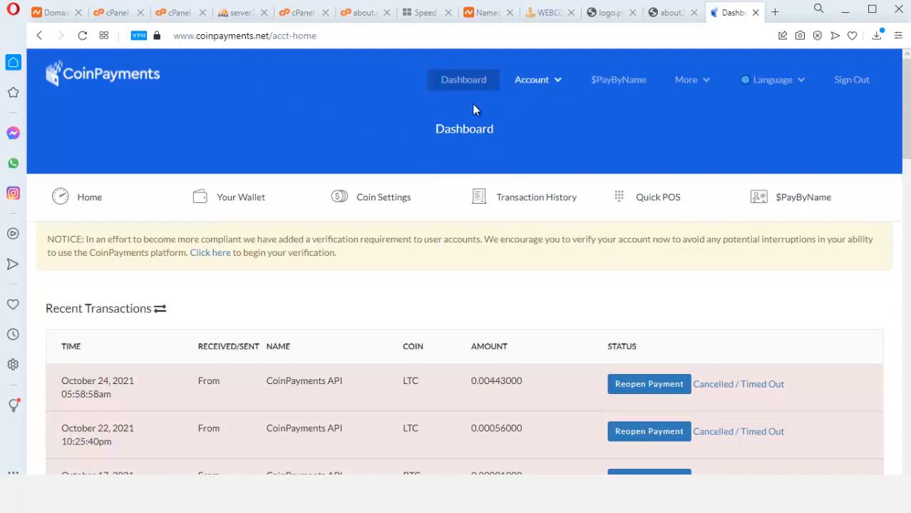
scroll(469, 251, down, 2)
scroll(504, 254, up, 2)
click(551, 84)
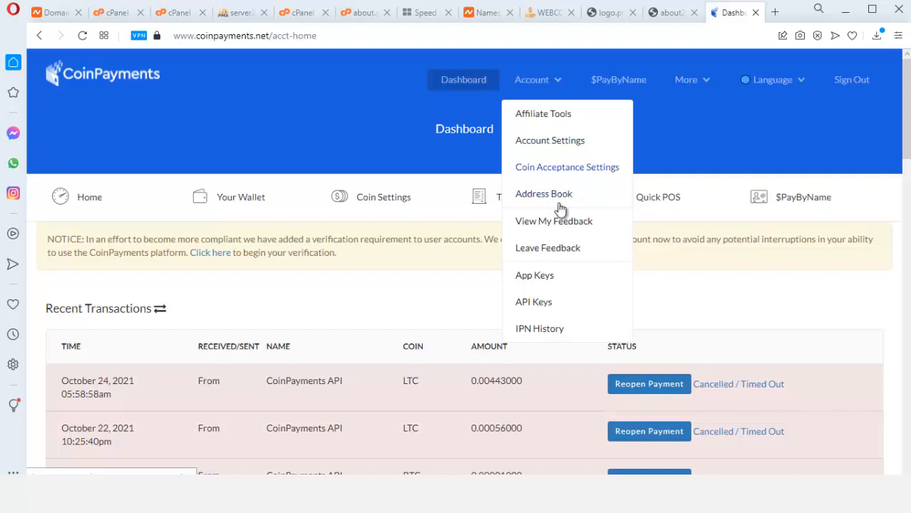
Go to API Keys and copy the Paymentt key's public key
click(546, 305)
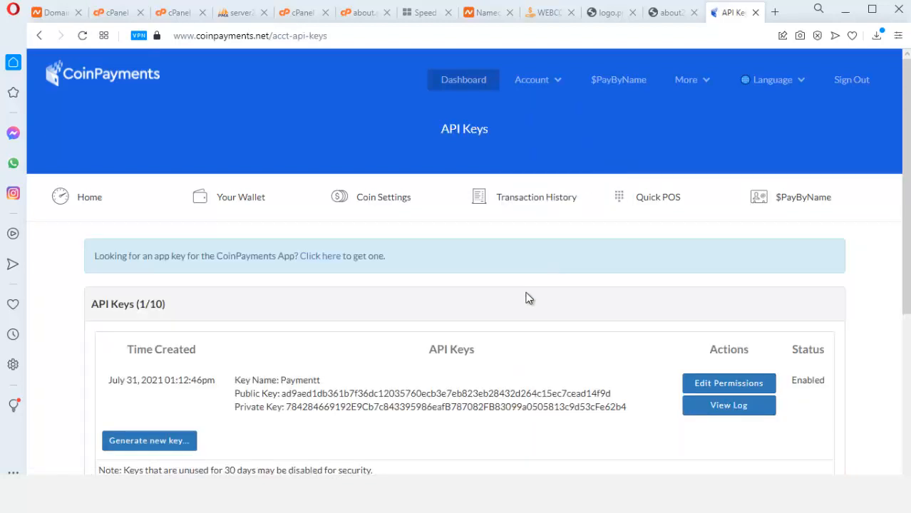
scroll(525, 299, down, 4)
scroll(385, 263, up, 1)
scroll(282, 226, up, 1)
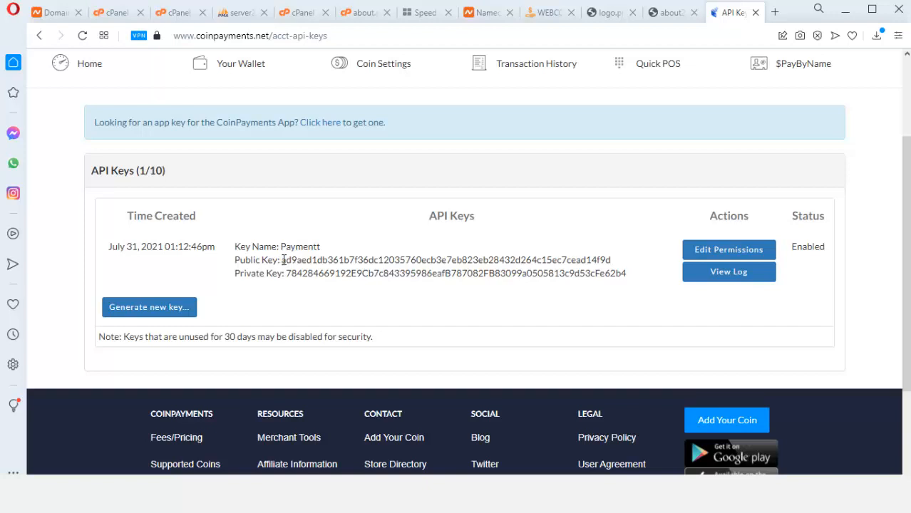
drag(283, 260, 612, 260)
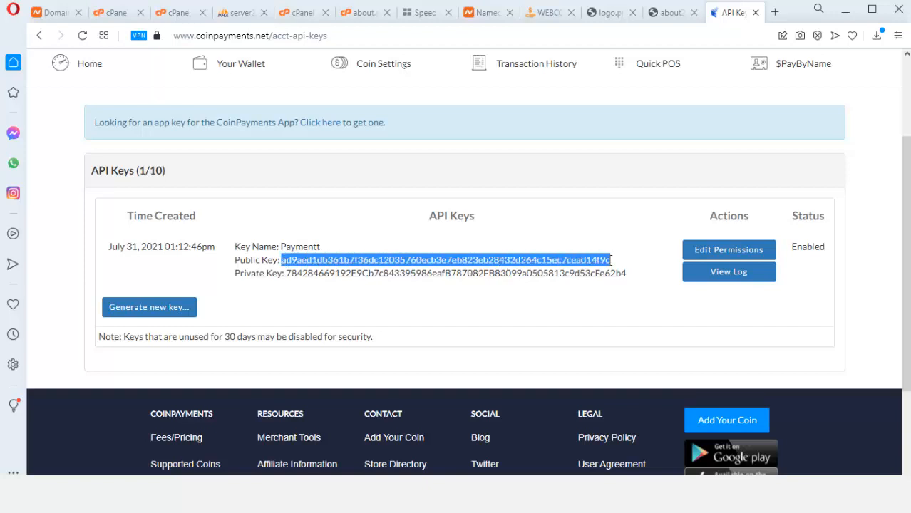
right_click(595, 260)
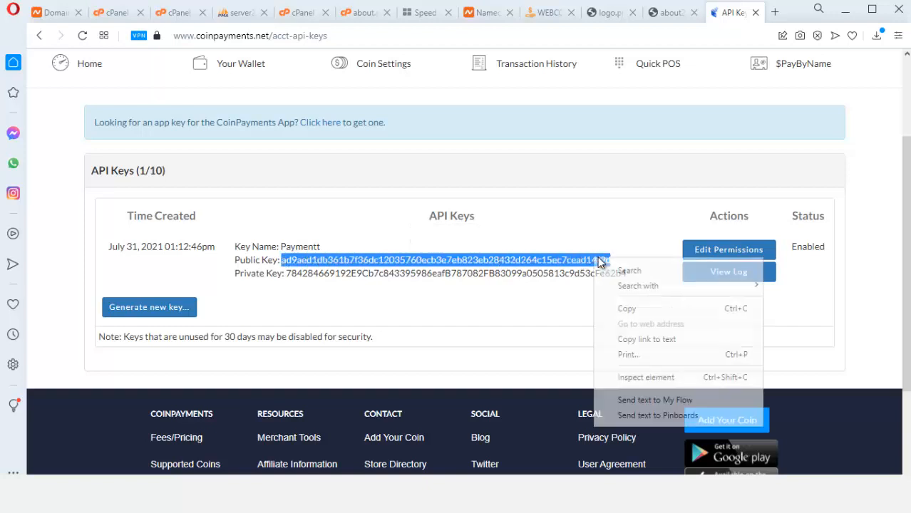
click(624, 308)
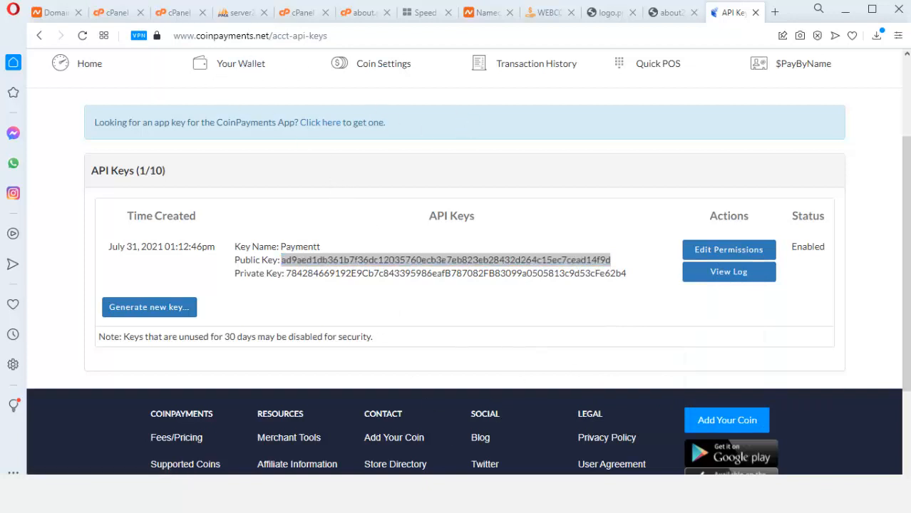
key(alt+Tab)
Paste the public key into the Public Key field, then copy the CoinPayments private key
click(252, 249)
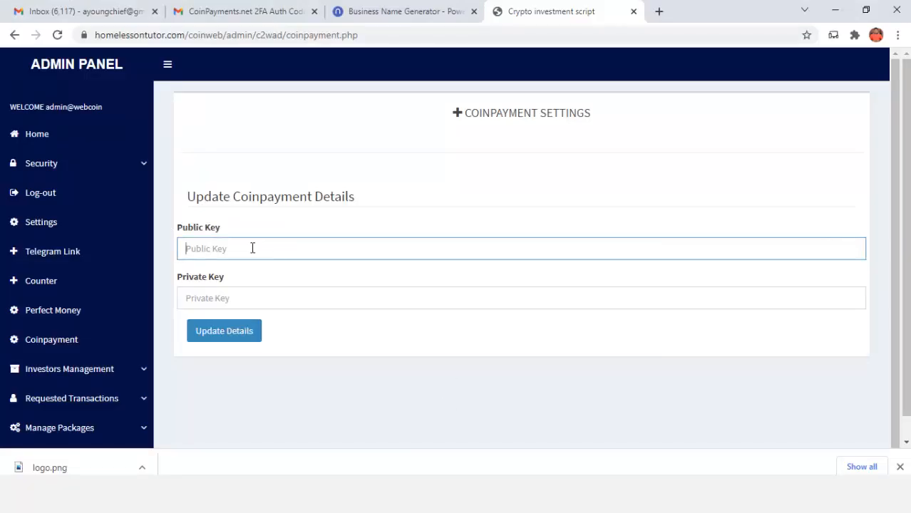
key(ctrl+v)
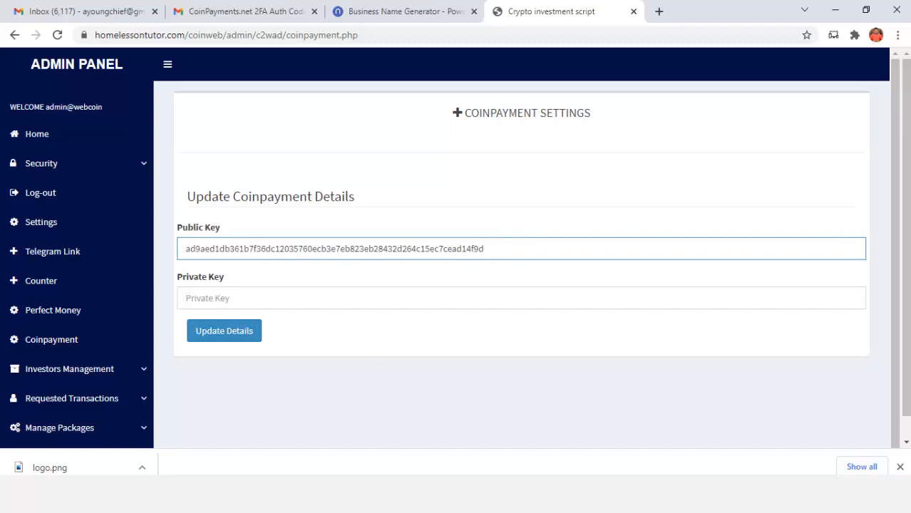
key(alt+Tab)
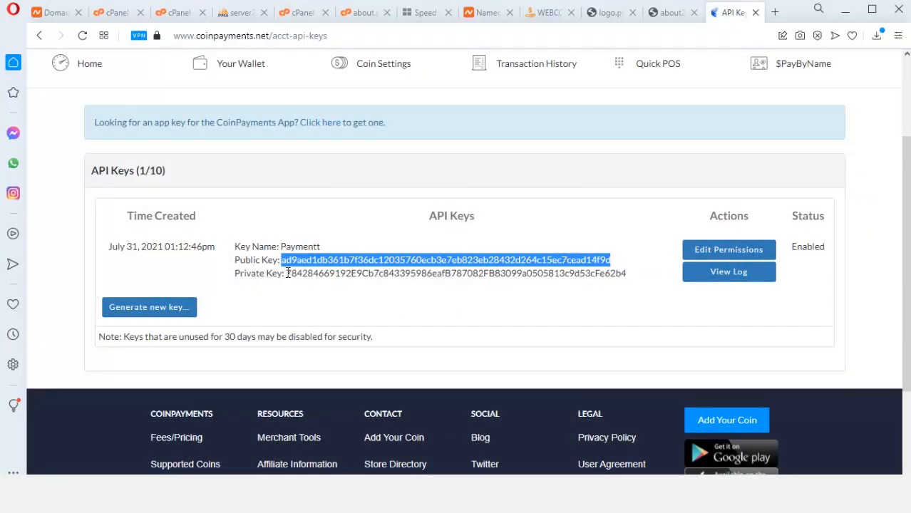
drag(287, 274, 624, 272)
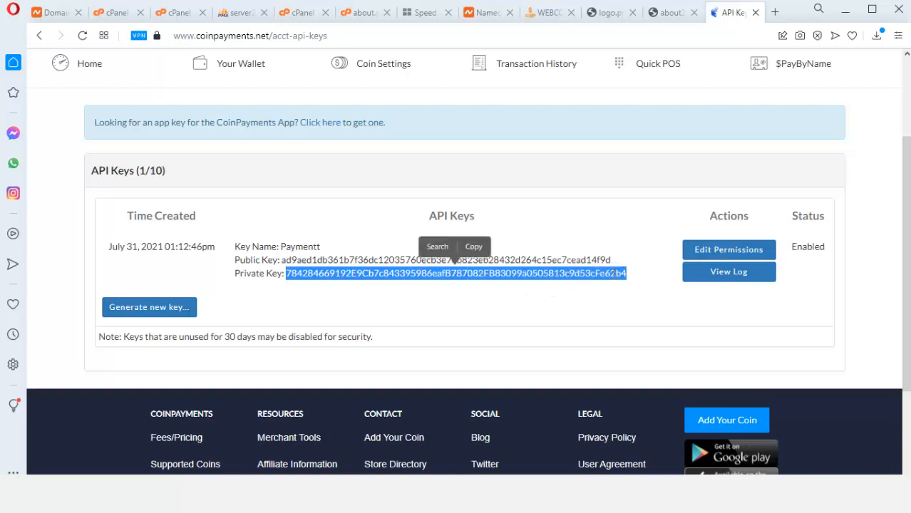
click(474, 247)
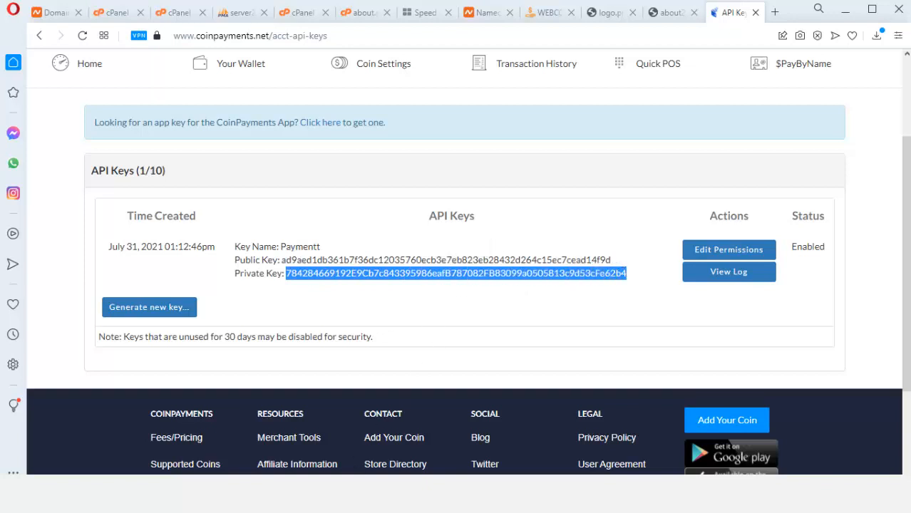
key(alt+Tab)
Paste the private key into Private Key and save with Update Details
click(285, 293)
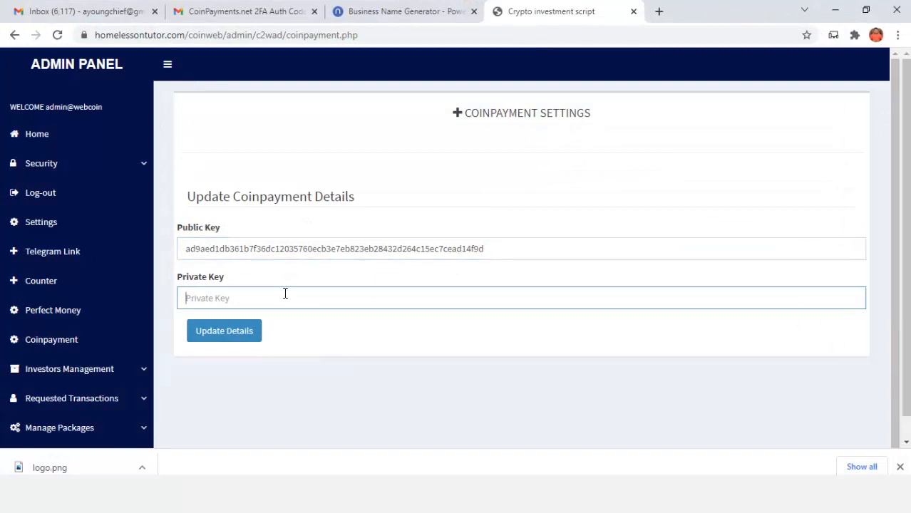
key(ctrl+v)
click(222, 335)
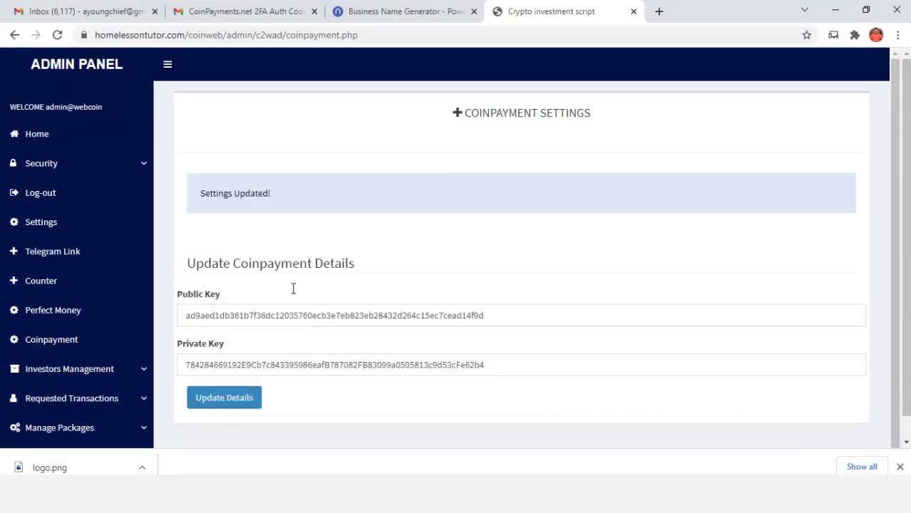
click(49, 137)
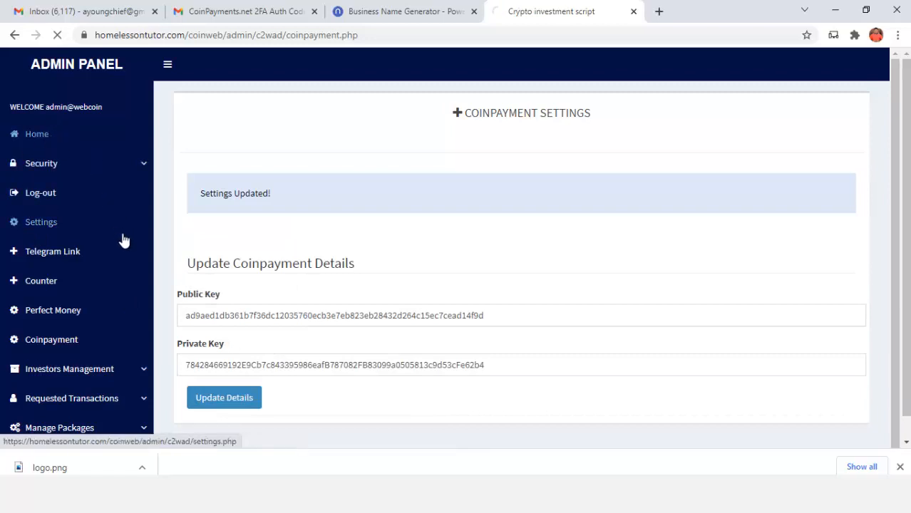
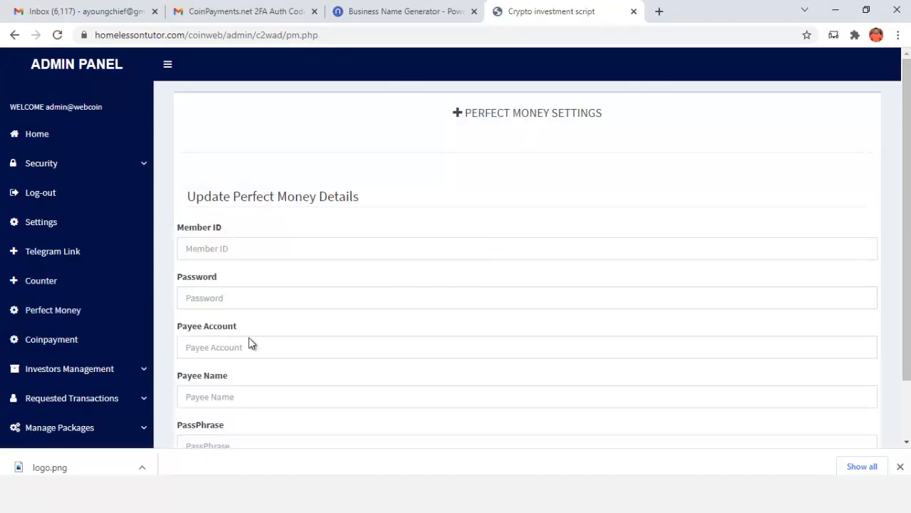
Scroll the Perfect Money settings page, then go back to the admin dashboard via Home
scroll(253, 273, down, 2)
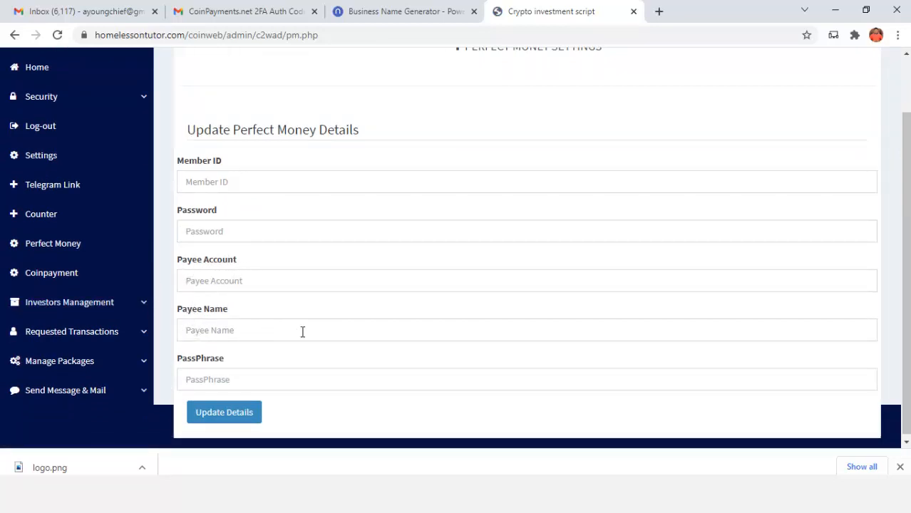
scroll(184, 368, down, 1)
scroll(341, 314, up, 2)
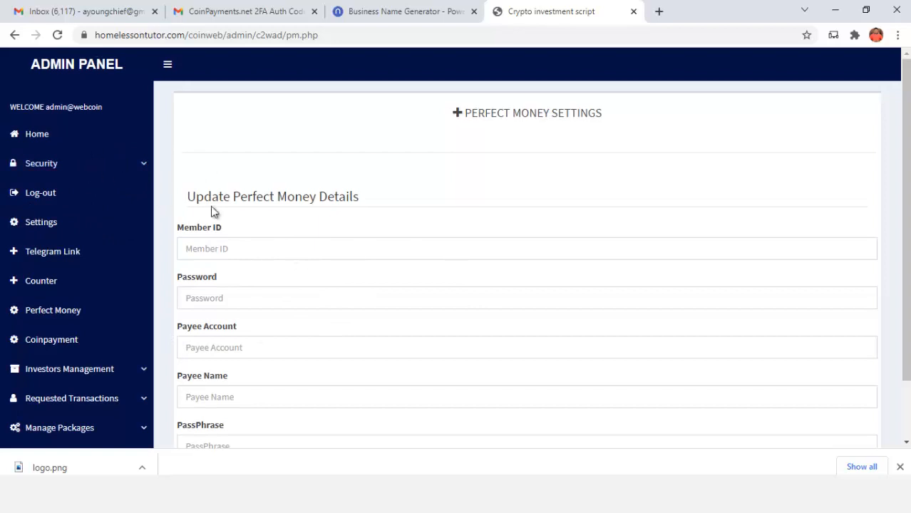
click(15, 136)
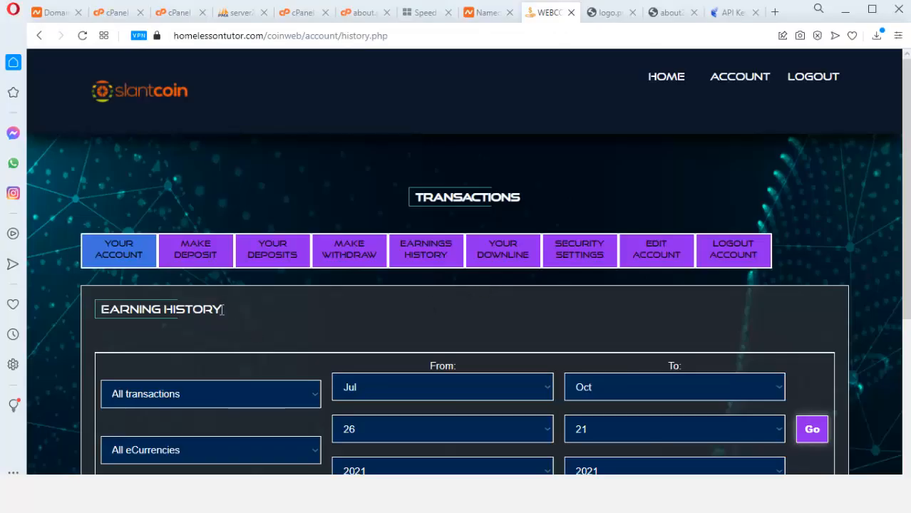
Go from the account overview to the Make a Deposit page
click(128, 256)
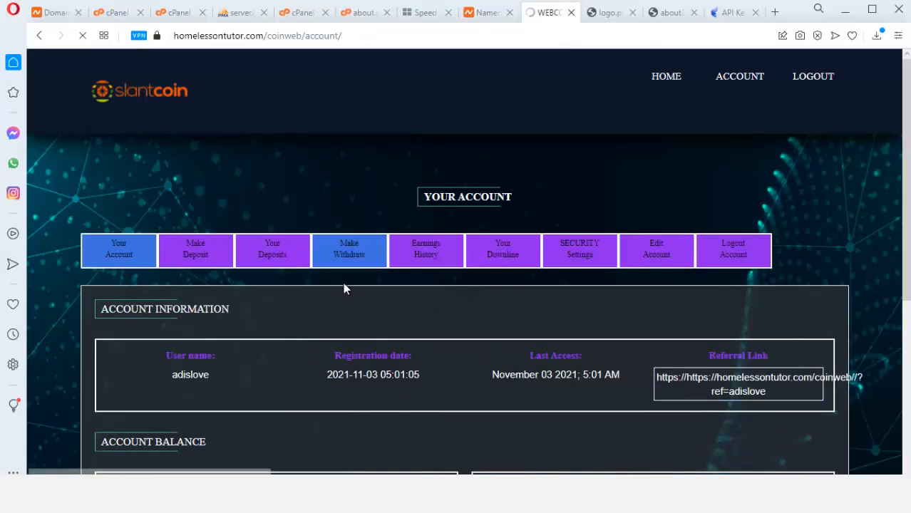
scroll(332, 304, down, 3)
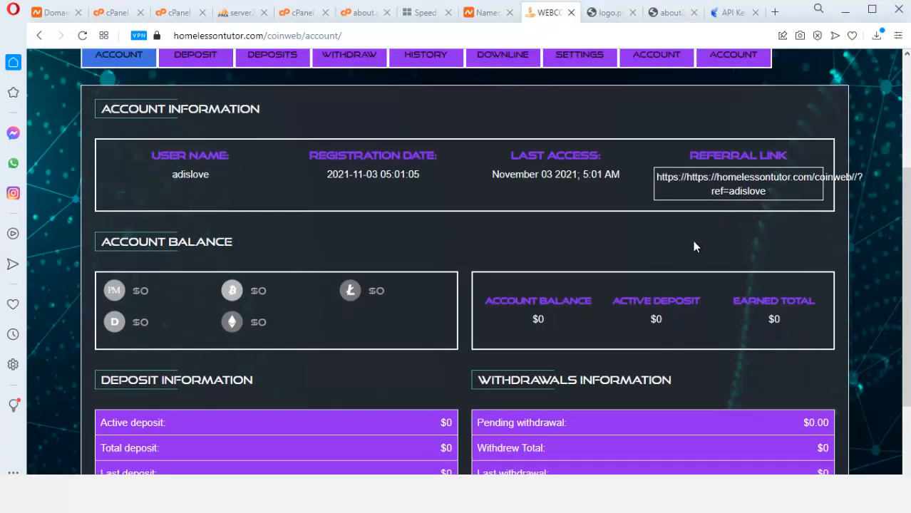
scroll(642, 214, up, 2)
scroll(578, 248, down, 3)
scroll(422, 277, up, 1)
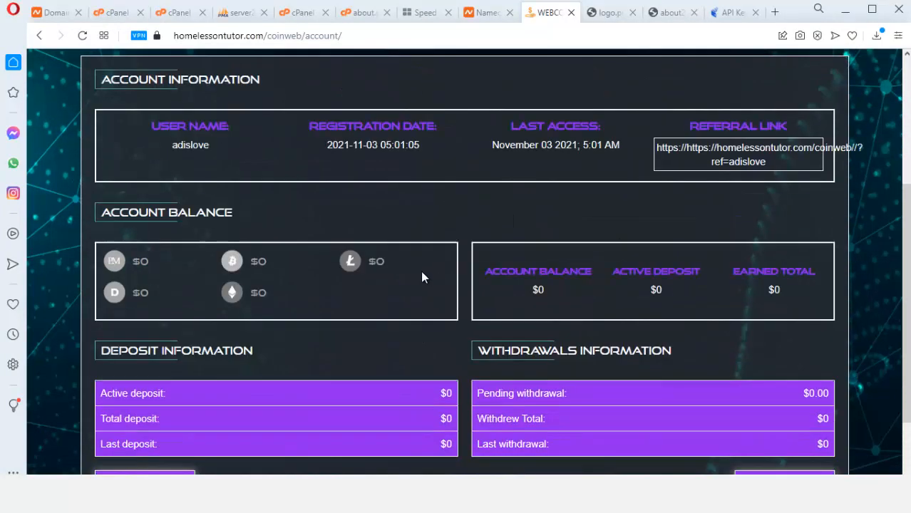
scroll(421, 278, up, 2)
scroll(314, 299, down, 4)
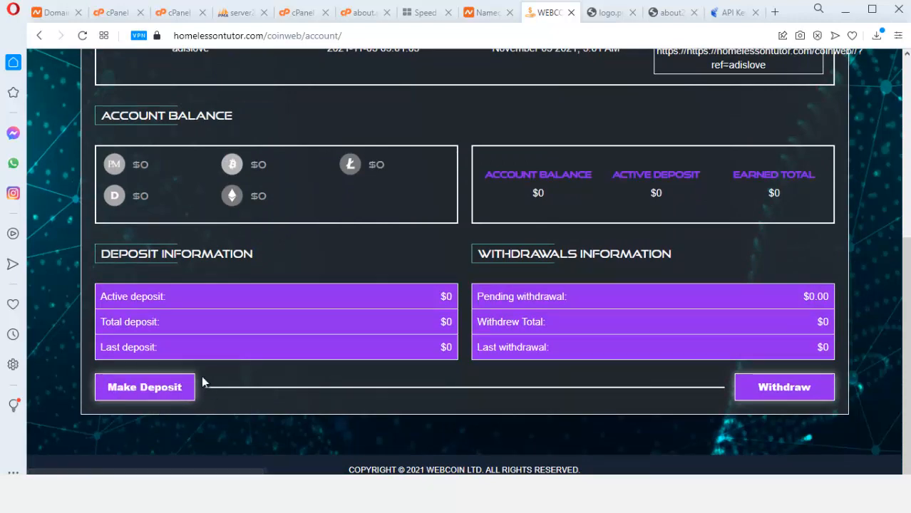
click(166, 386)
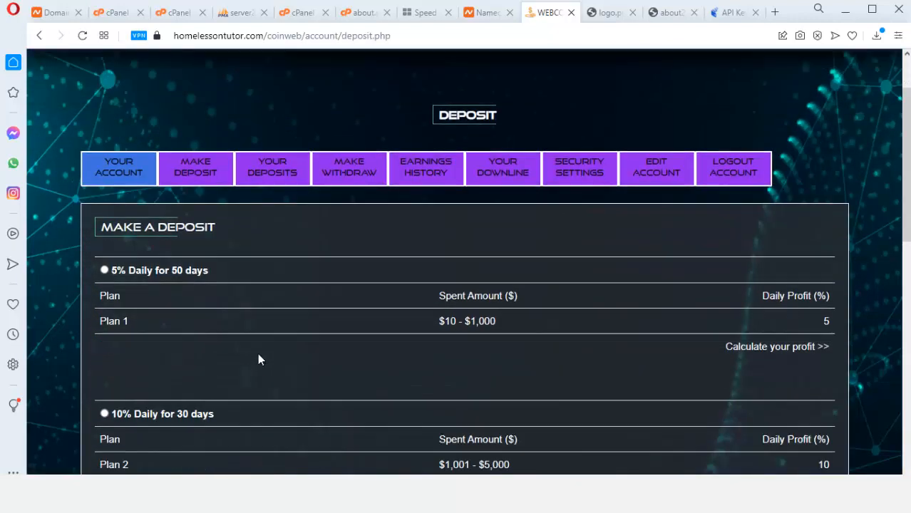
scroll(257, 359, down, 1)
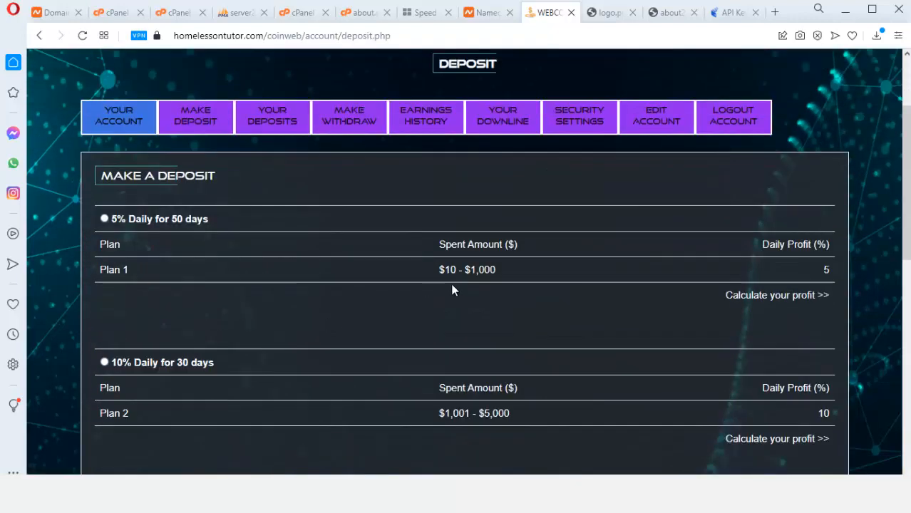
scroll(451, 285, down, 1)
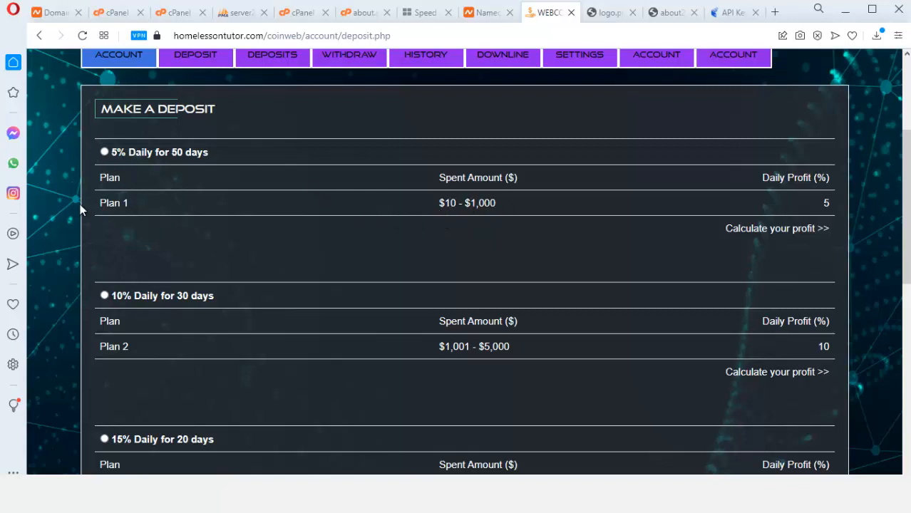
Select the 5% Daily for 50 days plan and scroll down to the payment options
click(107, 152)
scroll(471, 207, down, 2)
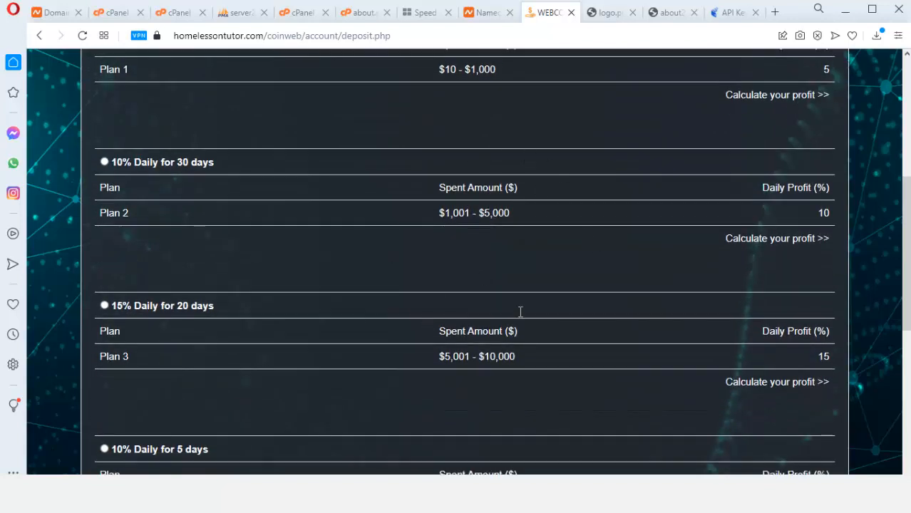
scroll(456, 276, up, 2)
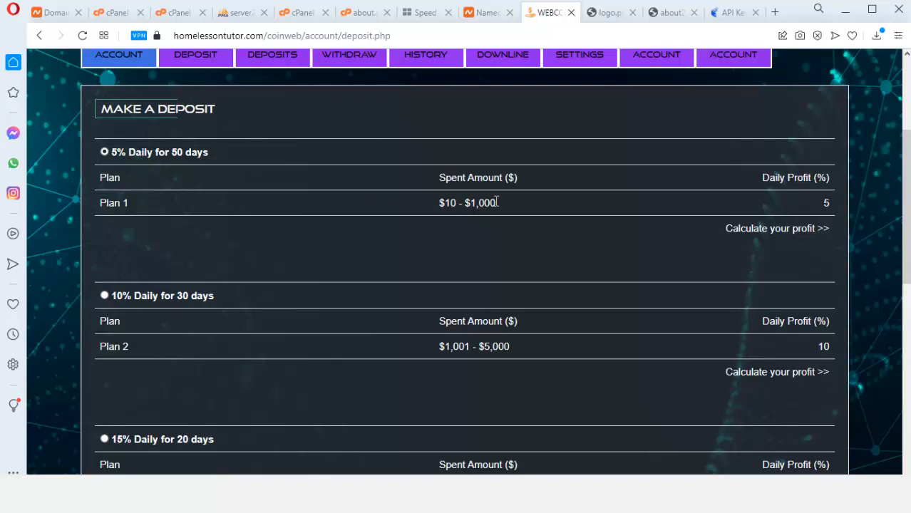
scroll(371, 263, down, 8)
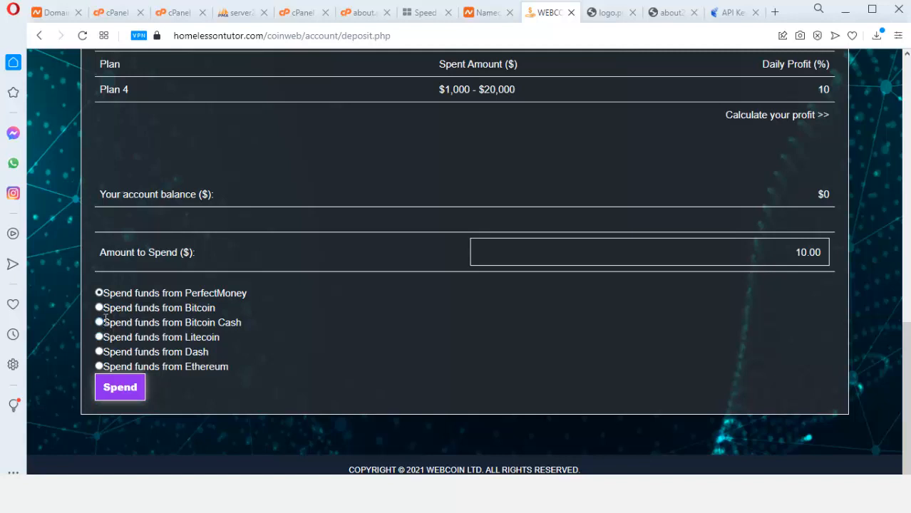
Pay with Bitcoin, replace 10.00 with 500 as the amount, and submit with Spend
click(99, 308)
drag(789, 254, 822, 252)
scroll(445, 277, up, 4)
scroll(428, 281, up, 4)
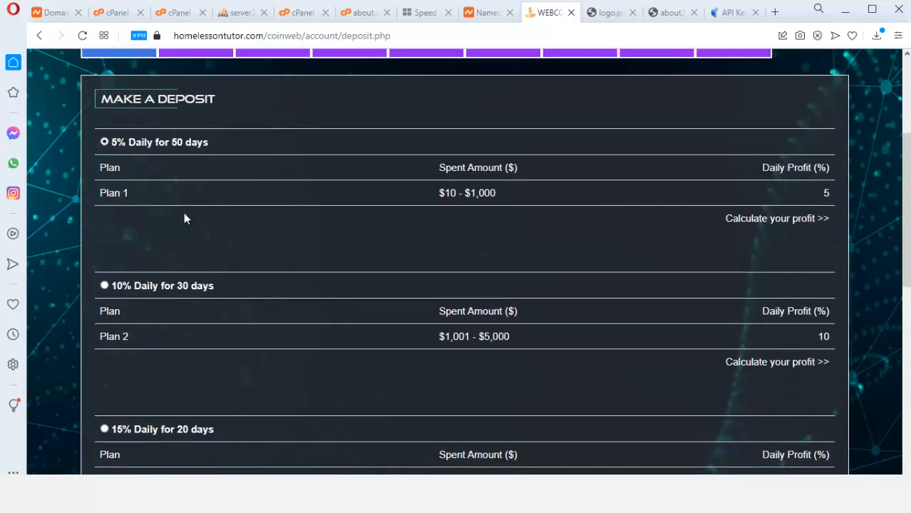
scroll(634, 331, down, 8)
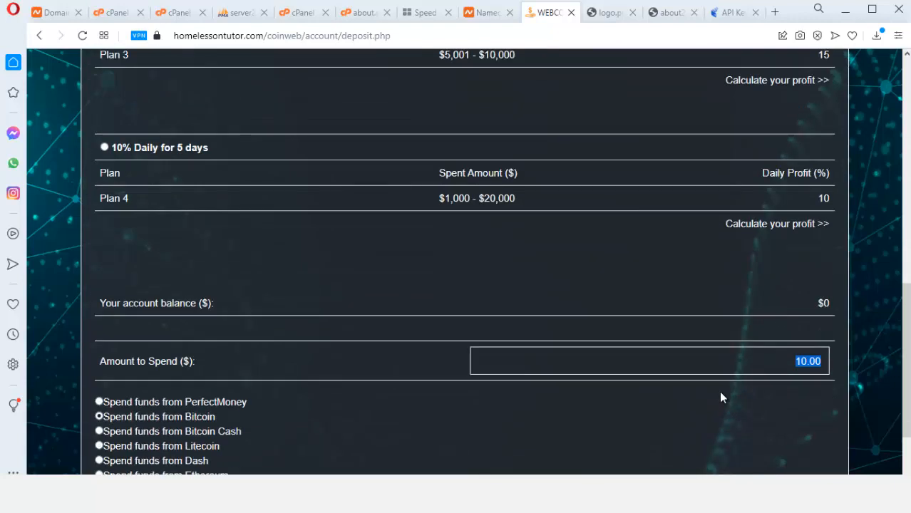
text(500)
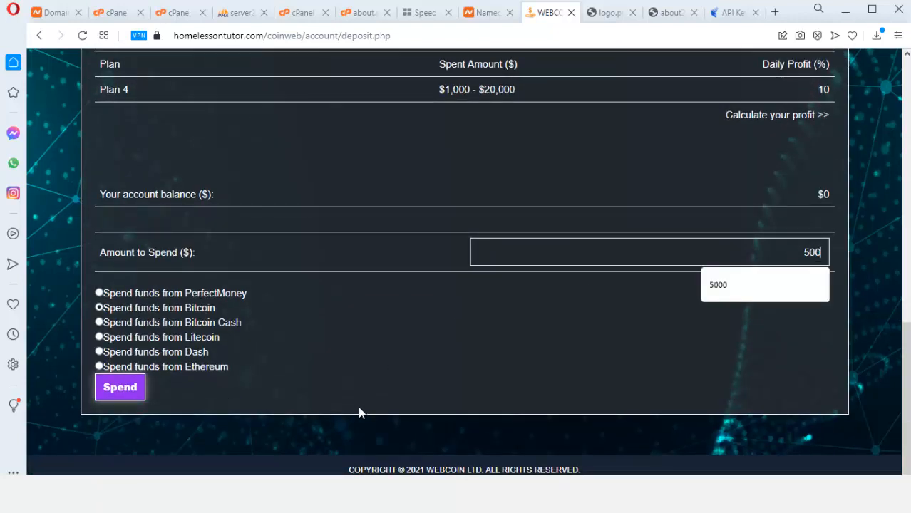
click(134, 394)
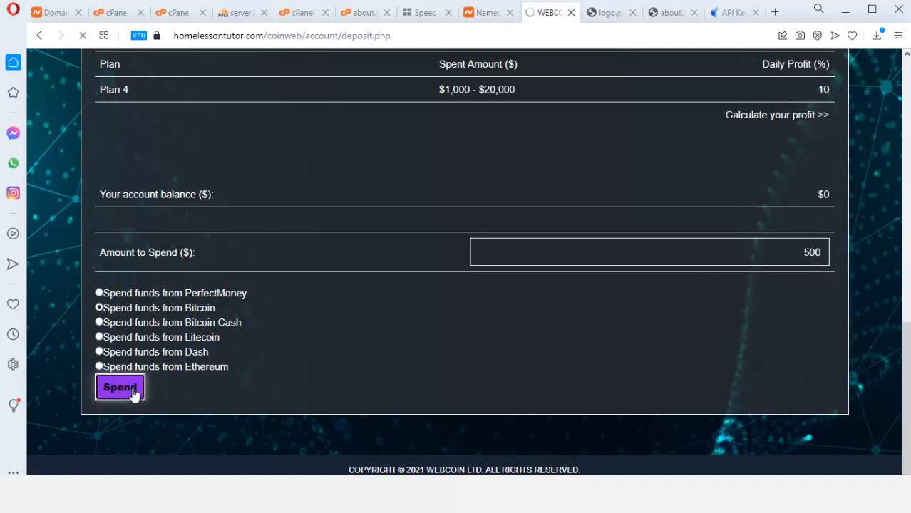
scroll(521, 330, down, 2)
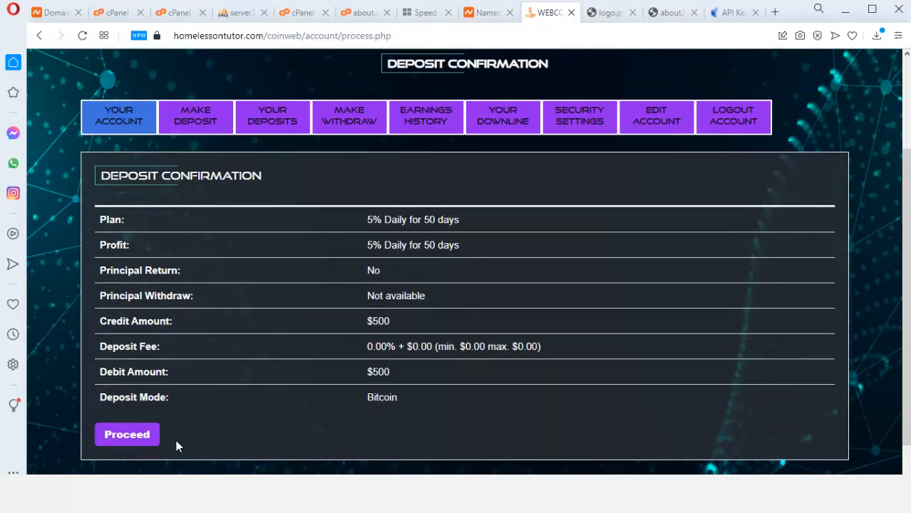
Proceed from the Deposit Confirmation to the Bitcoin payment page requesting 0.00794000 BTC
click(140, 435)
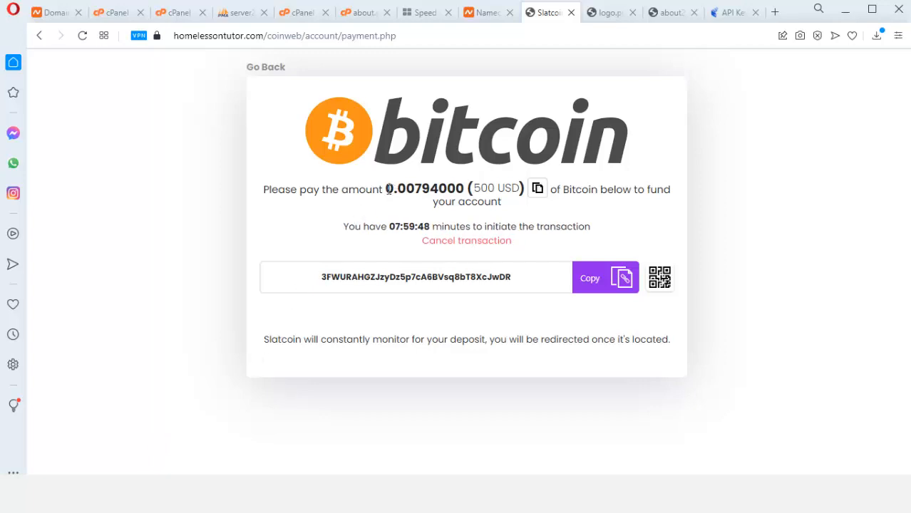
Highlight the 0.00794000 BTC amount, copy the wallet address, and select the address text
drag(387, 190, 466, 190)
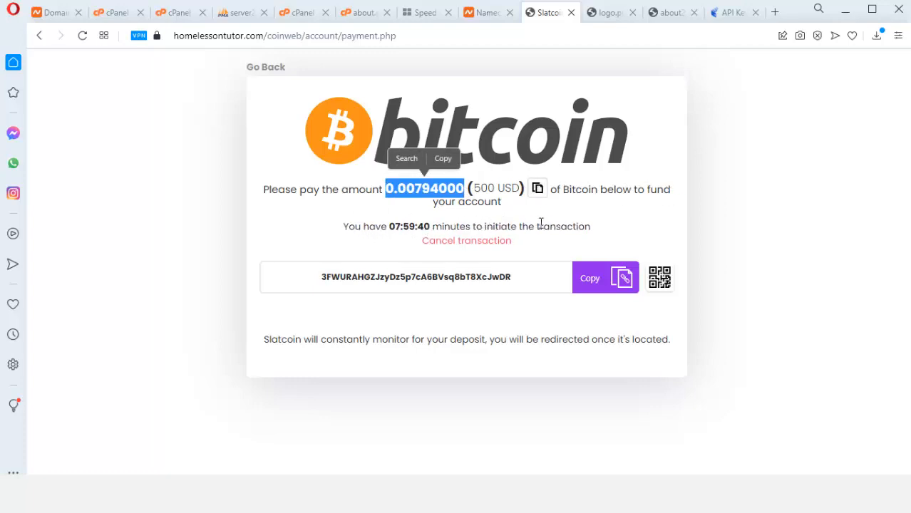
click(609, 285)
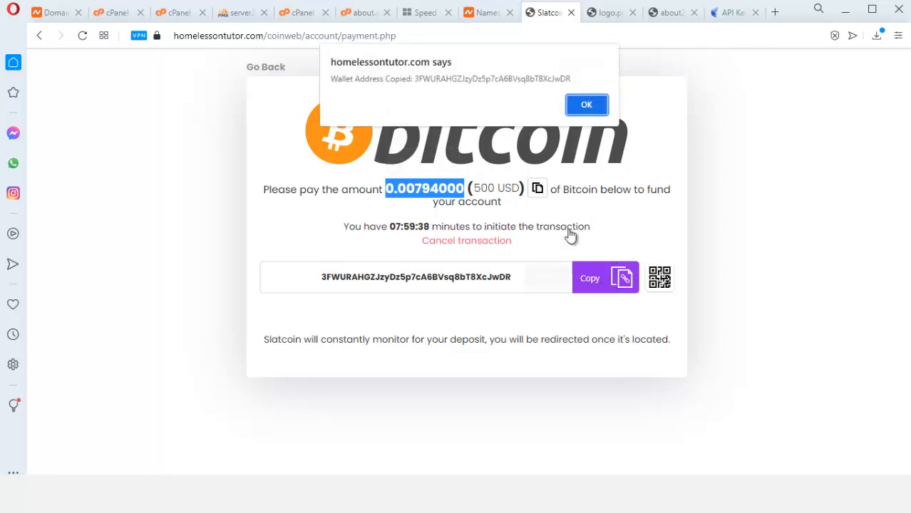
click(595, 107)
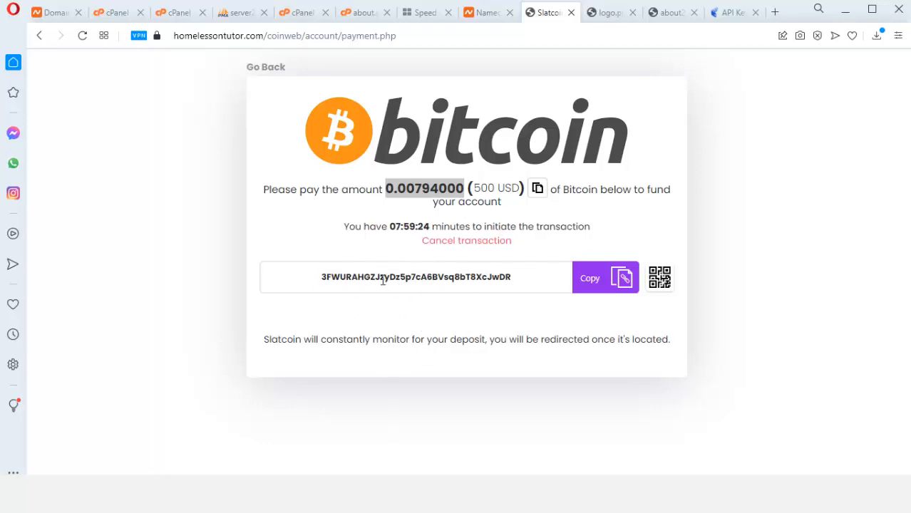
drag(319, 278, 576, 278)
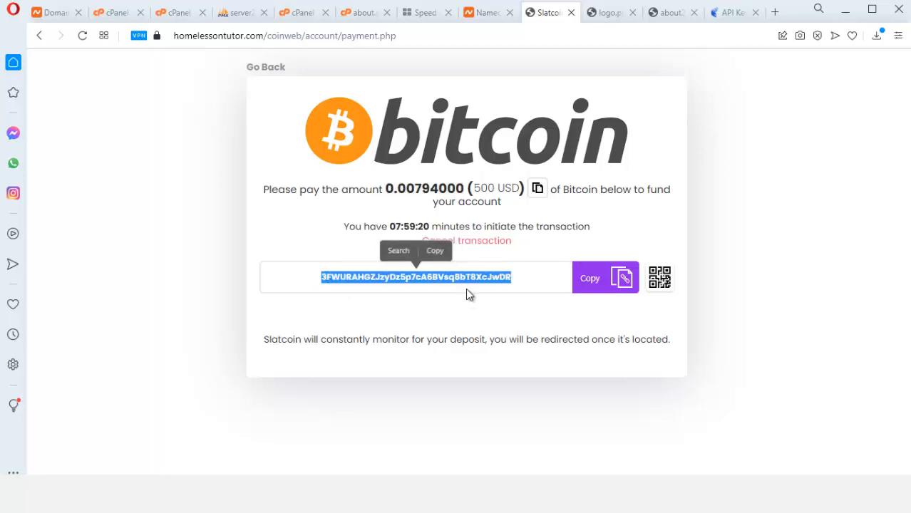
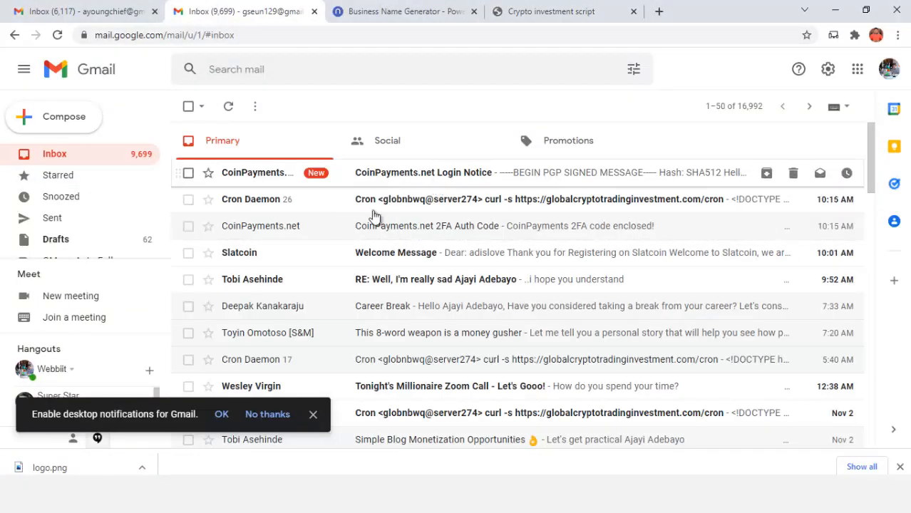
Look over the Slatcoin welcome email, then return to the inbox list
click(457, 247)
scroll(455, 246, down, 3)
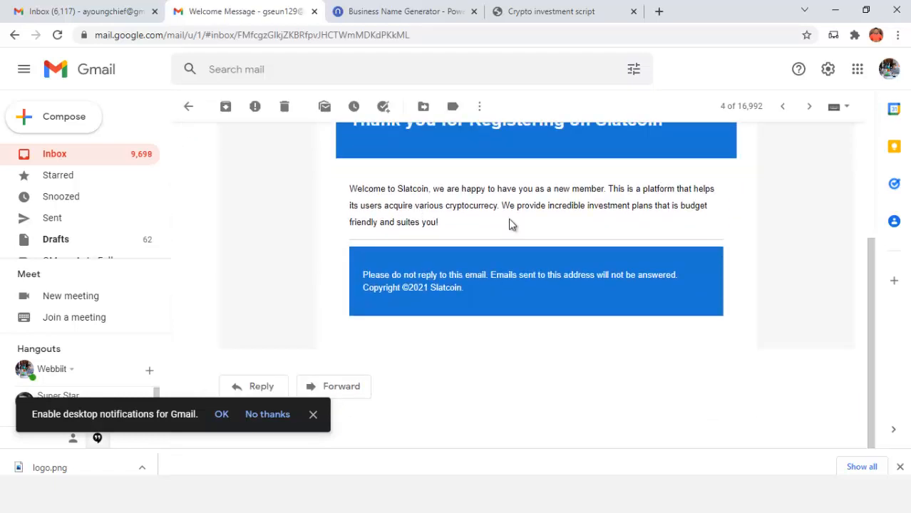
scroll(643, 205, up, 3)
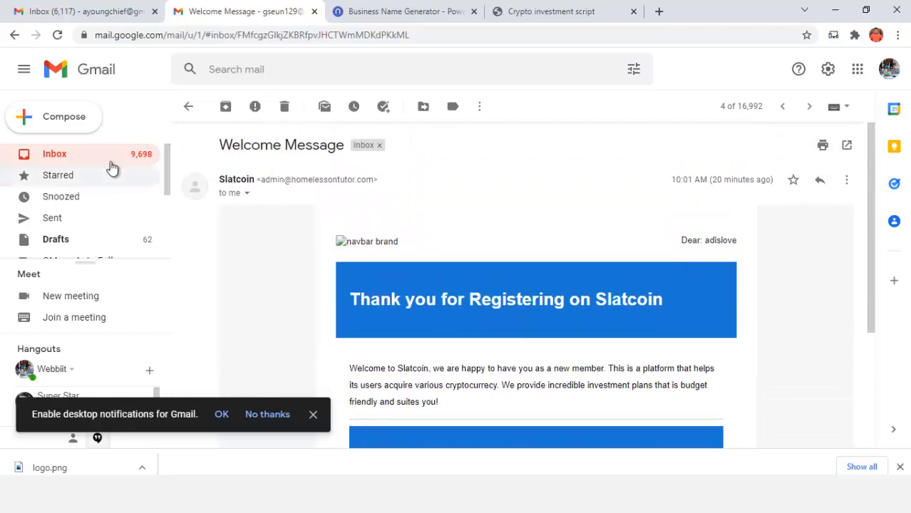
click(105, 159)
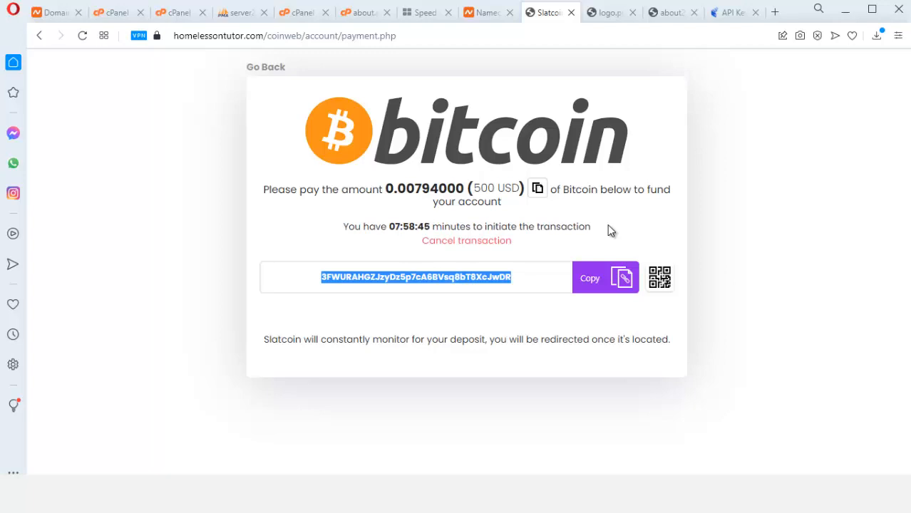
Go back from the Bitcoin payment page to find the pending $500 Plan 1 deposit in history
click(486, 254)
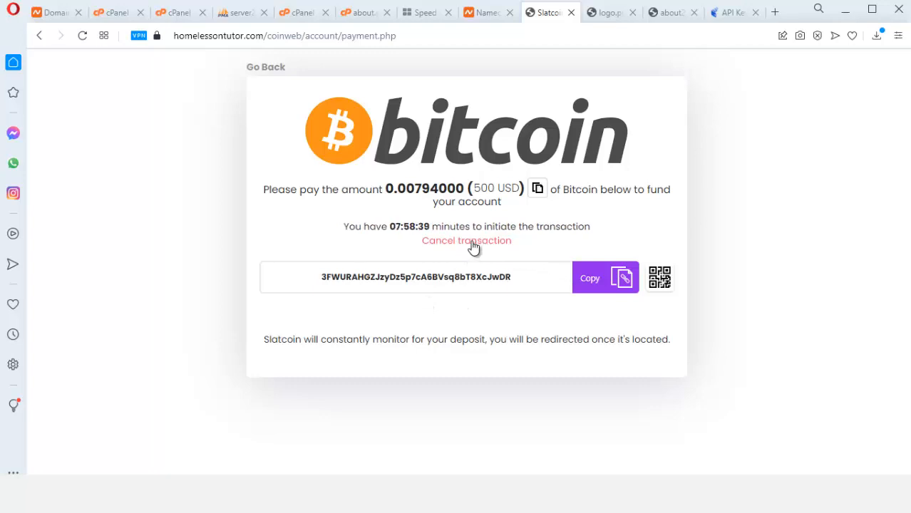
click(266, 67)
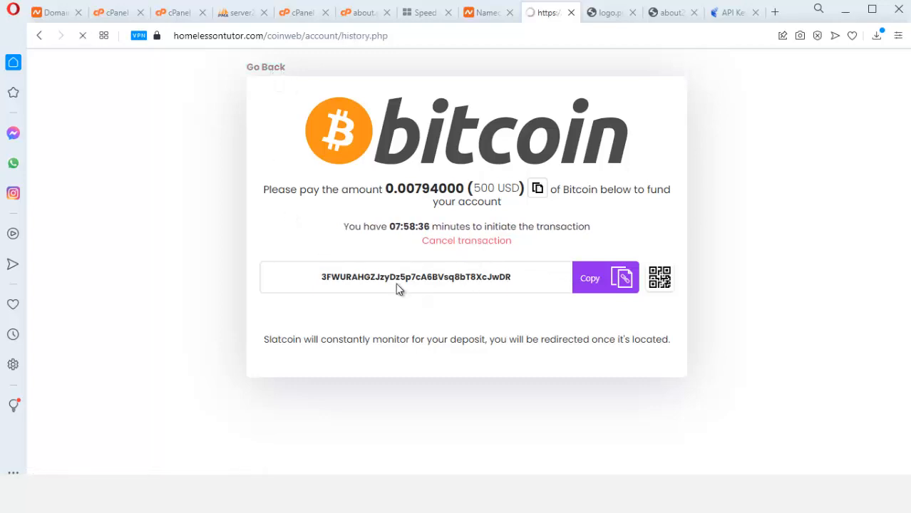
scroll(400, 300, down, 1)
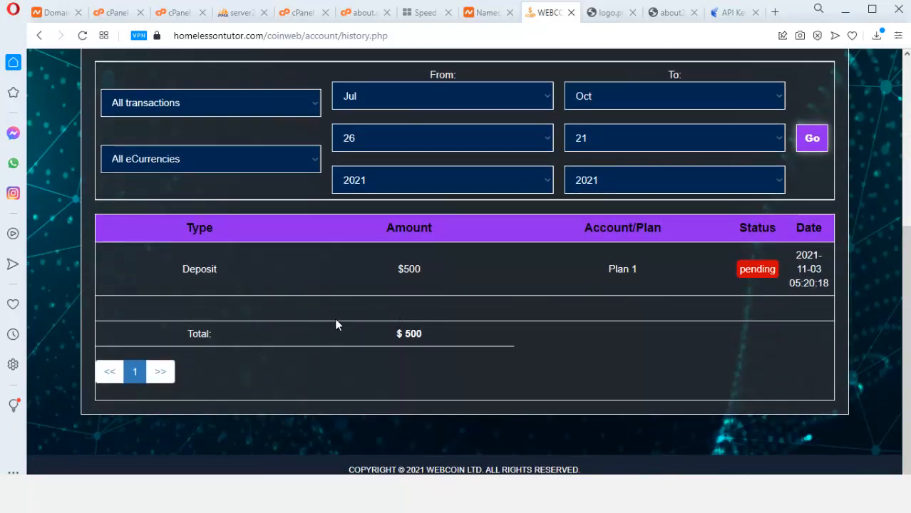
scroll(217, 335, up, 2)
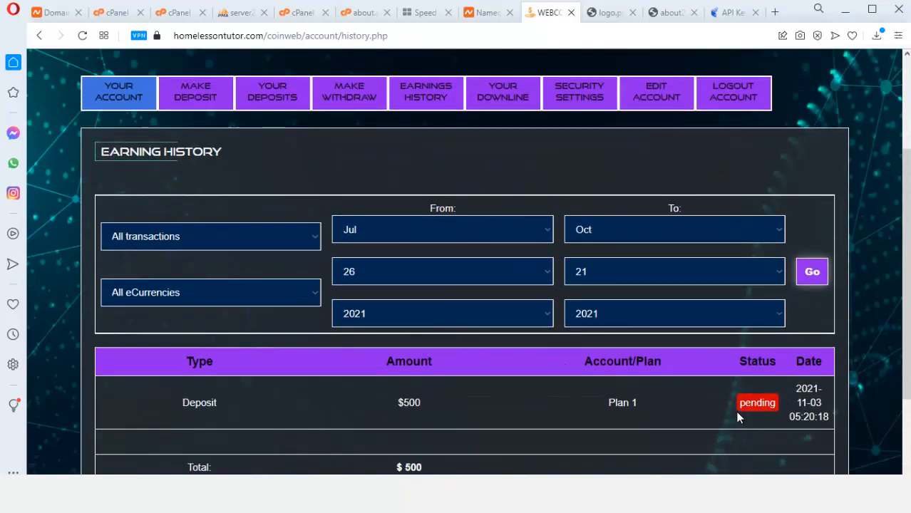
scroll(258, 391, down, 1)
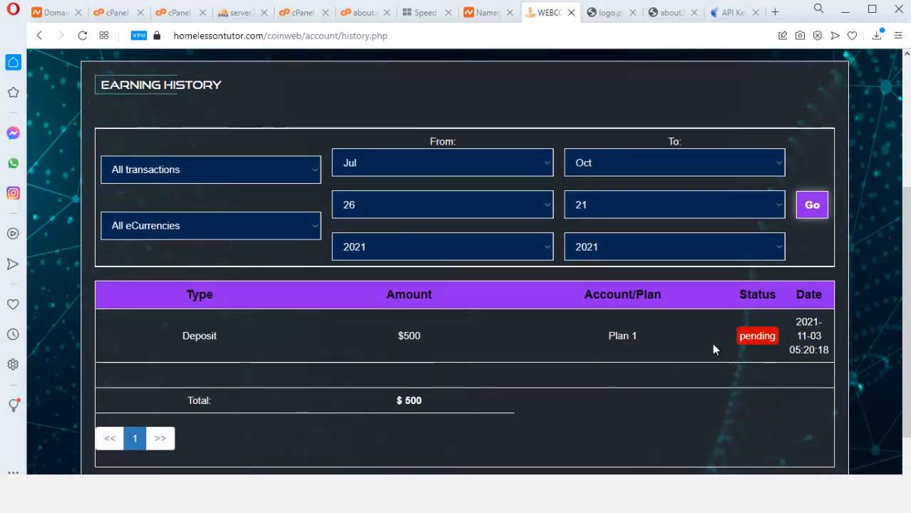
scroll(752, 372, up, 3)
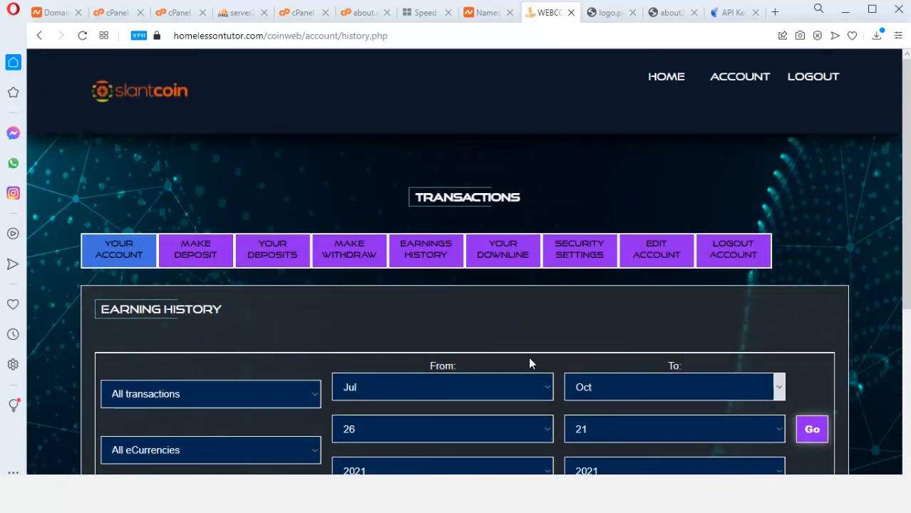
scroll(838, 377, down, 3)
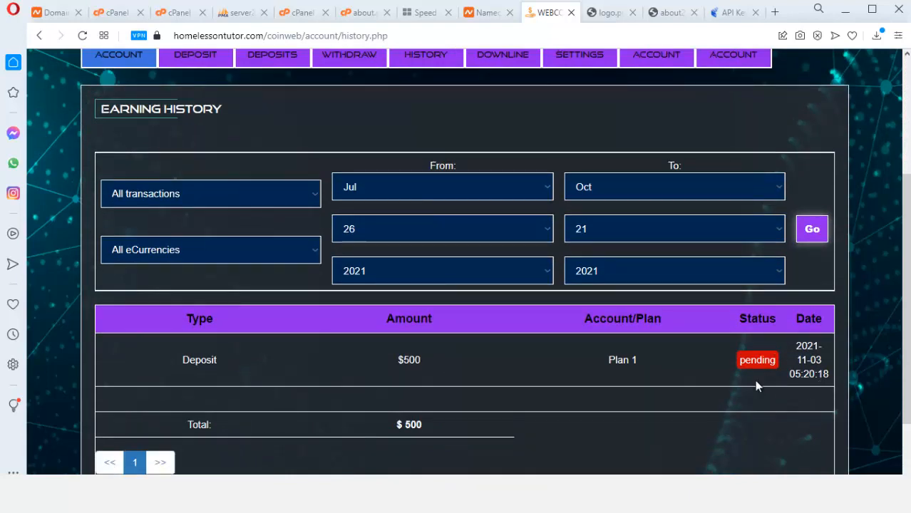
scroll(578, 291, up, 3)
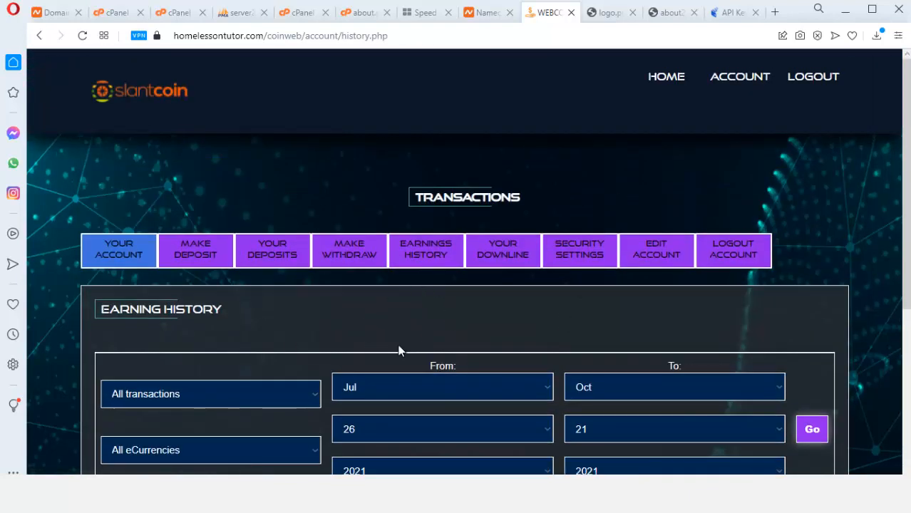
Go from the withdrawal page to editing the PerfectMoney account details in the profile
click(372, 264)
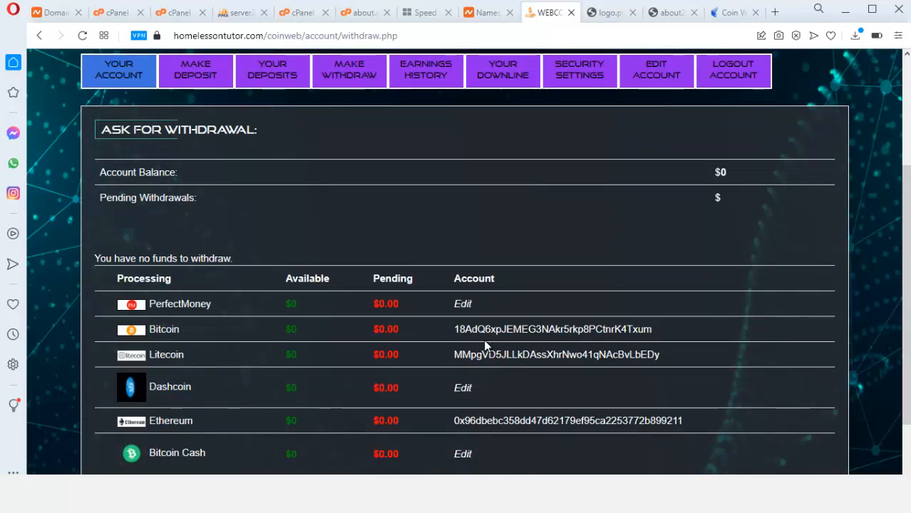
click(460, 306)
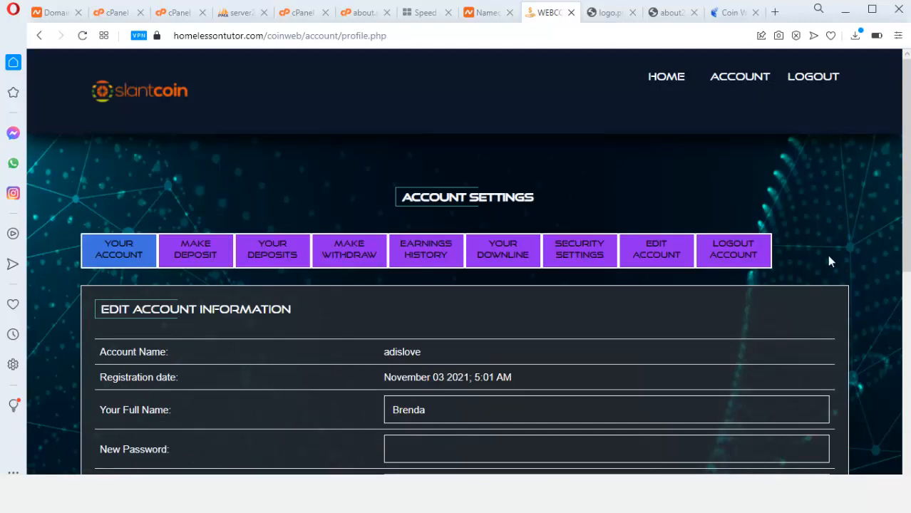
scroll(905, 153, down, 3)
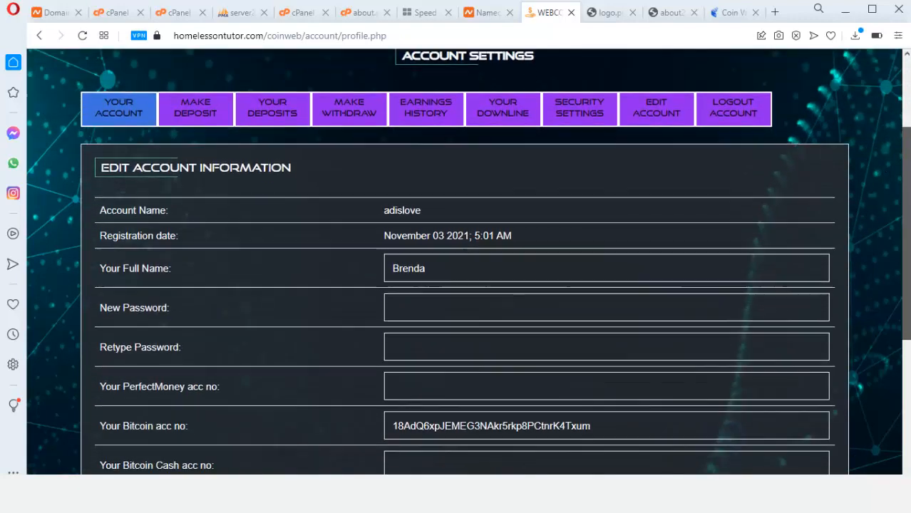
scroll(464, 285, down, 2)
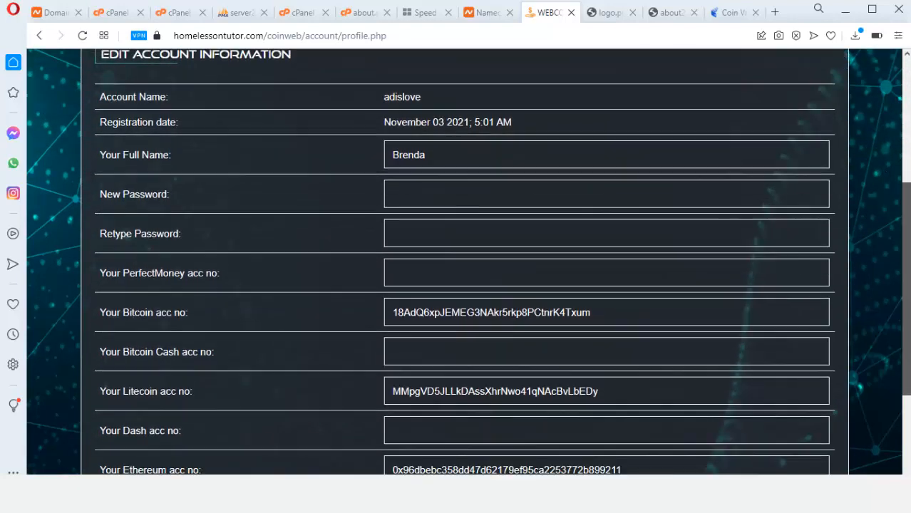
scroll(464, 286, down, 1)
scroll(463, 285, up, 2)
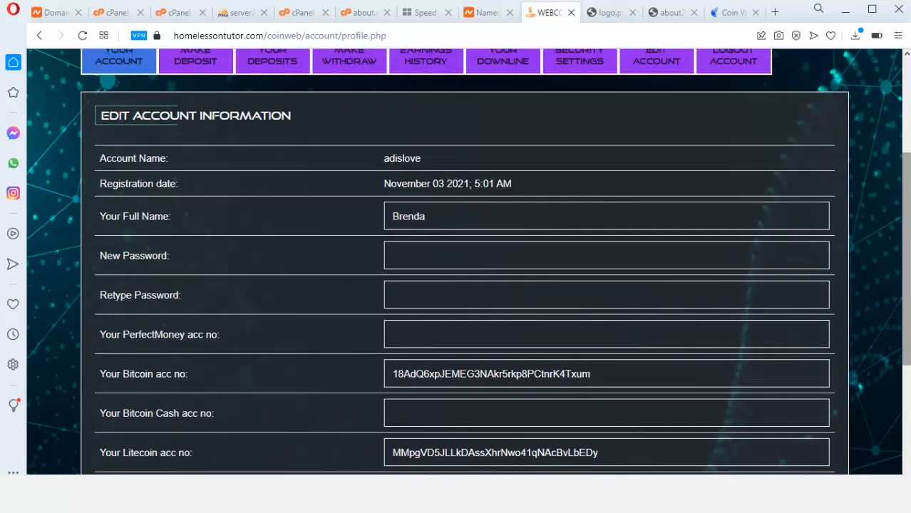
scroll(406, 310, down, 1)
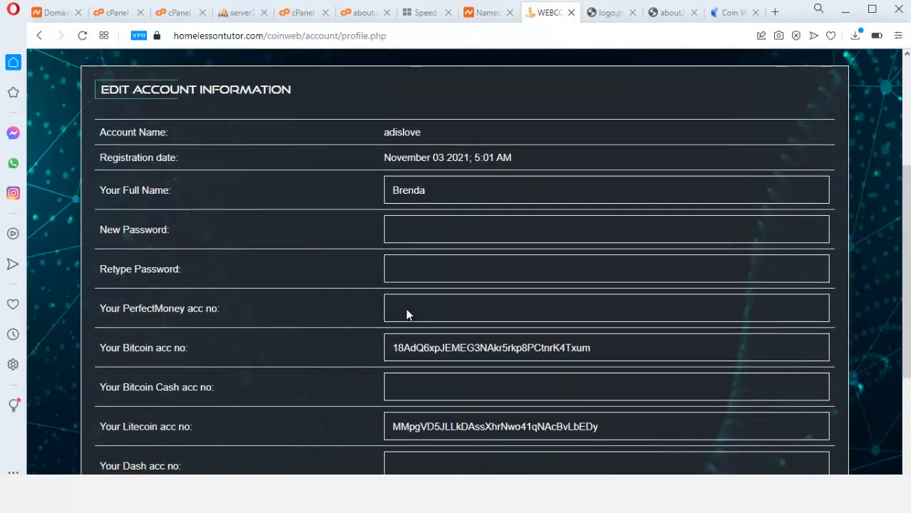
Enter the PerfectMoney account number and save the profile with Update Account
click(464, 317)
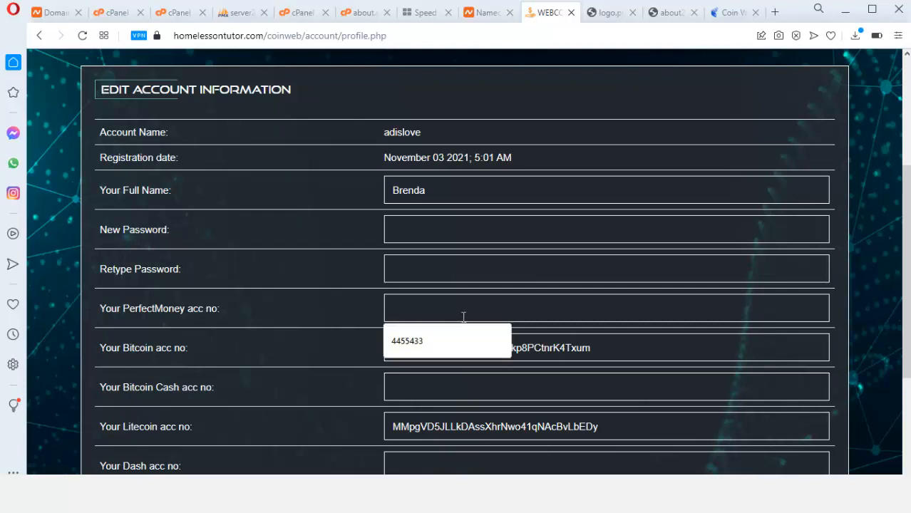
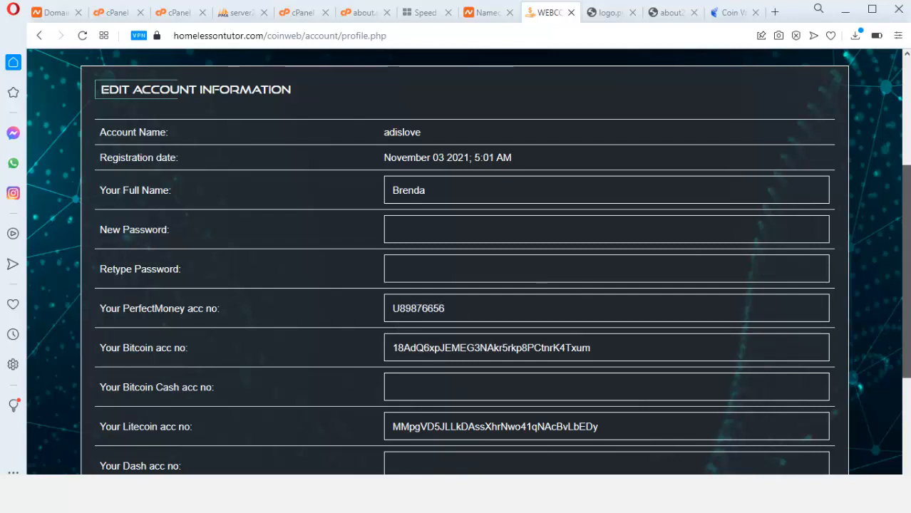
scroll(354, 279, down, 3)
click(451, 369)
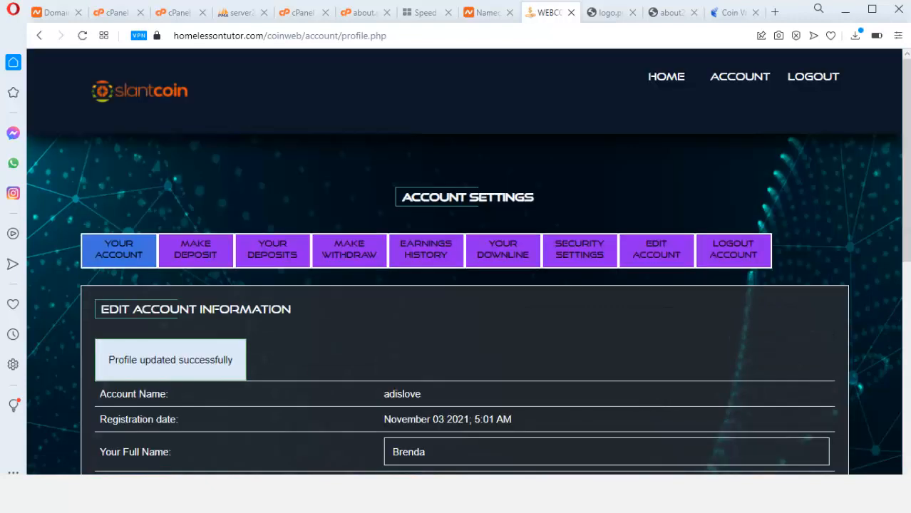
mouse_move(909, 206)
mouse_down()
mouse_move(909, 348)
mouse_move(909, 204)
mouse_up()
Verify the withdrawal page lists the PerfectMoney account, then switch to the admin Coinpayment Settings
click(350, 252)
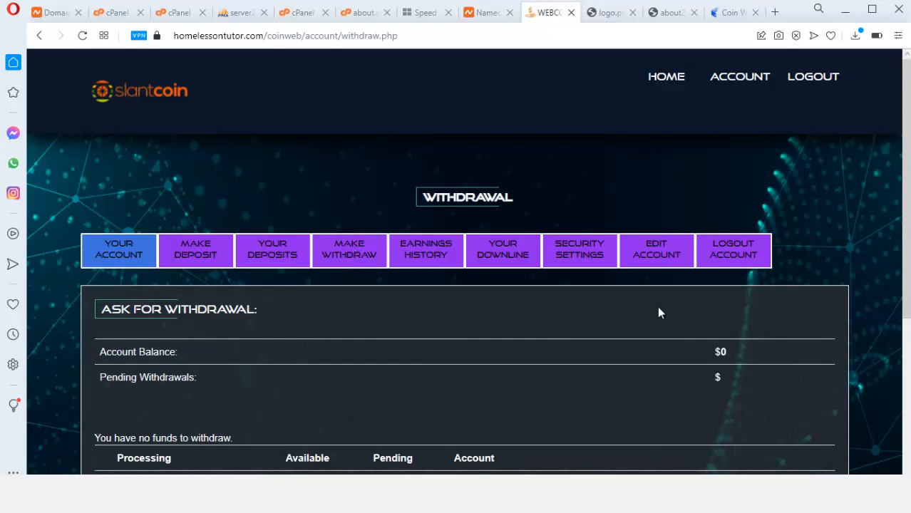
scroll(909, 253, down, 2)
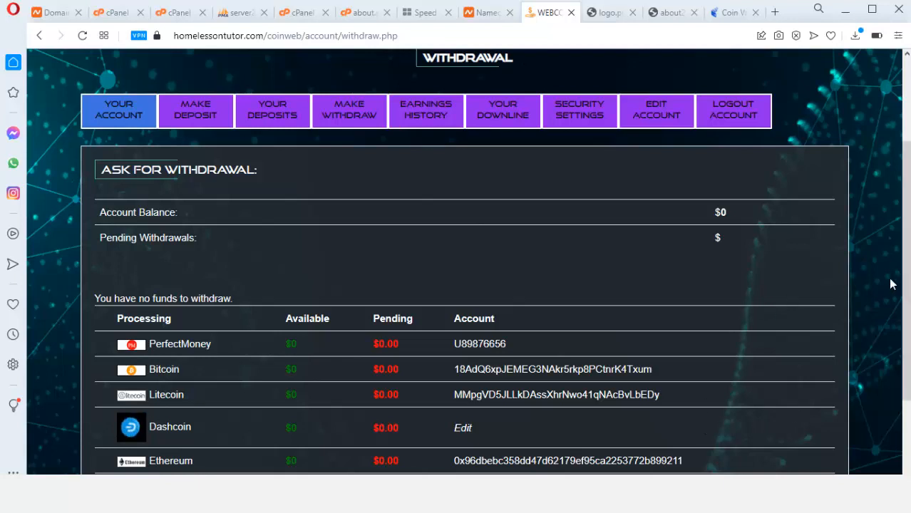
scroll(891, 284, down, 1)
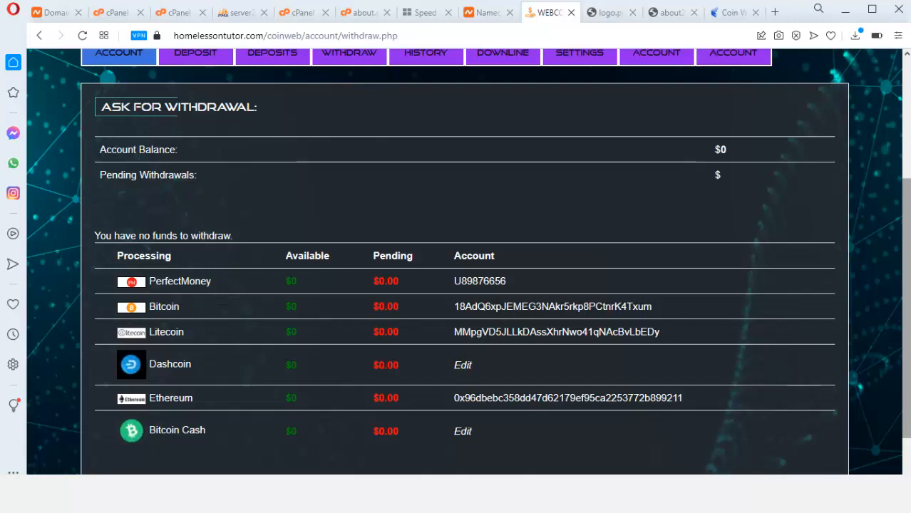
scroll(855, 310, up, 3)
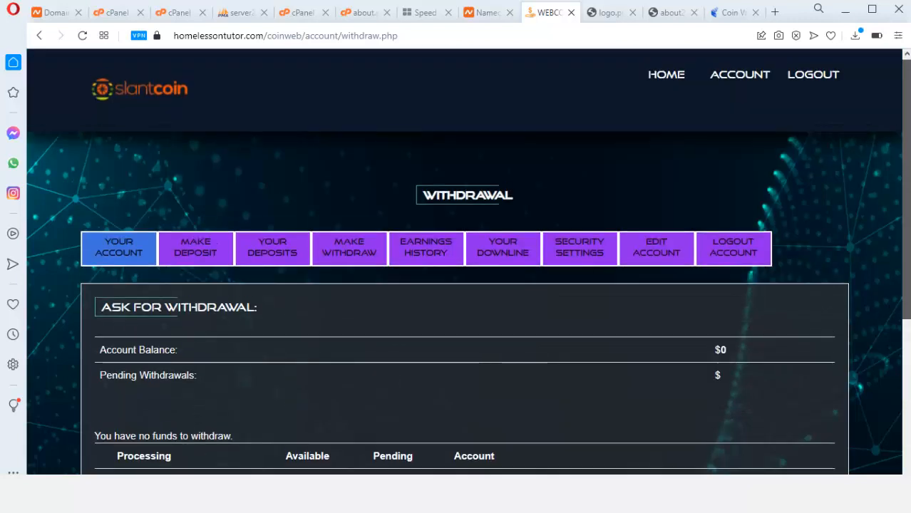
key(alt+Tab)
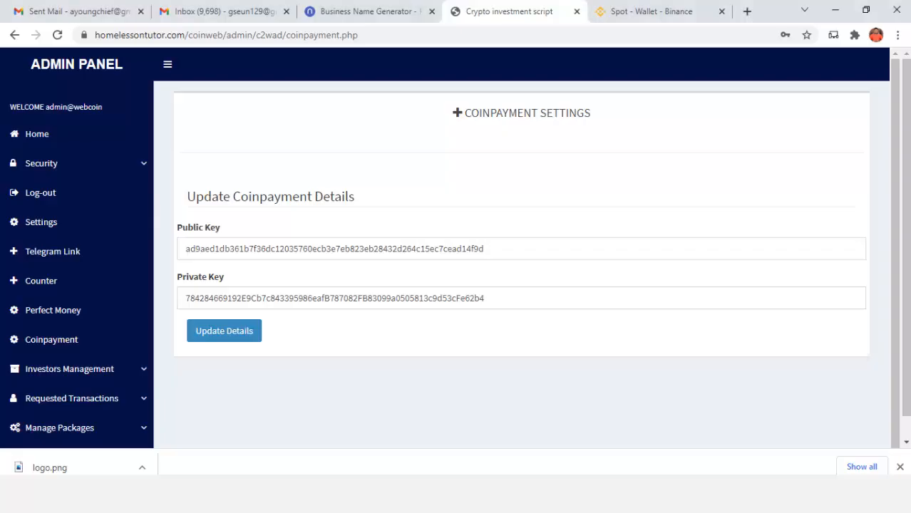
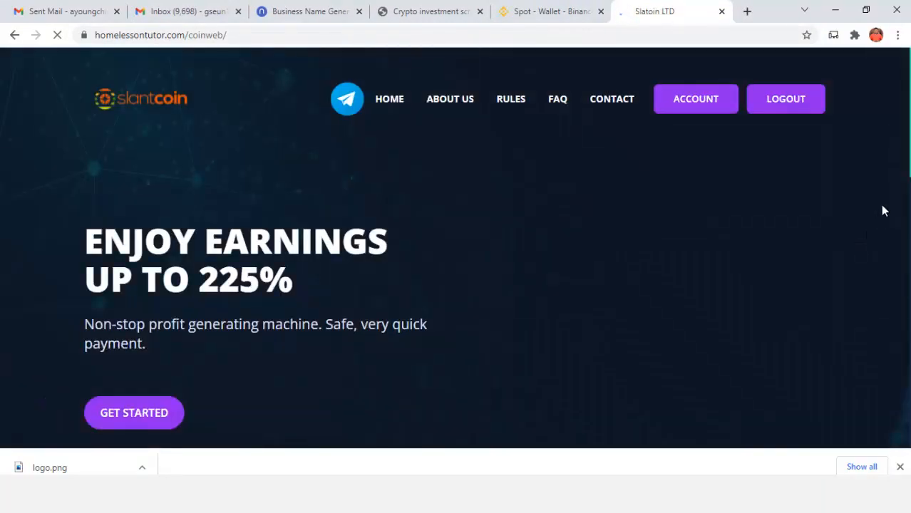
Log out of the Slantcoin account with LOGOUT and bring the username/password login form into view
scroll(457, 250, down, 4)
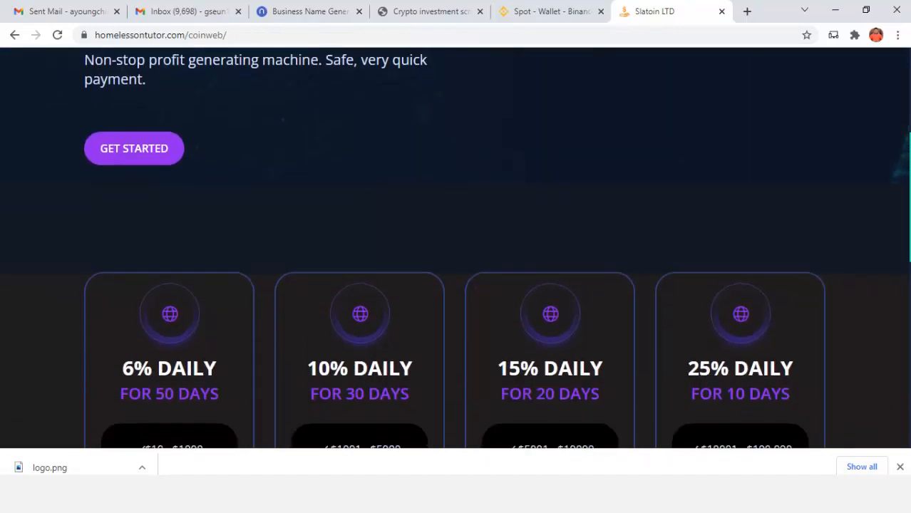
scroll(457, 249, up, 2)
scroll(456, 250, up, 2)
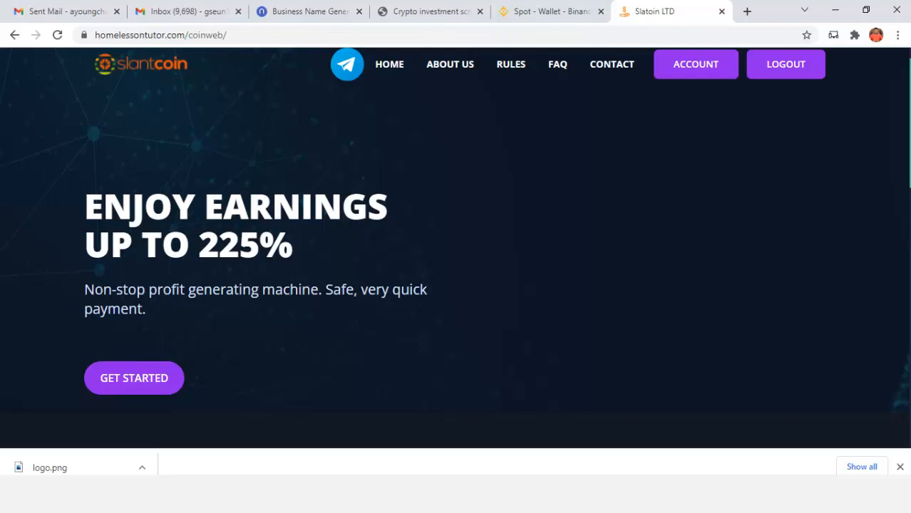
scroll(456, 250, down, 15)
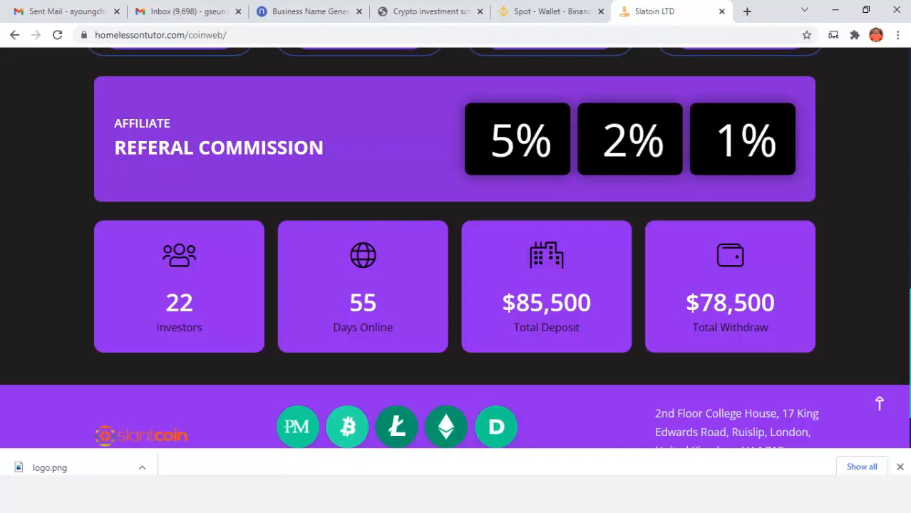
drag(910, 324, 910, 82)
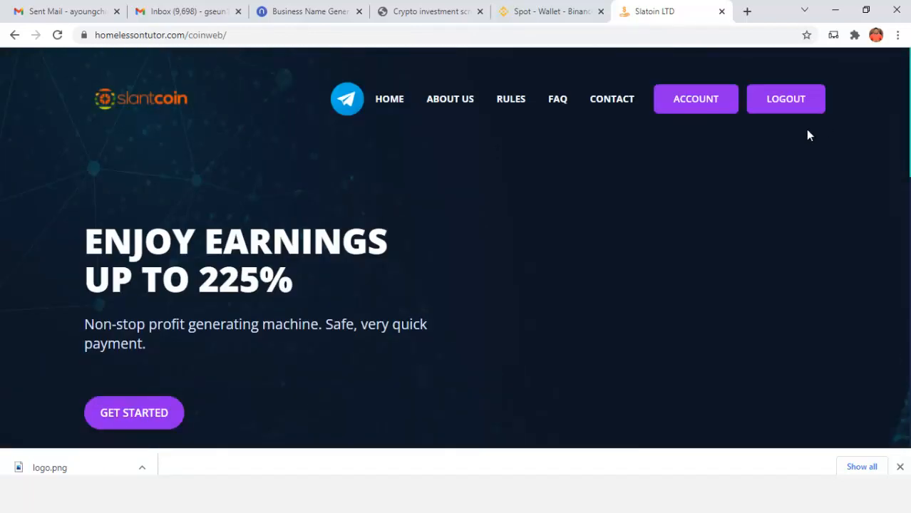
click(778, 107)
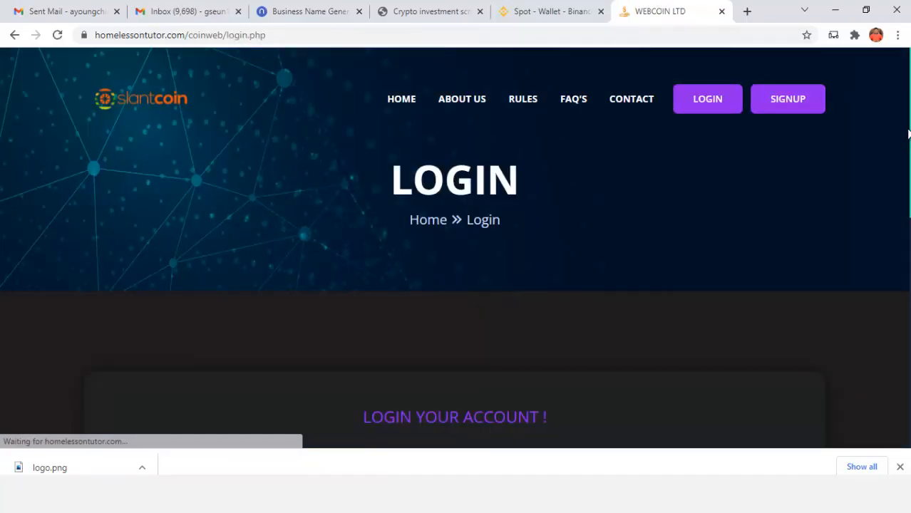
drag(910, 137, 910, 311)
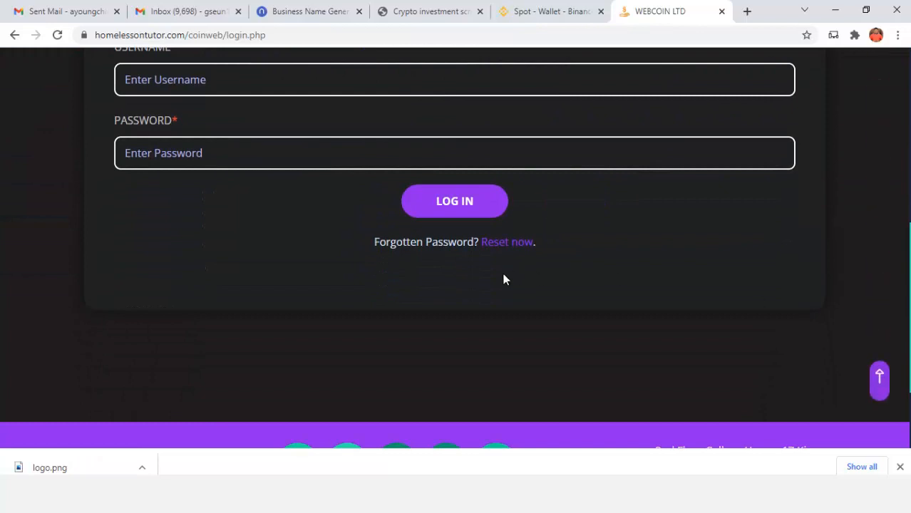
Open the Forgot Password page from the login form's 'Reset now' link
click(497, 244)
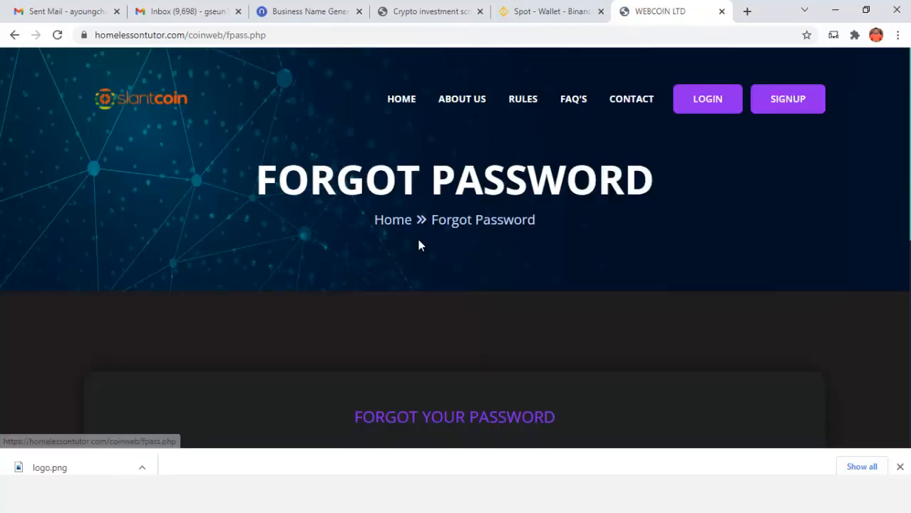
drag(908, 134, 796, 223)
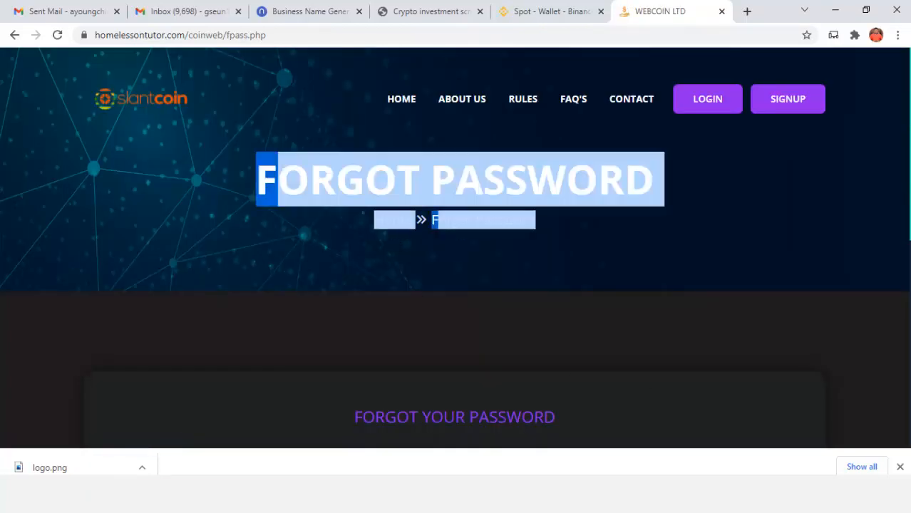
click(800, 221)
scroll(455, 250, down, 3)
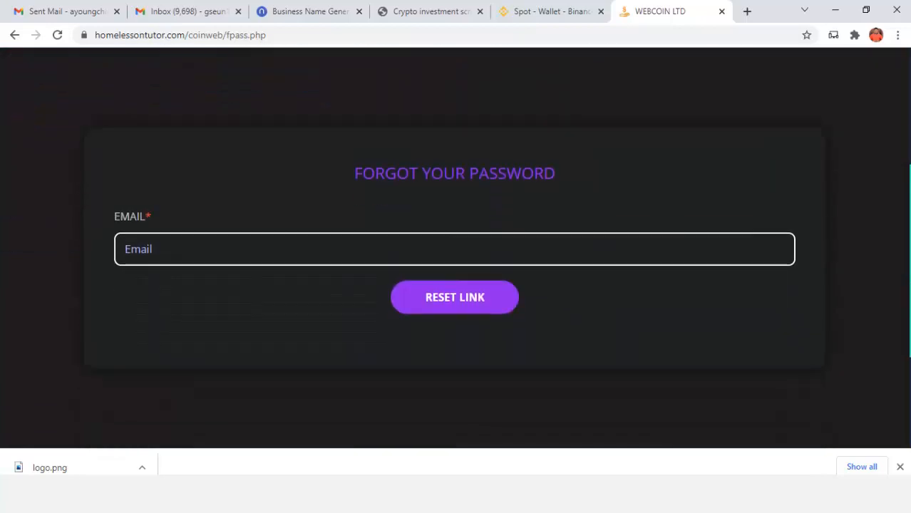
Fill in the account's saved email address and request the password reset link
click(540, 251)
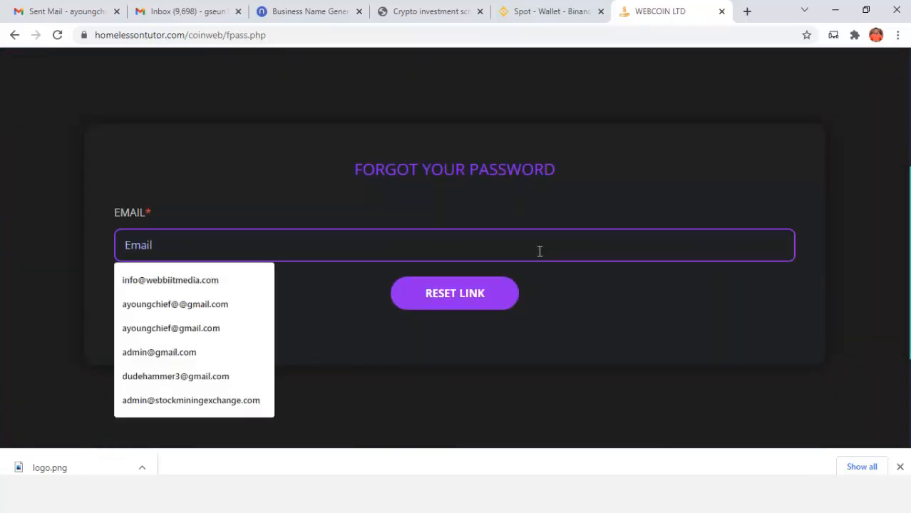
text(gs)
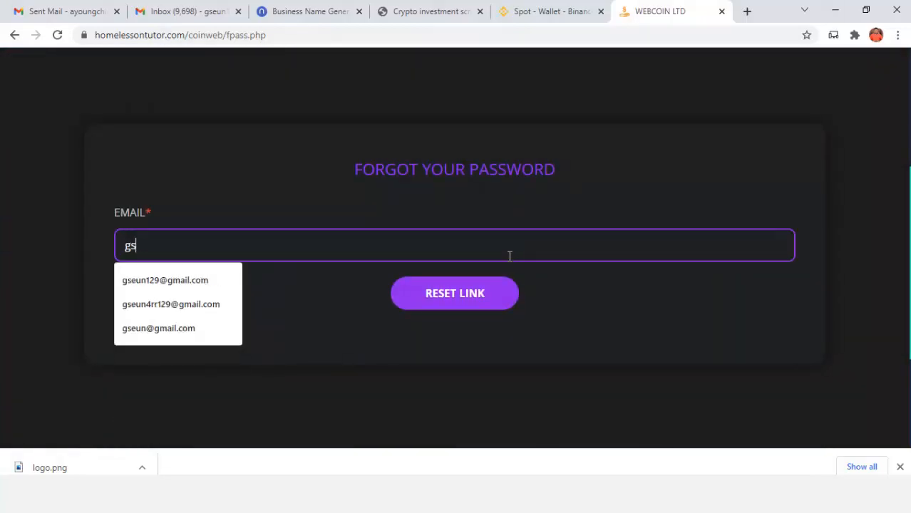
click(194, 283)
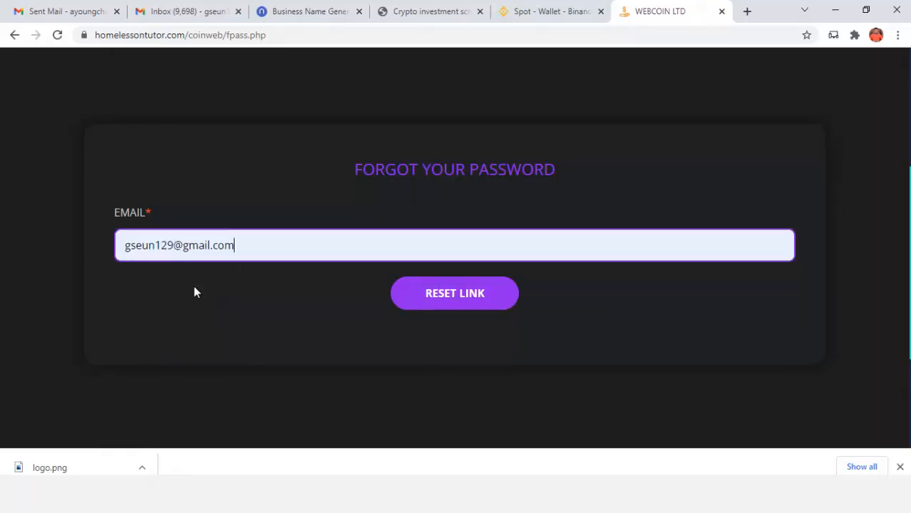
click(468, 305)
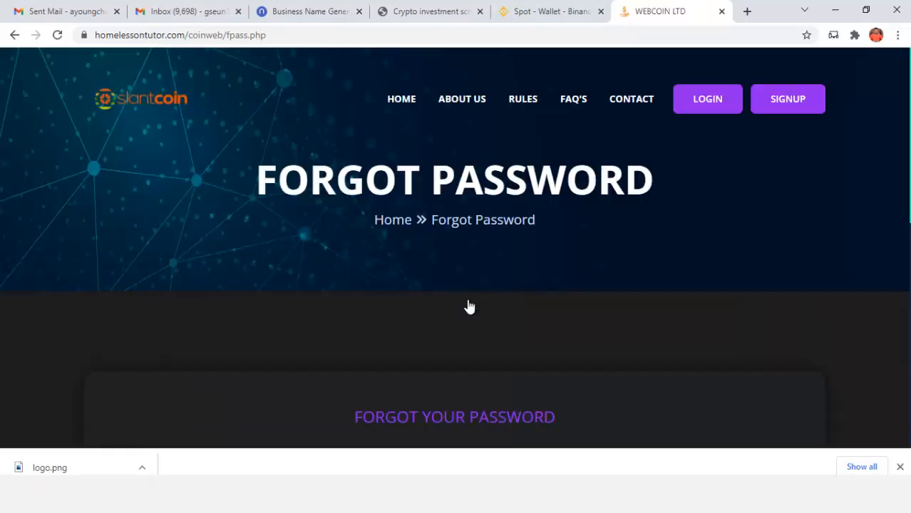
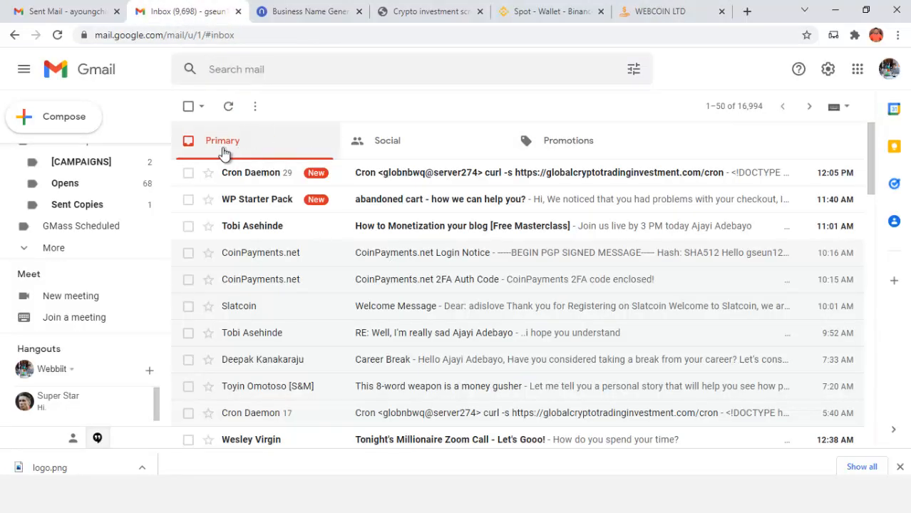
Refresh the Gmail inbox, read the new Slatcoin Password Reset email, and return to the Slantcoin site
click(228, 106)
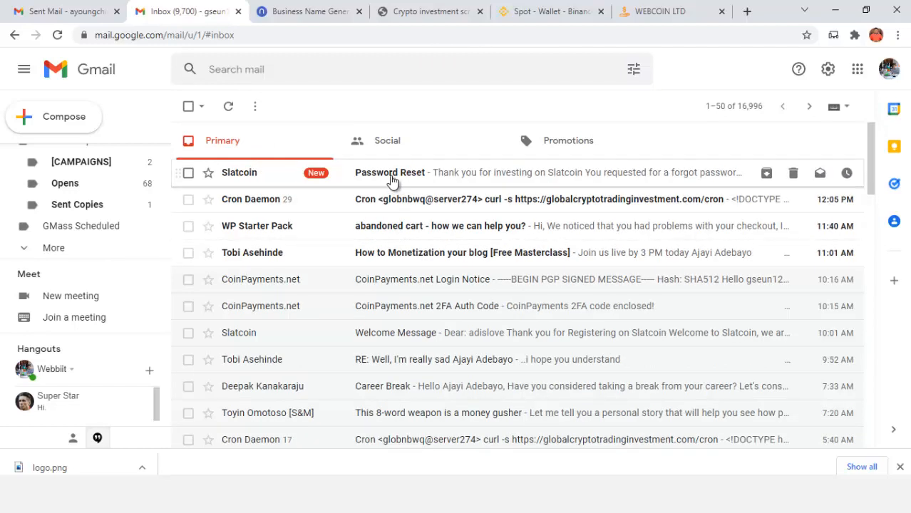
click(420, 174)
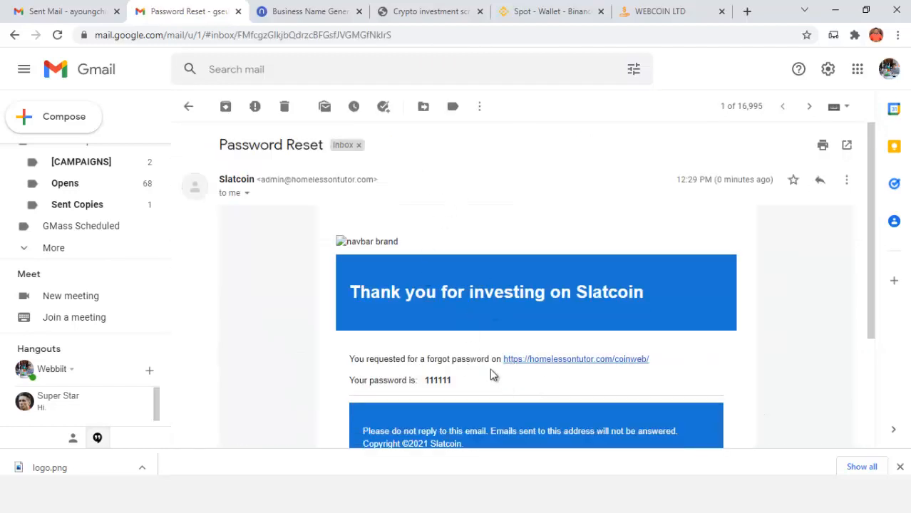
click(681, 12)
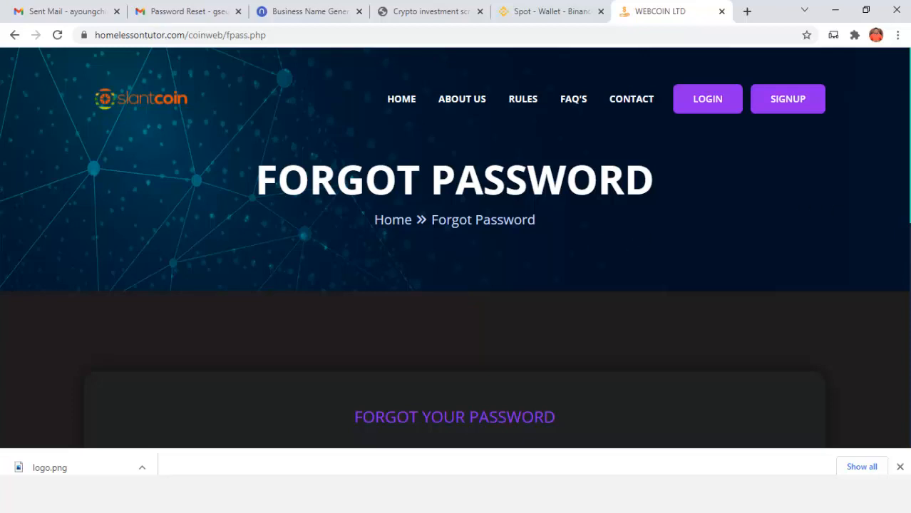
scroll(909, 170, down, 5)
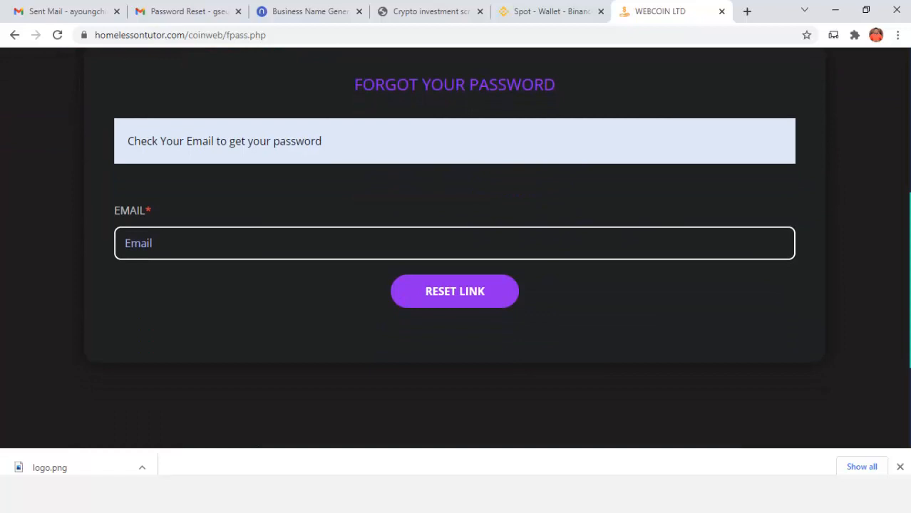
scroll(455, 249, up, 4)
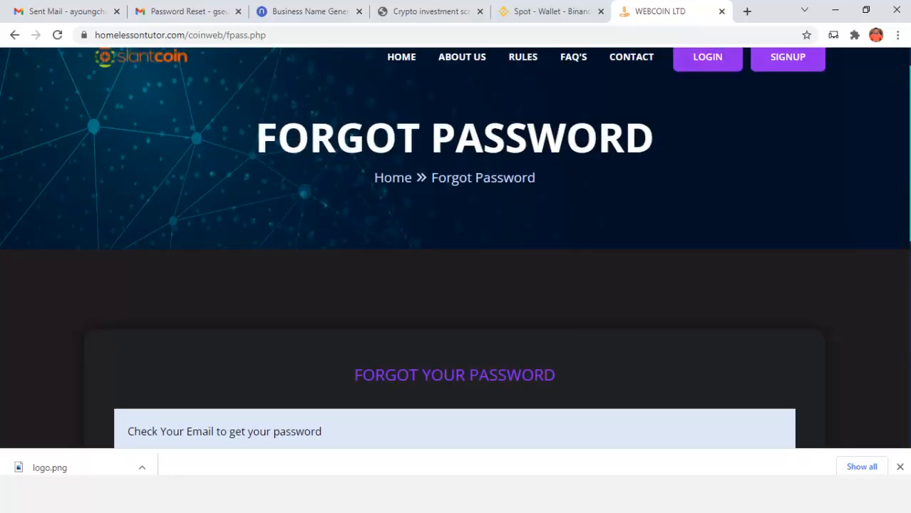
scroll(455, 250, up, 1)
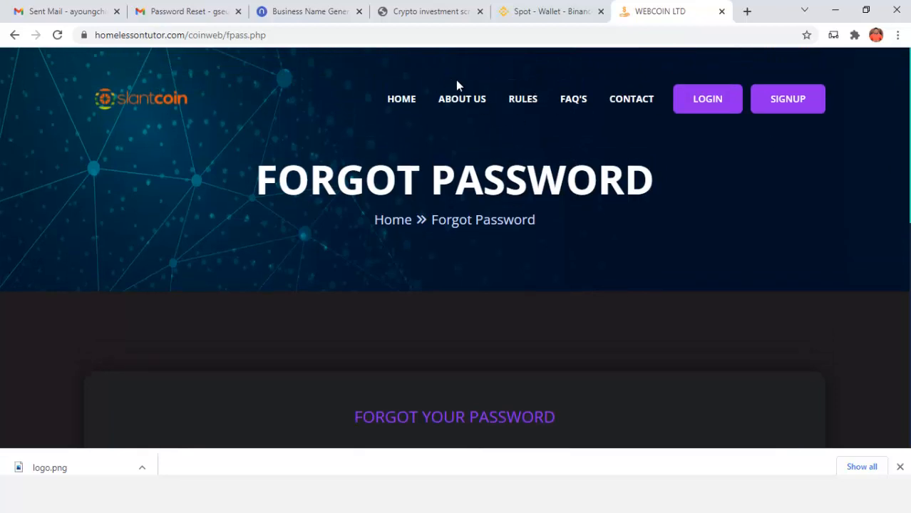
click(411, 107)
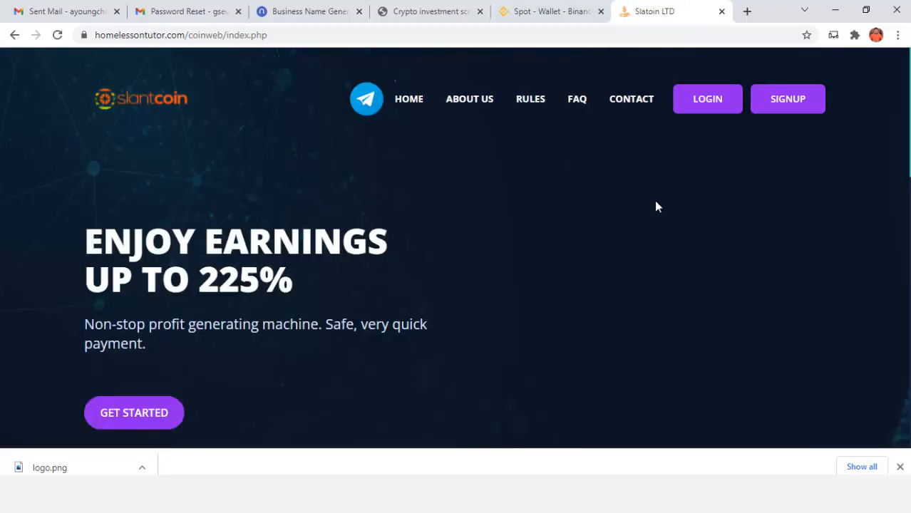
Scroll the homepage down to the daily plan cards, then back up to the Enjoy Earnings banner
scroll(456, 246, down, 5)
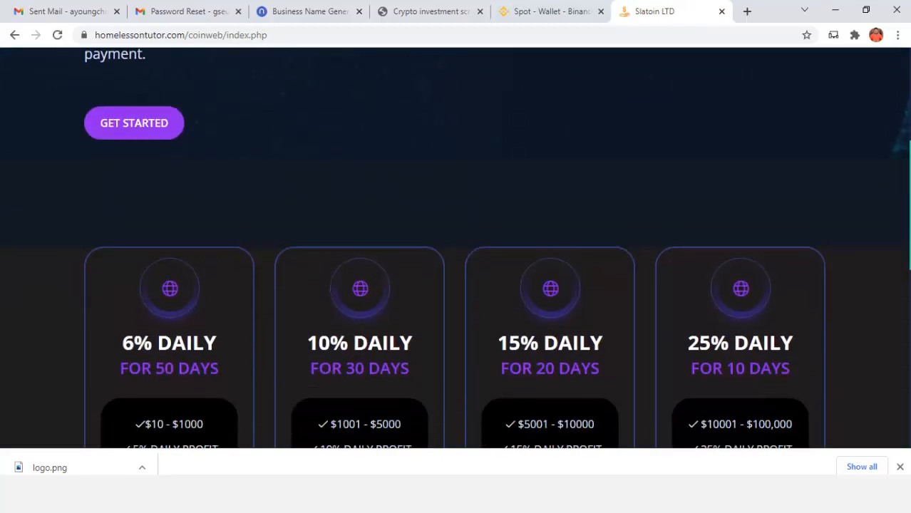
scroll(456, 246, up, 5)
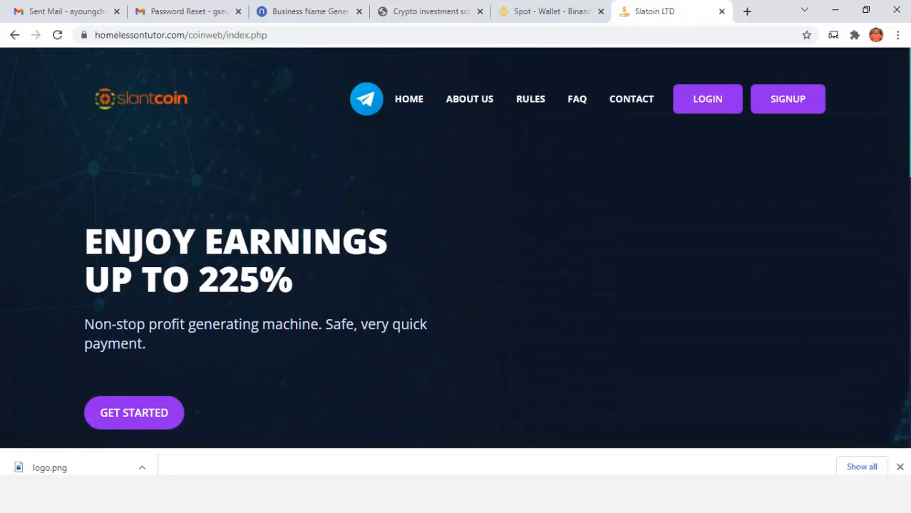